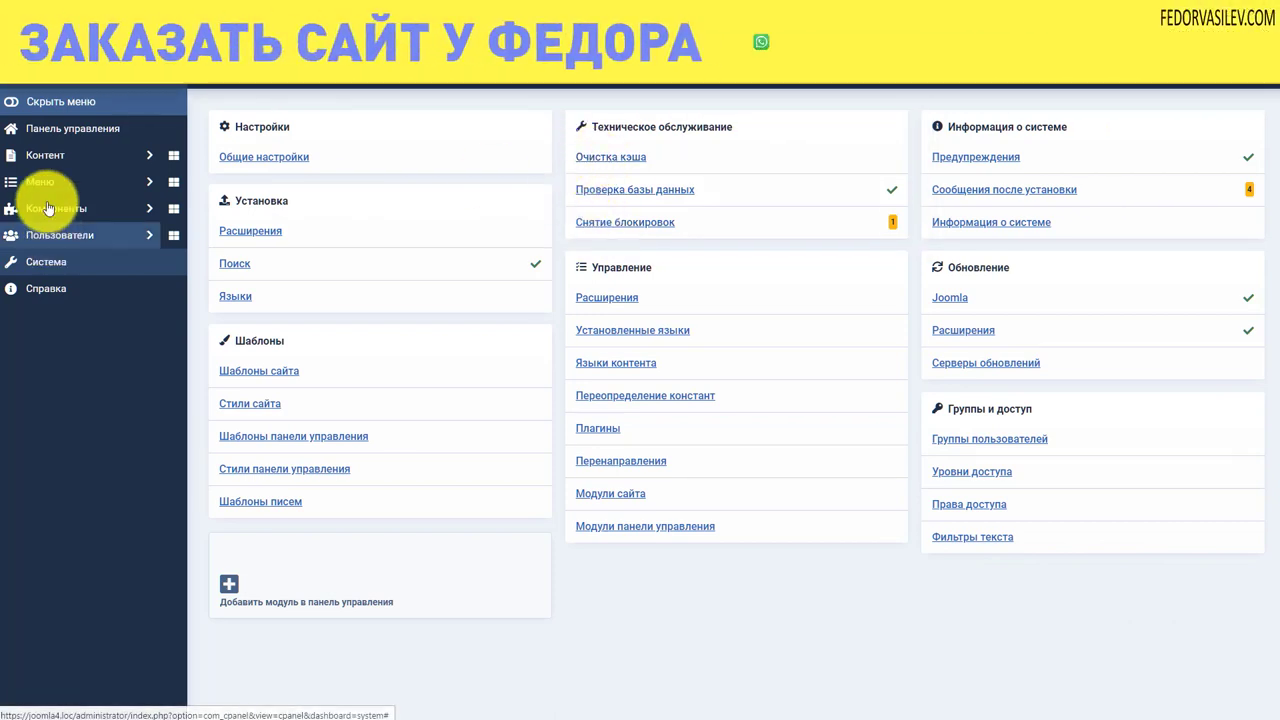
Return to the control panel, reopen the system overview and open the cache clearing page.
{"action": "left_click", "coordinate": [50, 131]}
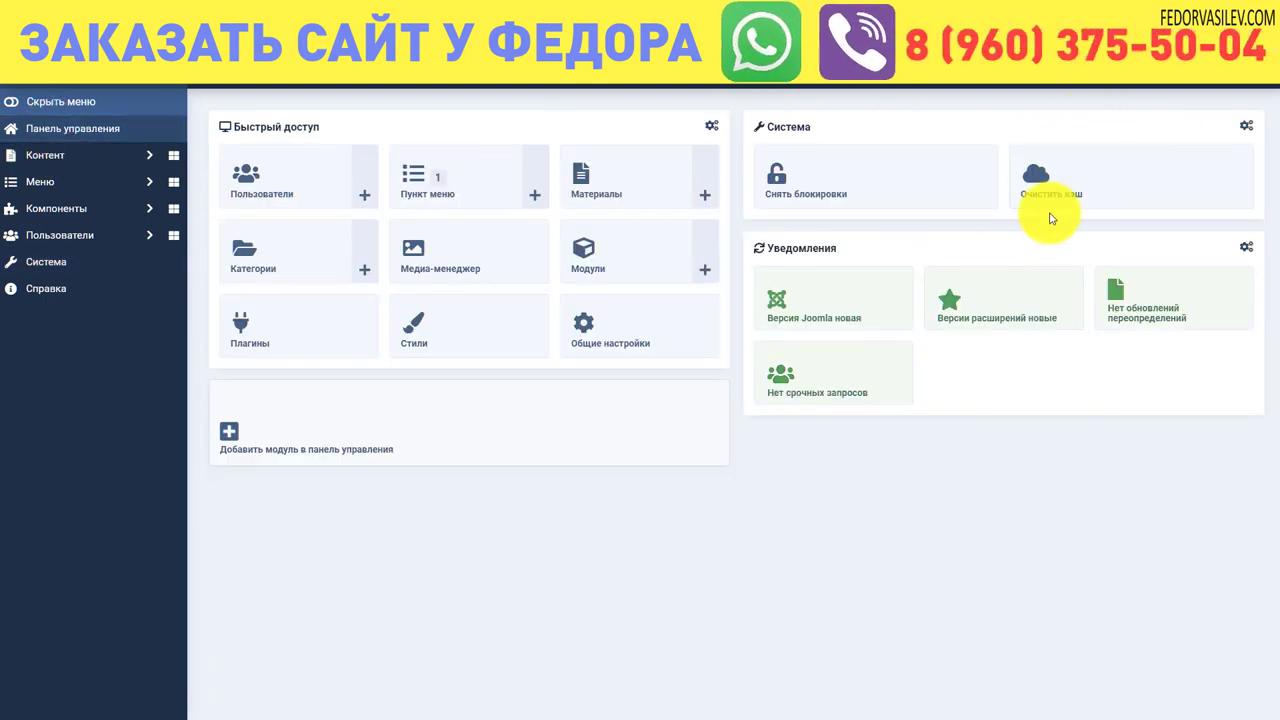
{"action": "left_click", "coordinate": [96, 262]}
{"action": "left_click", "coordinate": [590, 157]}
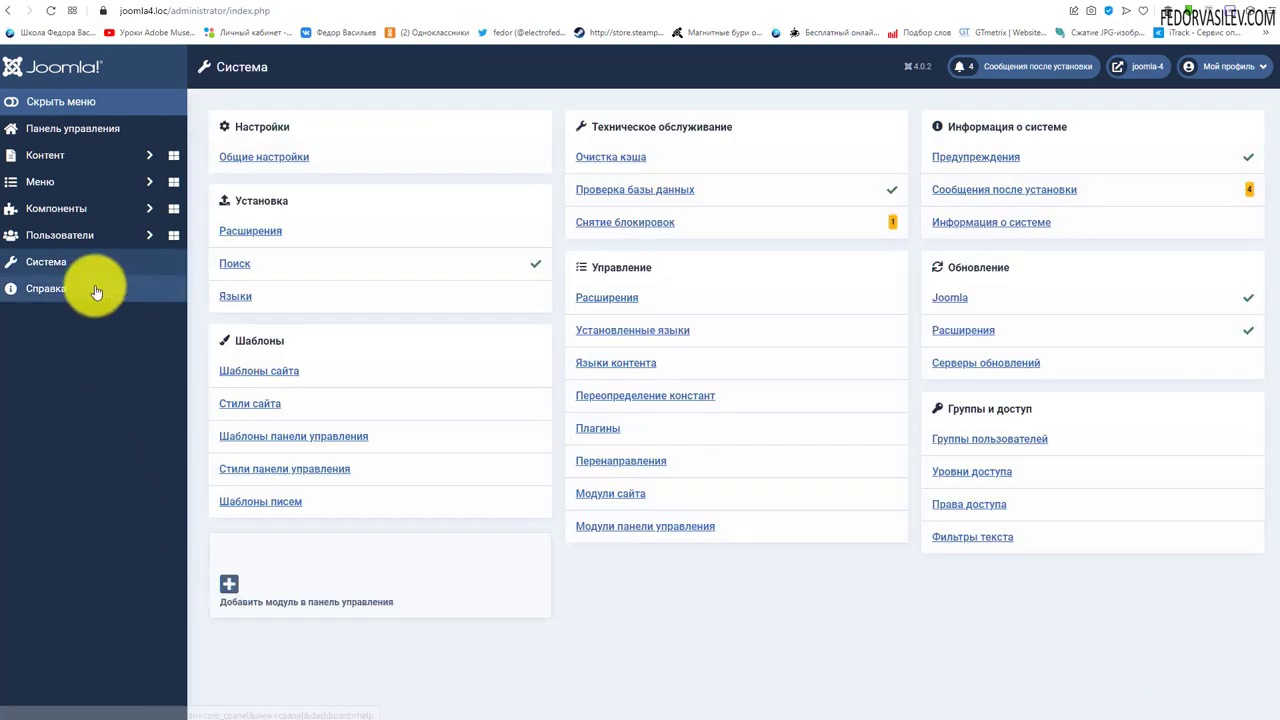
Set system caching to "Стандартное кэширование" in the site's general settings, and save and close them.
{"action": "left_click", "coordinate": [249, 158]}
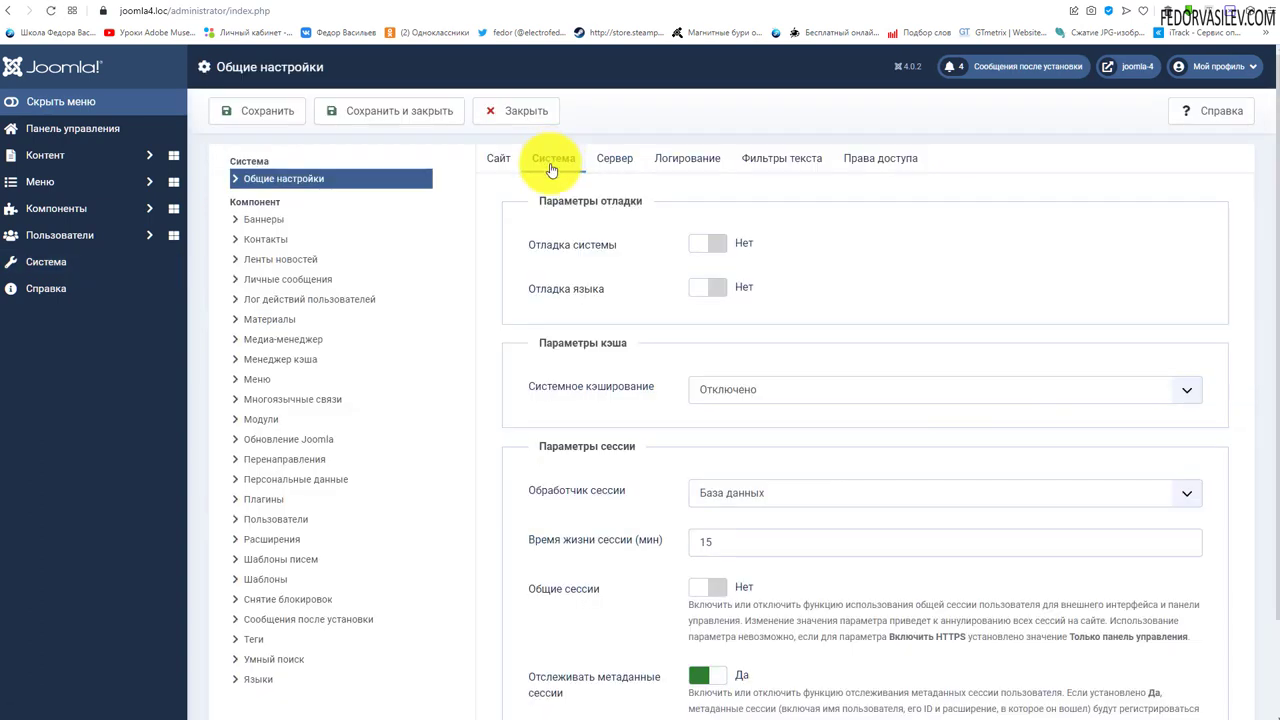
{"action": "left_click", "coordinate": [721, 390]}
{"action": "left_click", "coordinate": [737, 426]}
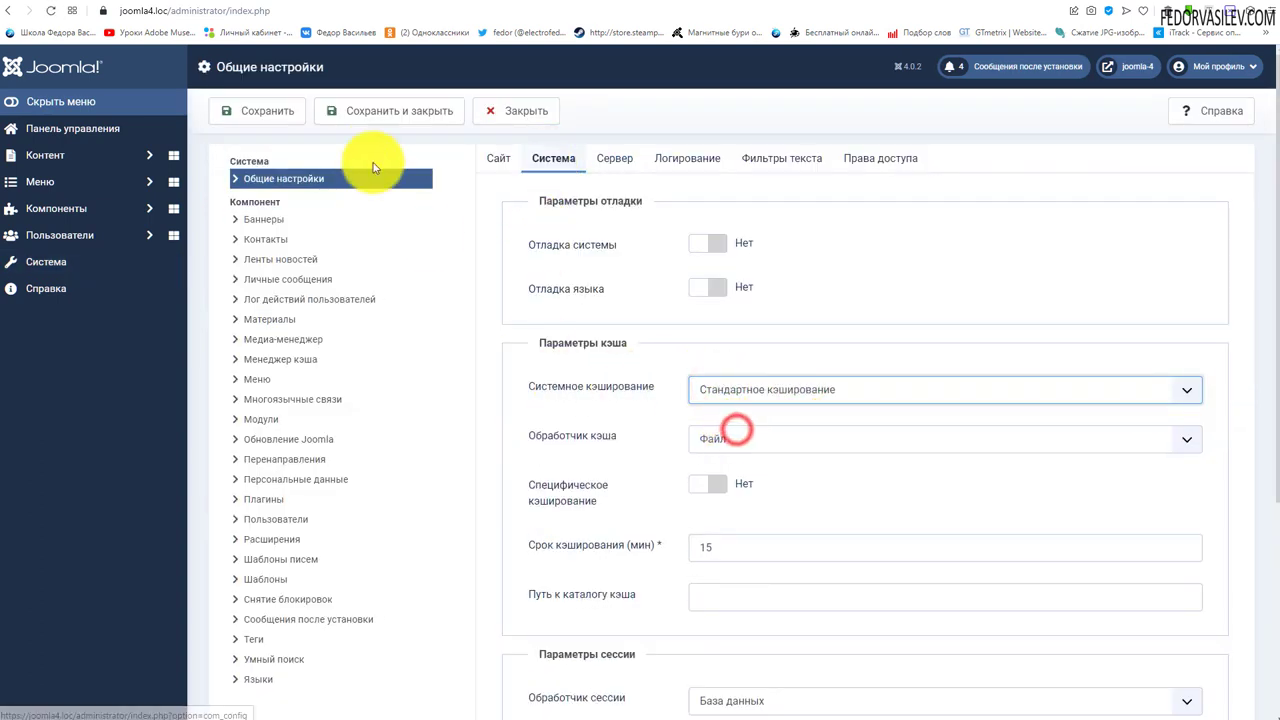
{"action": "left_click", "coordinate": [370, 110]}
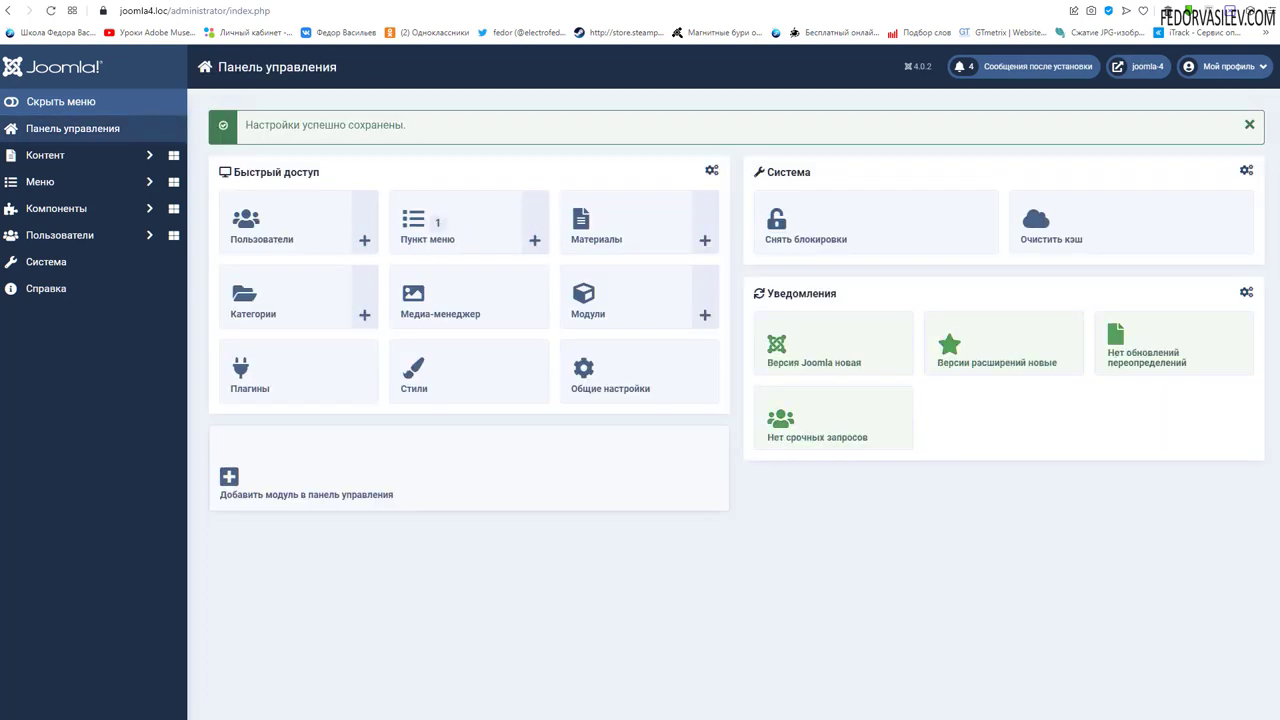
Enable the "Система - Кэш страниц" plugin and reload the site's front page.
{"action": "left_click", "coordinate": [268, 374]}
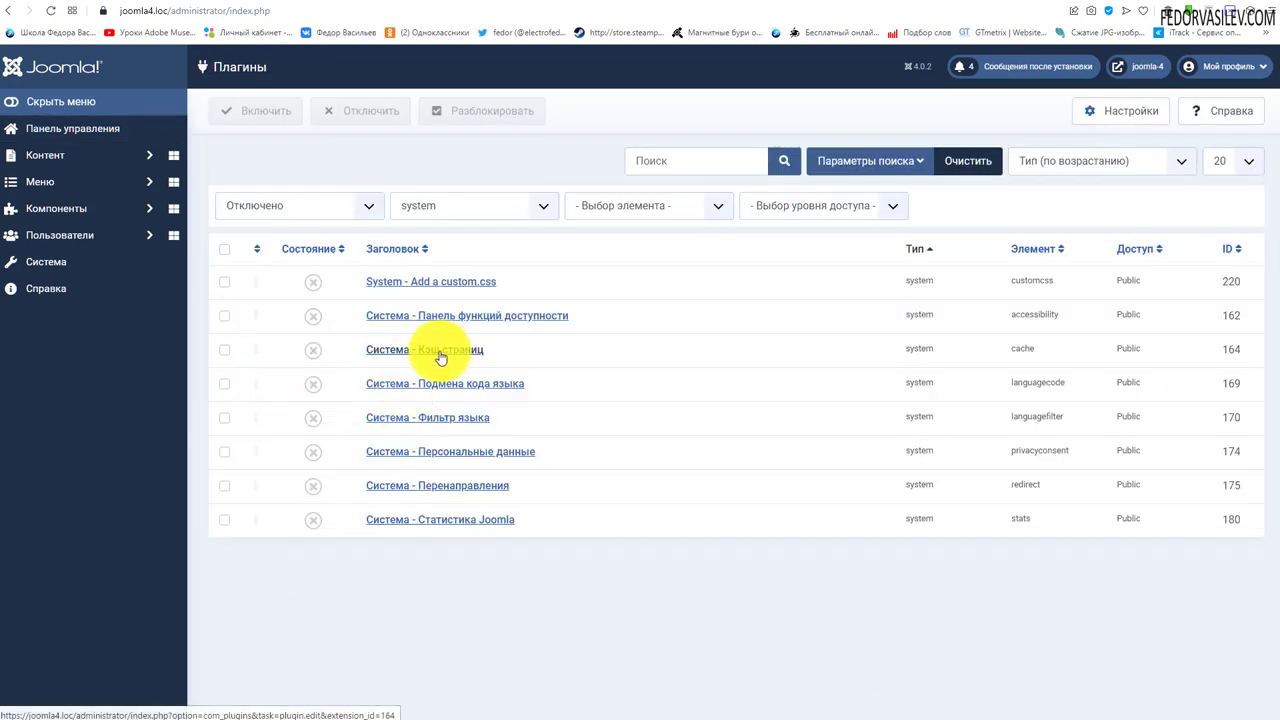
{"action": "left_click", "coordinate": [313, 349]}
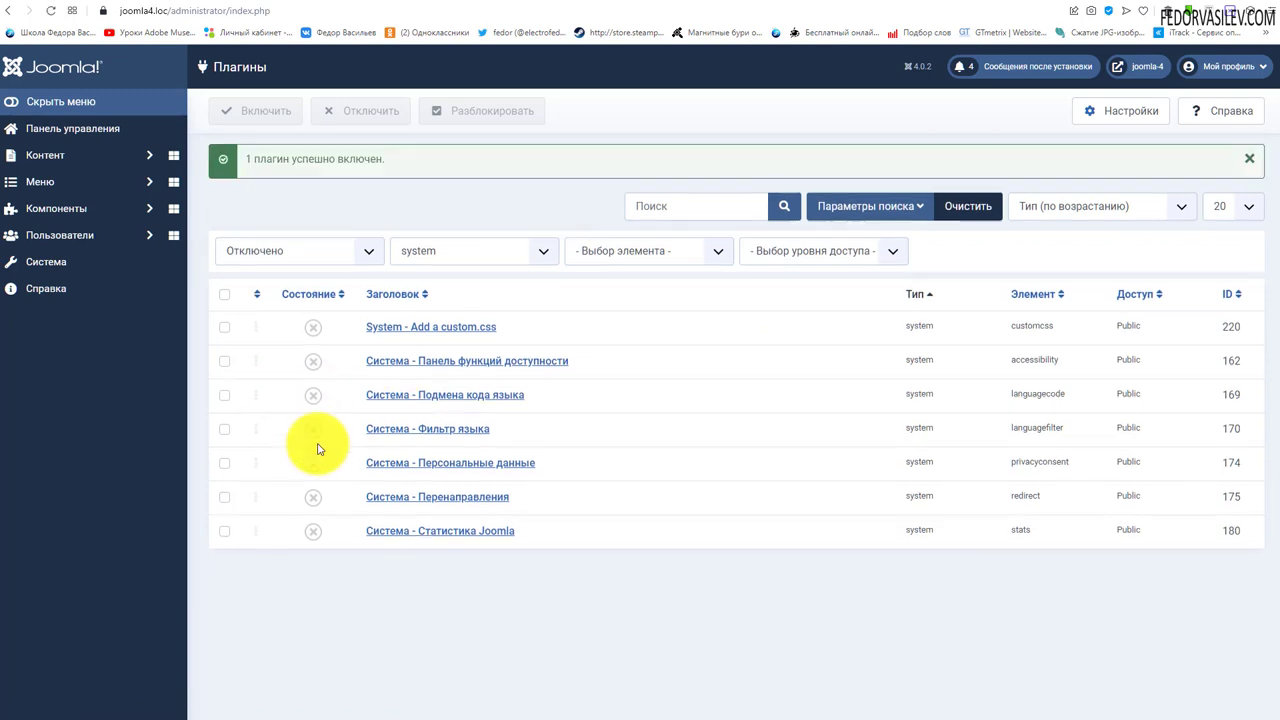
{"action": "left_click", "coordinate": [476, 2]}
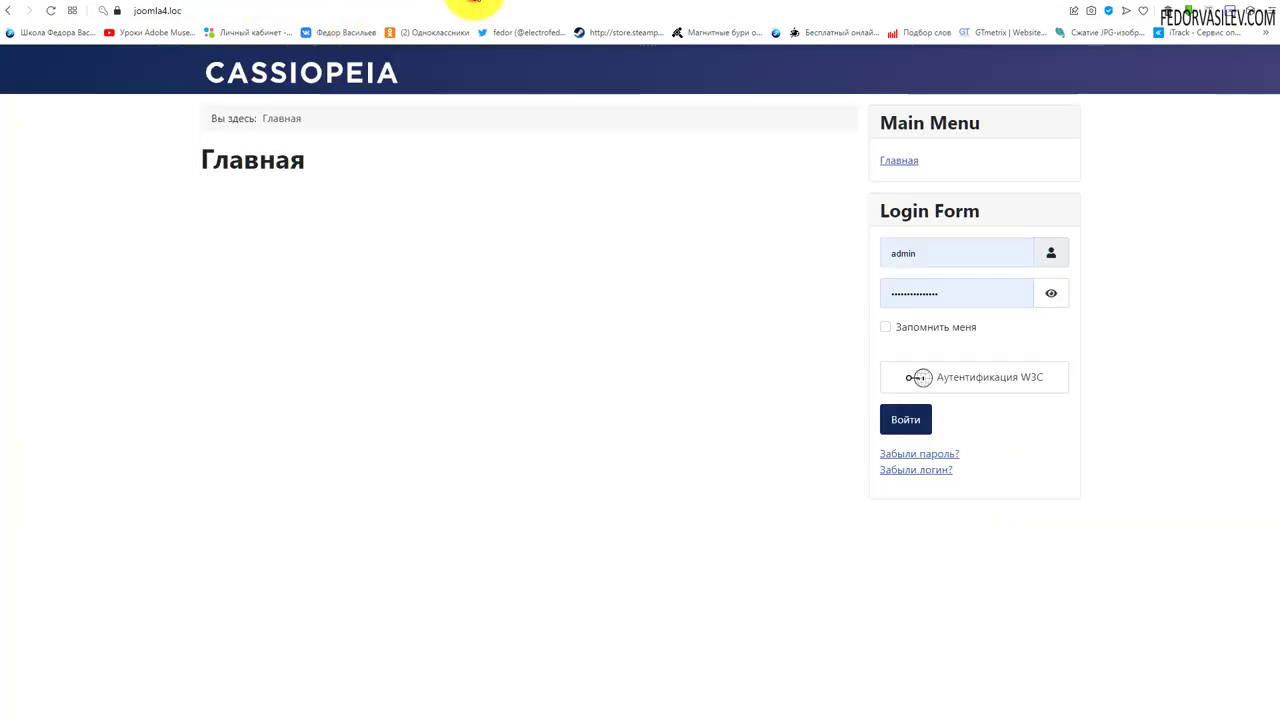
{"action": "left_click", "coordinate": [50, 10]}
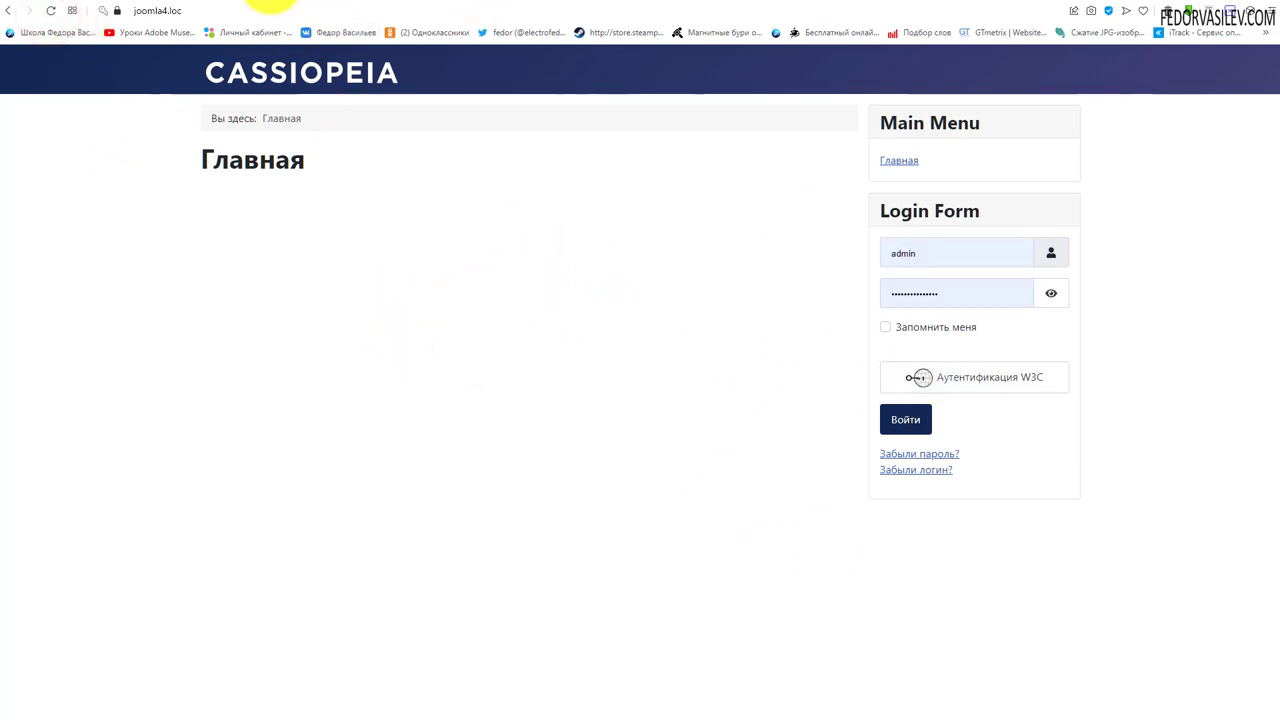
{"action": "left_click", "coordinate": [274, 3]}
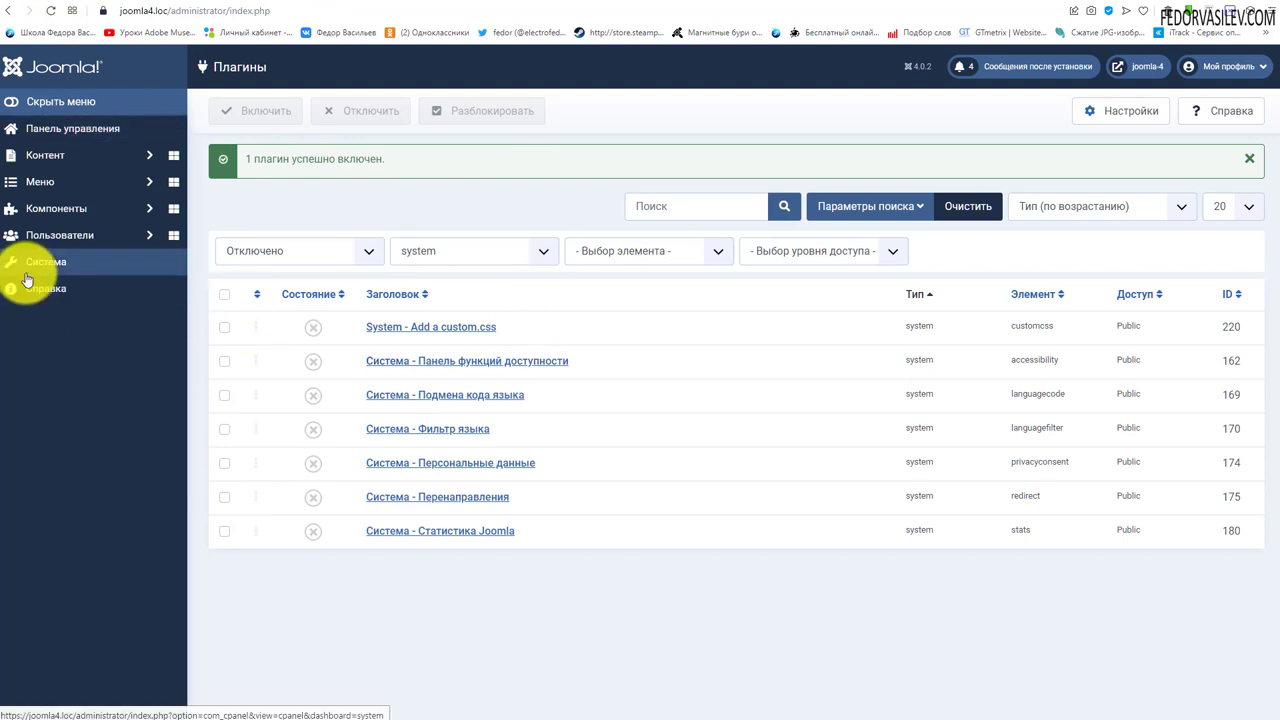
Open the cache clearing page from the control panel and examine the cache groups alongside the other open pages.
{"action": "left_click", "coordinate": [43, 132]}
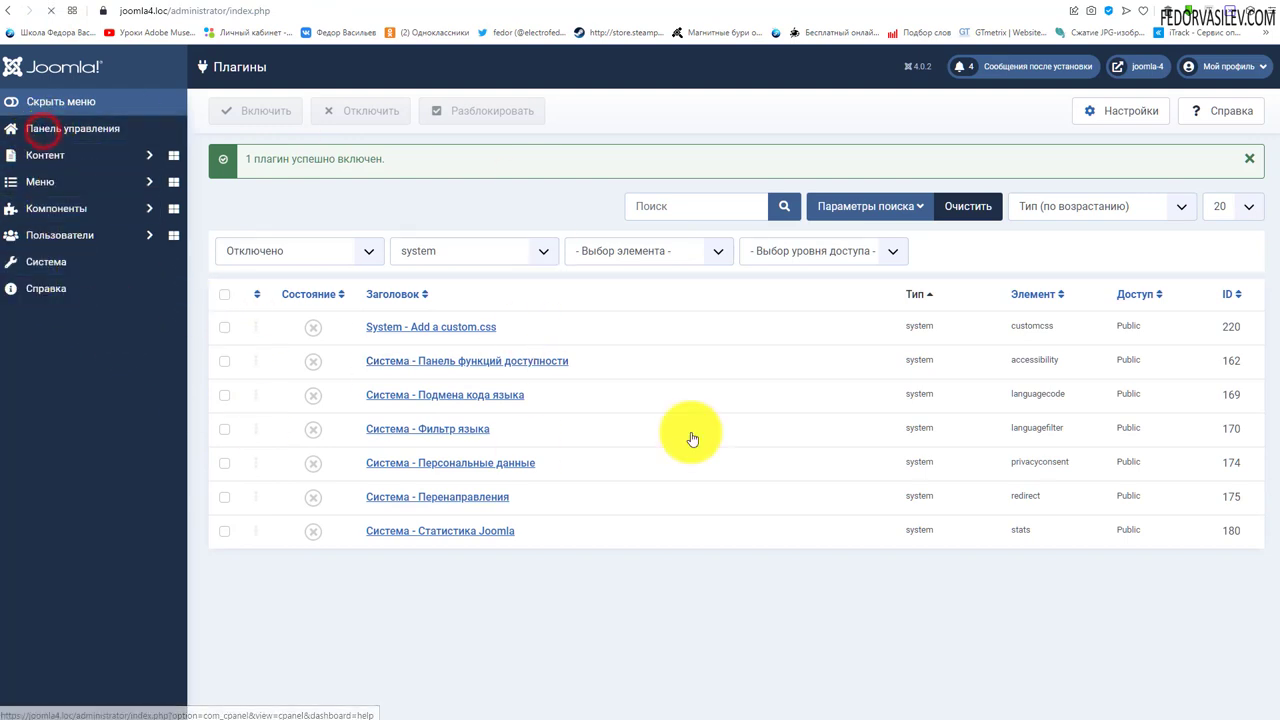
{"action": "left_click", "coordinate": [1044, 178]}
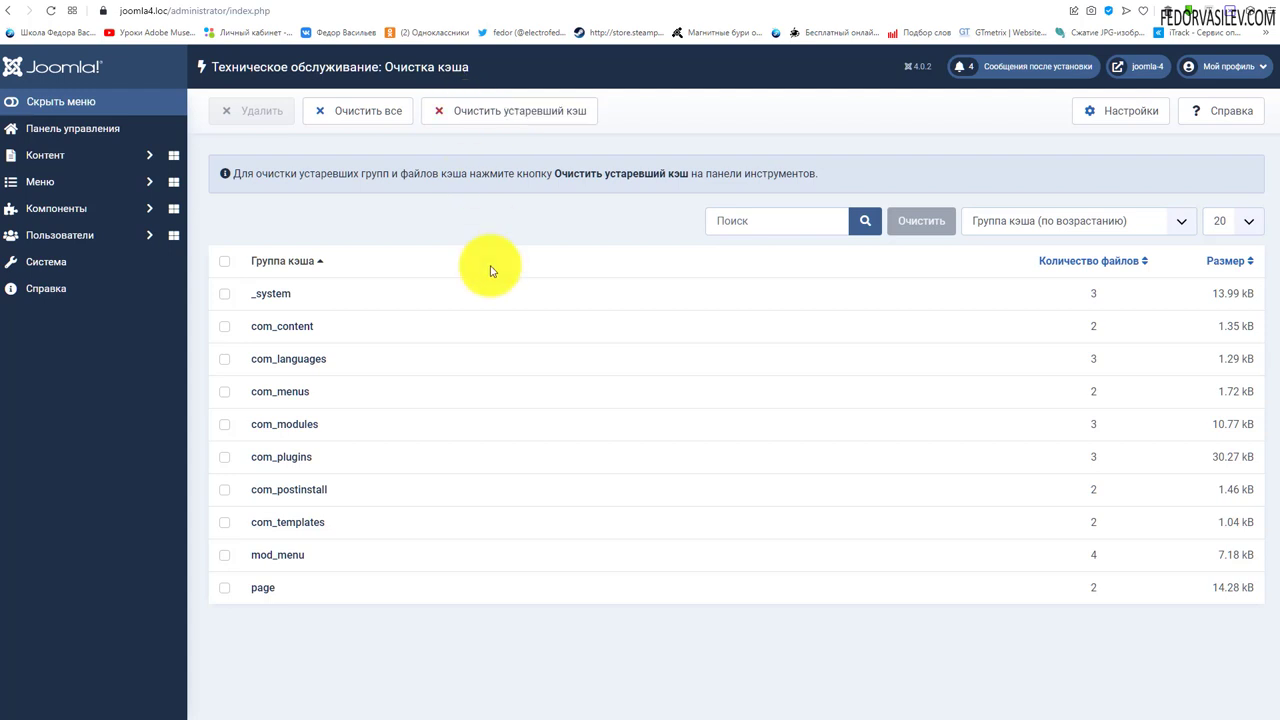
{"action": "left_click", "coordinate": [382, 8]}
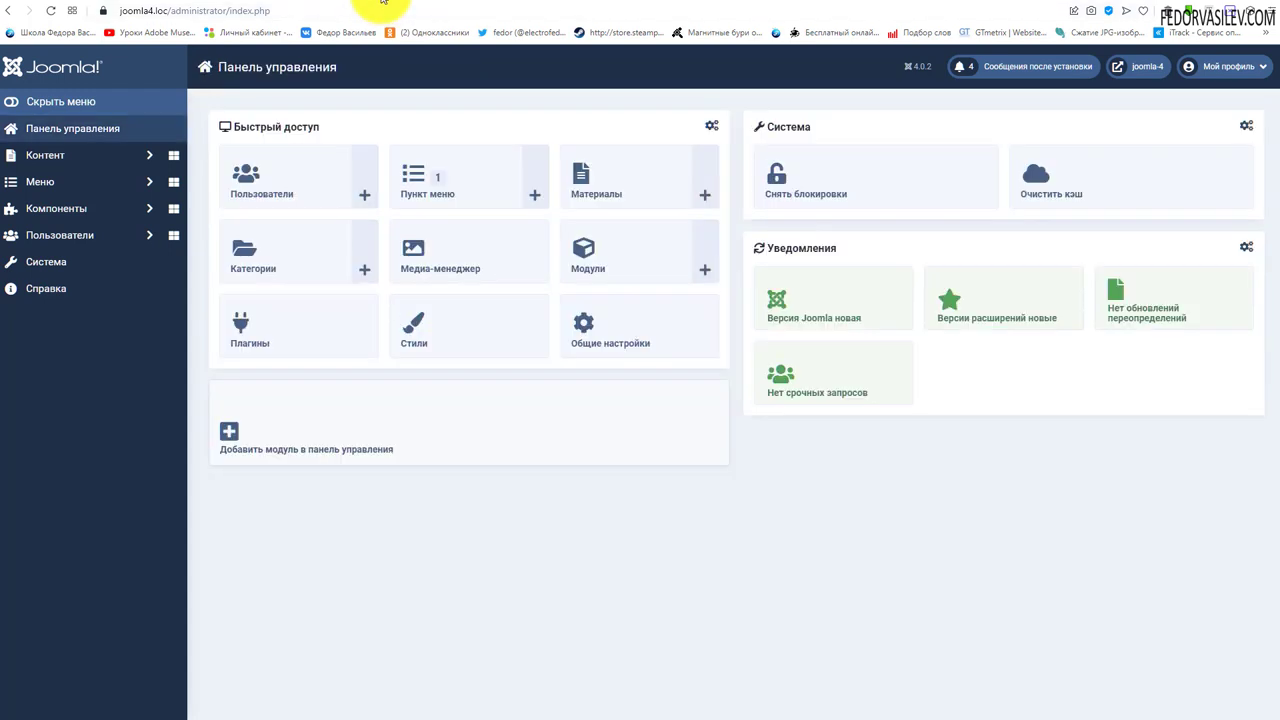
{"action": "left_click", "coordinate": [466, 3]}
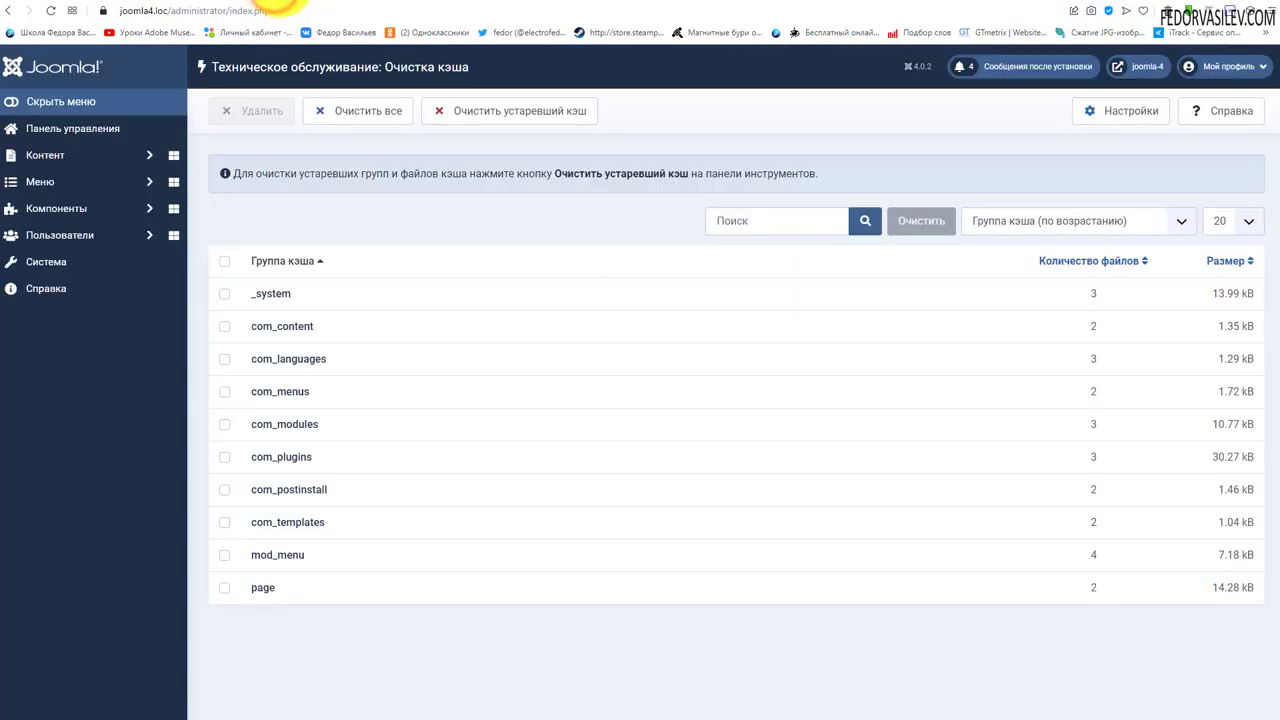
{"action": "left_click", "coordinate": [460, 2]}
{"action": "left_click", "coordinate": [305, 2]}
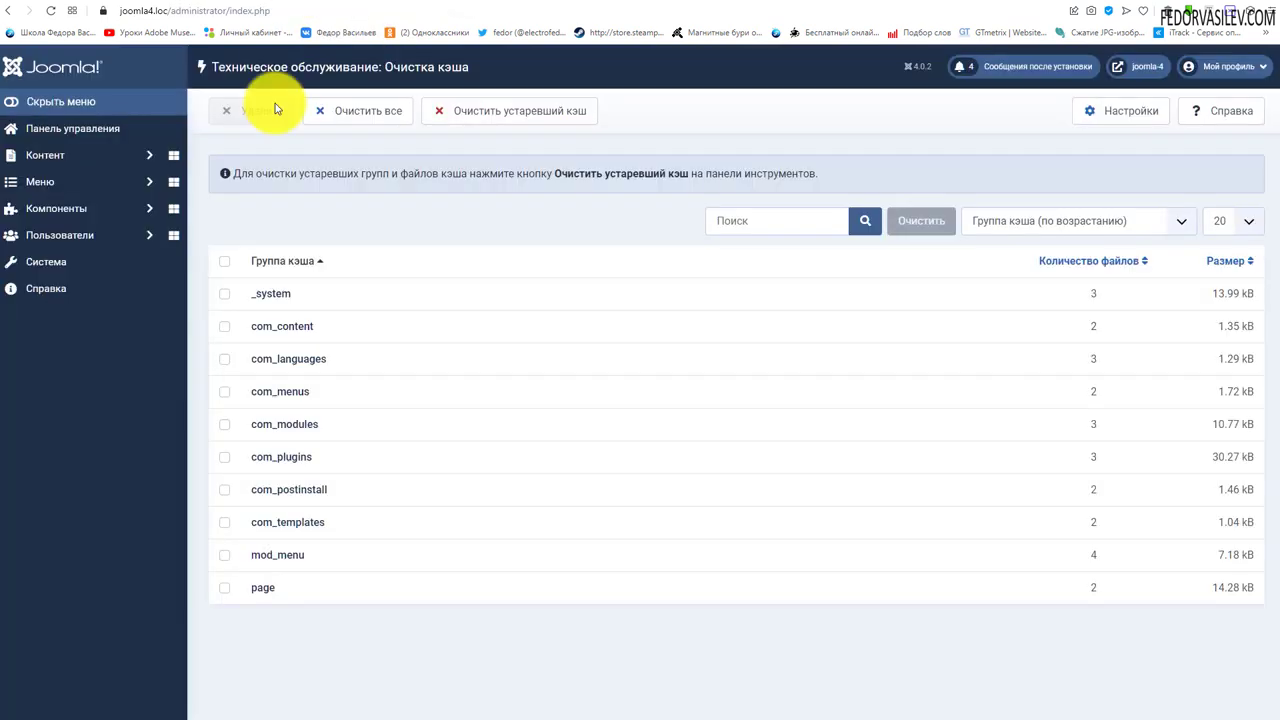
Select all cache groups, clear the entire cache, and view the site's front page.
{"action": "left_click", "coordinate": [222, 260]}
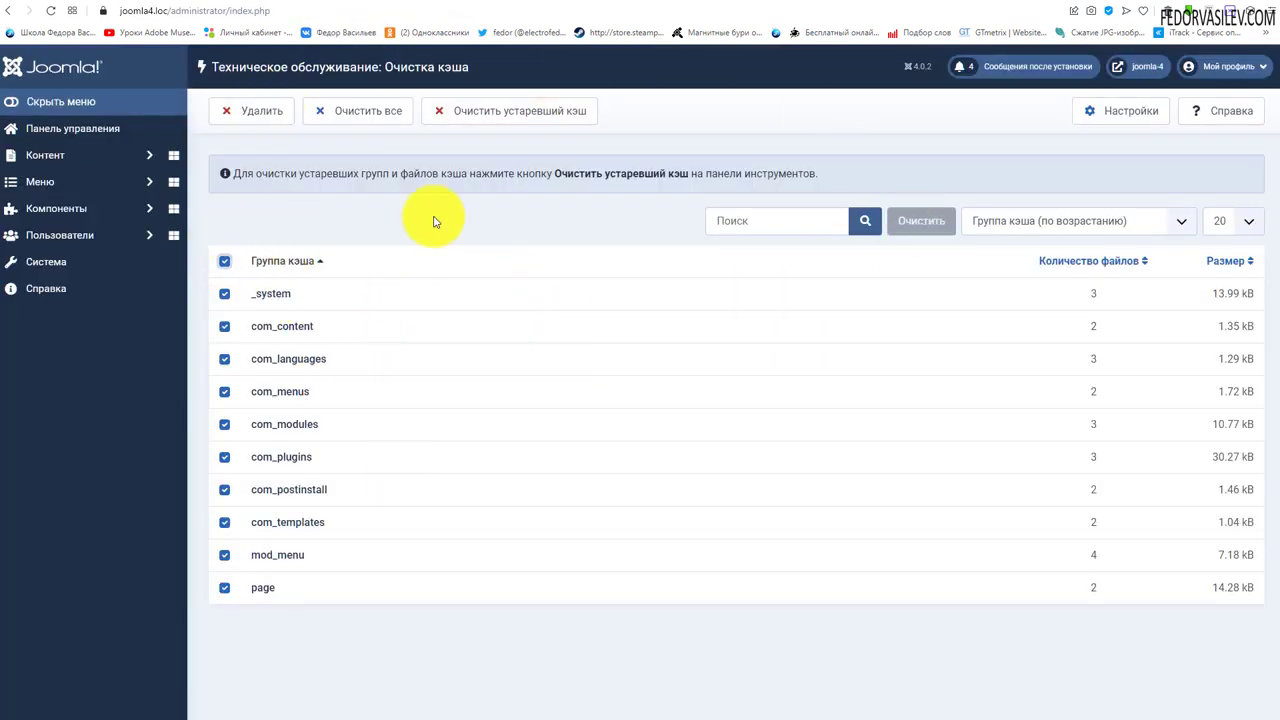
{"action": "left_click", "coordinate": [358, 111]}
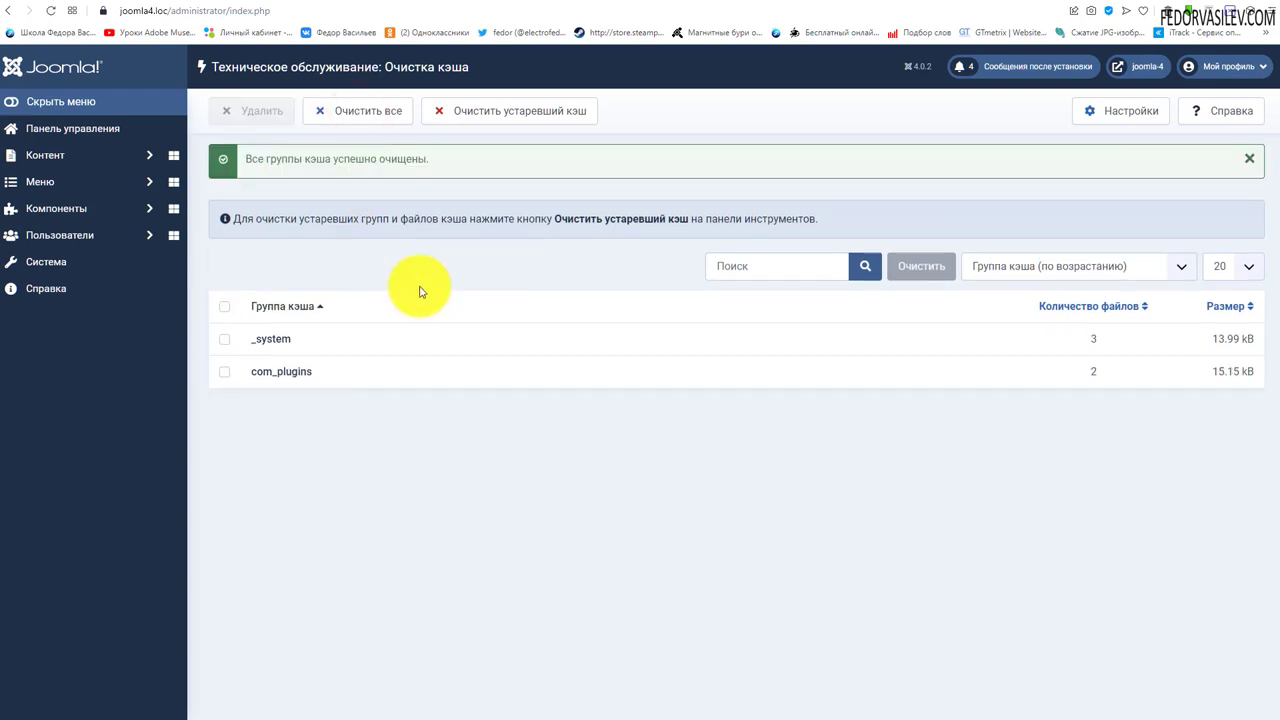
{"action": "left_click", "coordinate": [460, 3]}
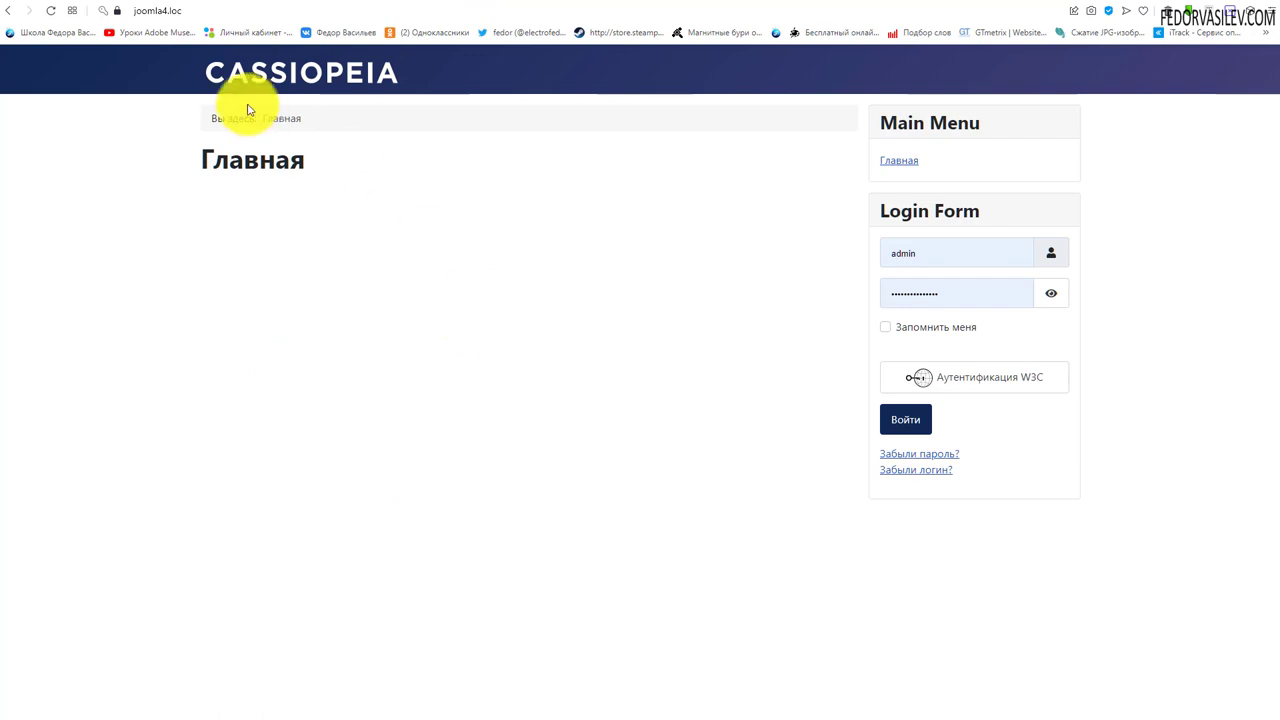
{"action": "left_click", "coordinate": [285, 2]}
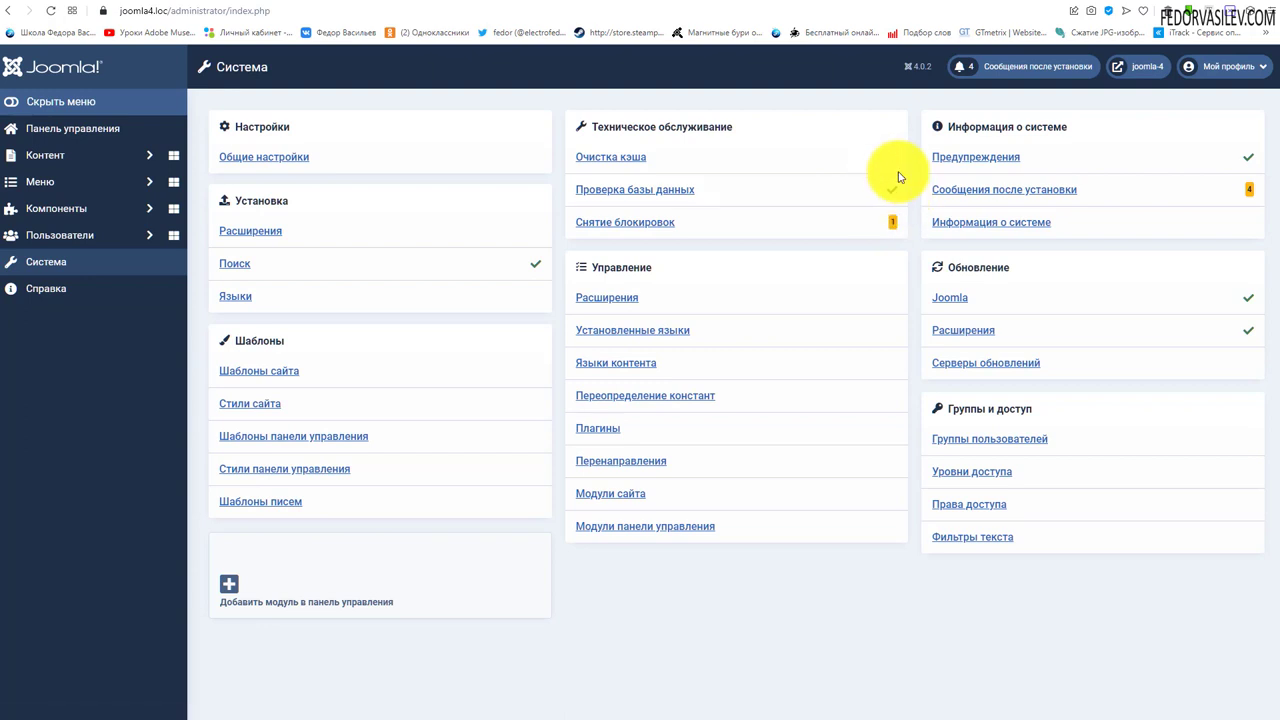
Examine the database check and the list of tables with locked items in the maintenance section.
{"action": "left_click", "coordinate": [674, 196]}
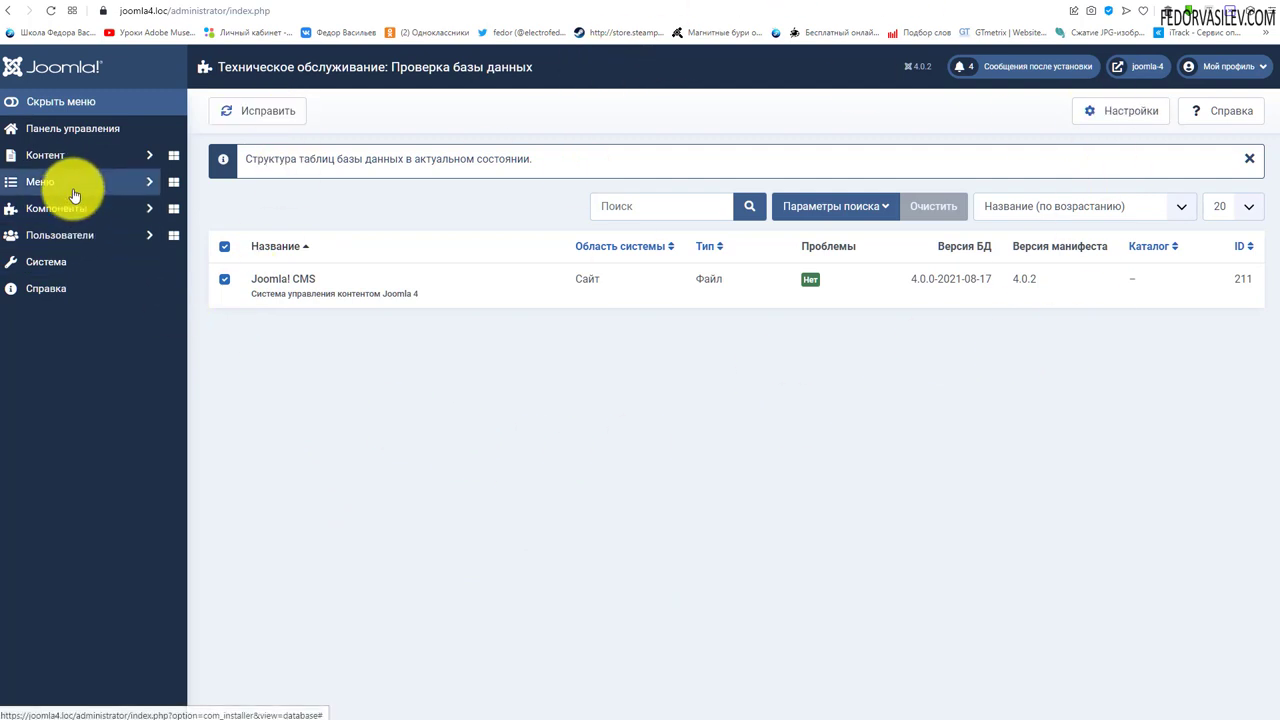
{"action": "key", "text": "alt+Left"}
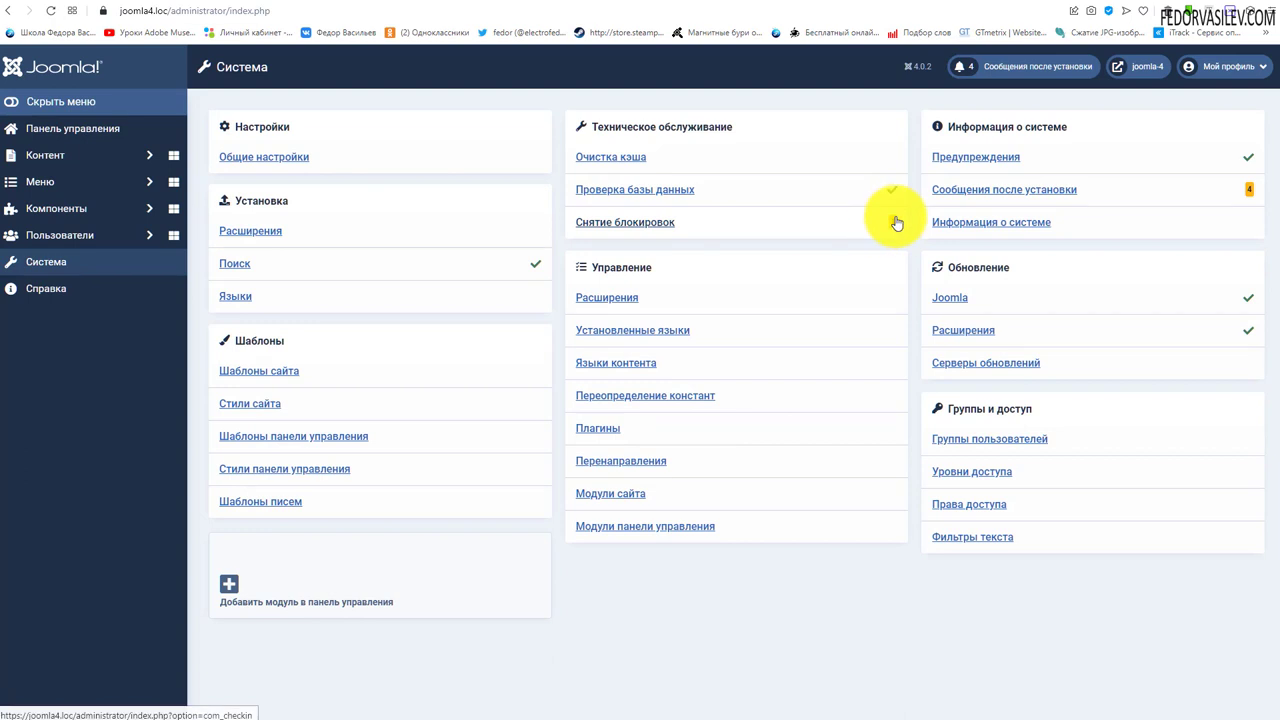
{"action": "left_click", "coordinate": [597, 220]}
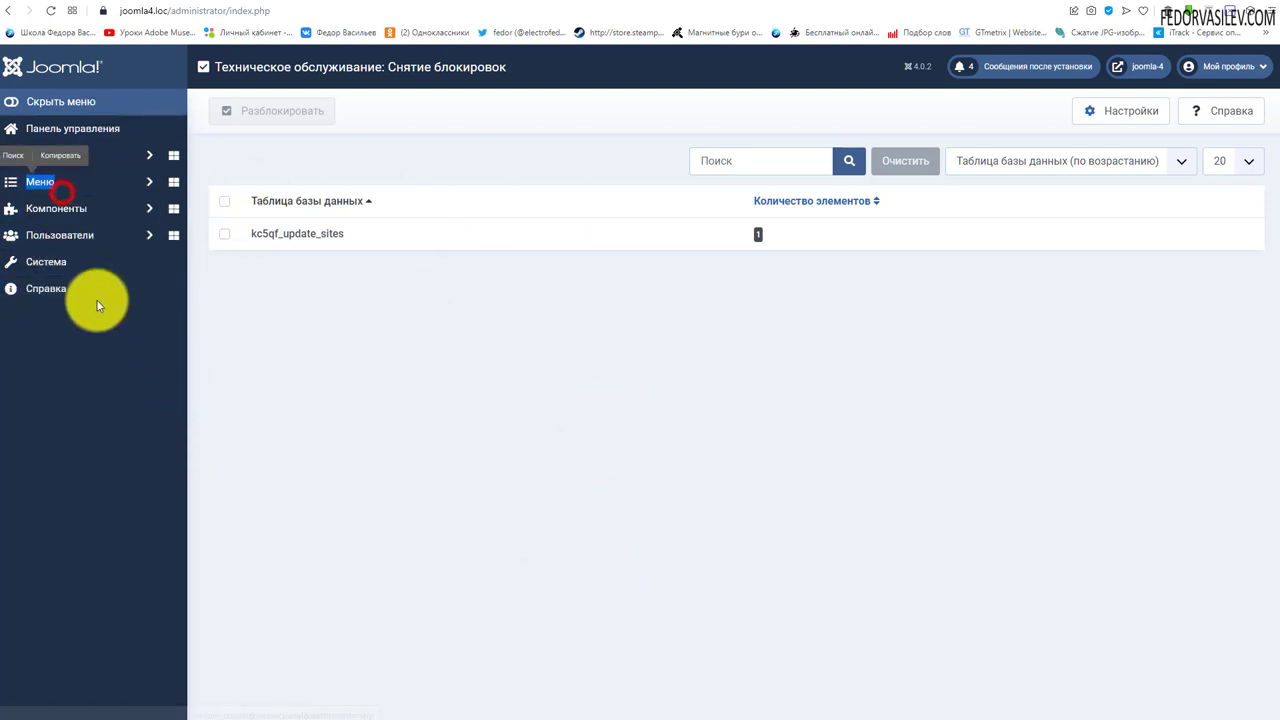
Open the "Главная" item of Main Menu for editing and enter glavnaya-1 as its alias.
{"action": "left_click", "coordinate": [40, 182]}
{"action": "left_click", "coordinate": [60, 280]}
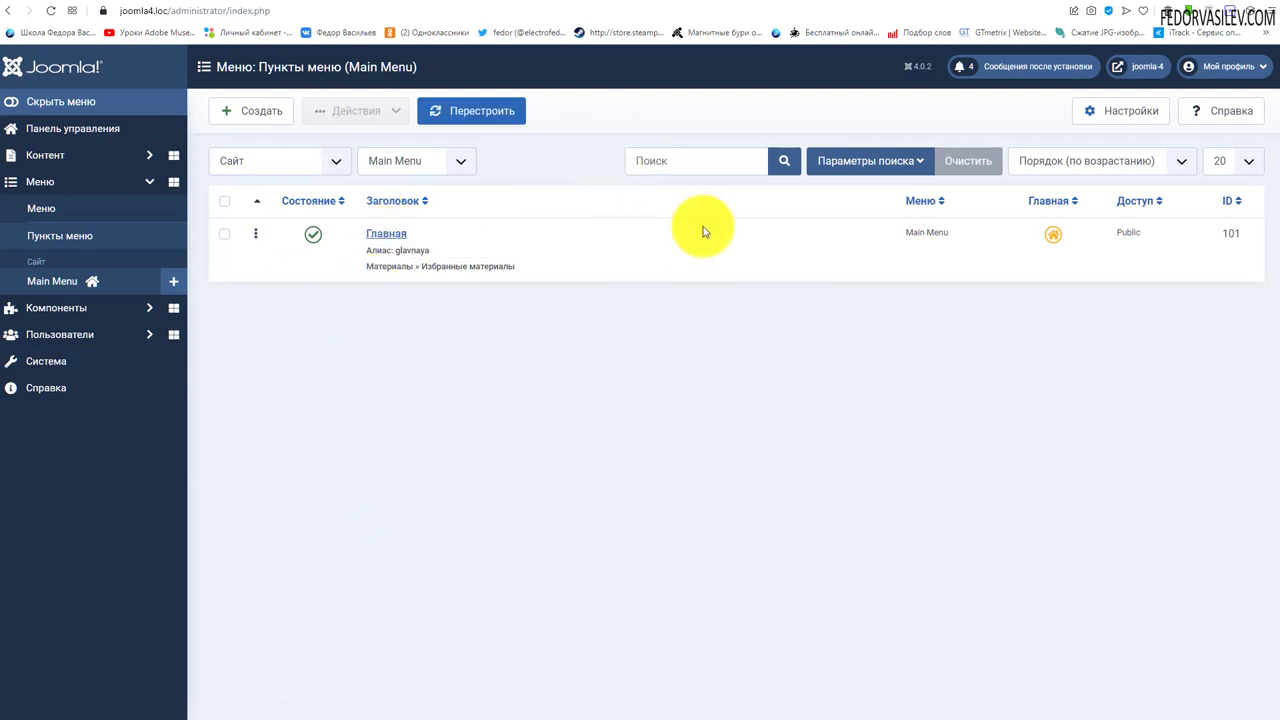
{"action": "left_click", "coordinate": [384, 236]}
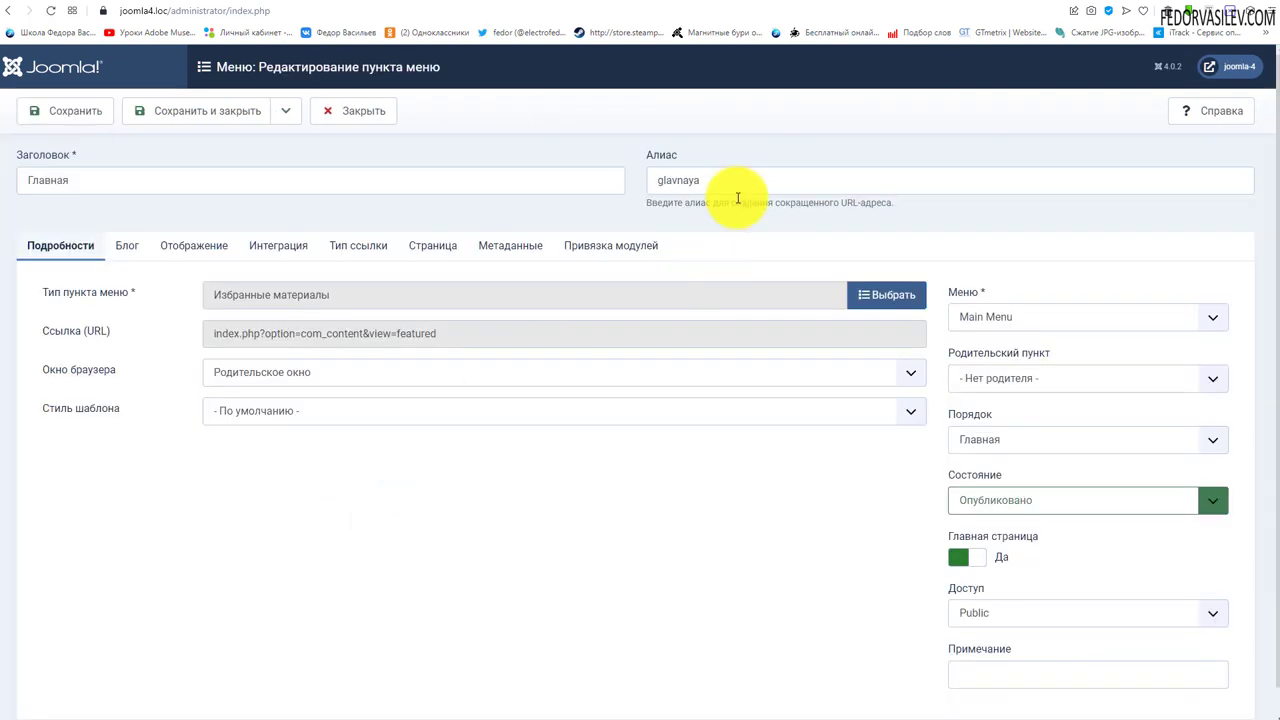
{"action": "left_click", "coordinate": [718, 180]}
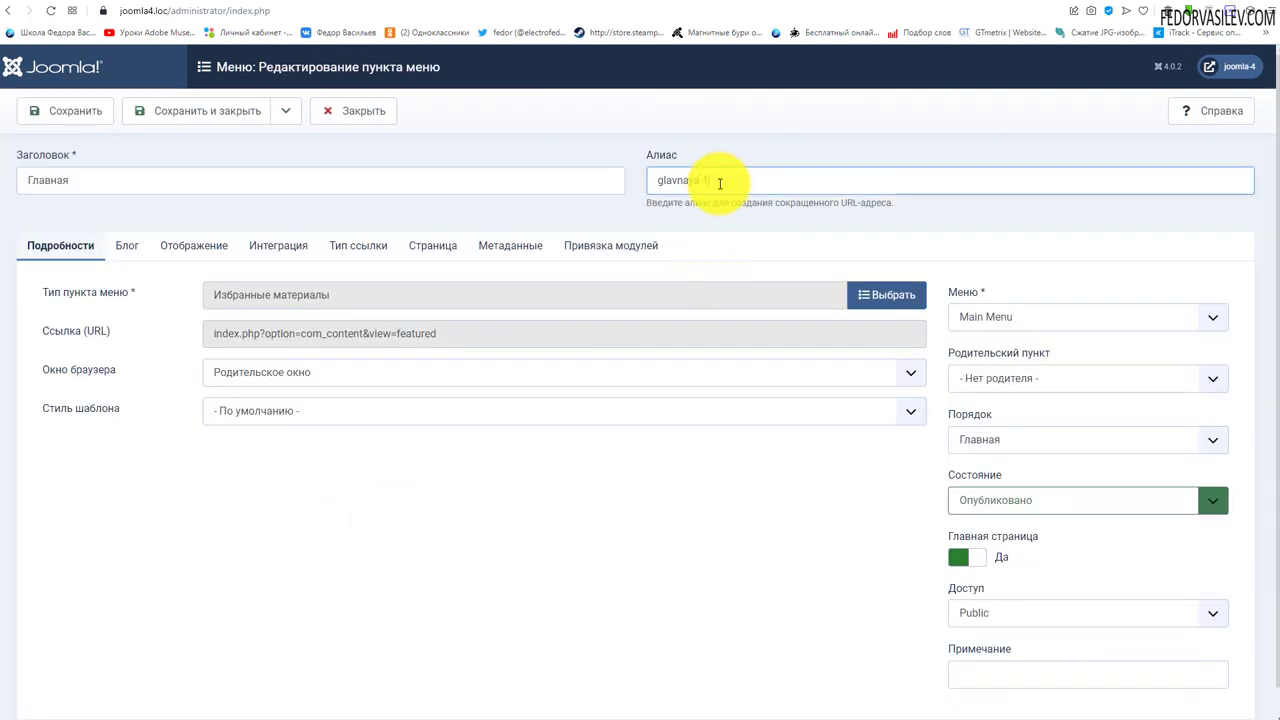
{"action": "left_click", "coordinate": [793, 471]}
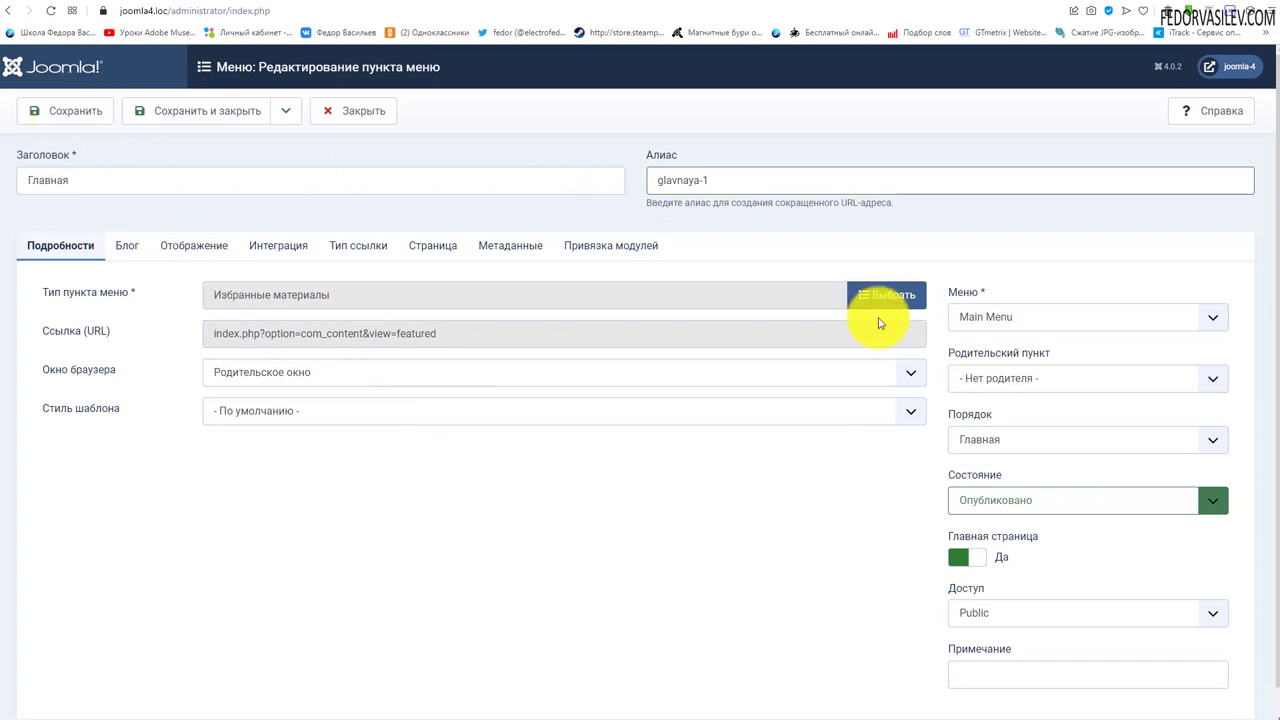
Refresh the control panel in its other browser tab, list the menu items and release the lock on "Главная".
{"action": "left_click", "coordinate": [385, 1]}
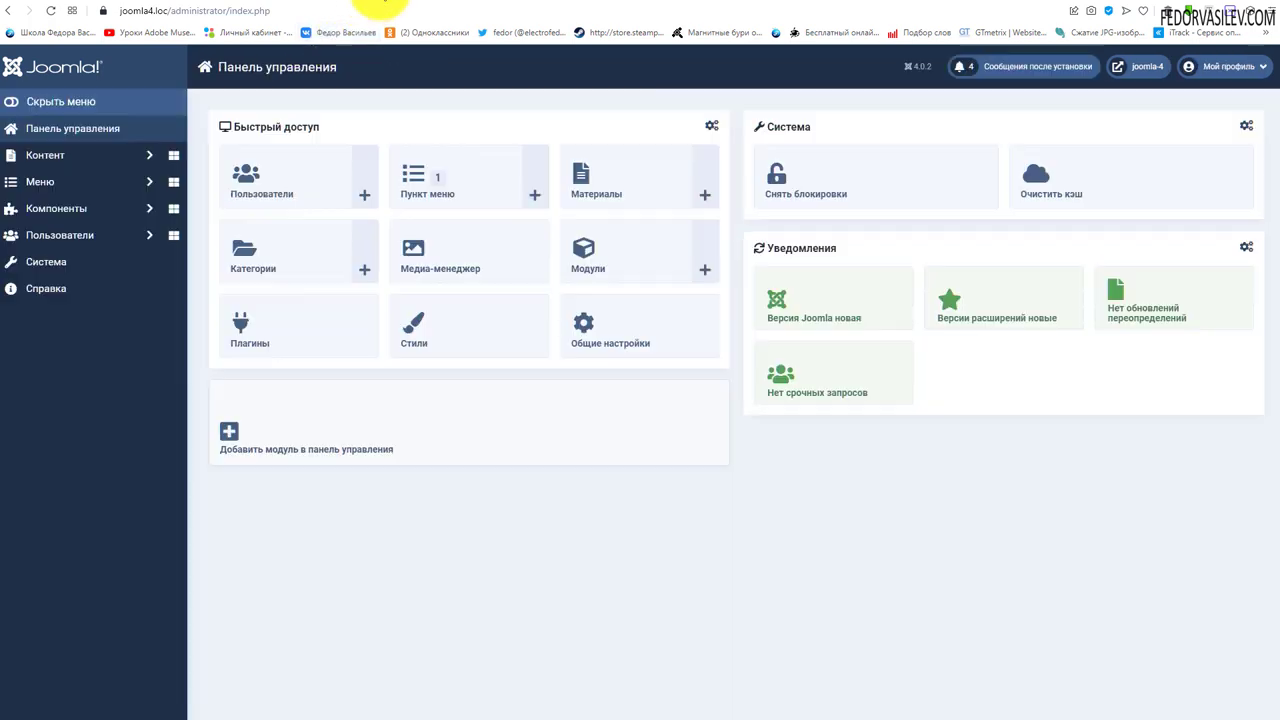
{"action": "left_click", "coordinate": [51, 11]}
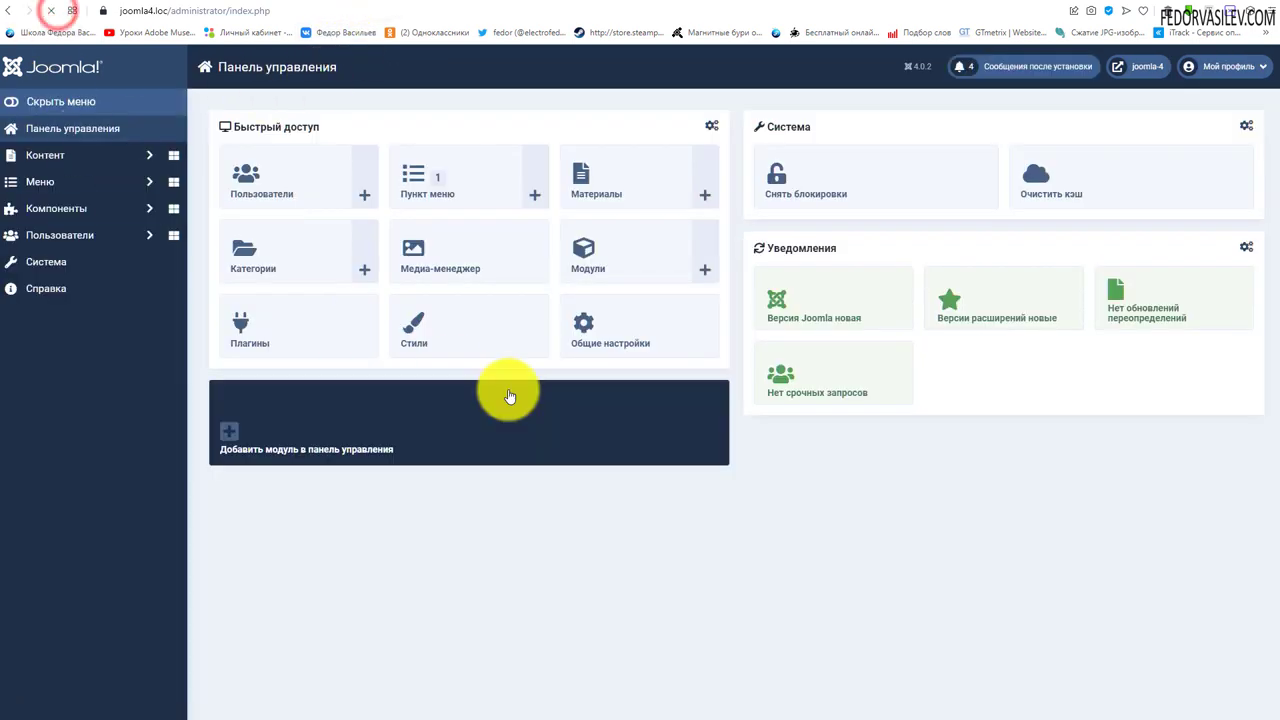
{"action": "left_click", "coordinate": [429, 189]}
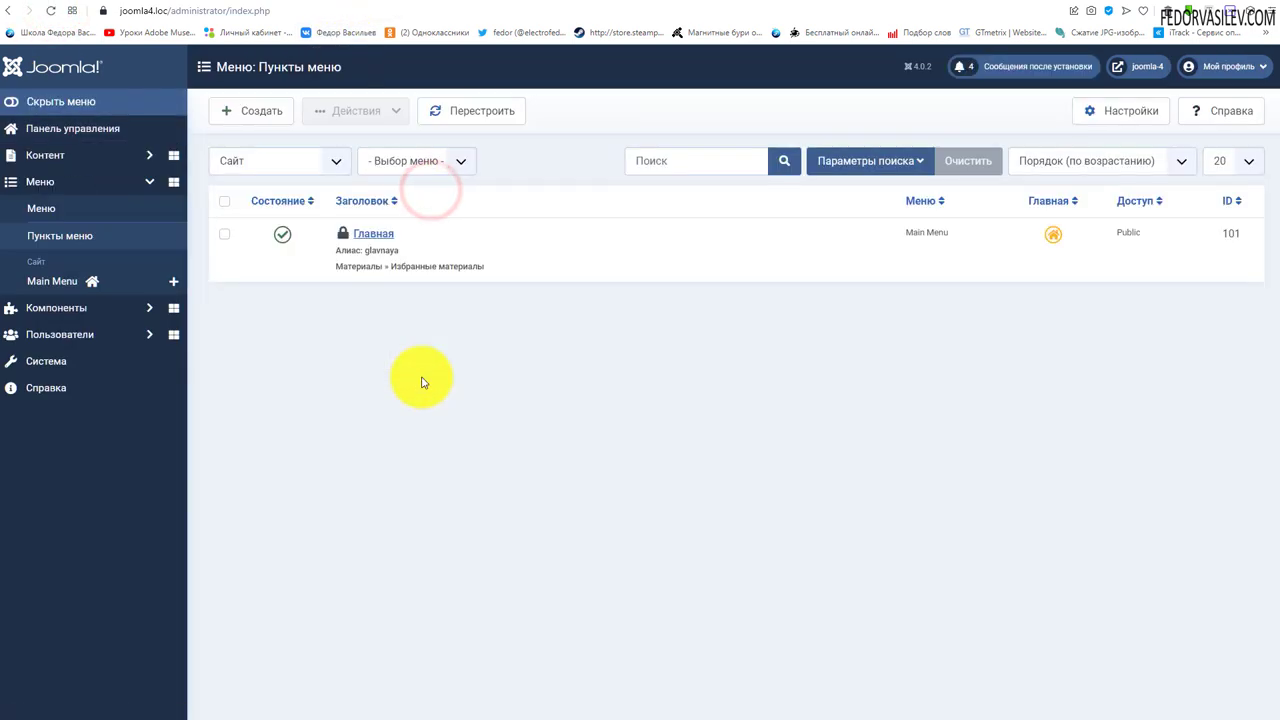
{"action": "left_click", "coordinate": [346, 240]}
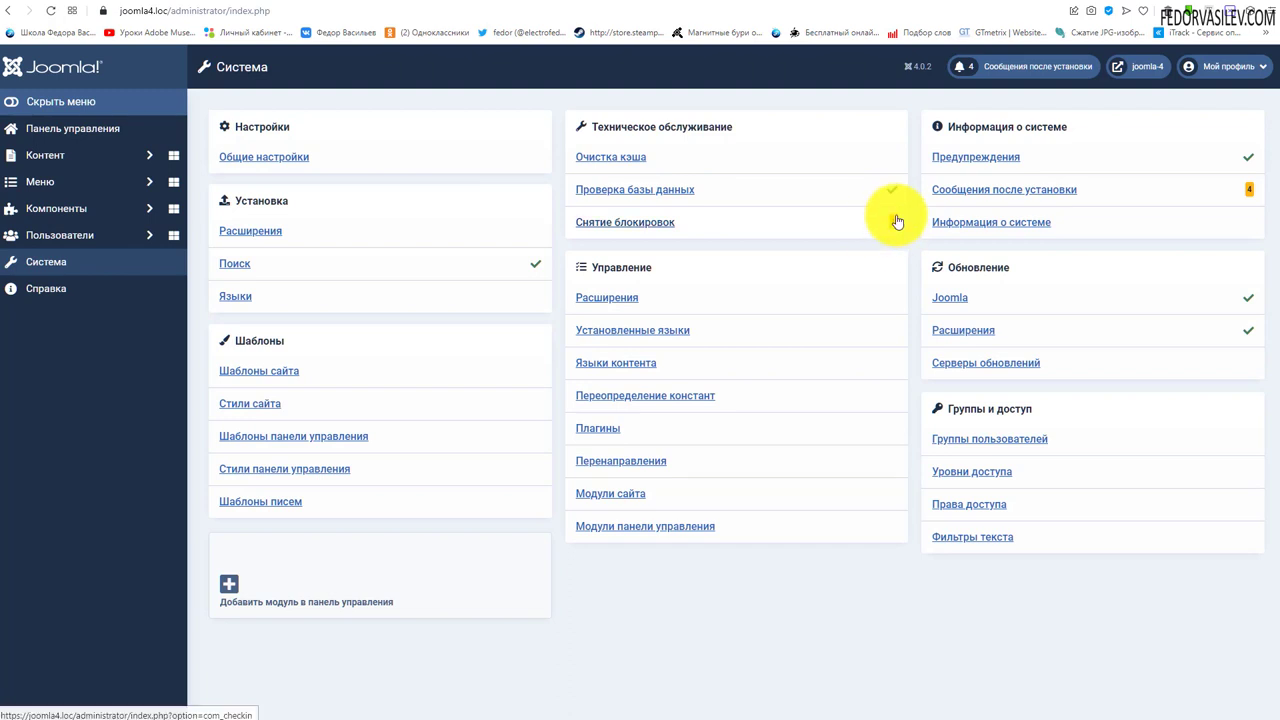
Unlock the checked-out elements of the kc5qf_update_sites table on the lock removal page.
{"action": "left_click", "coordinate": [663, 221]}
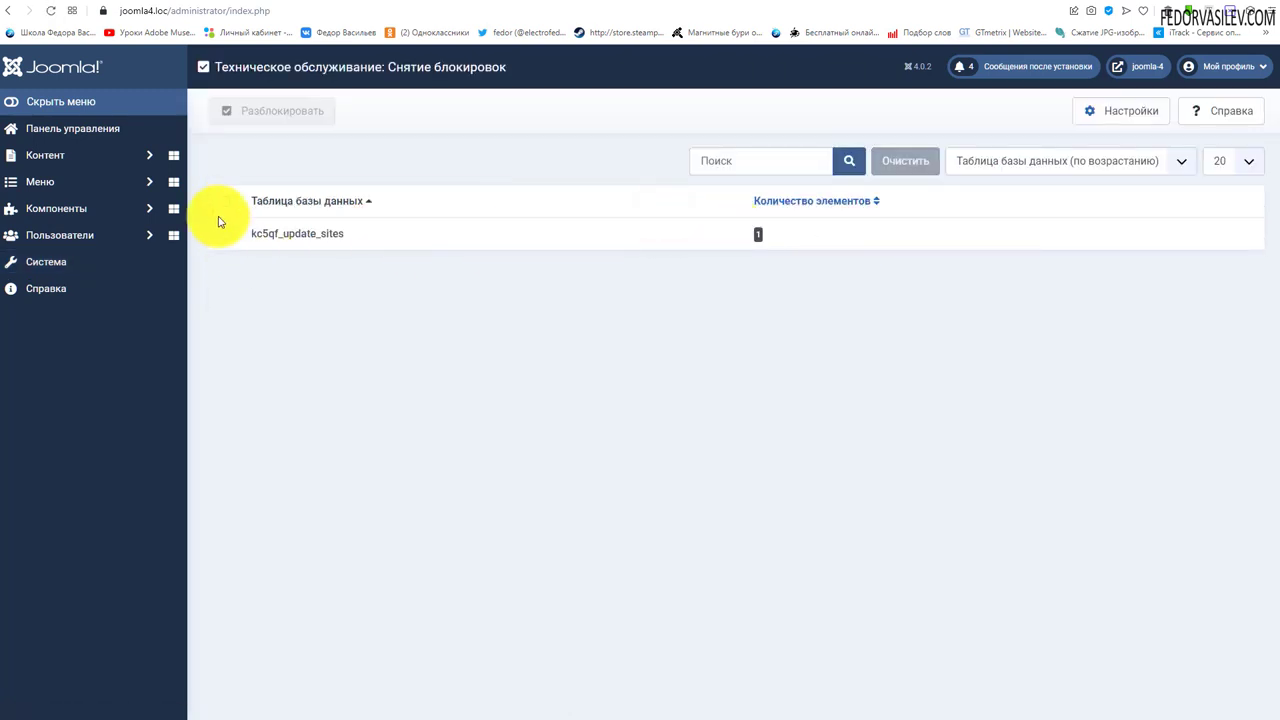
{"action": "left_click", "coordinate": [225, 200]}
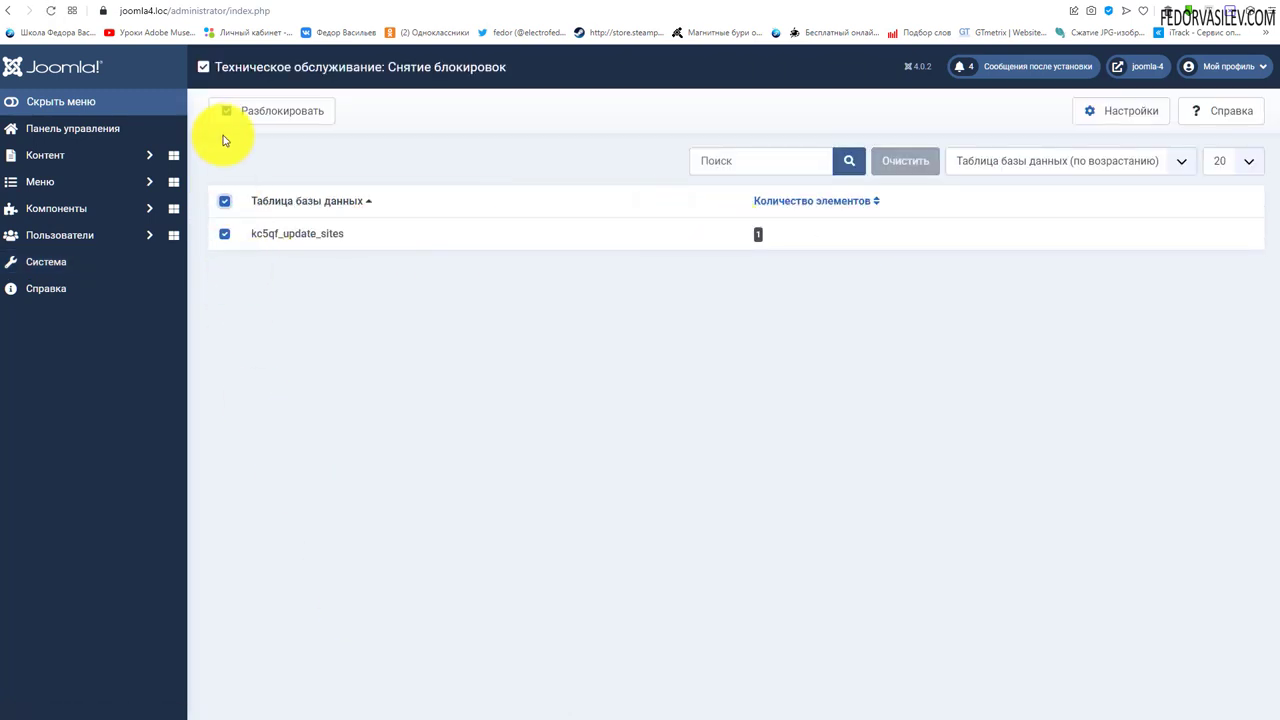
{"action": "left_click", "coordinate": [250, 114]}
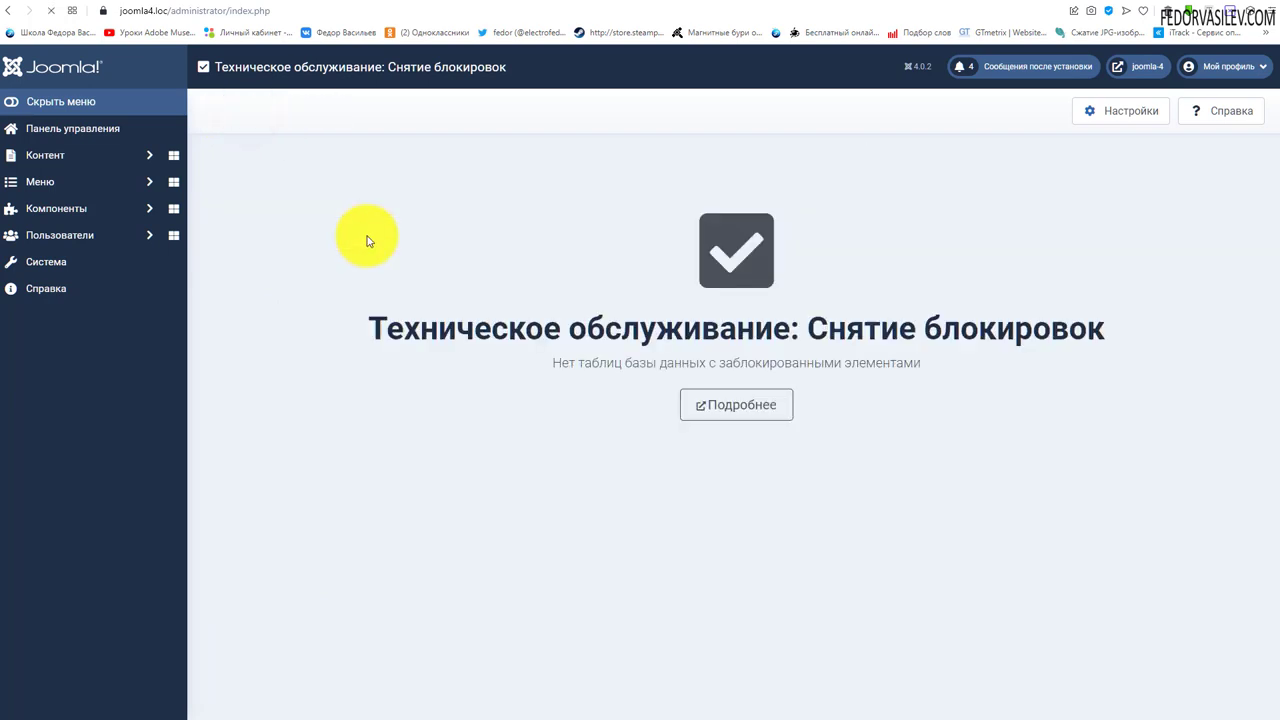
Open the extension management list from the system section and look through the installed extensions.
{"action": "left_click", "coordinate": [46, 261]}
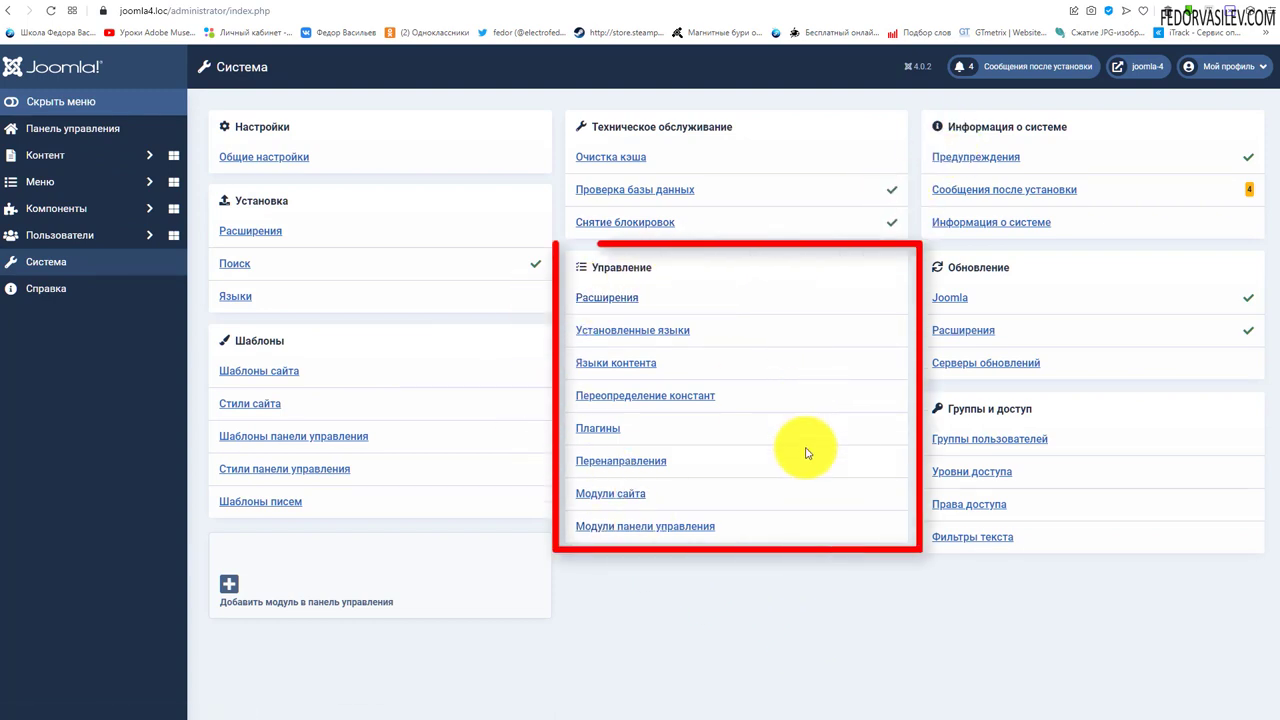
{"action": "left_click", "coordinate": [594, 297]}
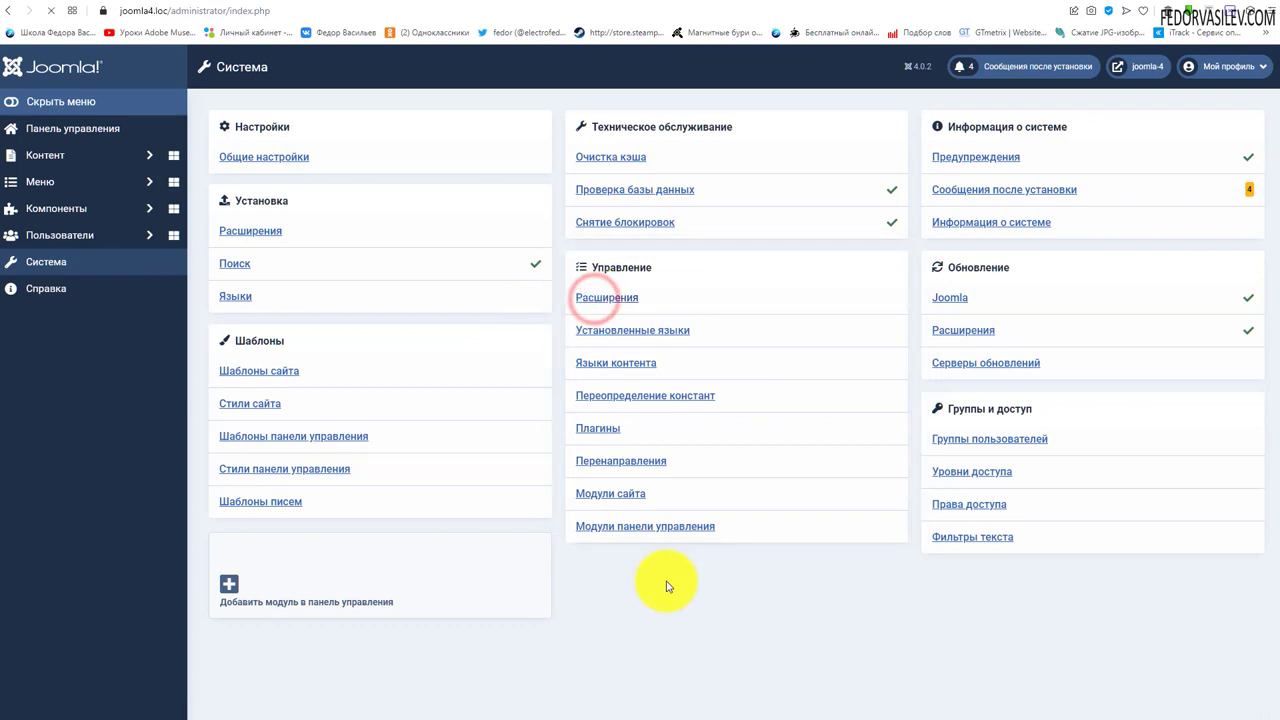
{"action": "scroll", "coordinate": [468, 368], "scroll_direction": "down", "scroll_amount": 3}
{"action": "scroll", "coordinate": [471, 371], "scroll_direction": "down", "scroll_amount": 1}
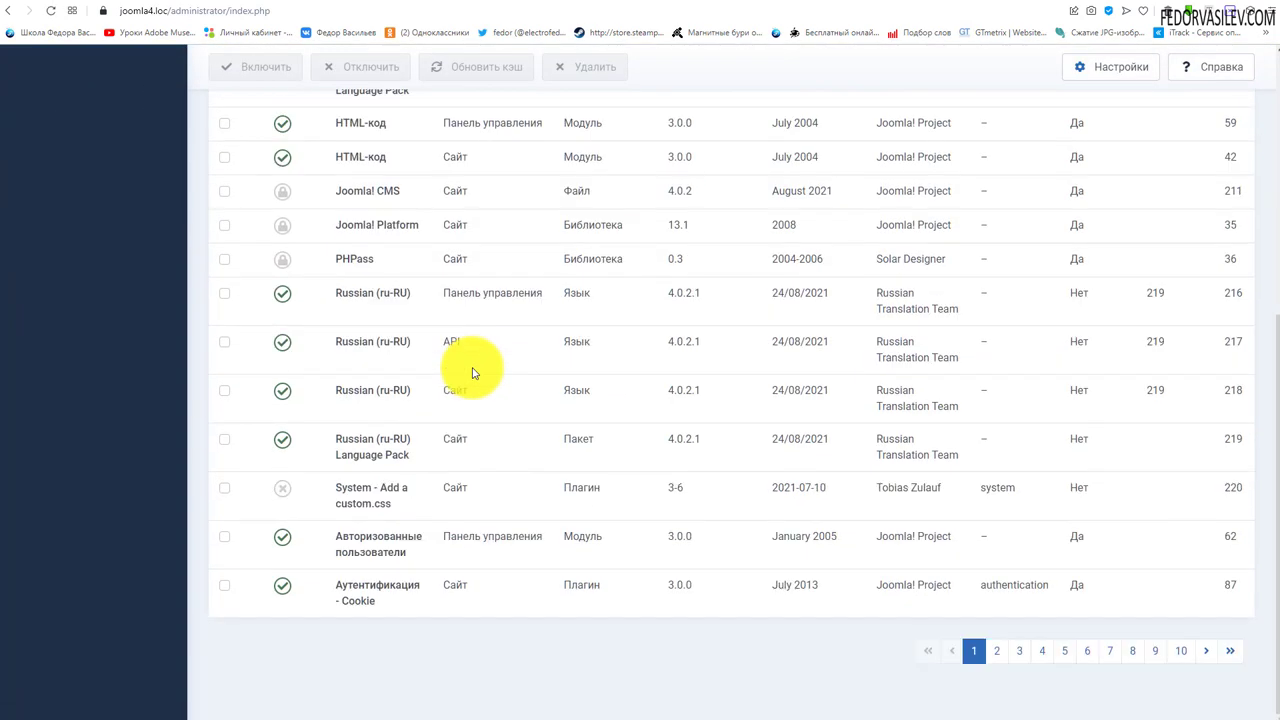
{"action": "scroll", "coordinate": [490, 450], "scroll_direction": "up", "scroll_amount": 5}
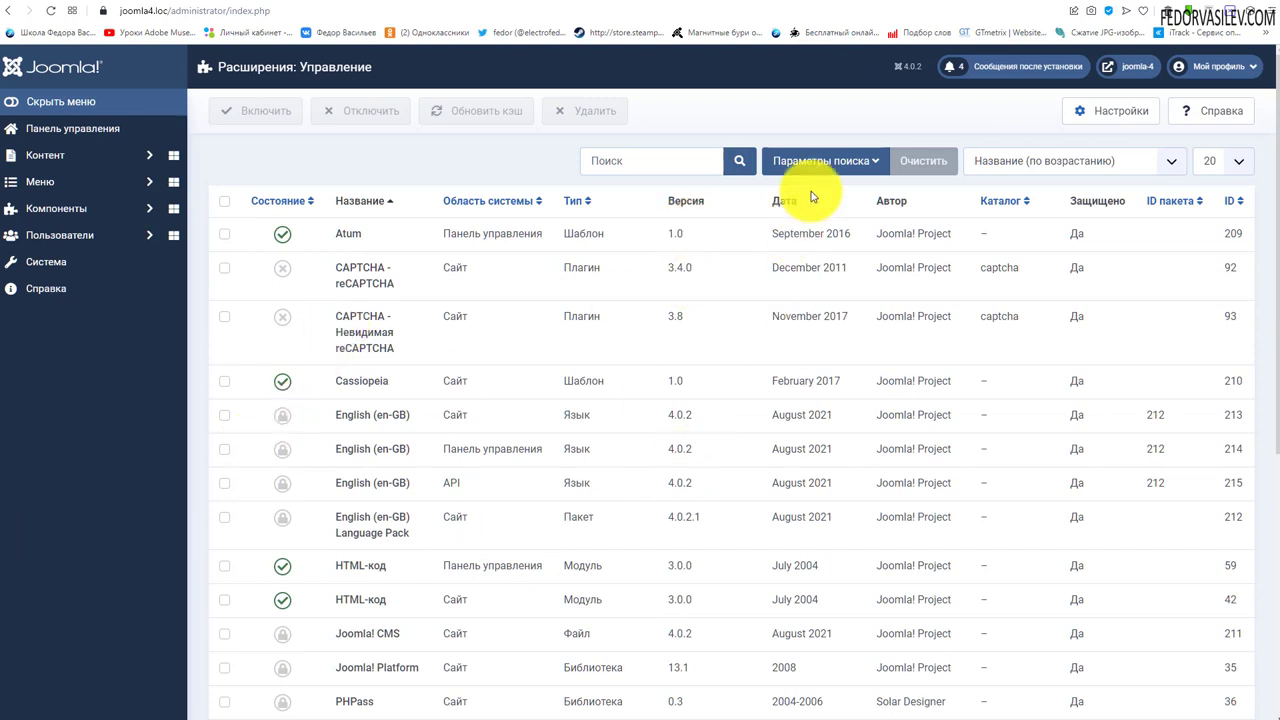
Filter the extension list by type "Плагин" and state "Включено", and look through the matching plugins.
{"action": "left_click", "coordinate": [822, 161]}
{"action": "left_click", "coordinate": [510, 207]}
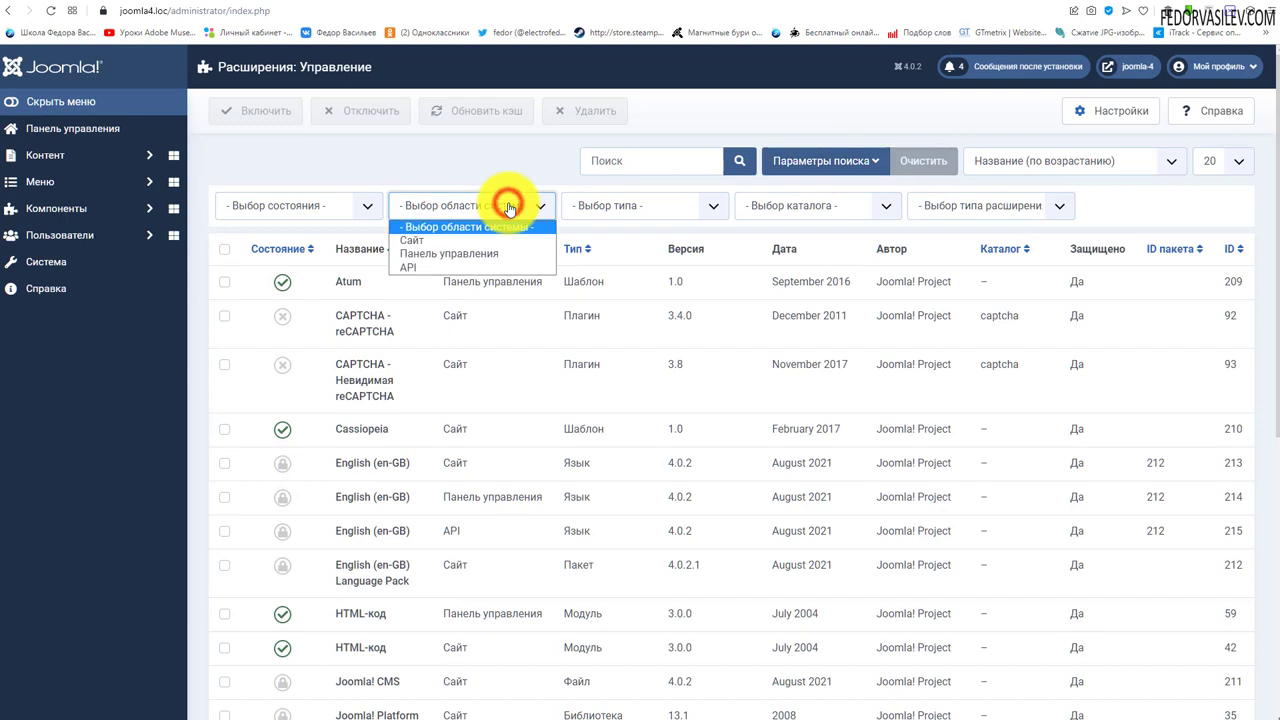
{"action": "left_click", "coordinate": [639, 198]}
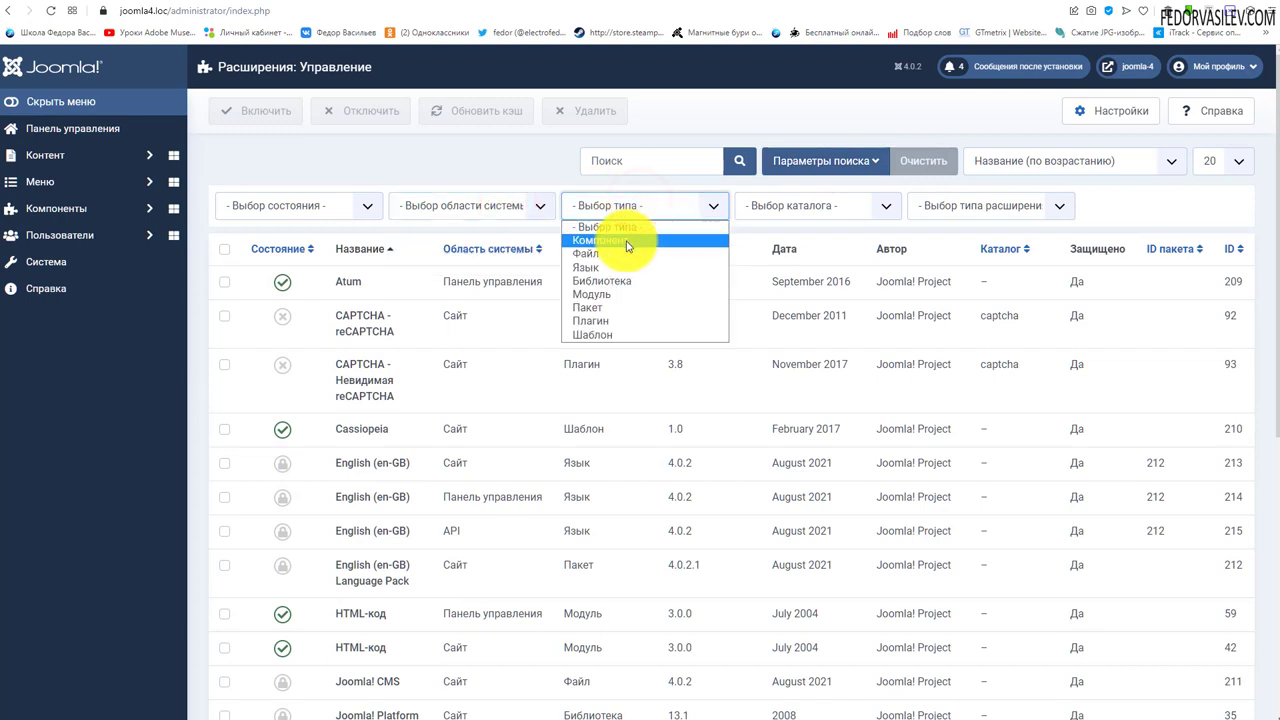
{"action": "left_click", "coordinate": [604, 321]}
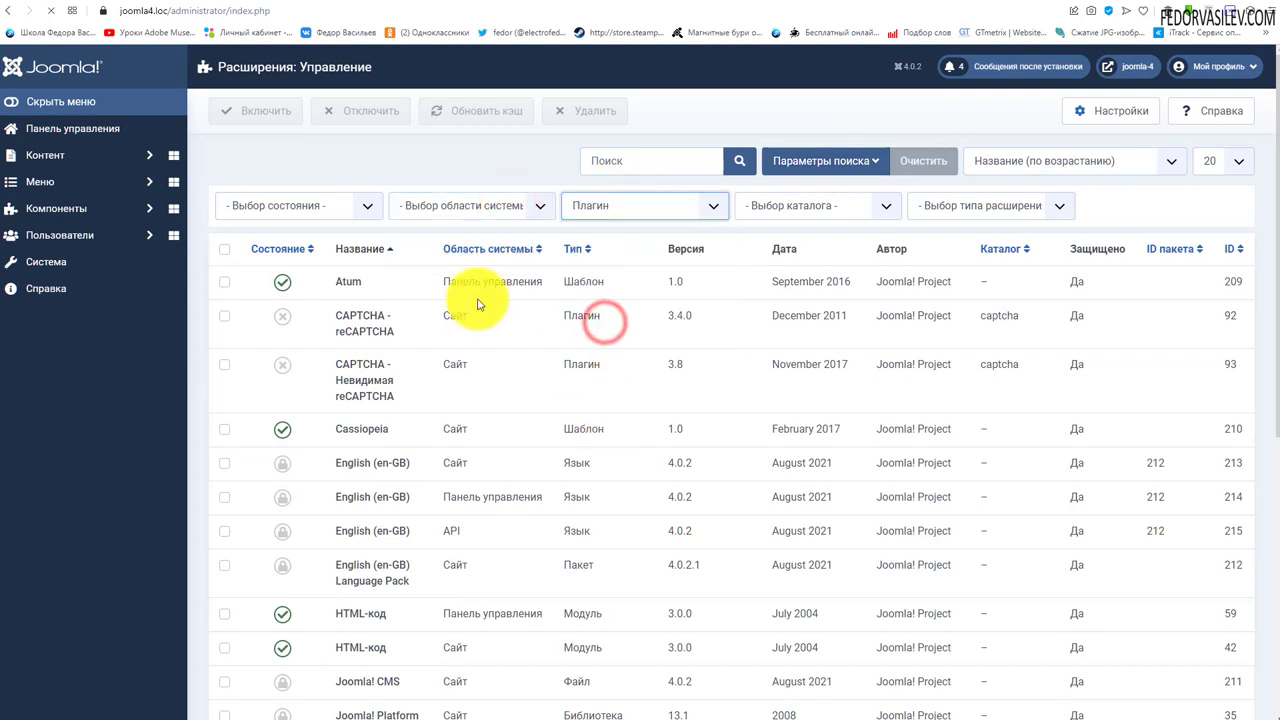
{"action": "left_click", "coordinate": [318, 207]}
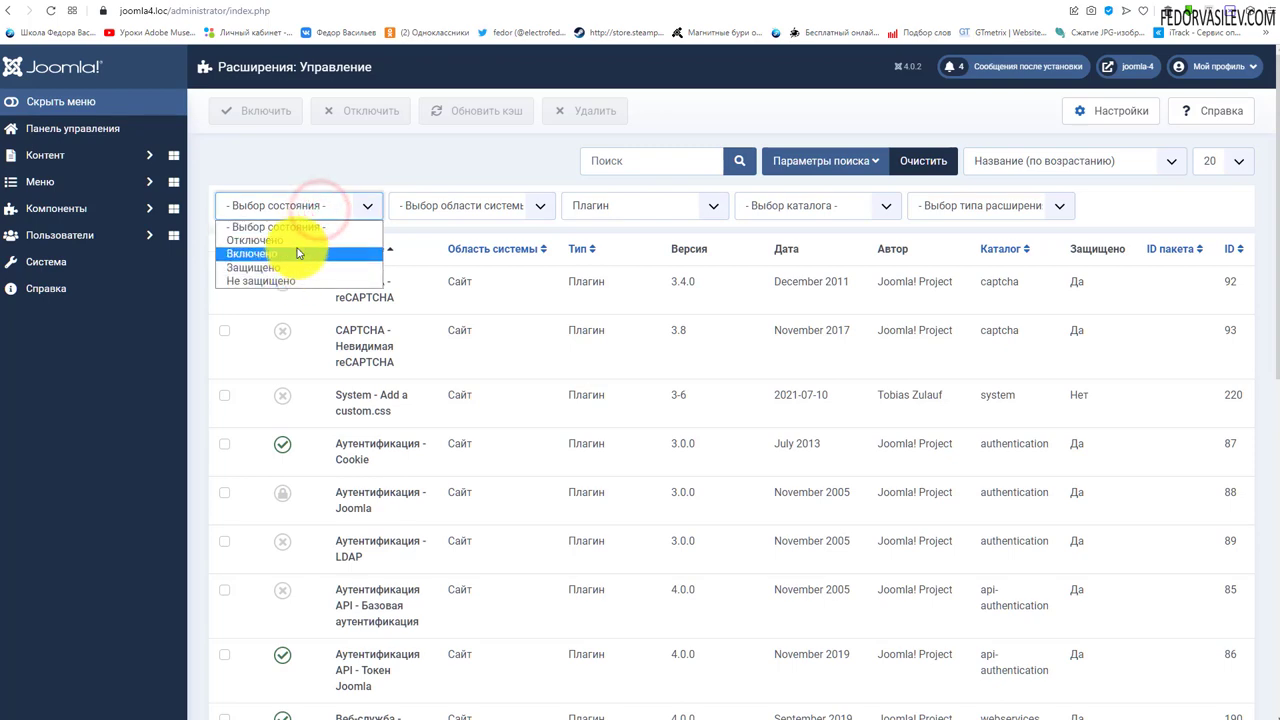
{"action": "left_click", "coordinate": [285, 253]}
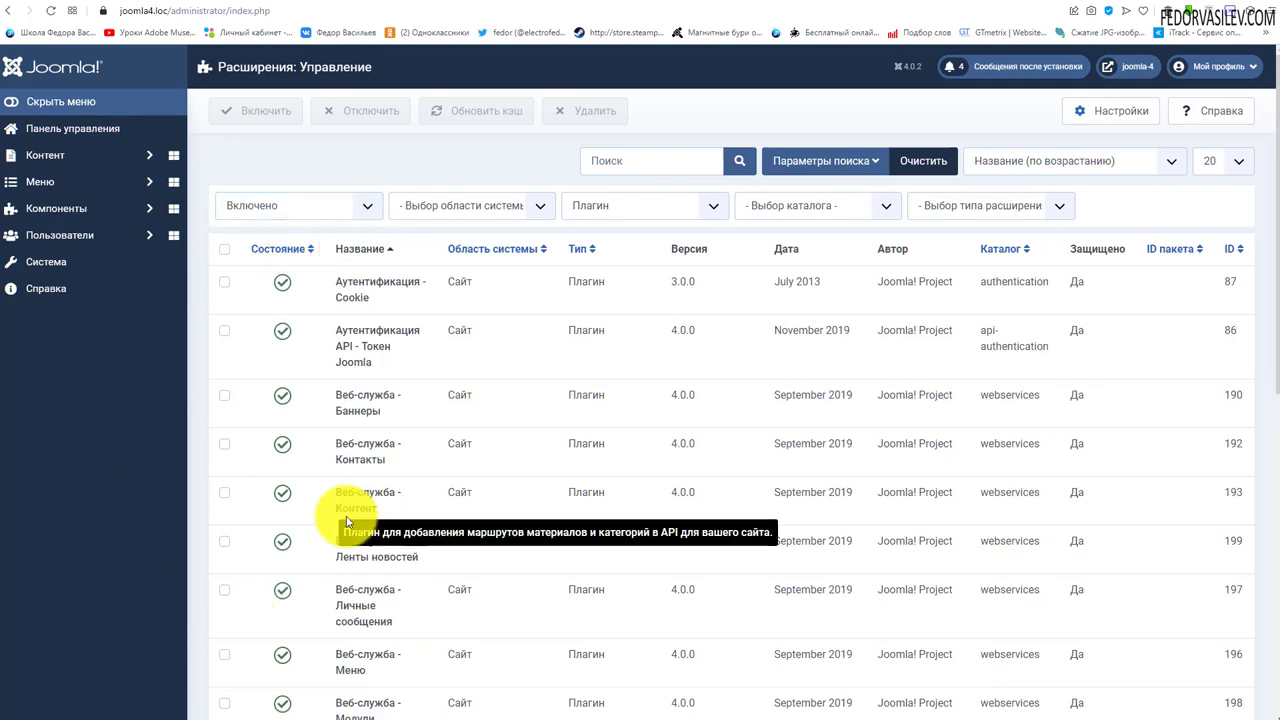
{"action": "scroll", "coordinate": [297, 295], "scroll_direction": "down", "scroll_amount": 3}
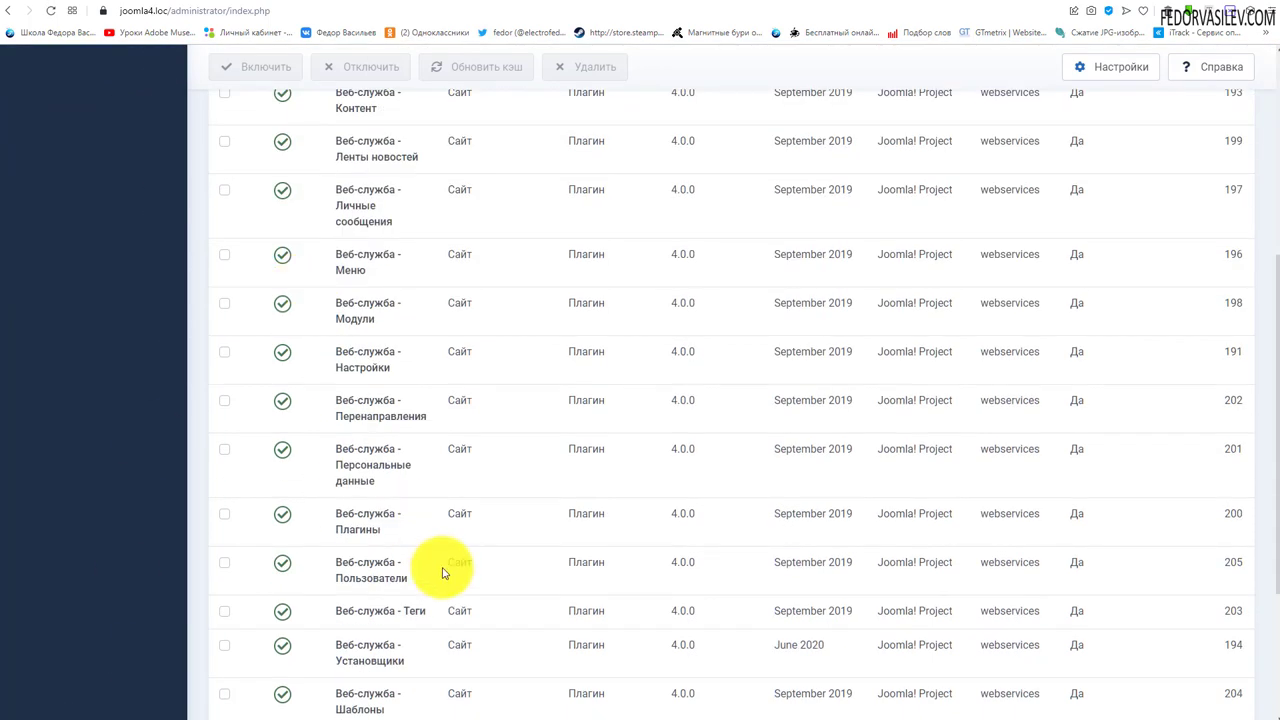
{"action": "scroll", "coordinate": [430, 560], "scroll_direction": "up", "scroll_amount": 5}
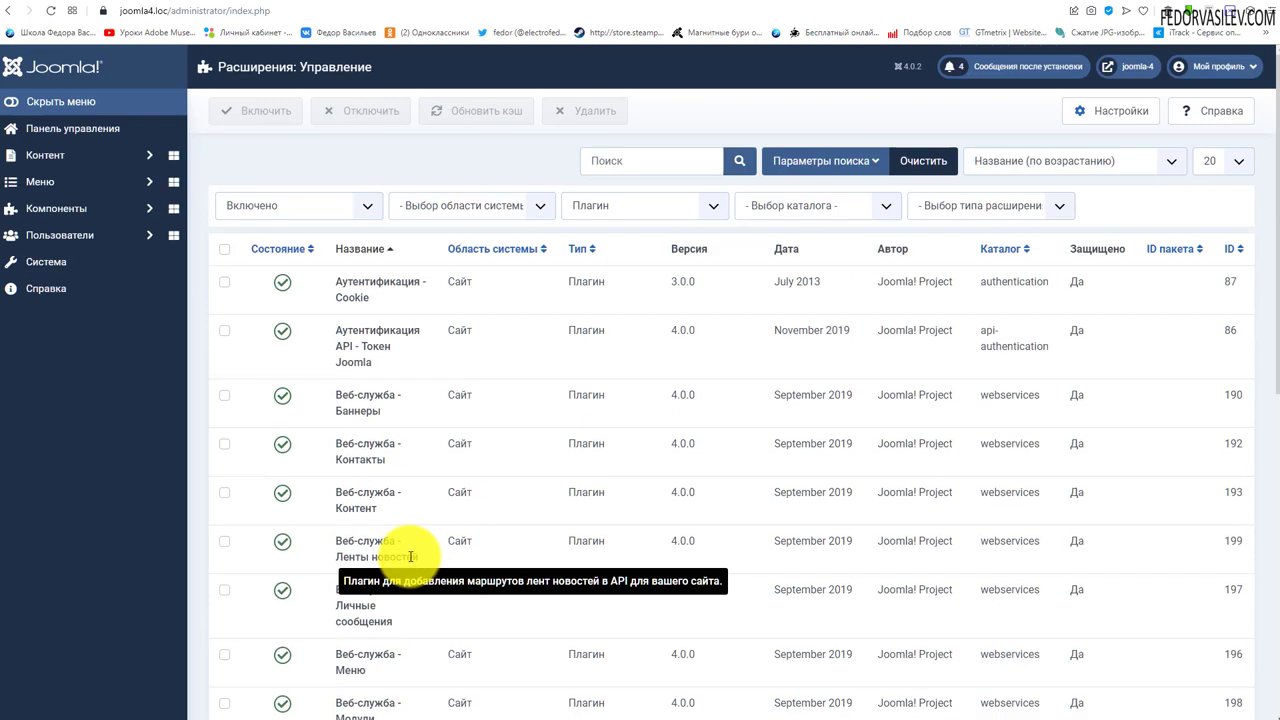
Mark the "Аутентификация - Cookie" plugin to examine the available bulk actions, and clear the selection again.
{"action": "left_click", "coordinate": [224, 285]}
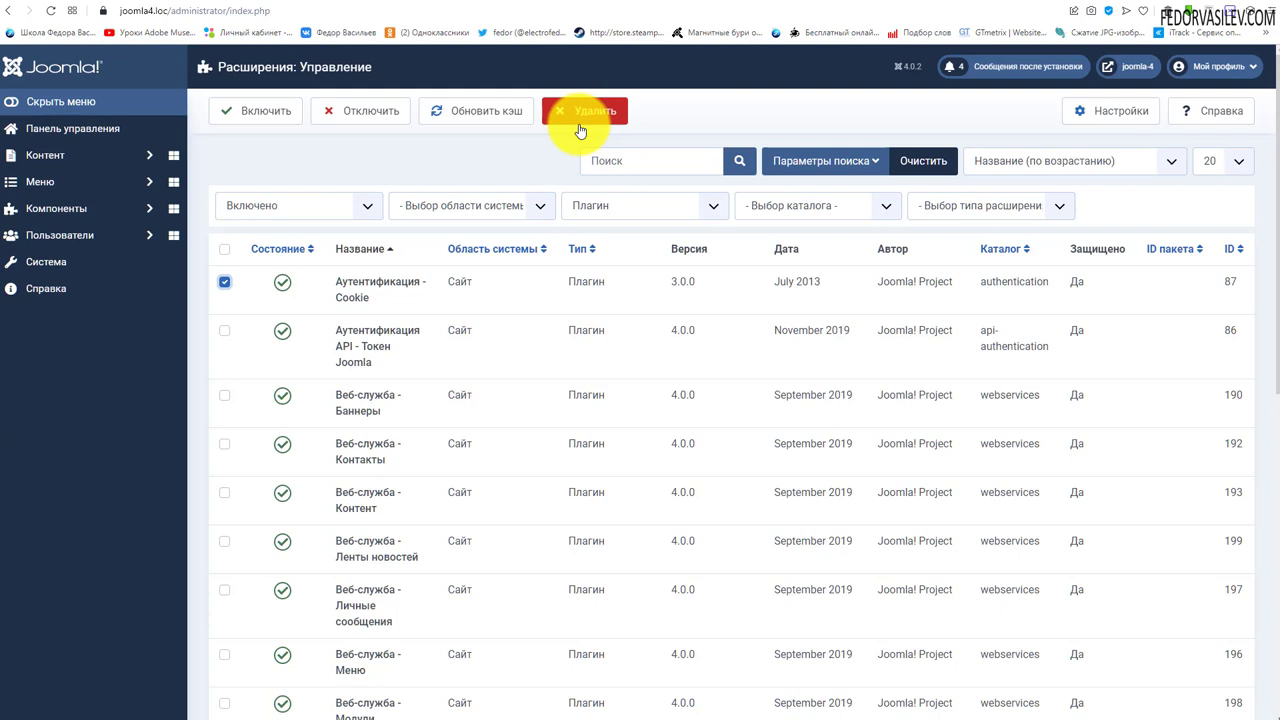
{"action": "left_click", "coordinate": [224, 284]}
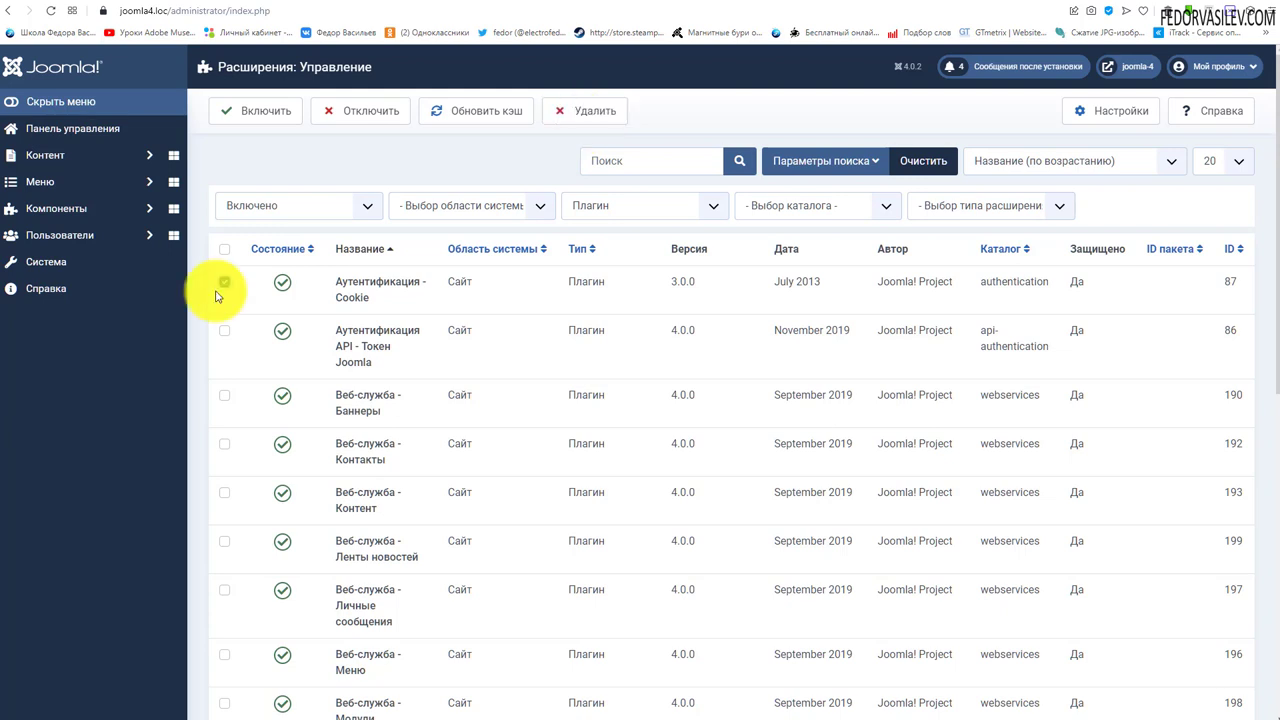
{"action": "left_click", "coordinate": [224, 287]}
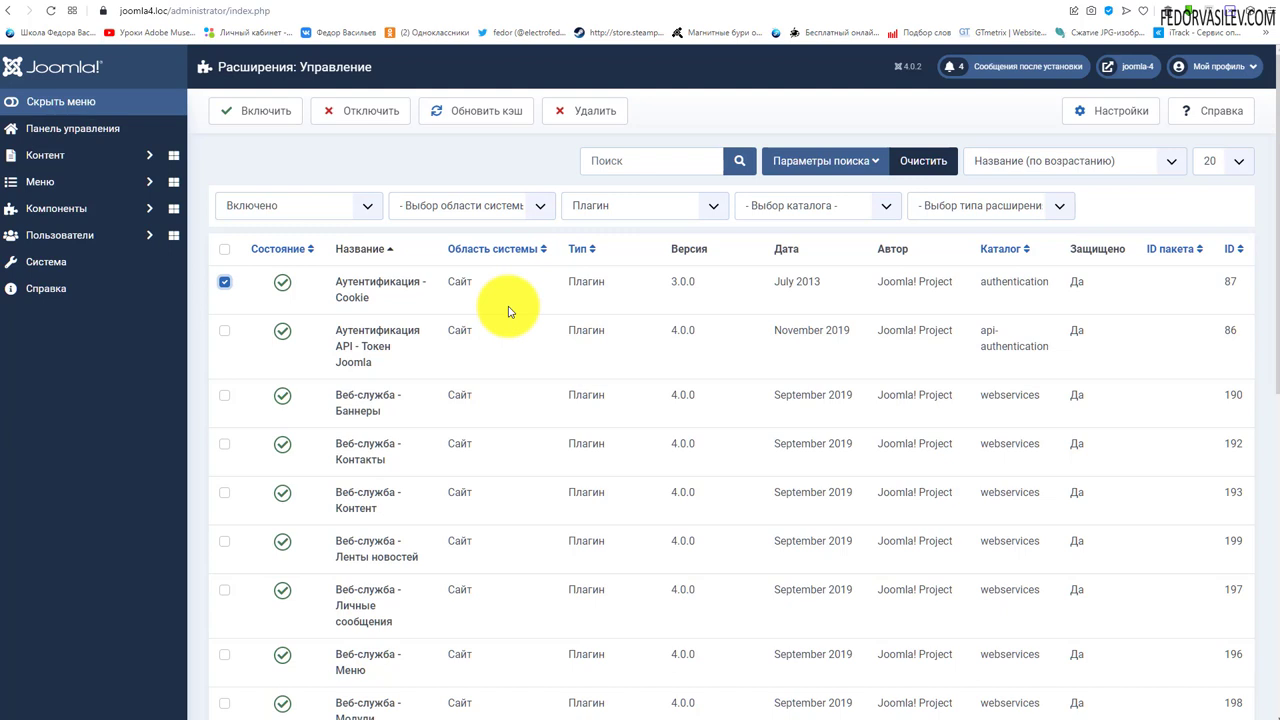
{"action": "left_click", "coordinate": [221, 284]}
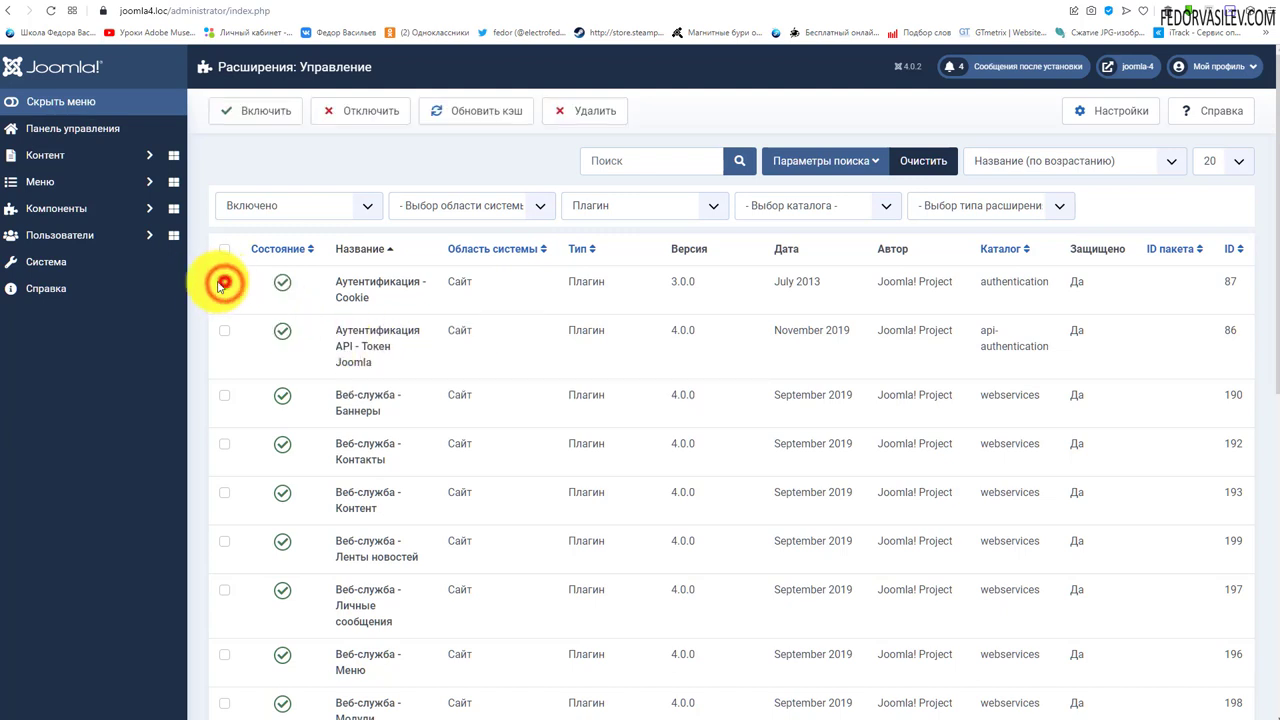
{"action": "left_click", "coordinate": [223, 283]}
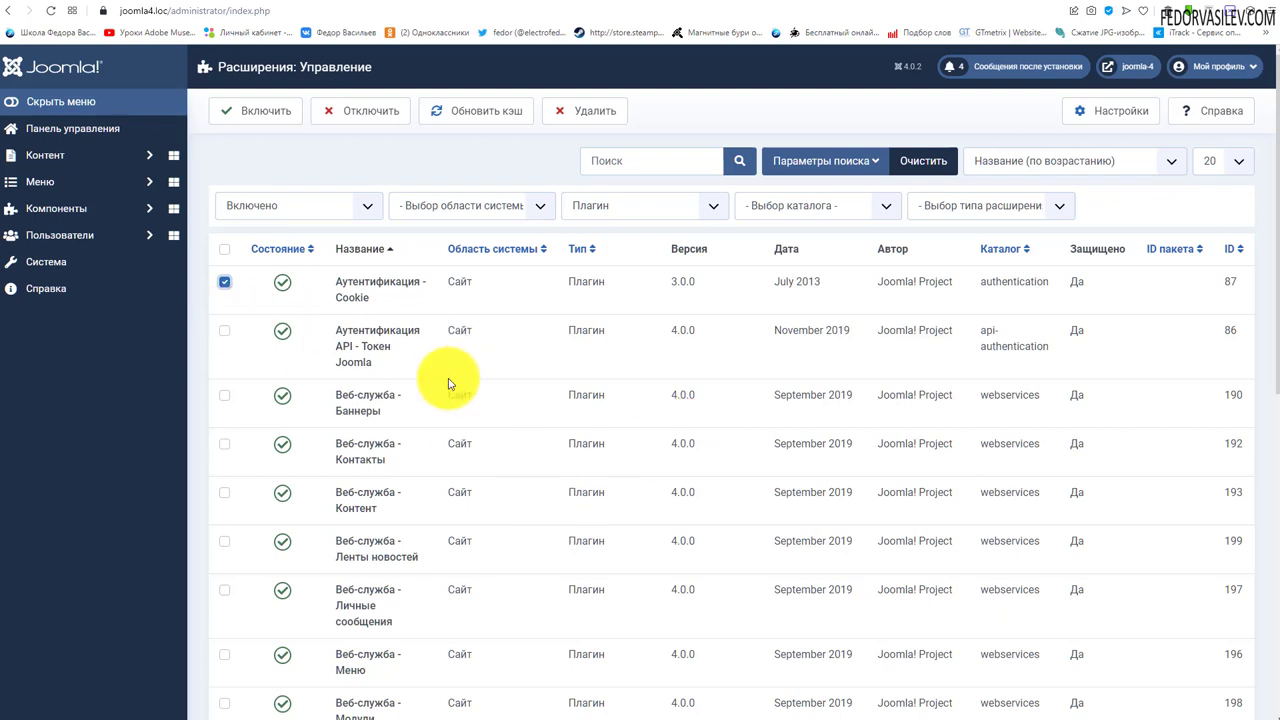
{"action": "left_click", "coordinate": [224, 282]}
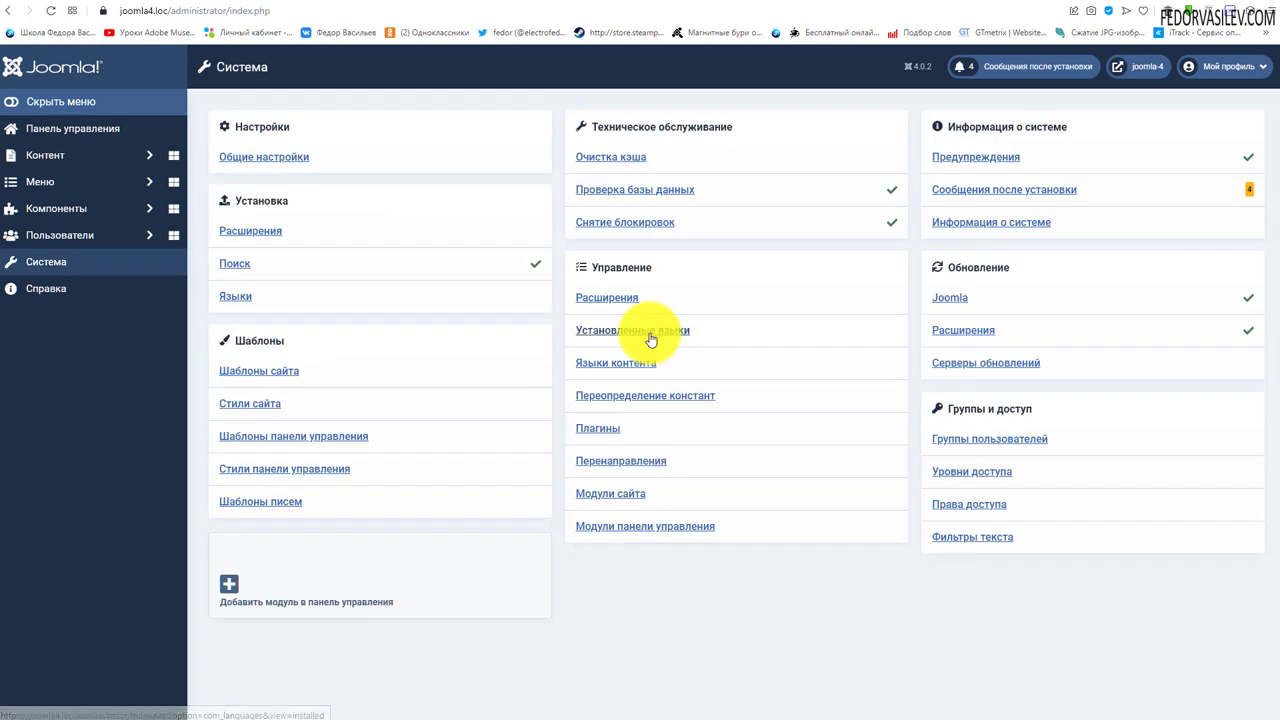
Open the installed site languages, select Russian (ru-RU), and look through the language packs available for installation.
{"action": "left_click", "coordinate": [649, 330]}
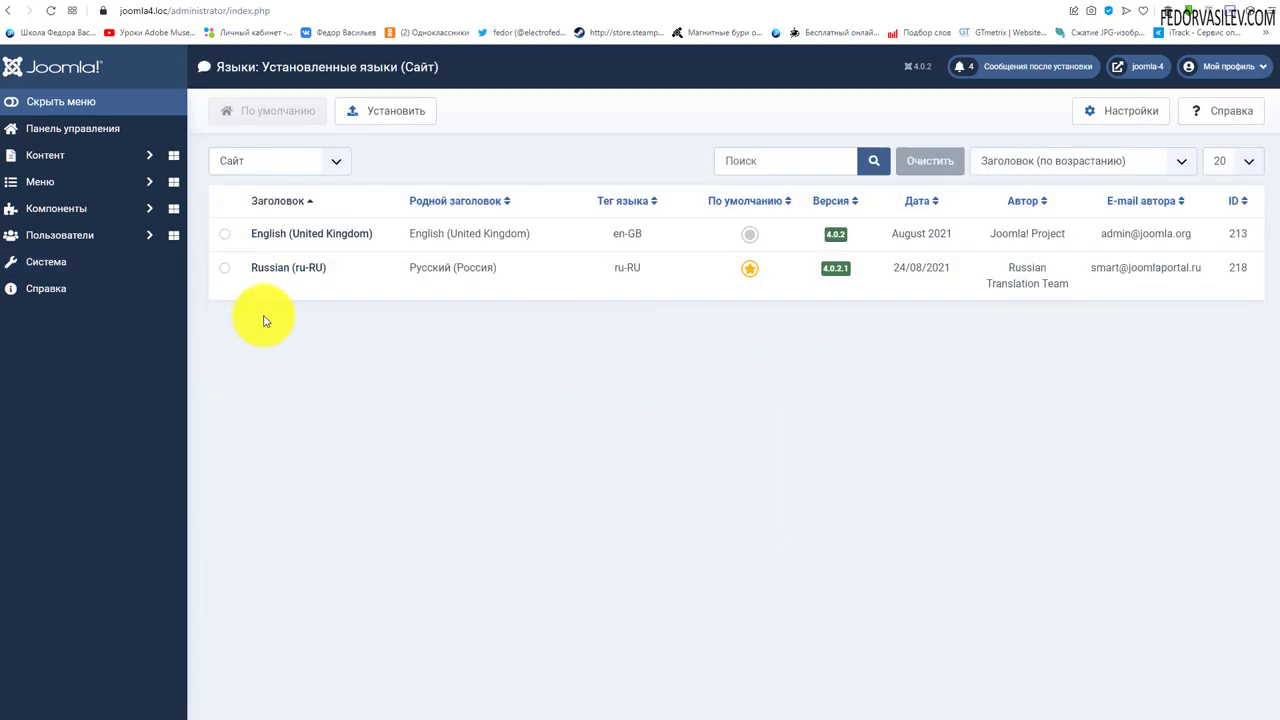
{"action": "left_click", "coordinate": [224, 268]}
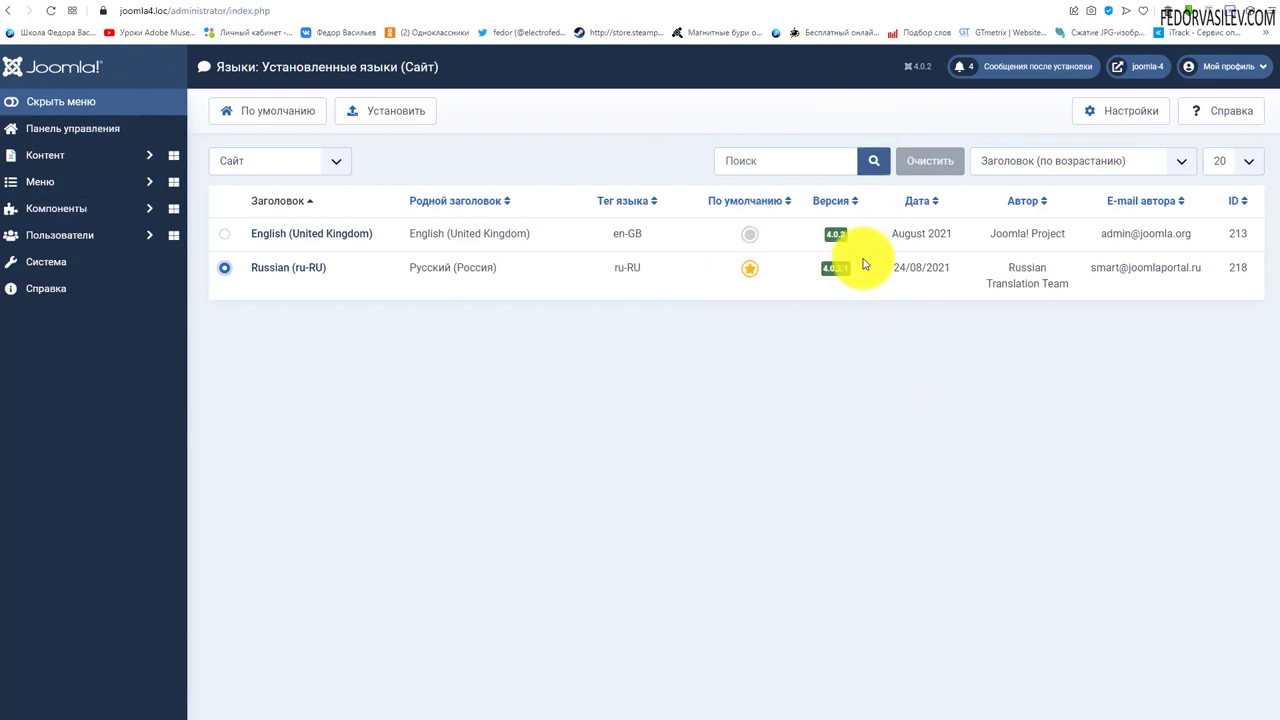
{"action": "left_click", "coordinate": [389, 114]}
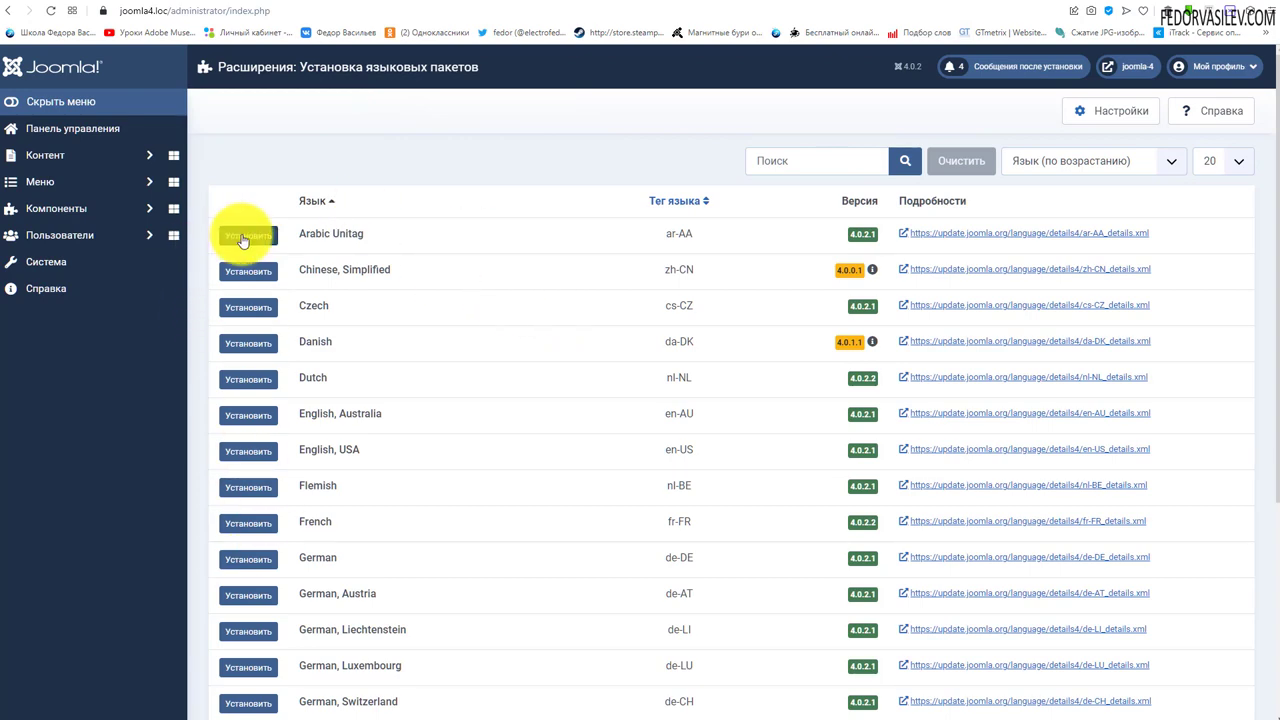
{"action": "scroll", "coordinate": [241, 241], "scroll_direction": "down", "scroll_amount": 3}
{"action": "scroll", "coordinate": [326, 378], "scroll_direction": "up", "scroll_amount": 3}
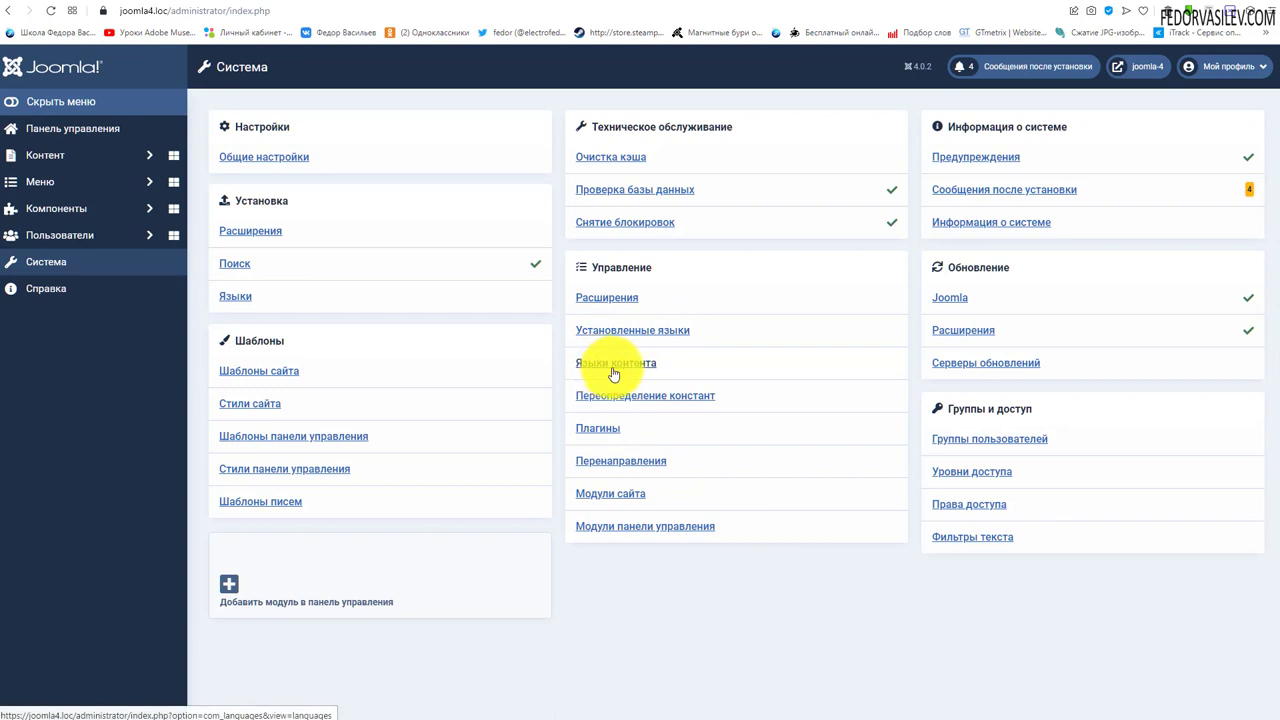
Open the content languages, look through the installable language packs and return to the content languages list.
{"action": "left_click", "coordinate": [616, 366]}
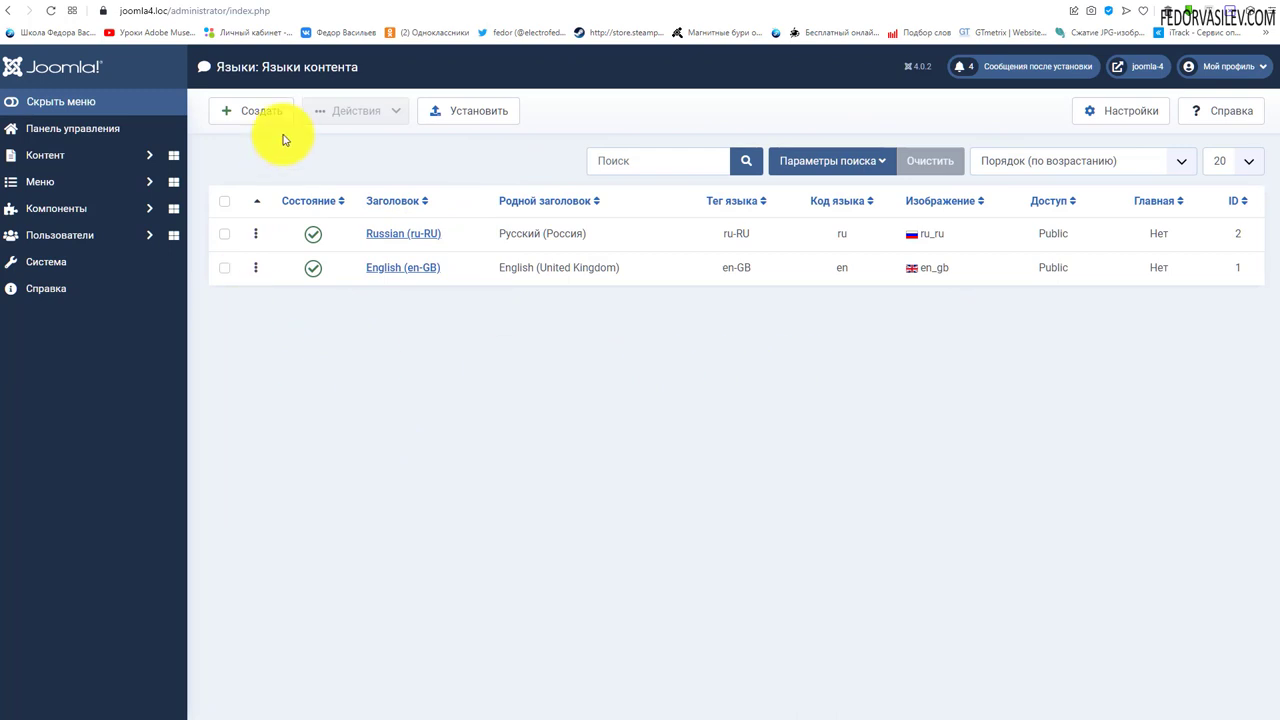
{"action": "left_click", "coordinate": [462, 121]}
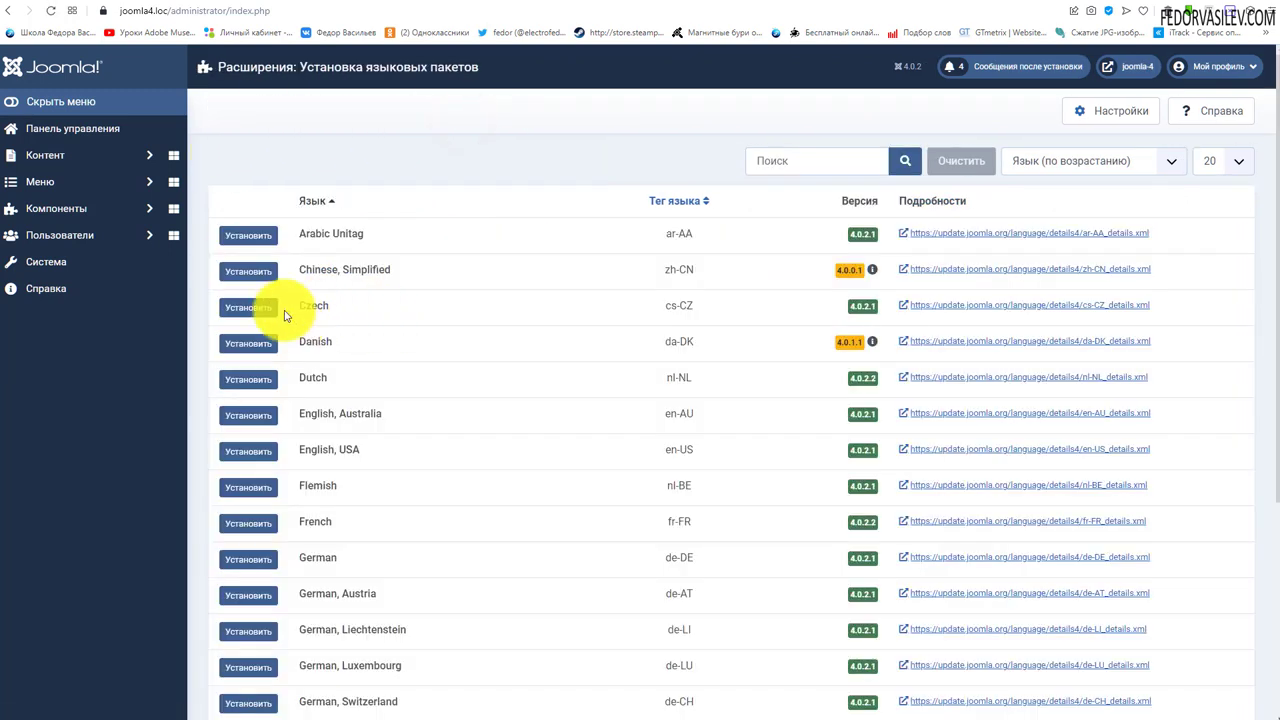
{"action": "scroll", "coordinate": [285, 318], "scroll_direction": "down", "scroll_amount": 3}
{"action": "scroll", "coordinate": [250, 280], "scroll_direction": "up", "scroll_amount": 3}
{"action": "left_click", "coordinate": [8, 10]}
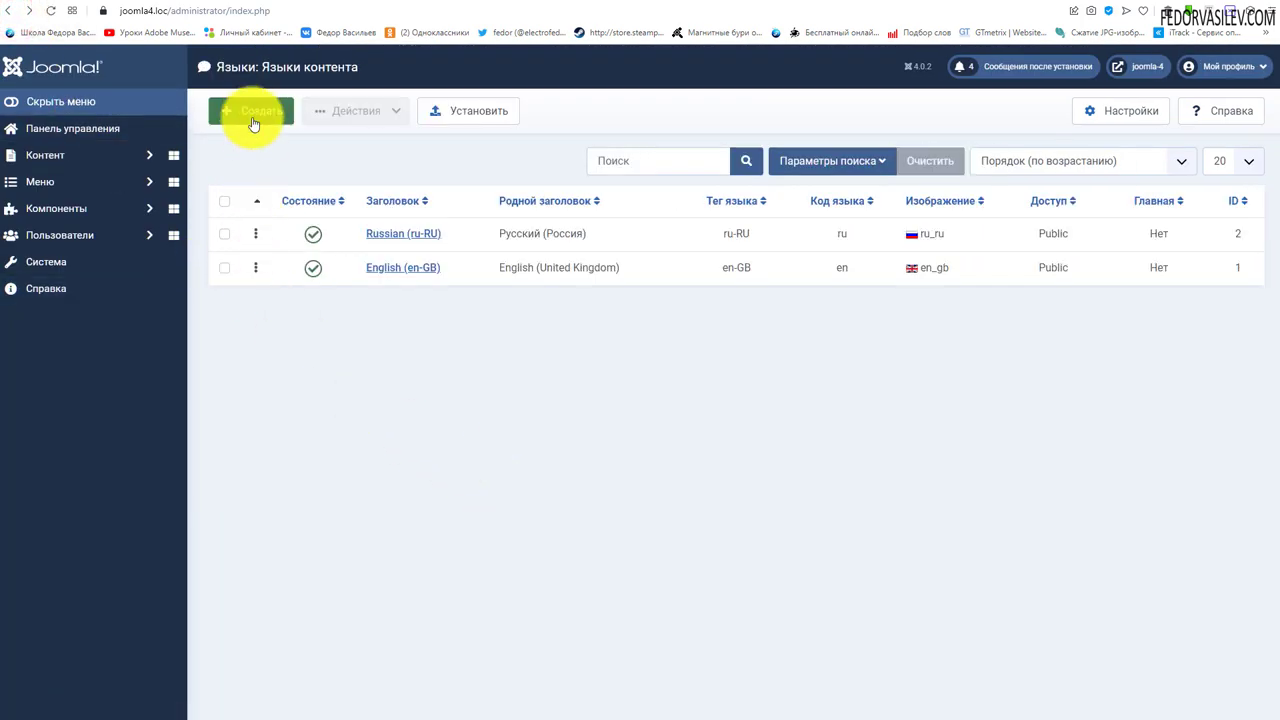
Examine the form for creating a content language and the language component settings, leaving both without saving.
{"action": "left_click", "coordinate": [251, 113]}
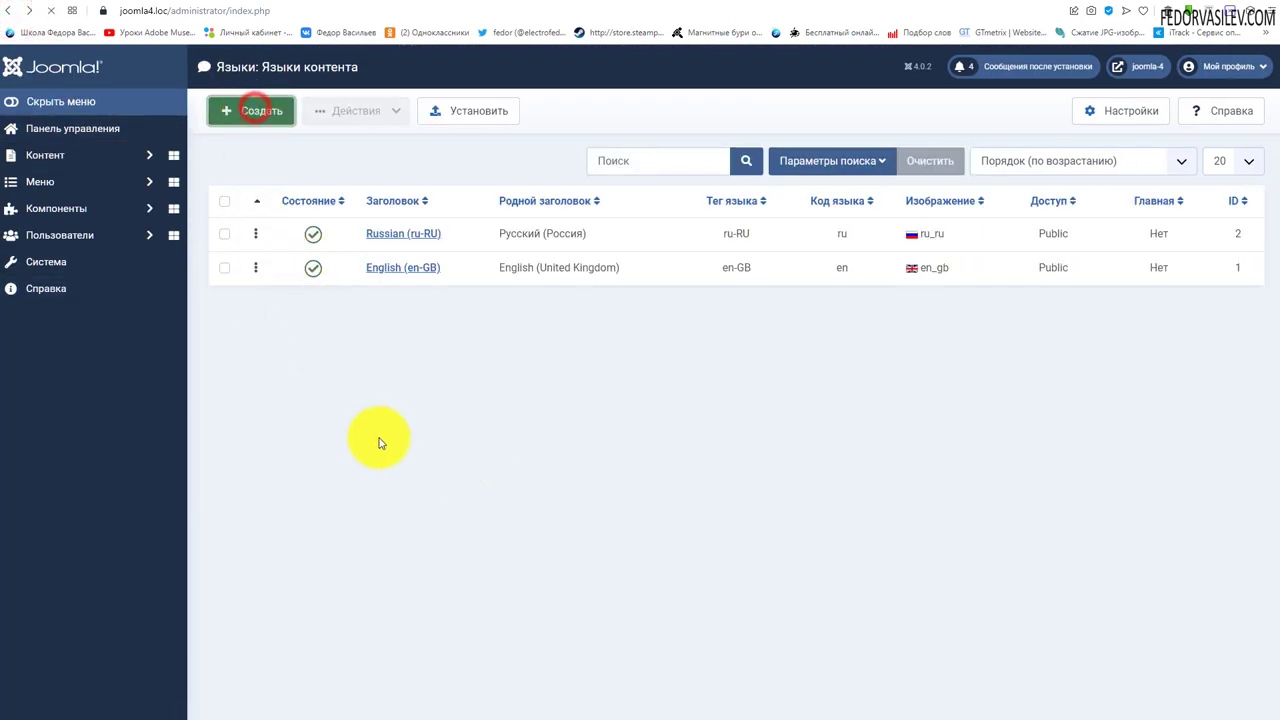
{"action": "scroll", "coordinate": [143, 363], "scroll_direction": "down", "scroll_amount": 1}
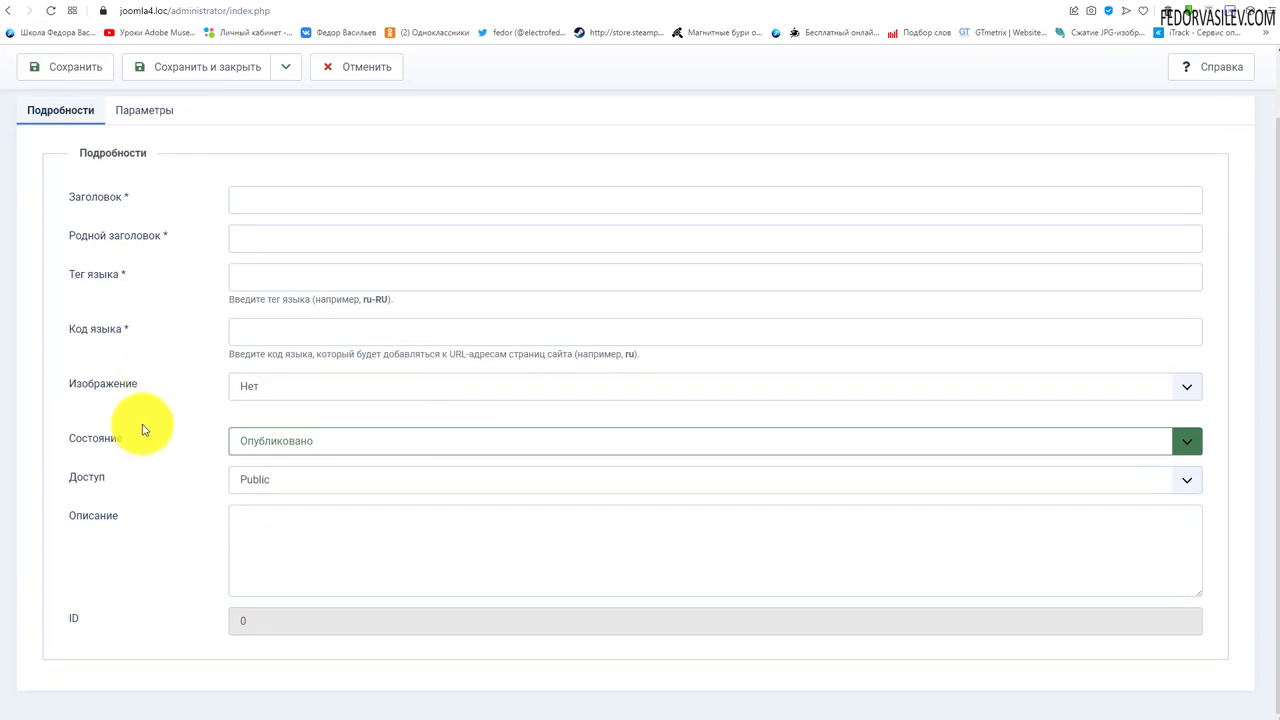
{"action": "scroll", "coordinate": [116, 612], "scroll_direction": "up", "scroll_amount": 1}
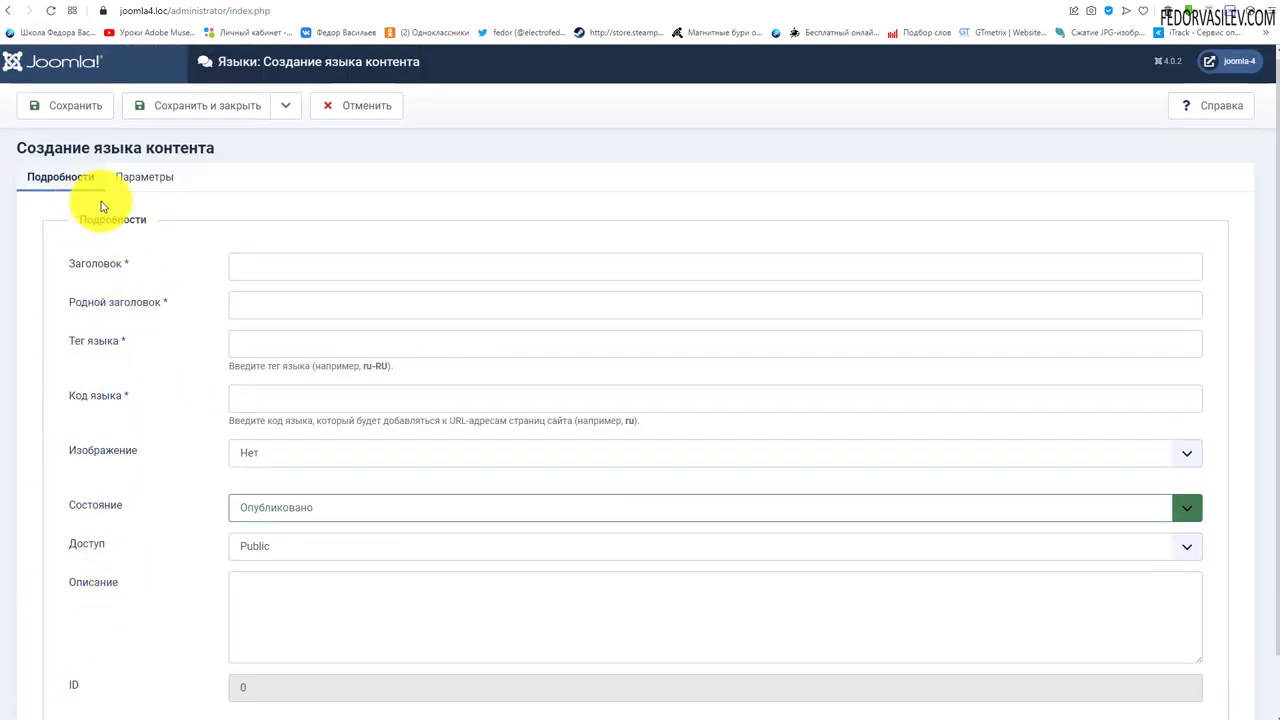
{"action": "scroll", "coordinate": [200, 420], "scroll_direction": "down", "scroll_amount": 1}
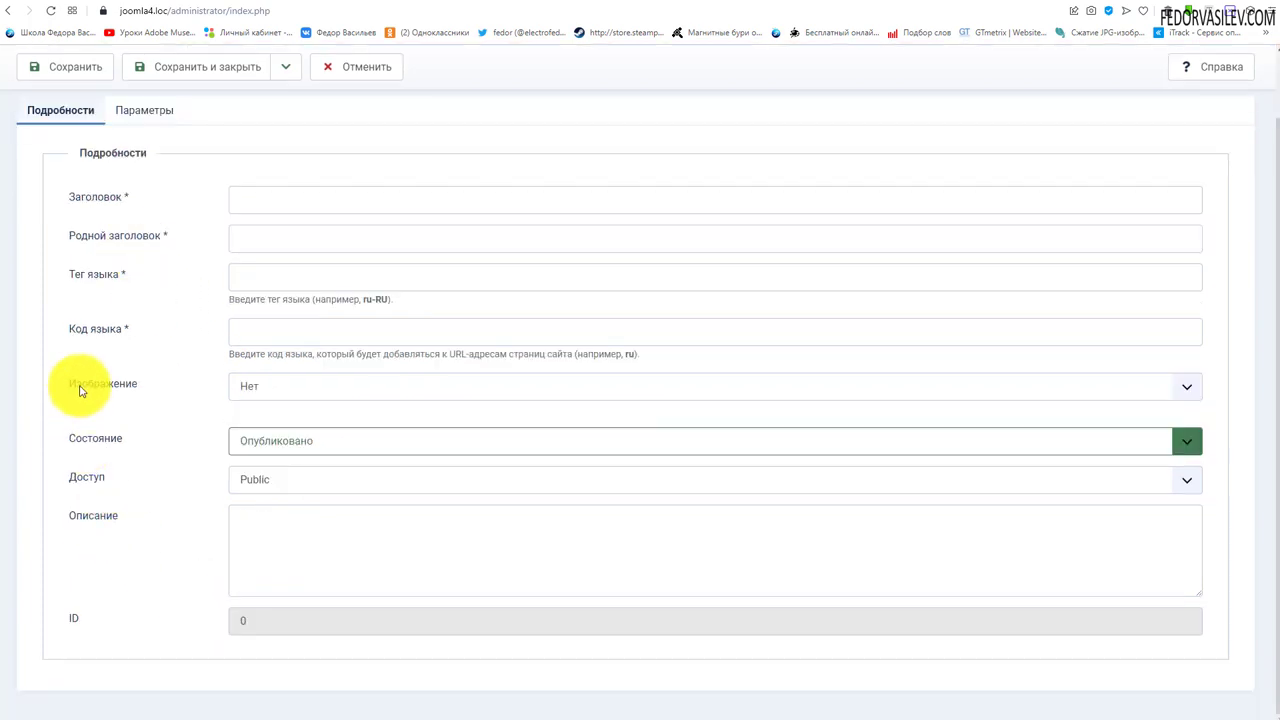
{"action": "scroll", "coordinate": [105, 310], "scroll_direction": "up", "scroll_amount": 1}
{"action": "left_click", "coordinate": [138, 184]}
{"action": "left_click", "coordinate": [90, 189]}
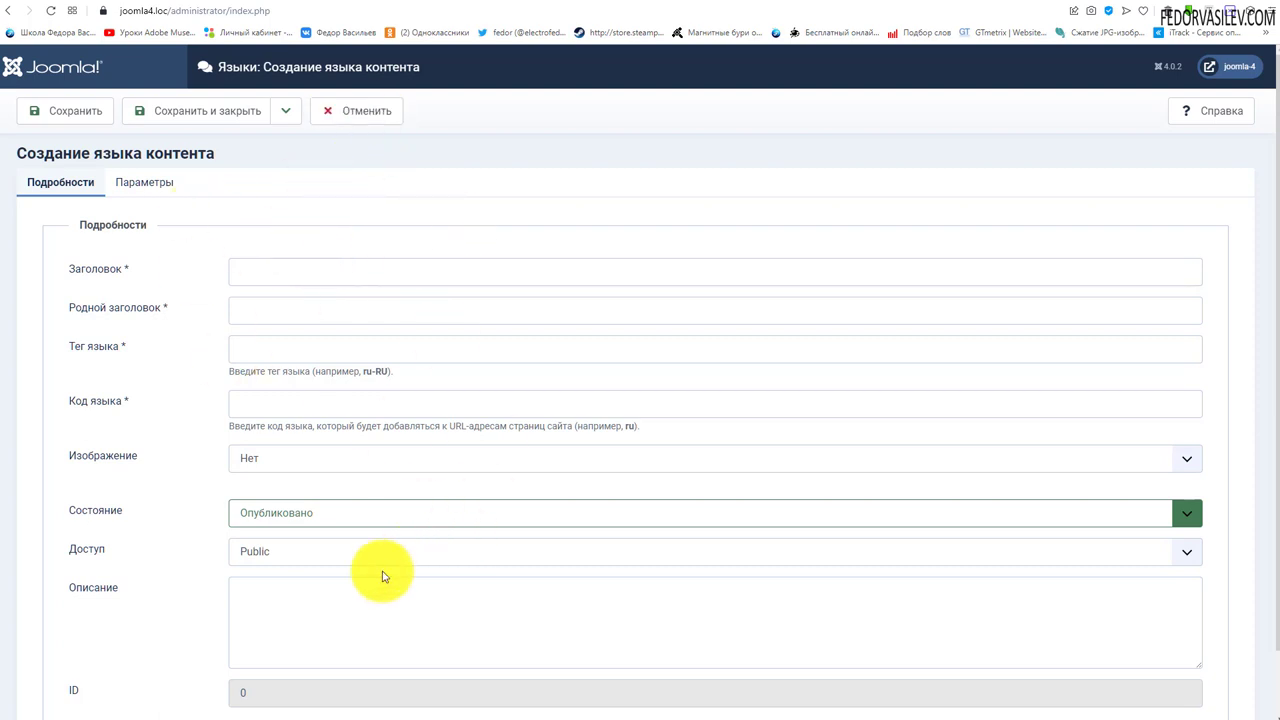
{"action": "left_click", "coordinate": [360, 108]}
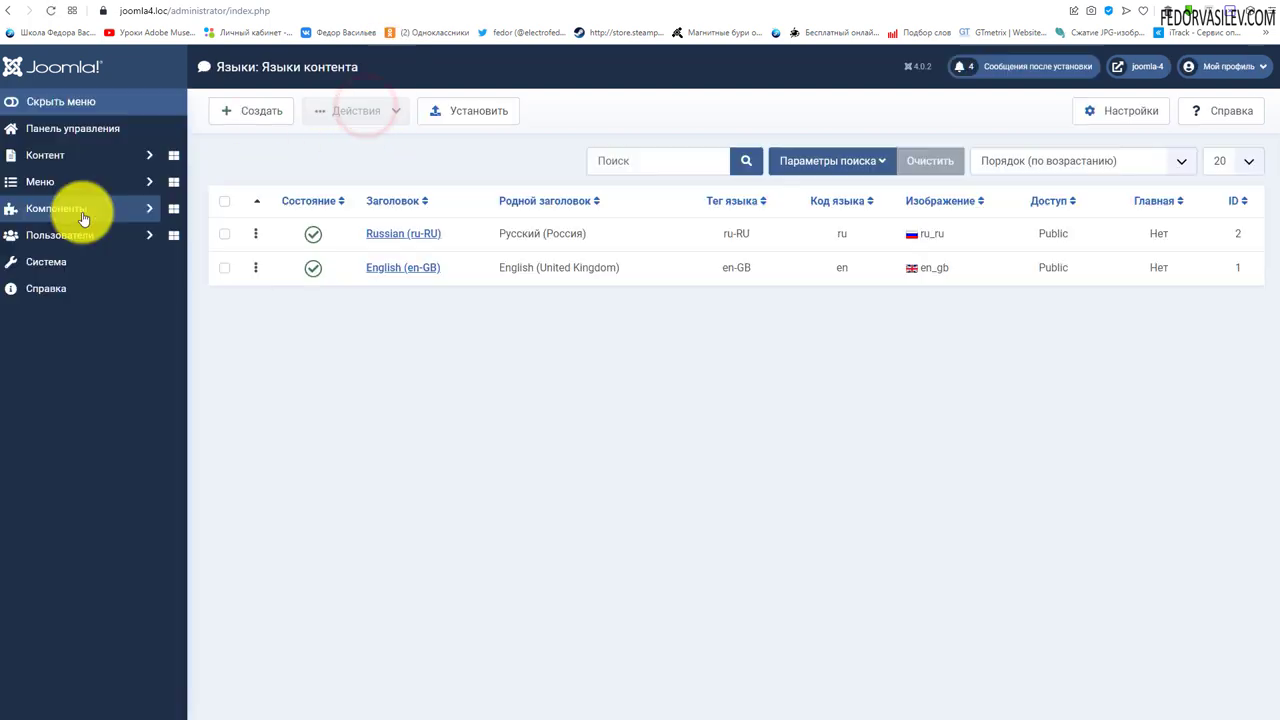
{"action": "left_click", "coordinate": [1116, 109]}
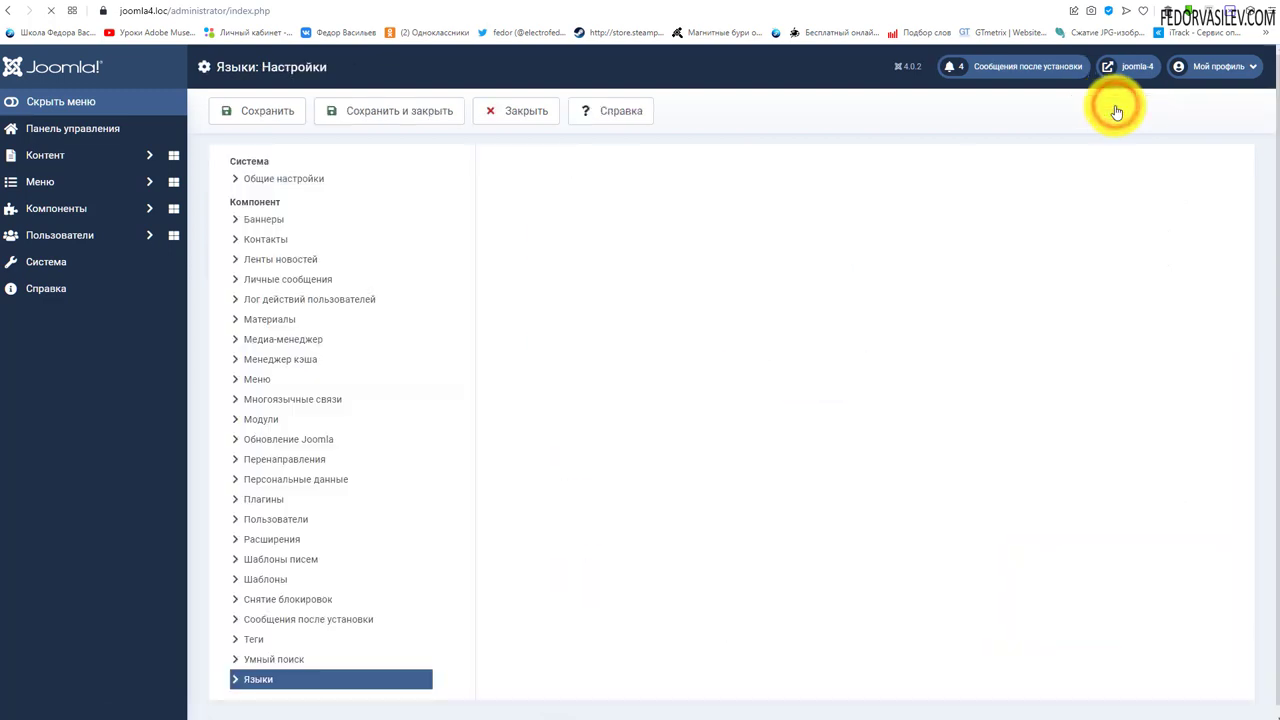
{"action": "left_click", "coordinate": [493, 114]}
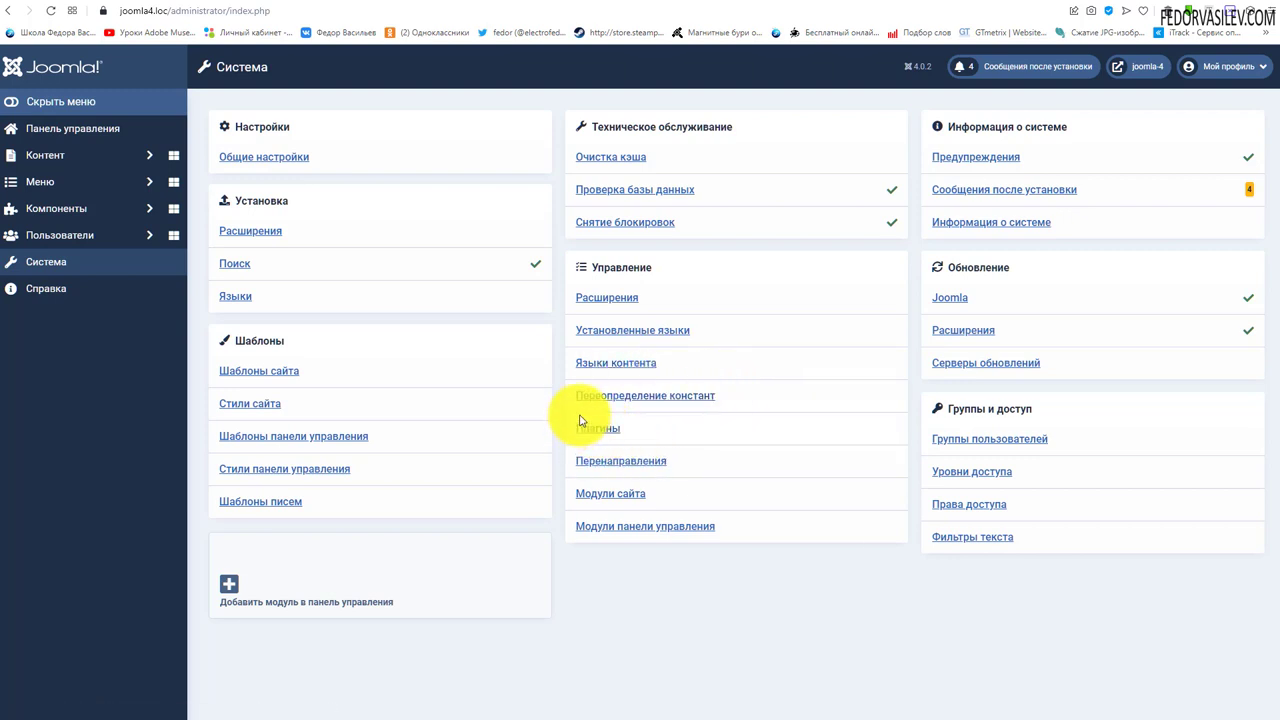
Open the constant overrides from the system section and examine the "Login Form" block on the site's front page.
{"action": "left_click", "coordinate": [610, 396]}
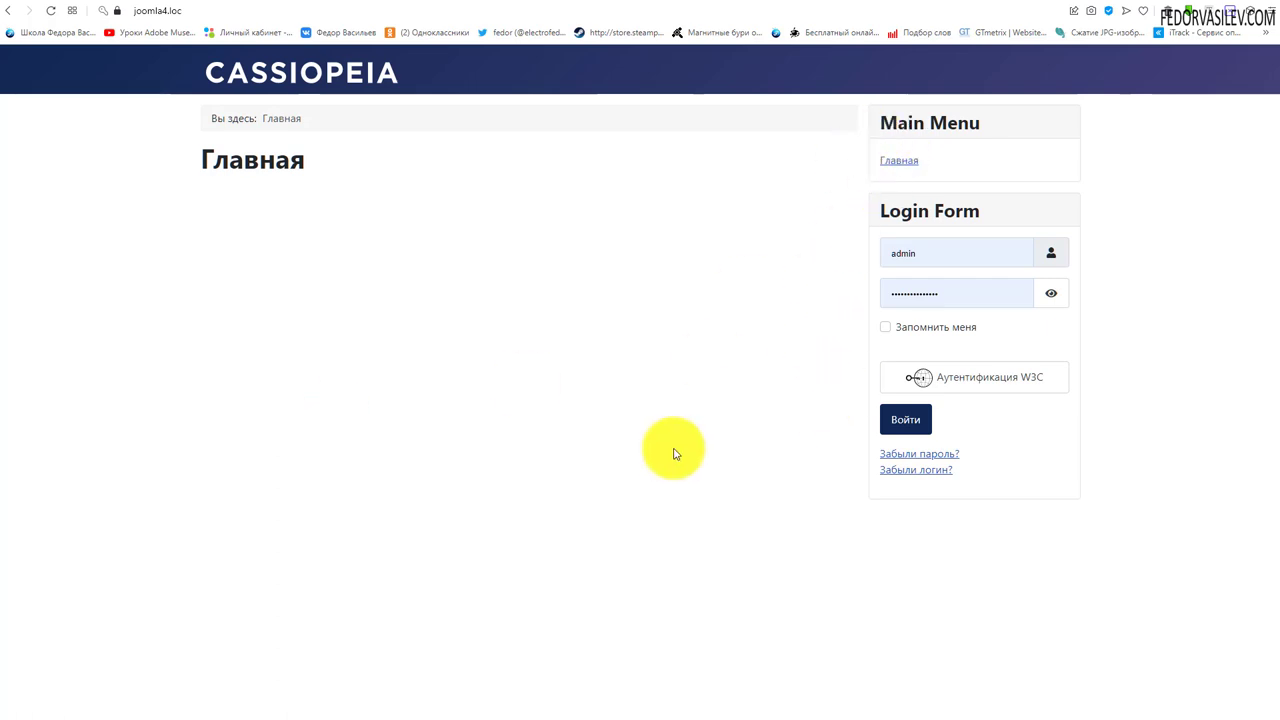
{"action": "triple_click", "coordinate": [897, 208]}
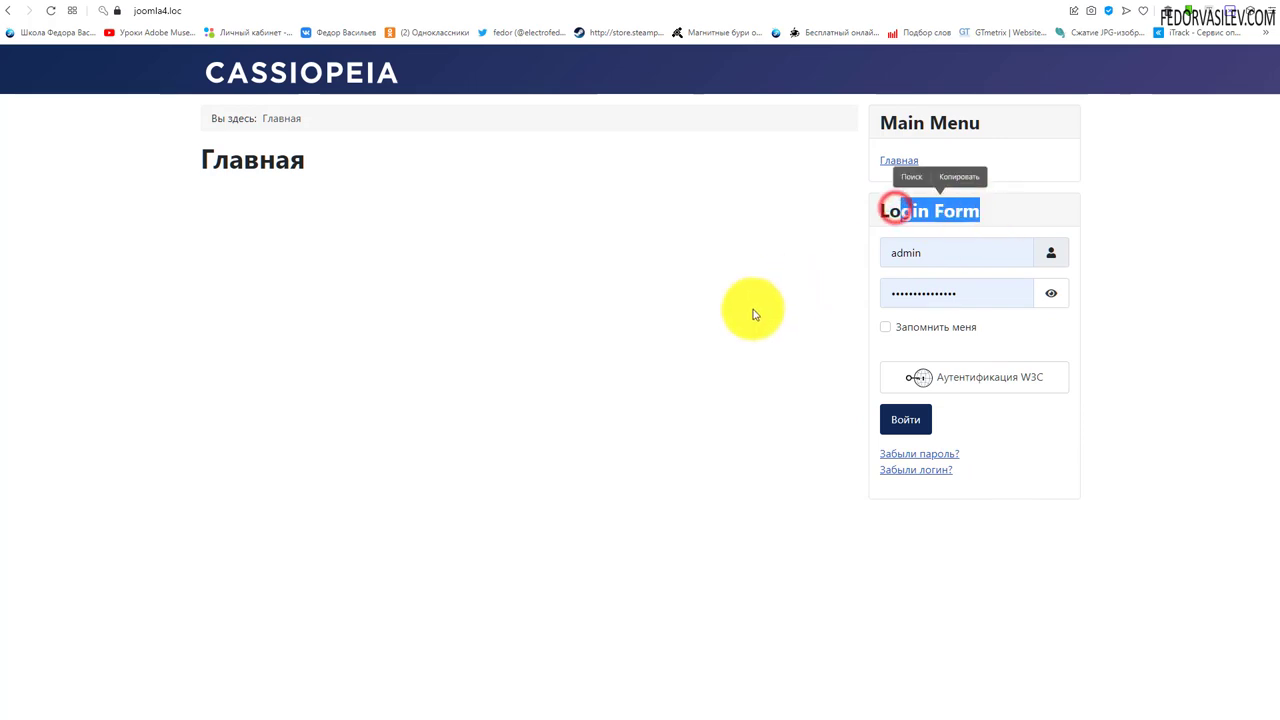
{"action": "left_click", "coordinate": [752, 311]}
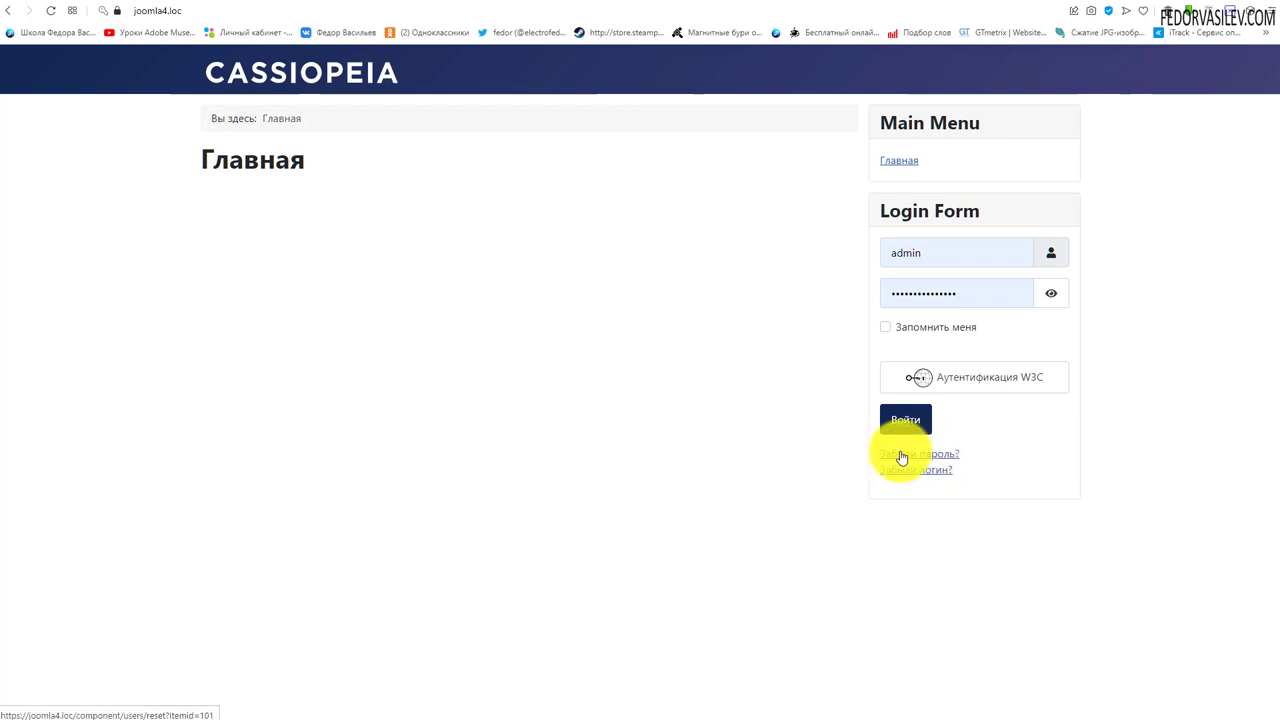
Copy the text "Забыли пароль" from the Login Form block on the site's front page.
{"action": "left_click_drag", "start_coordinate": [880, 452], "coordinate": [954, 457]}
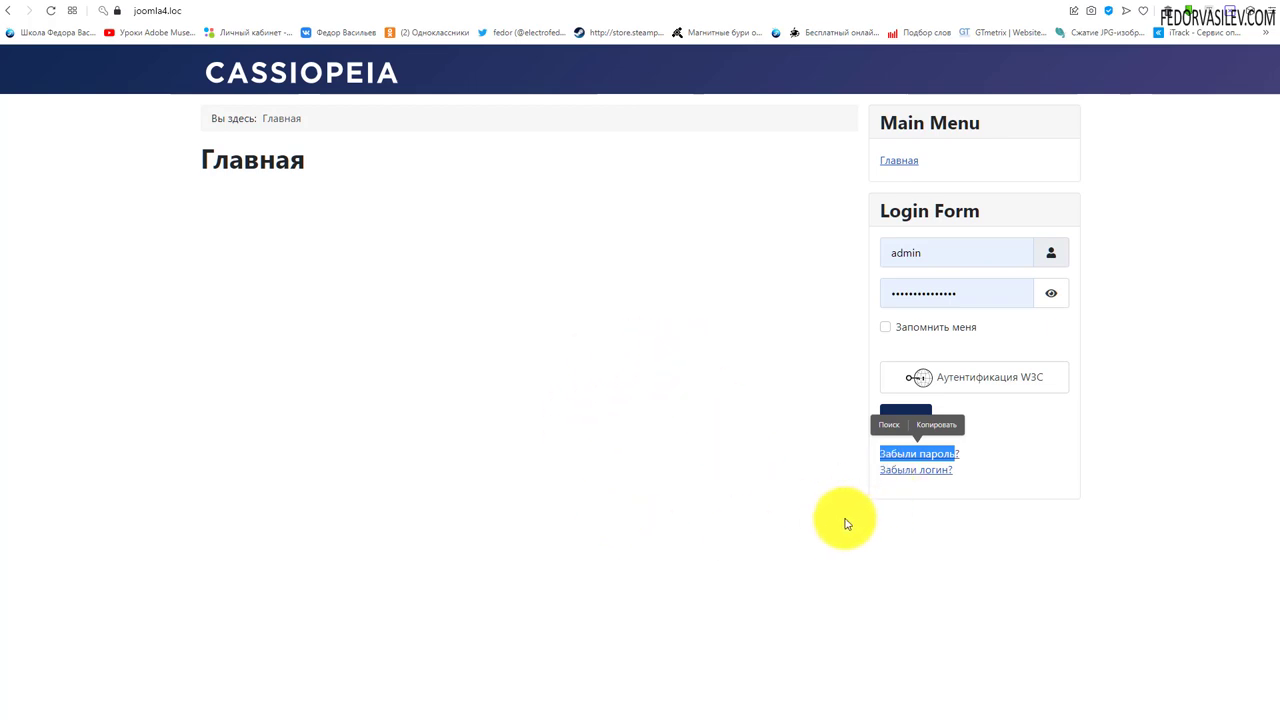
{"action": "left_click", "coordinate": [938, 424]}
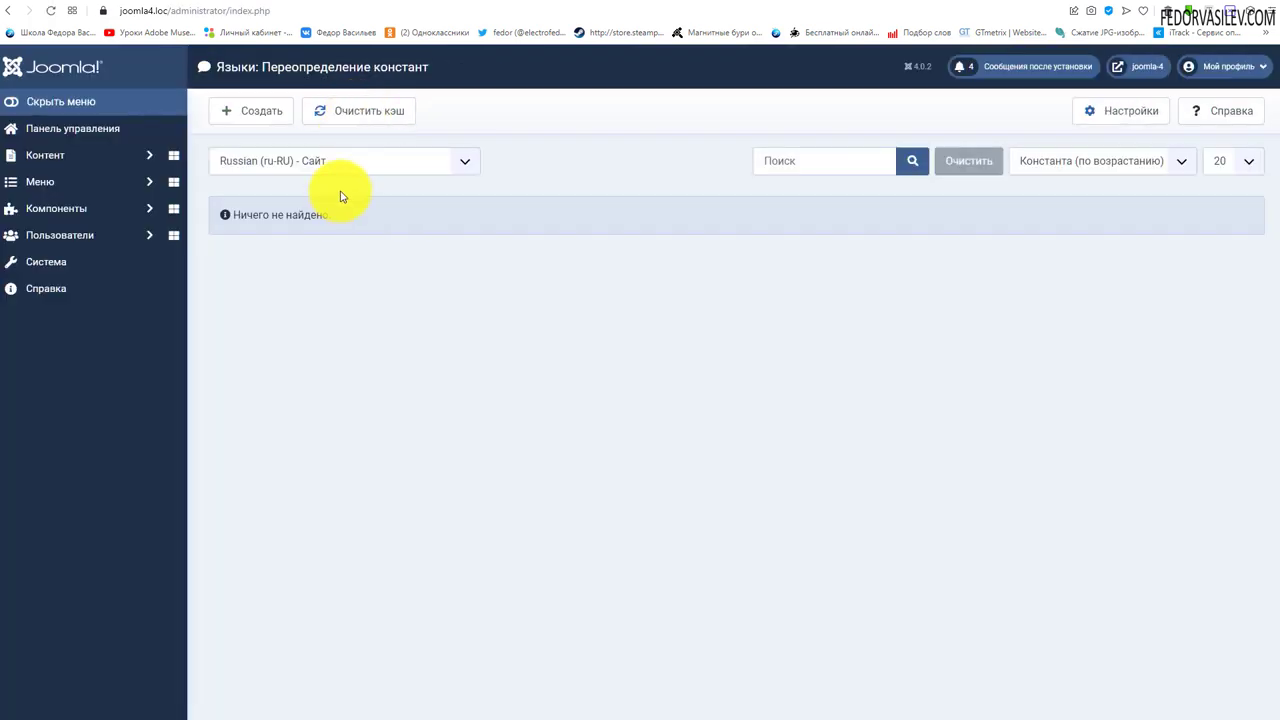
Check the front page's login form and set the override list's language and area to "Russian (ru-RU) - Сайт".
{"action": "left_click", "coordinate": [329, 163]}
{"action": "left_click", "coordinate": [308, 178]}
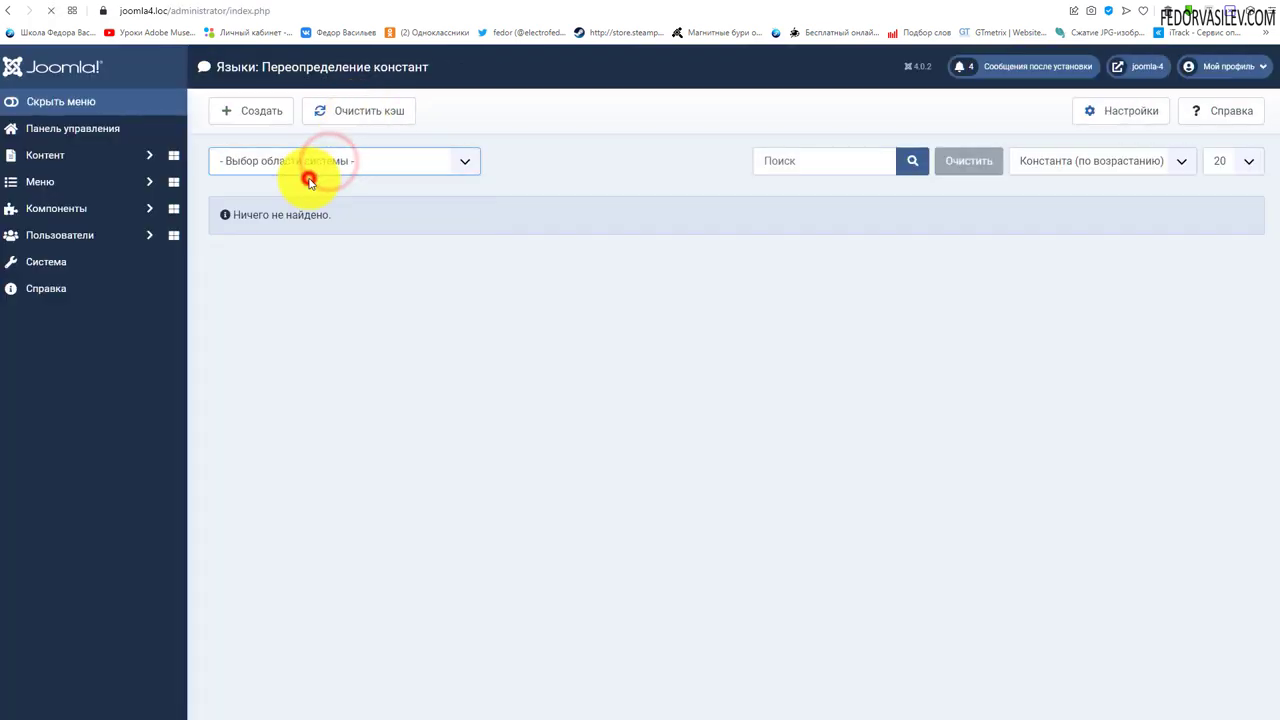
{"action": "left_click", "coordinate": [260, 161]}
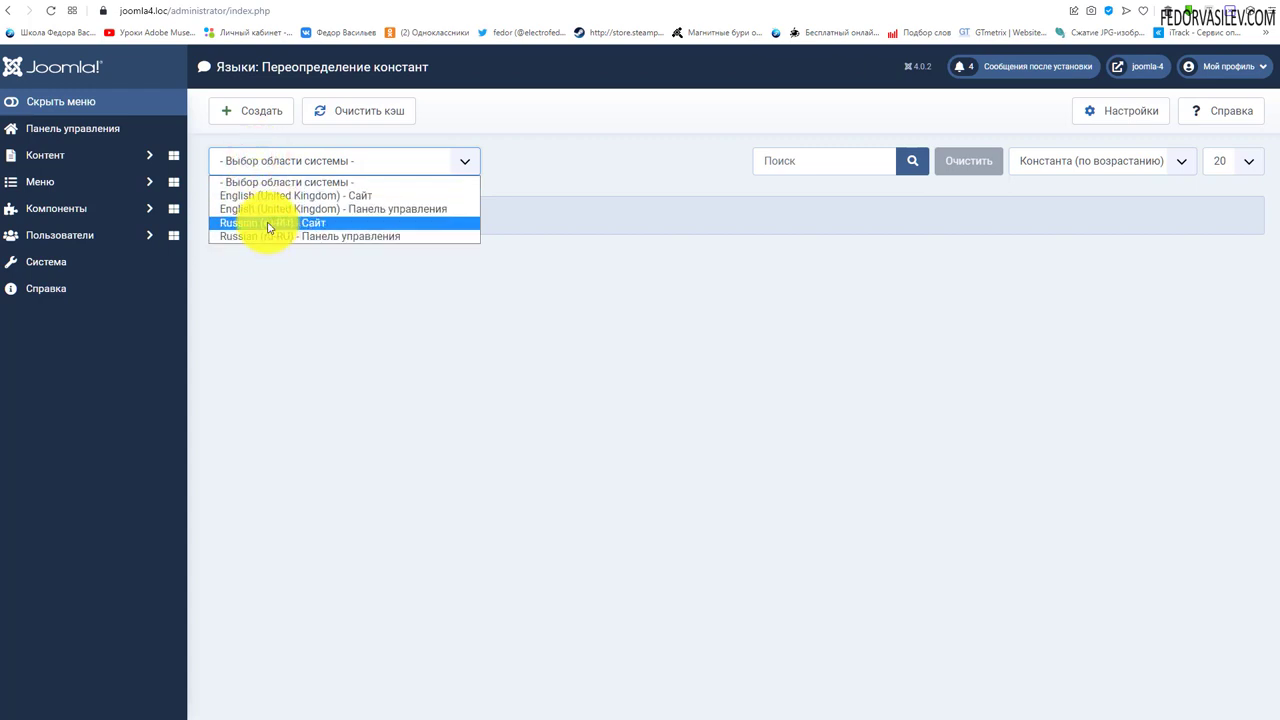
{"action": "left_click", "coordinate": [309, 11]}
{"action": "type", "text": "joomla4.loc"}
{"action": "key", "text": "Return"}
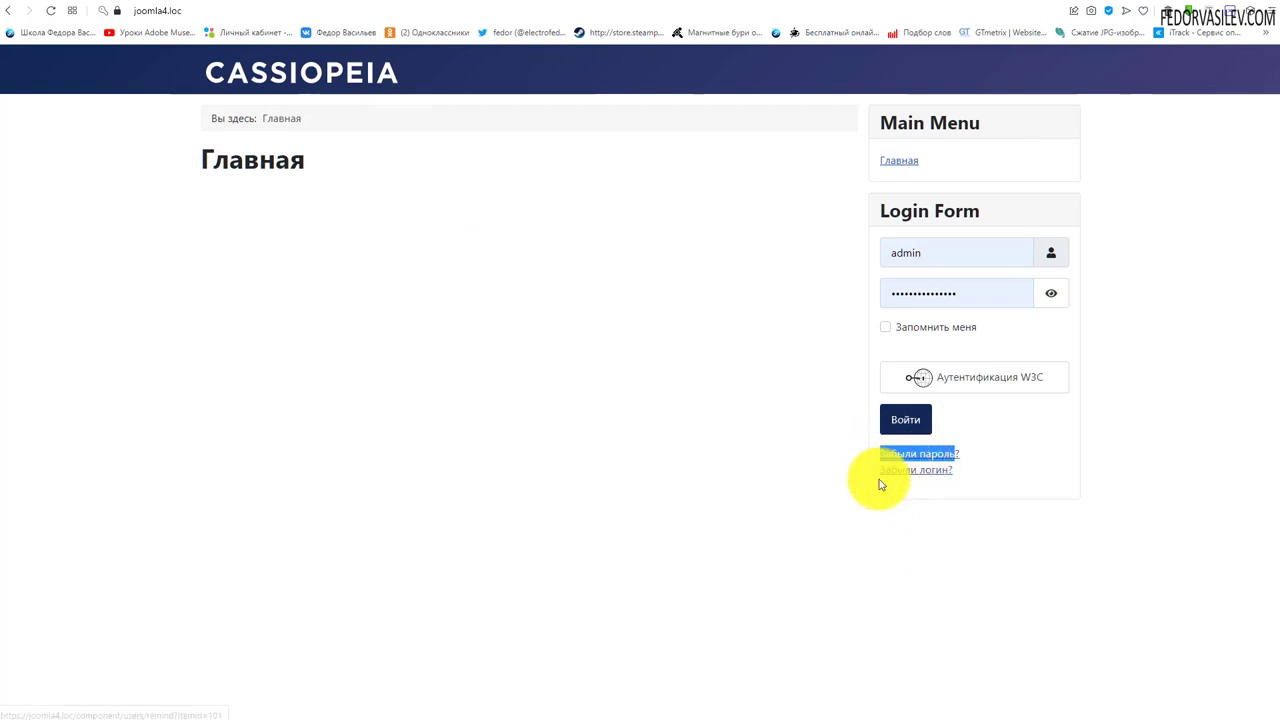
{"action": "left_click", "coordinate": [348, 5]}
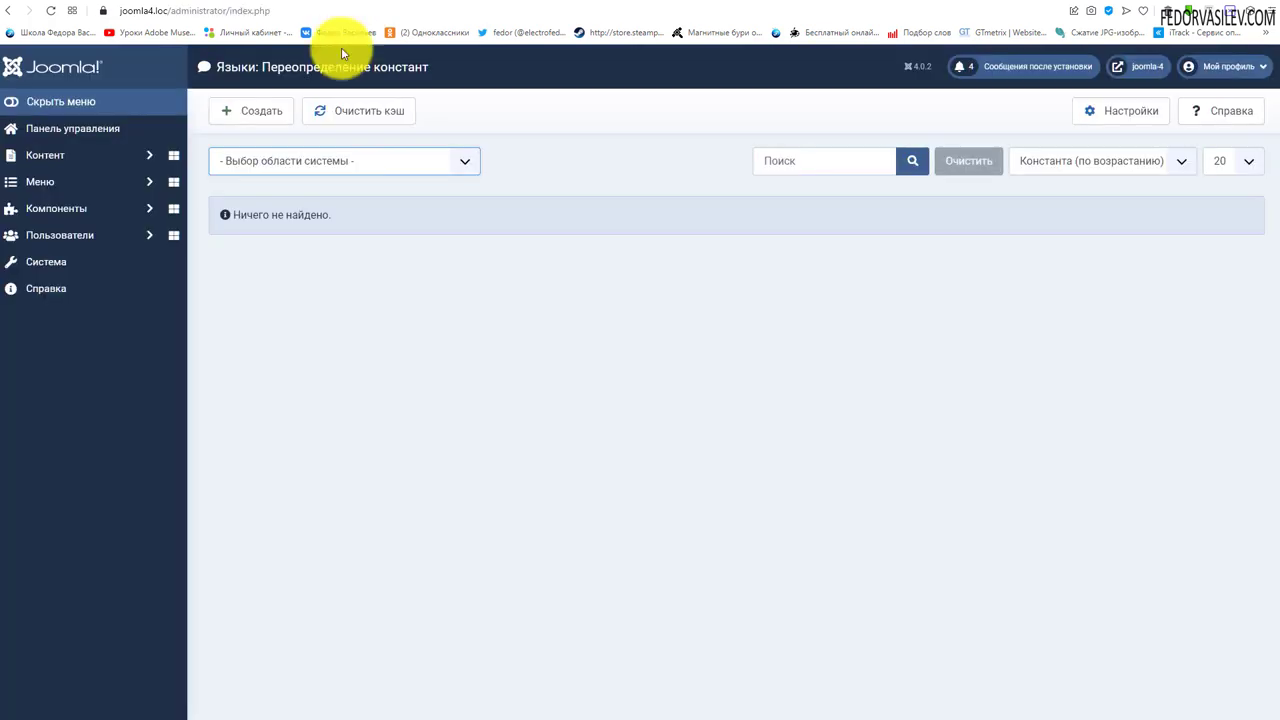
{"action": "left_click", "coordinate": [336, 158]}
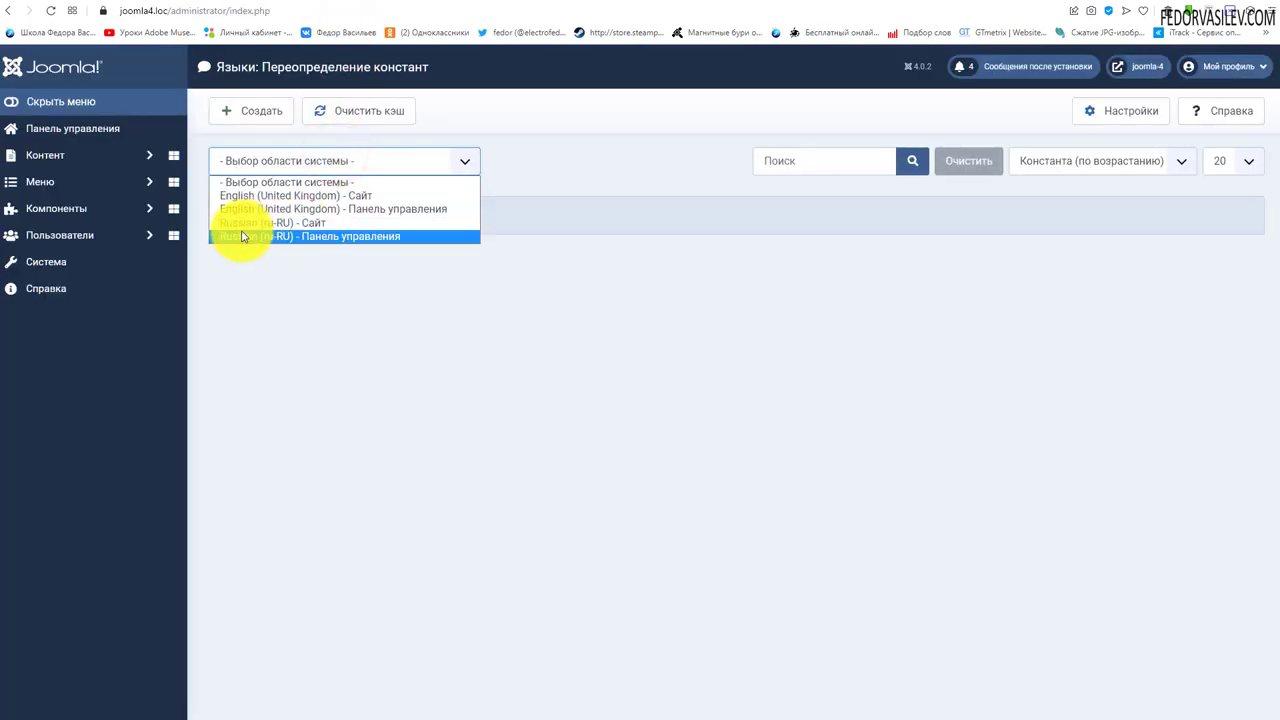
{"action": "left_click", "coordinate": [313, 224]}
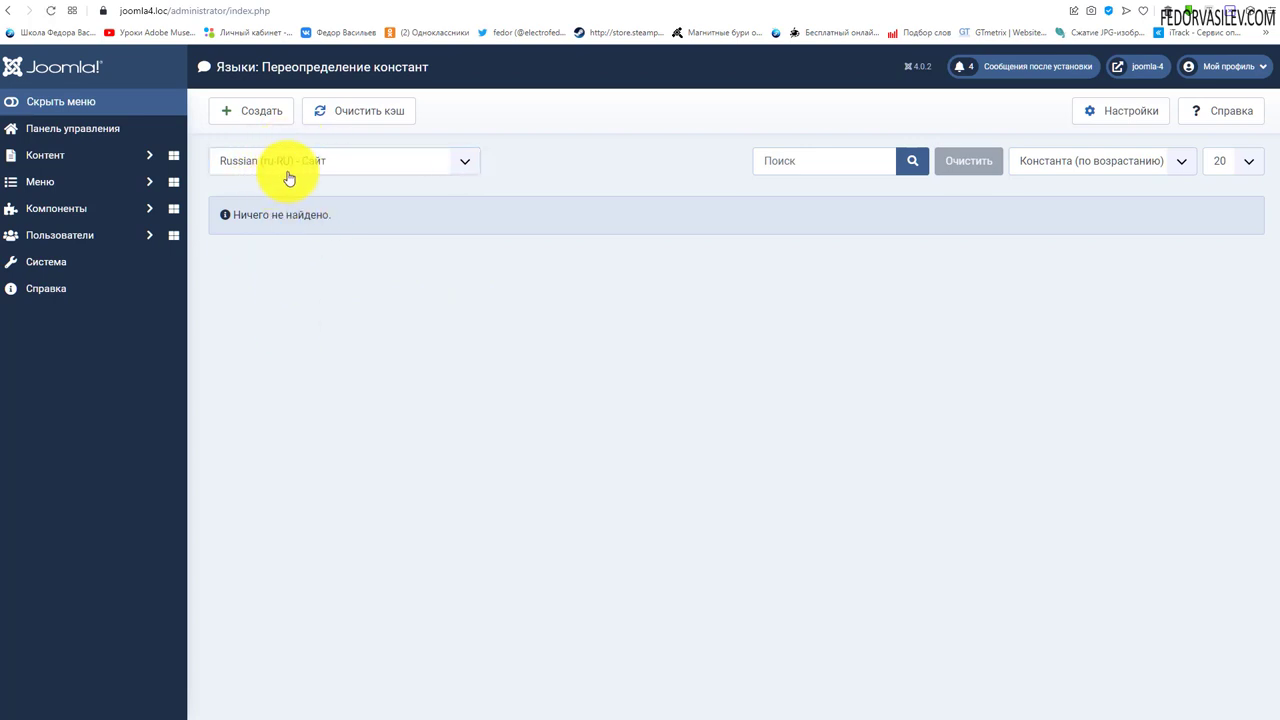
Start a new language constant override, look at its search type options and compare them with the front page's login form.
{"action": "left_click", "coordinate": [251, 113]}
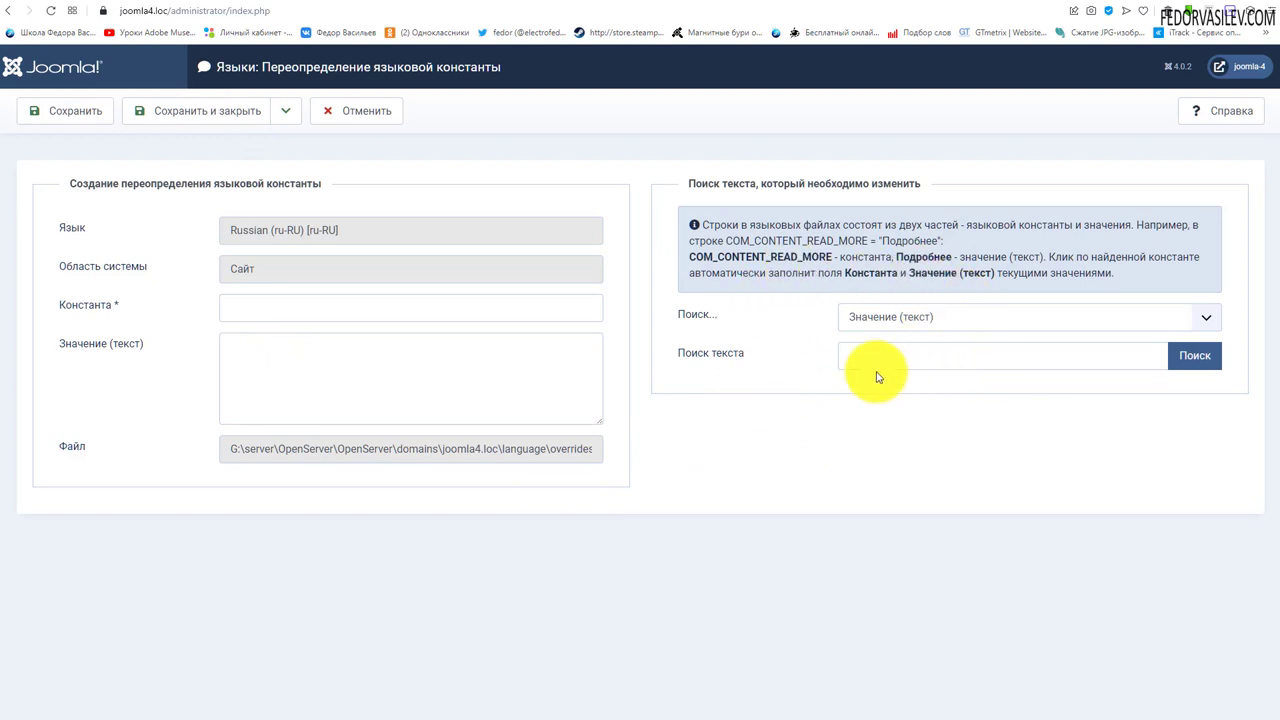
{"action": "left_click", "coordinate": [919, 320]}
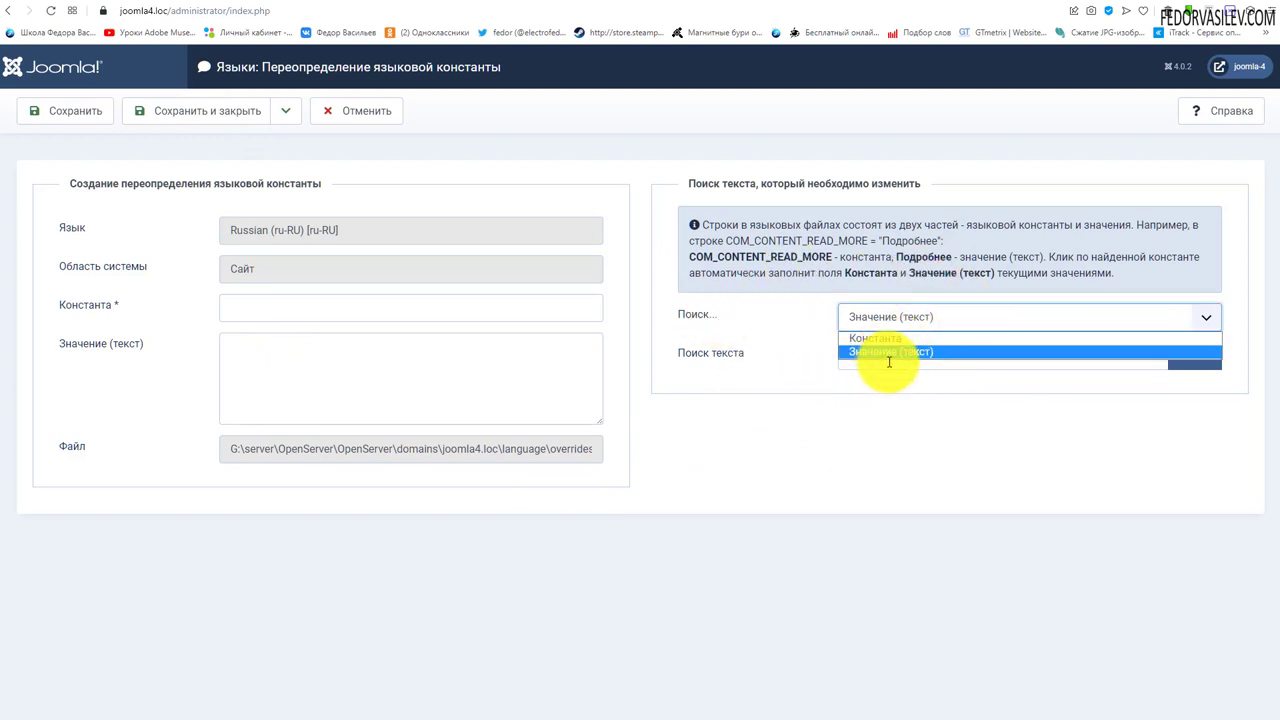
{"action": "left_click", "coordinate": [797, 354]}
{"action": "left_click", "coordinate": [440, 3]}
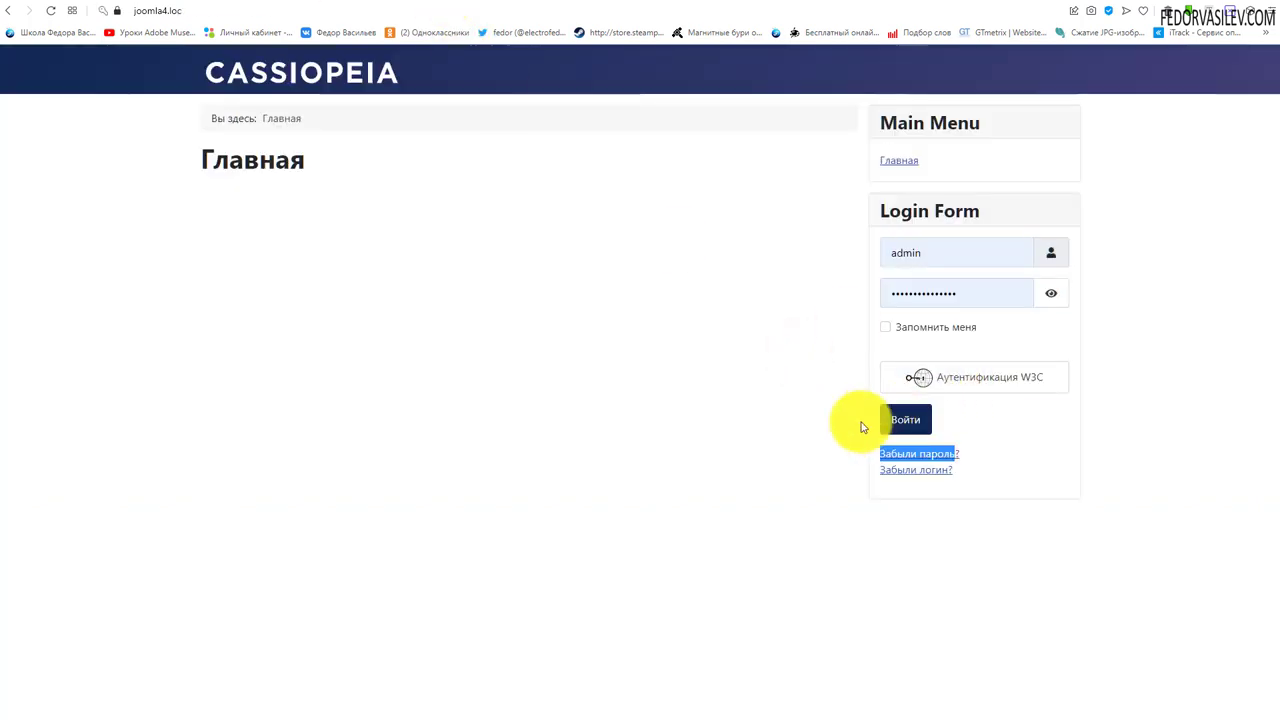
{"action": "left_click", "coordinate": [328, 3]}
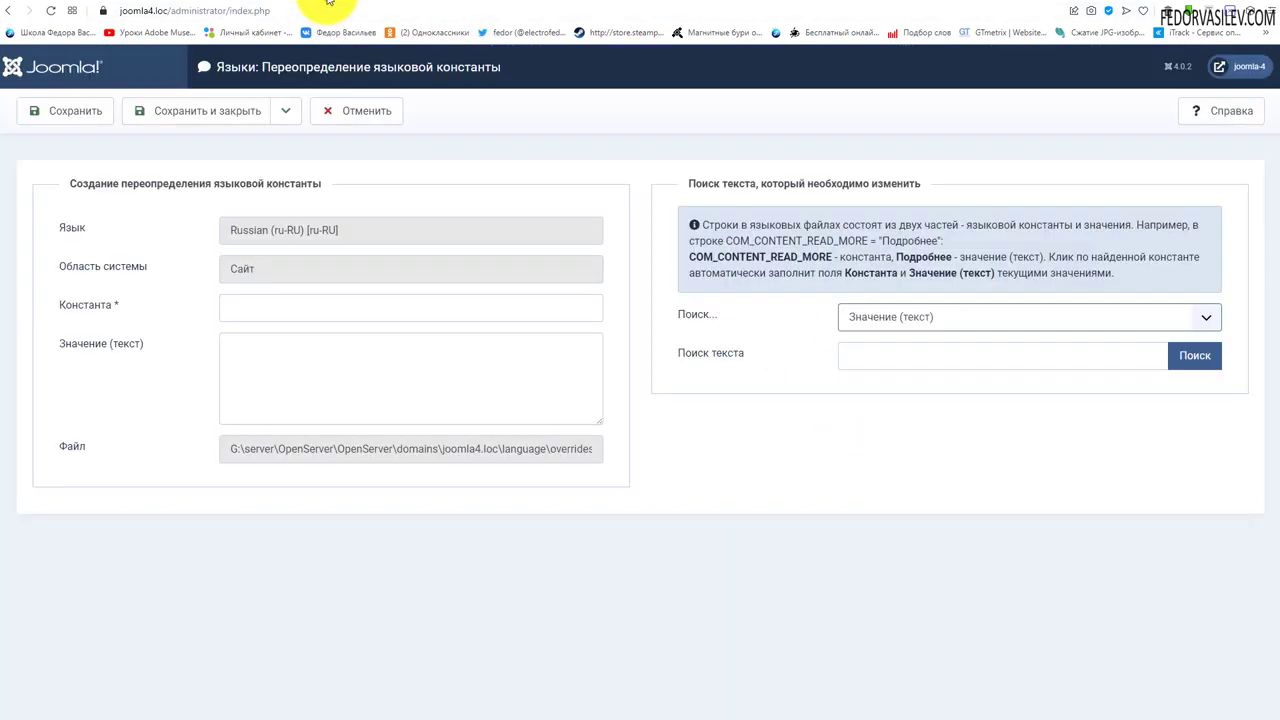
Set the search type to "Значение (текст)" and search for the copied text "Забыли пароль".
{"action": "left_click", "coordinate": [885, 317]}
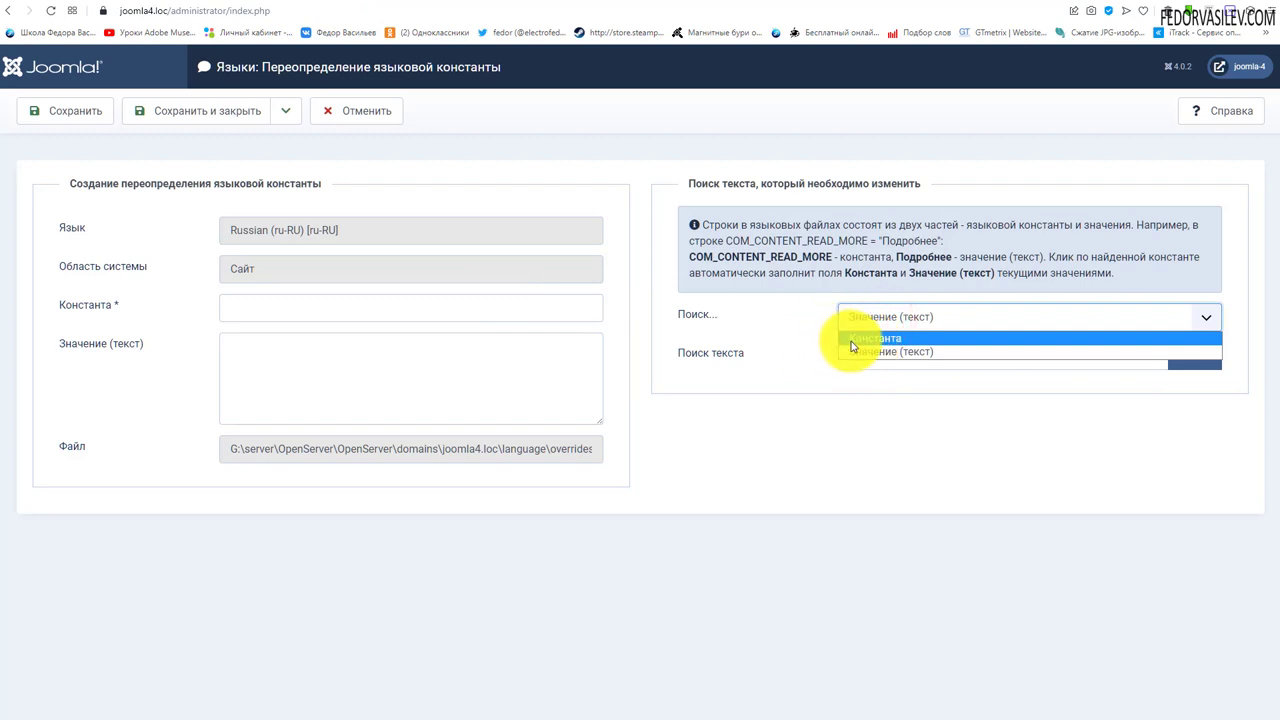
{"action": "left_click", "coordinate": [854, 338]}
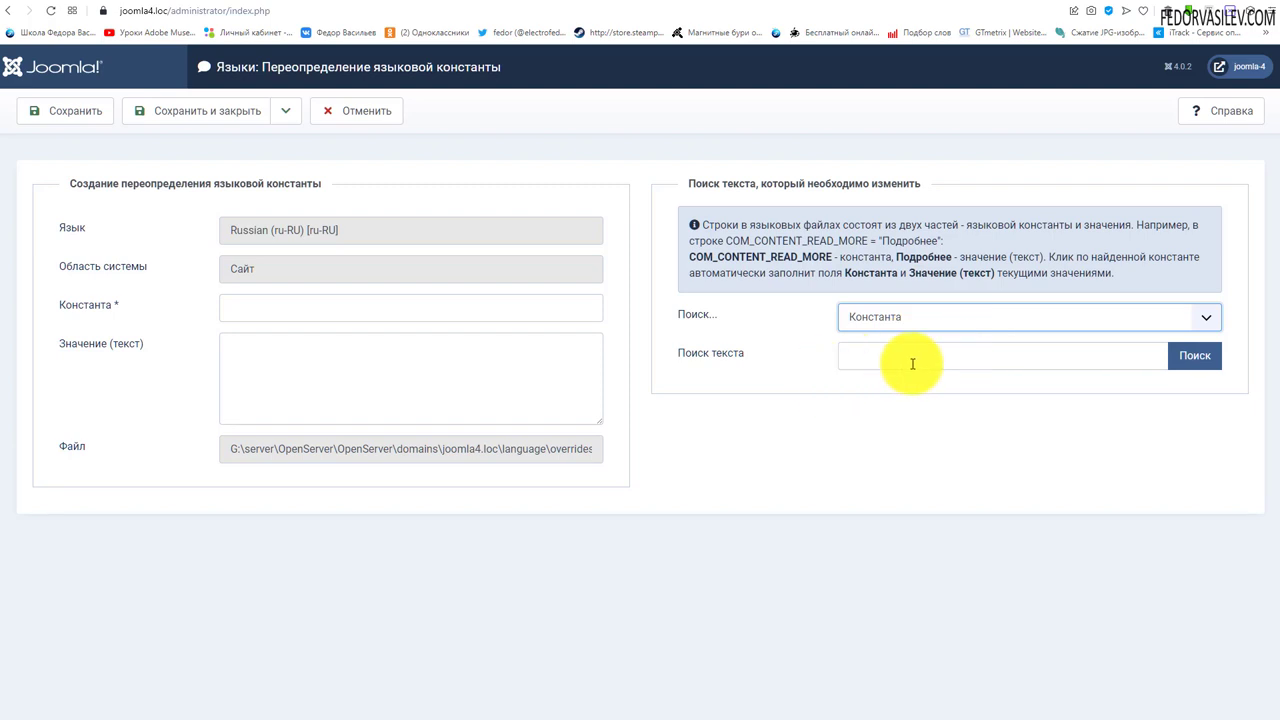
{"action": "left_click", "coordinate": [871, 316]}
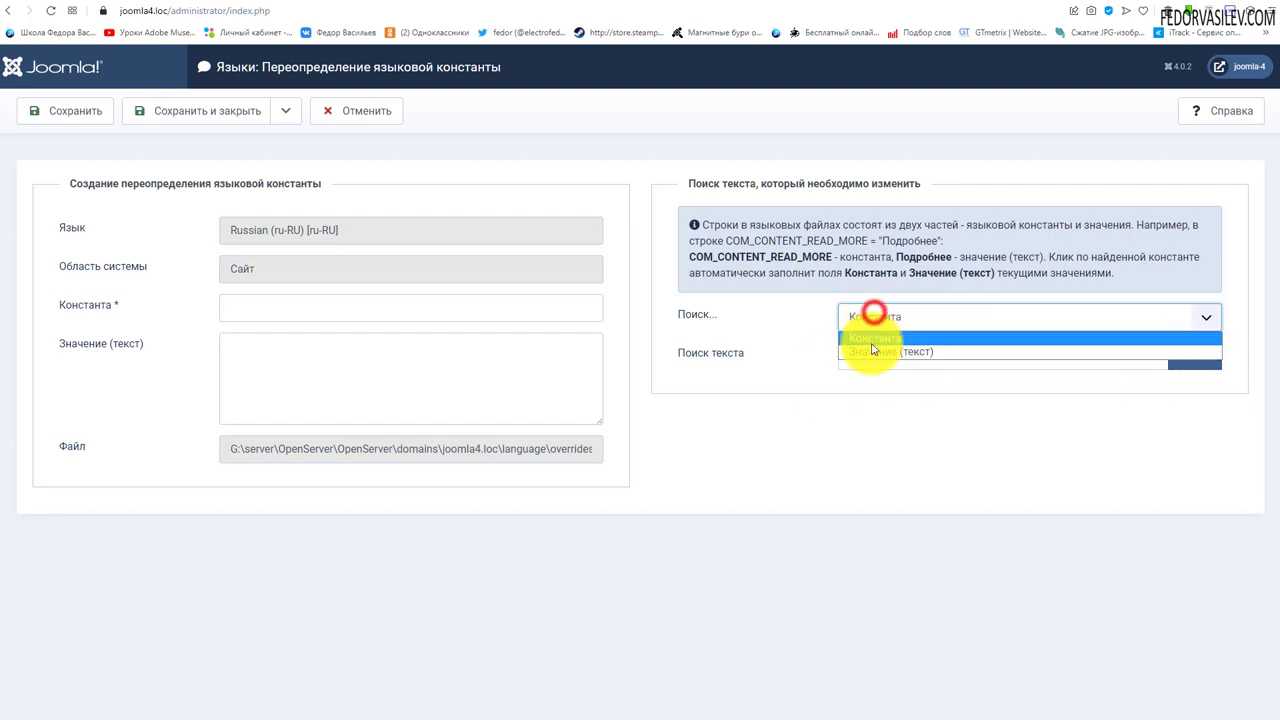
{"action": "left_click", "coordinate": [868, 352]}
{"action": "right_click", "coordinate": [851, 358]}
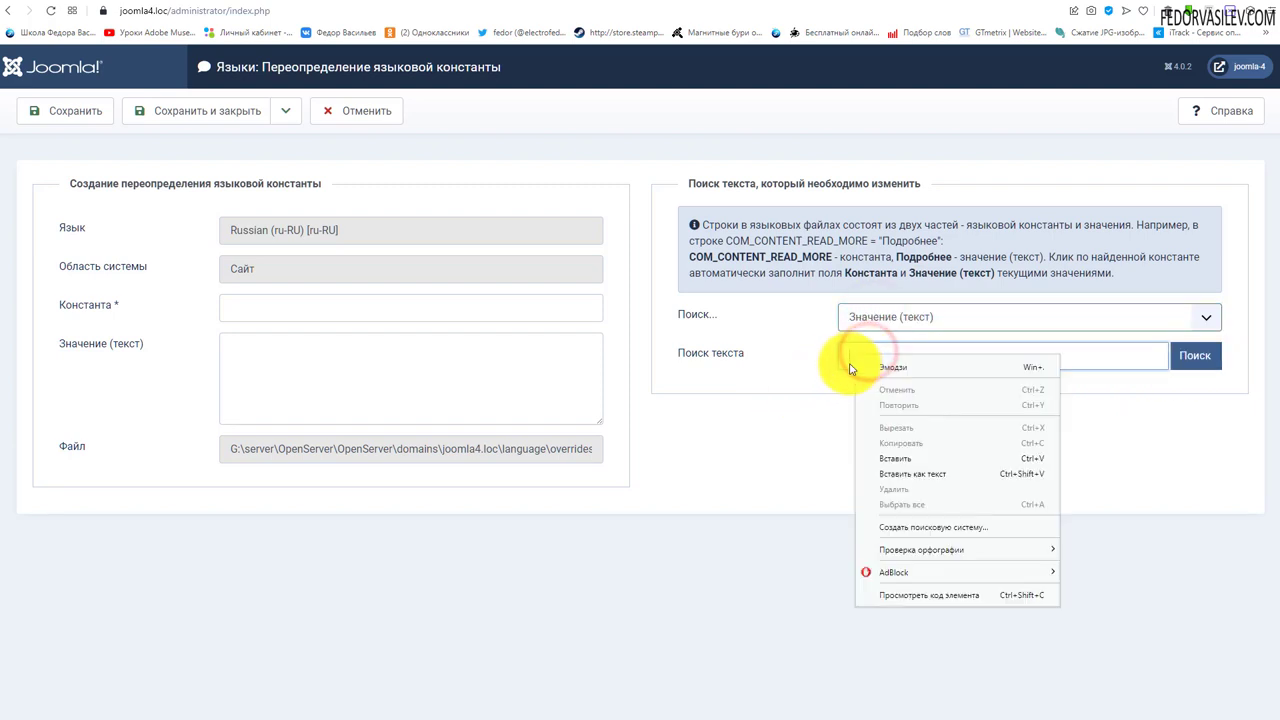
{"action": "left_click", "coordinate": [894, 459]}
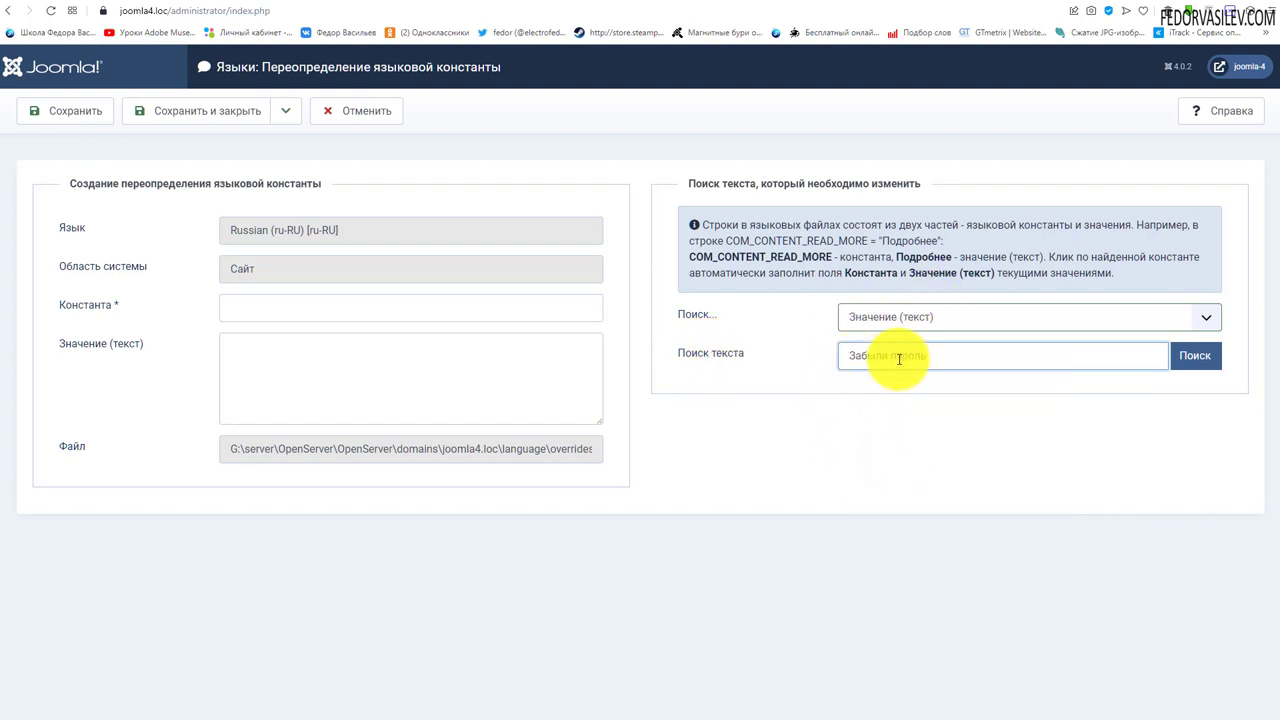
{"action": "left_click", "coordinate": [1188, 362]}
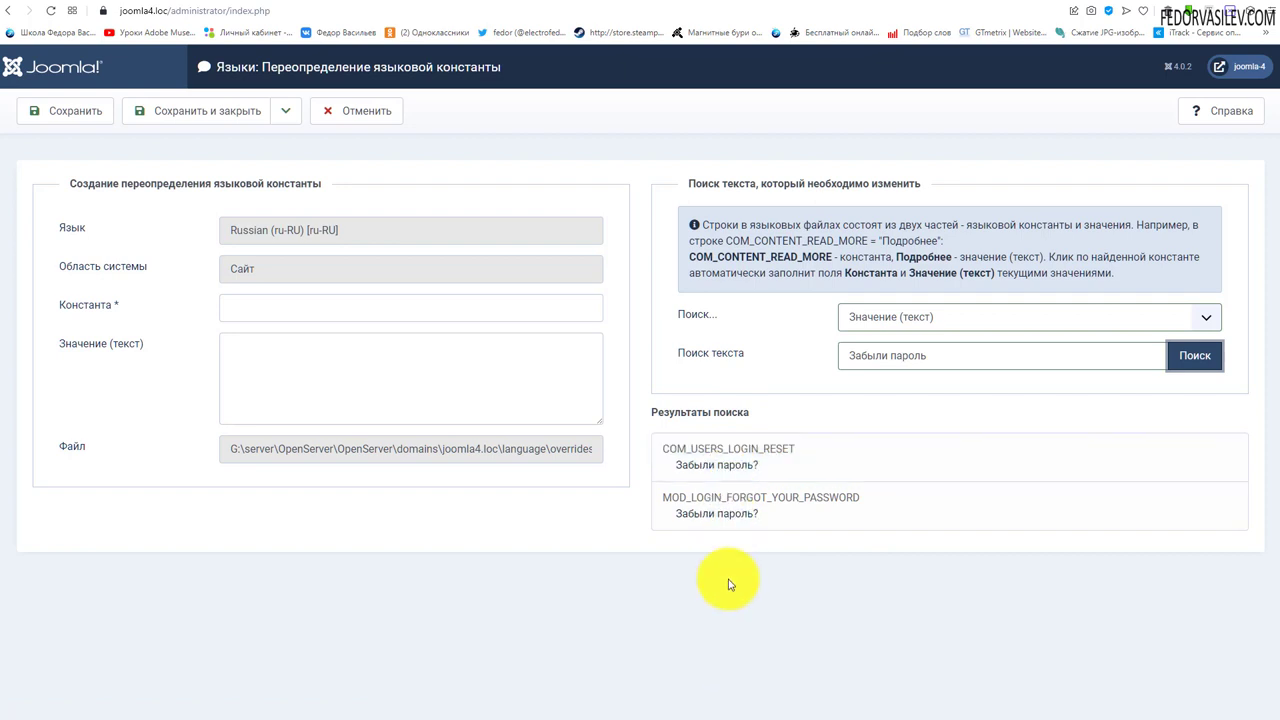
Compare the Login Form block on the front page with the MOD_ and COM_ prefixes of the found constants.
{"action": "left_click", "coordinate": [412, 5]}
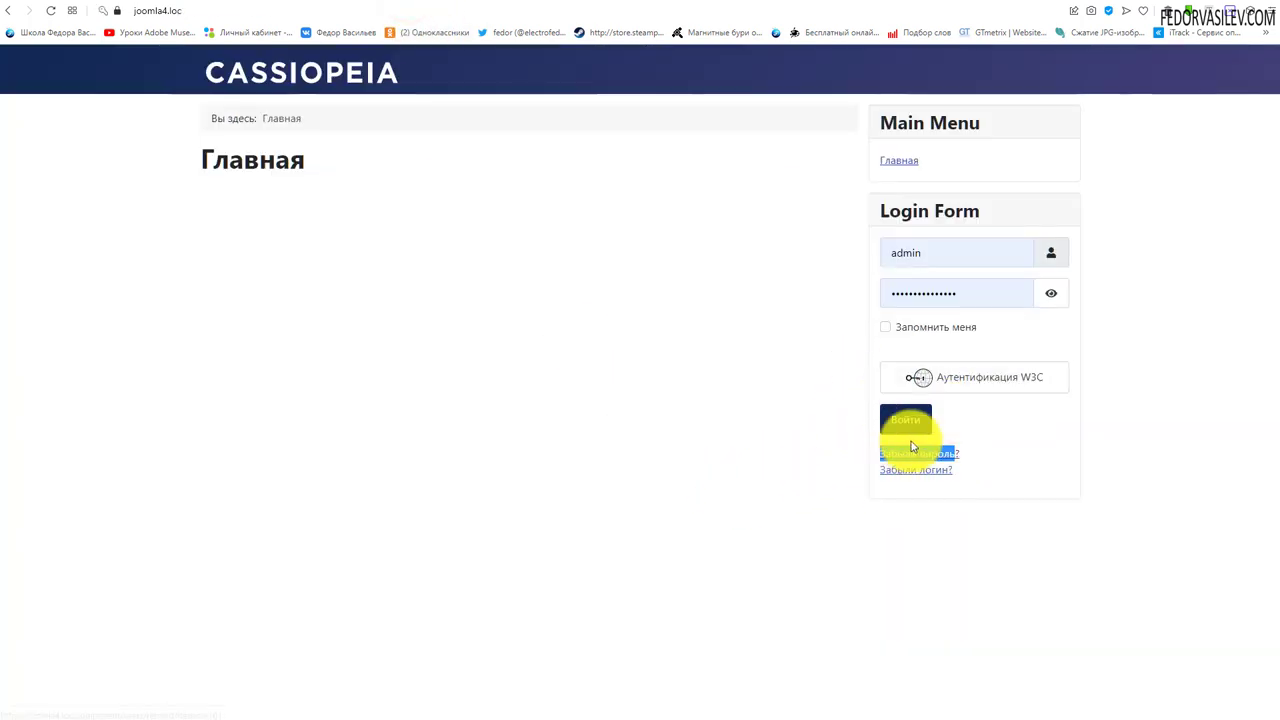
{"action": "left_click", "coordinate": [295, 2]}
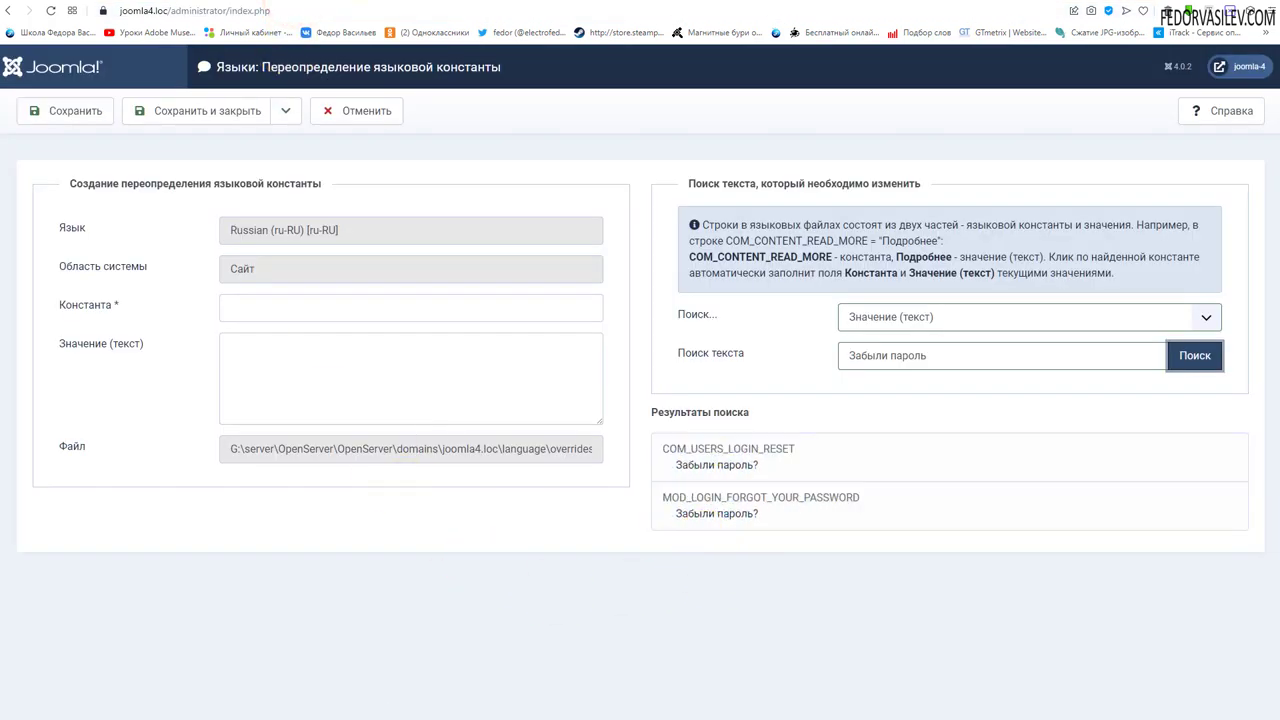
{"action": "left_click", "coordinate": [380, 3]}
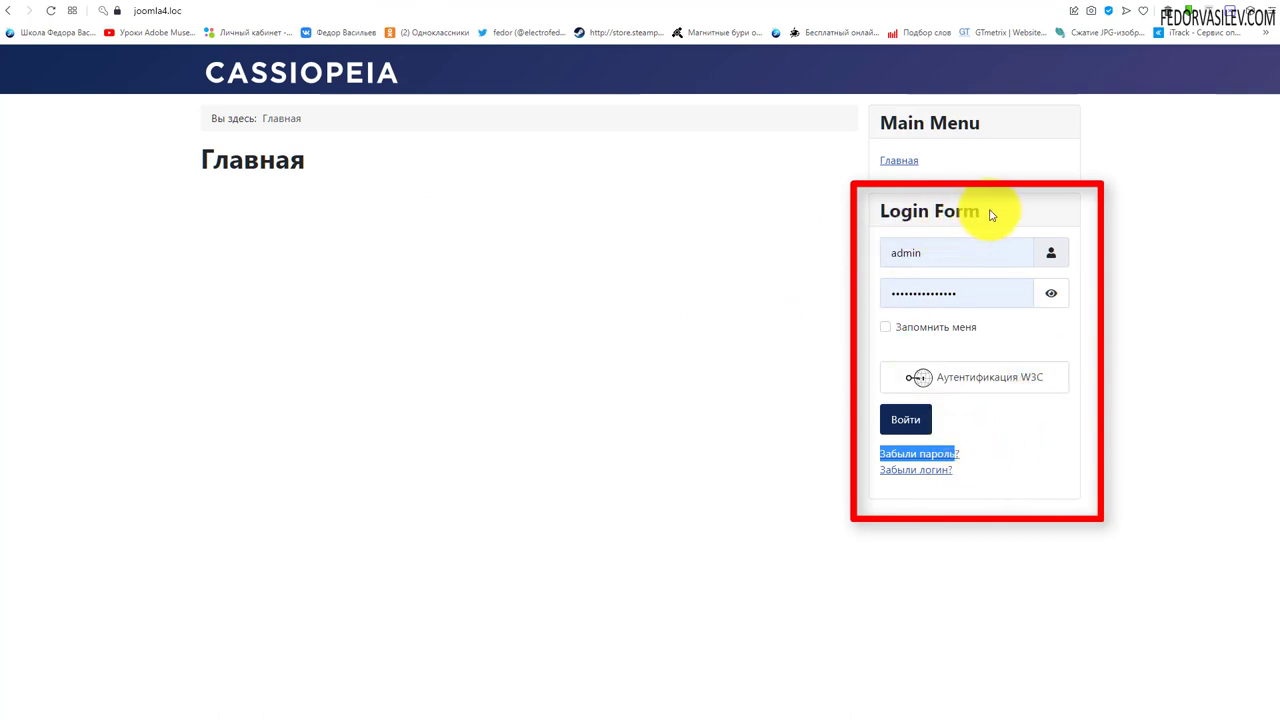
{"action": "left_click_drag", "start_coordinate": [989, 214], "coordinate": [872, 212]}
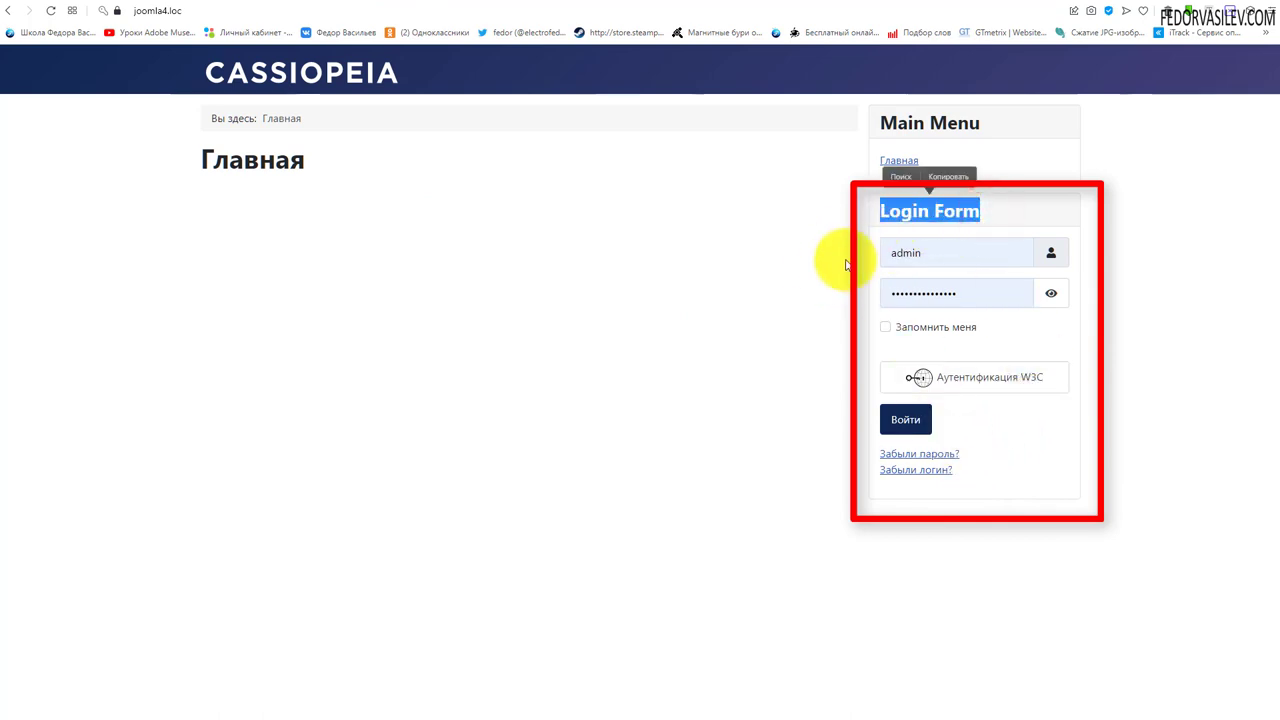
{"action": "left_click", "coordinate": [343, 4]}
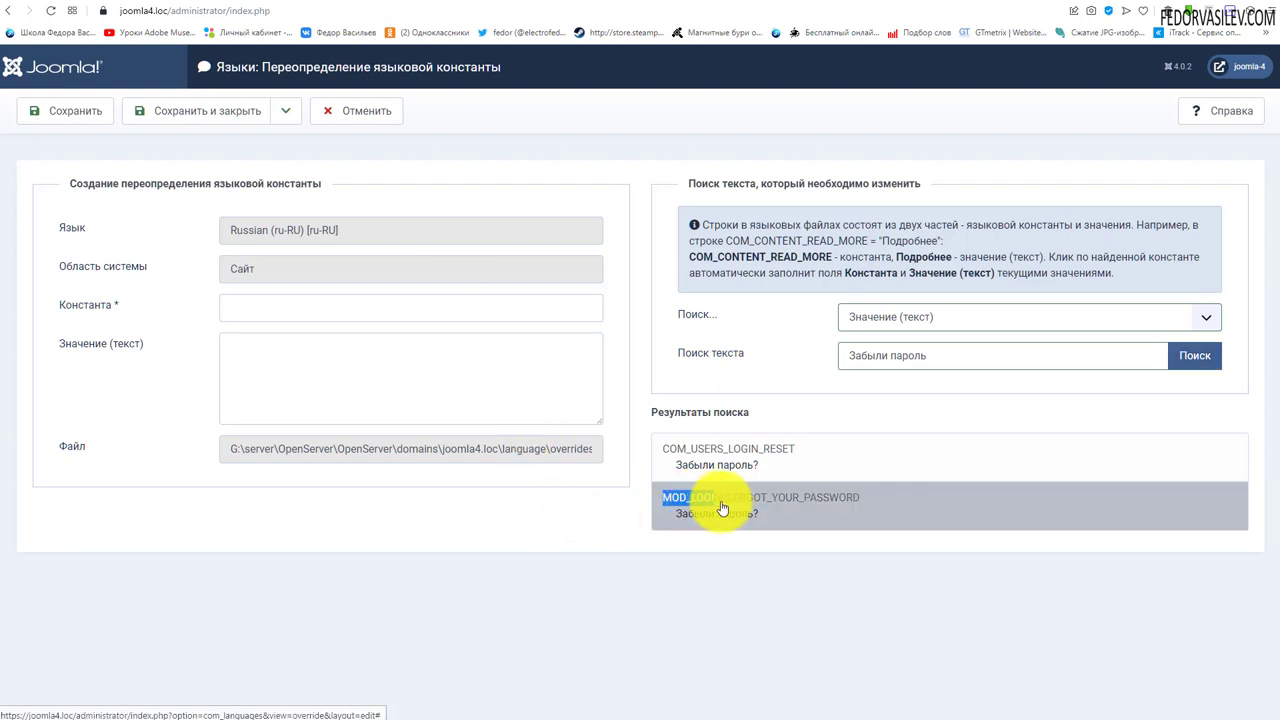
{"action": "left_click_drag", "start_coordinate": [725, 509], "coordinate": [766, 500]}
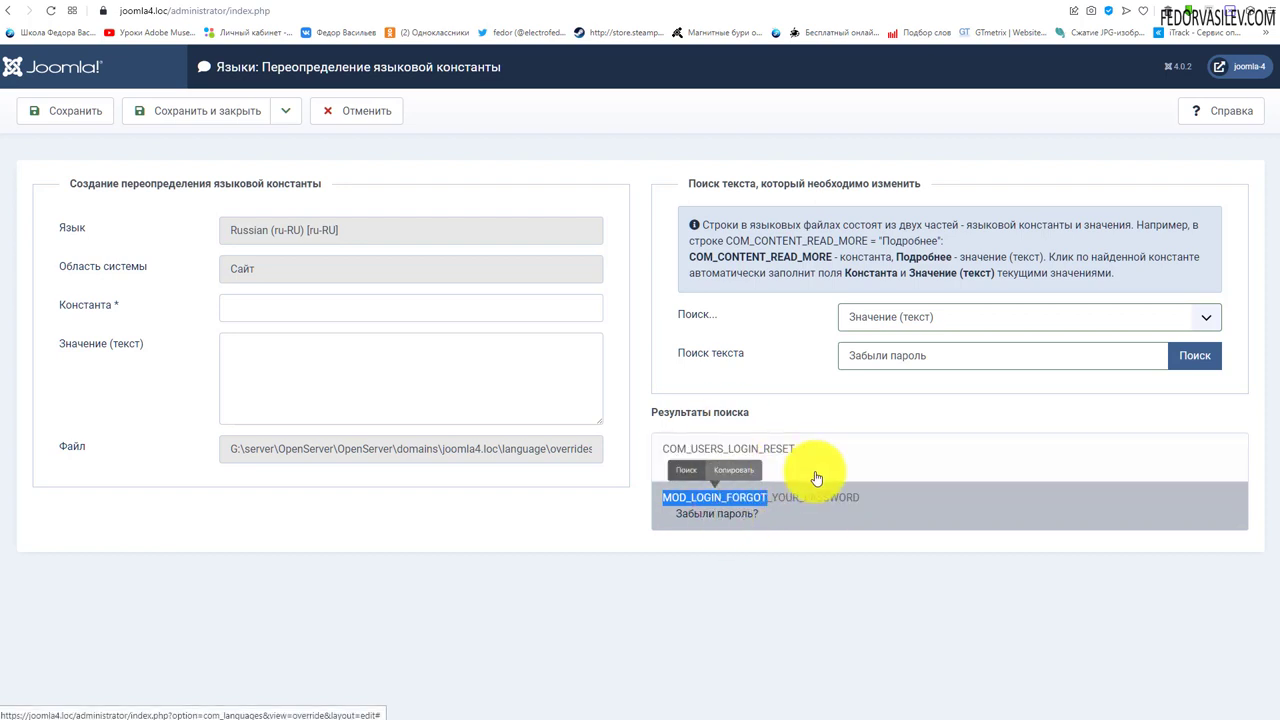
{"action": "left_click", "coordinate": [724, 588]}
{"action": "left_click_drag", "start_coordinate": [663, 449], "coordinate": [730, 457]}
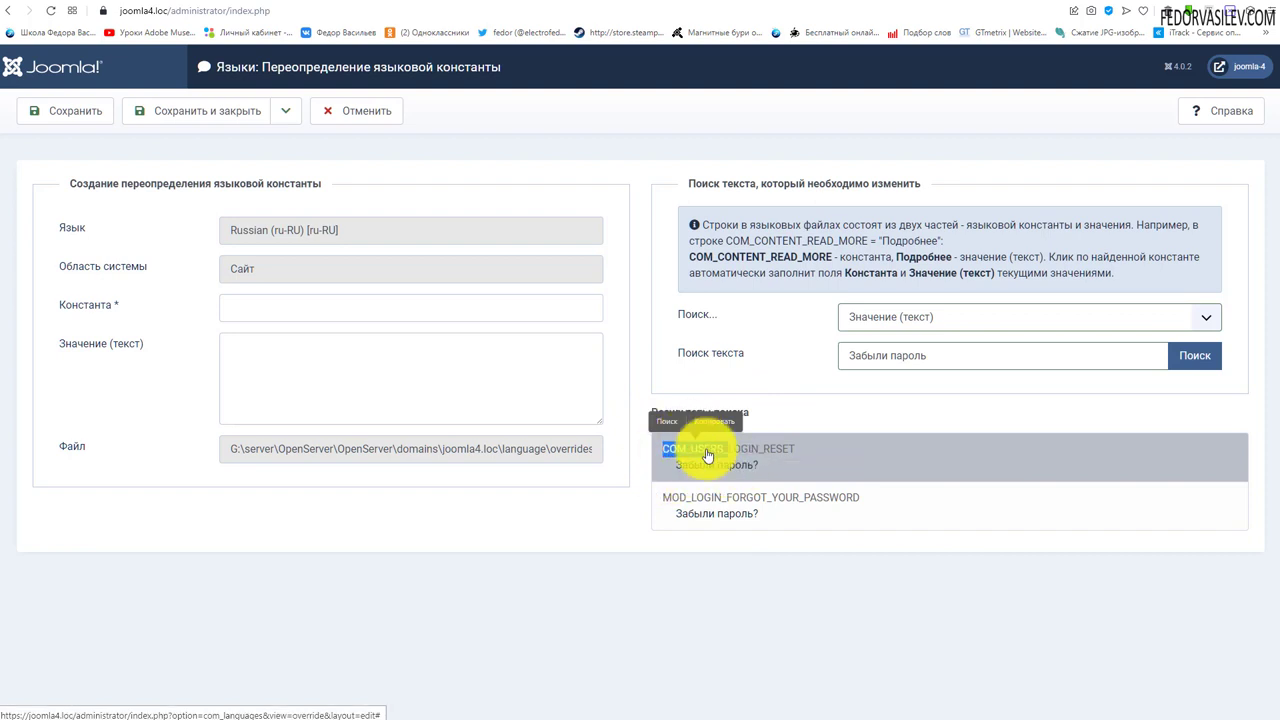
{"action": "left_click", "coordinate": [701, 590]}
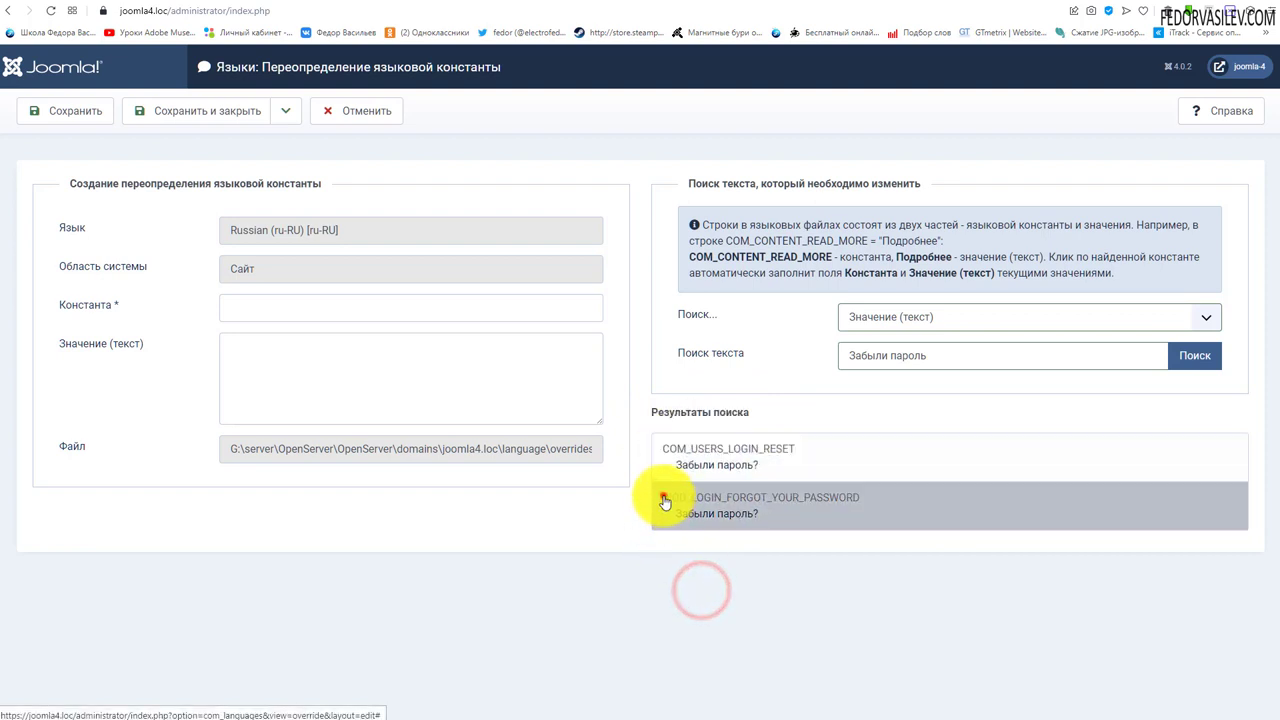
{"action": "left_click_drag", "start_coordinate": [704, 504], "coordinate": [716, 506]}
{"action": "left_click", "coordinate": [704, 575]}
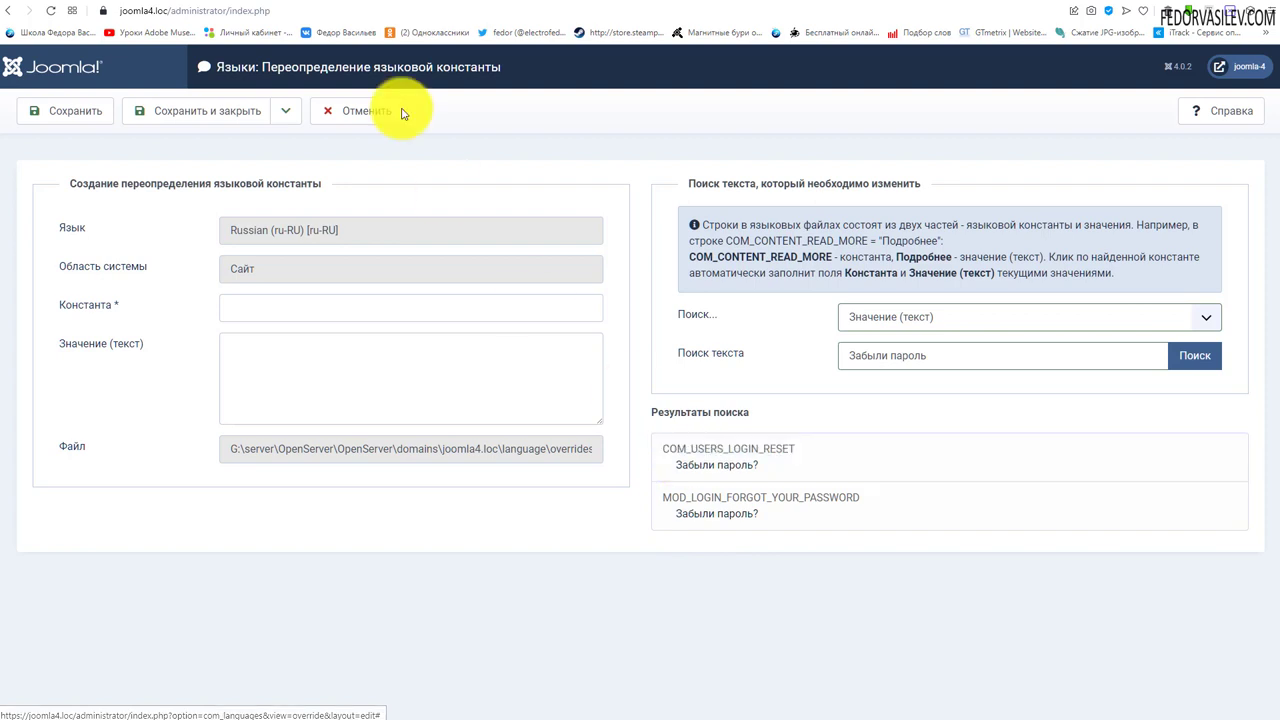
Recheck the front page's login form and fill the override's constant and value from the search result COM_USERS_LOGIN_RESET.
{"action": "left_click", "coordinate": [405, 3]}
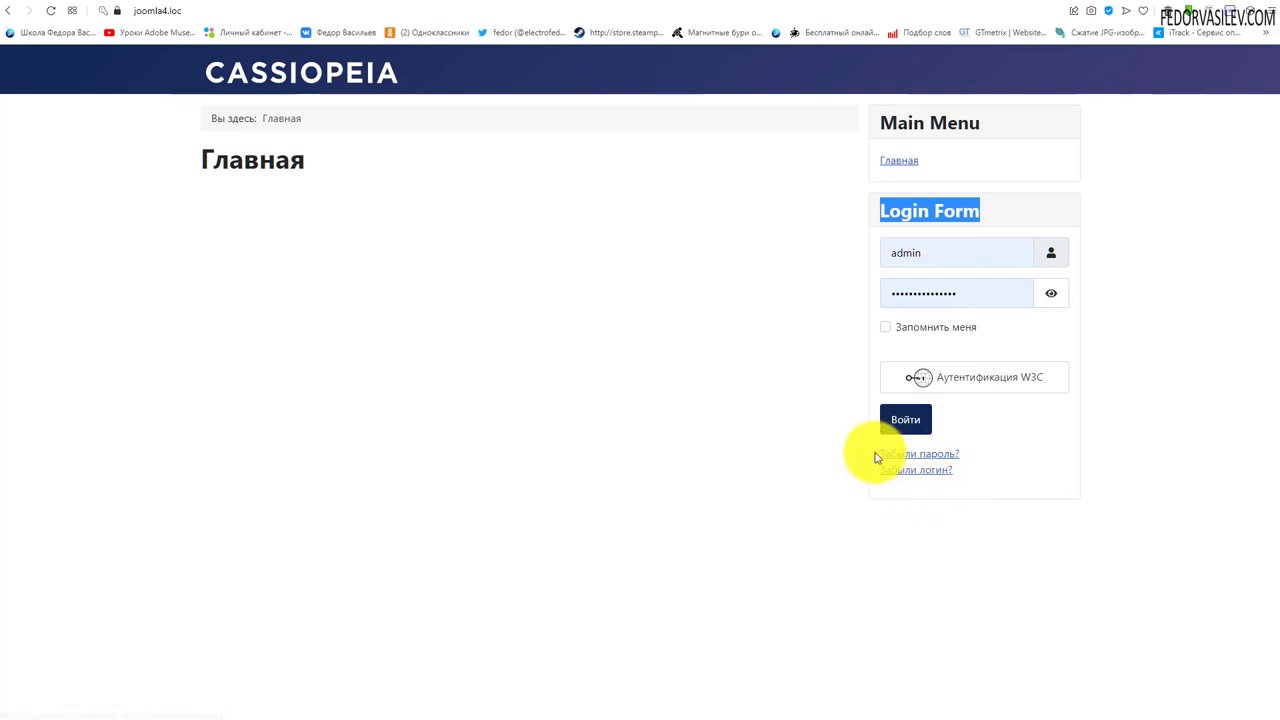
{"action": "left_click", "coordinate": [311, 3]}
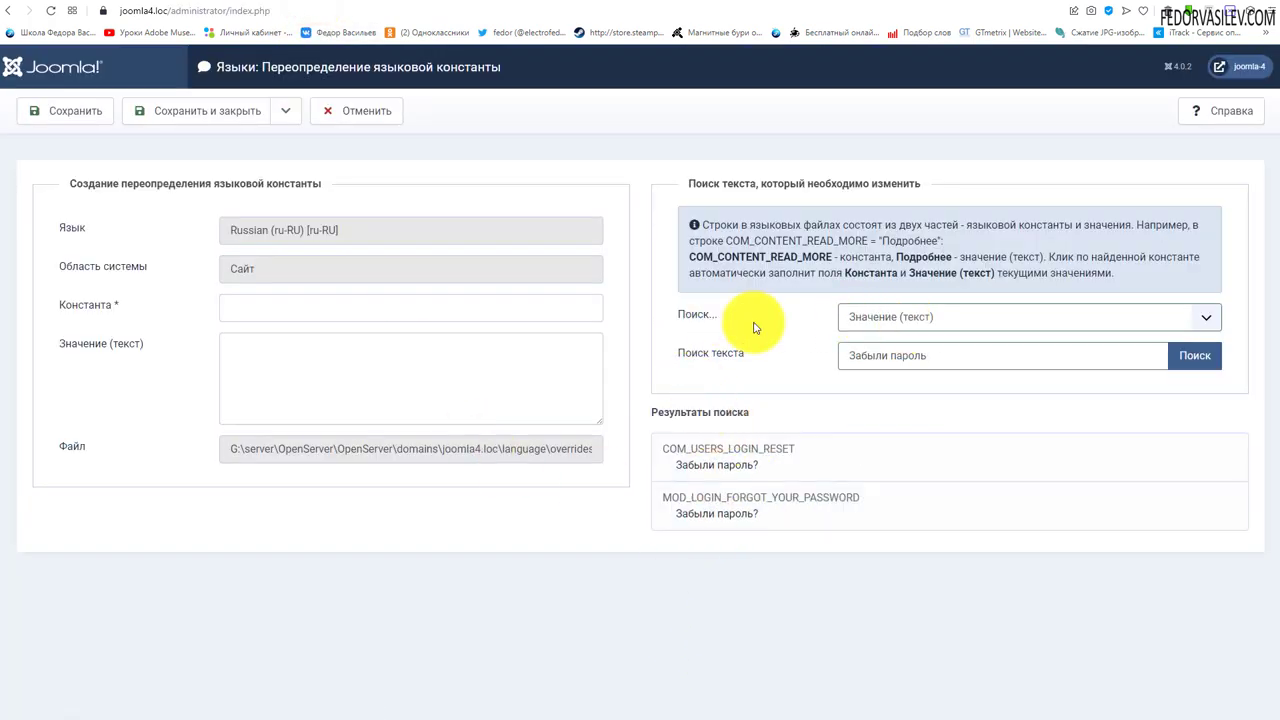
{"action": "left_click", "coordinate": [893, 338]}
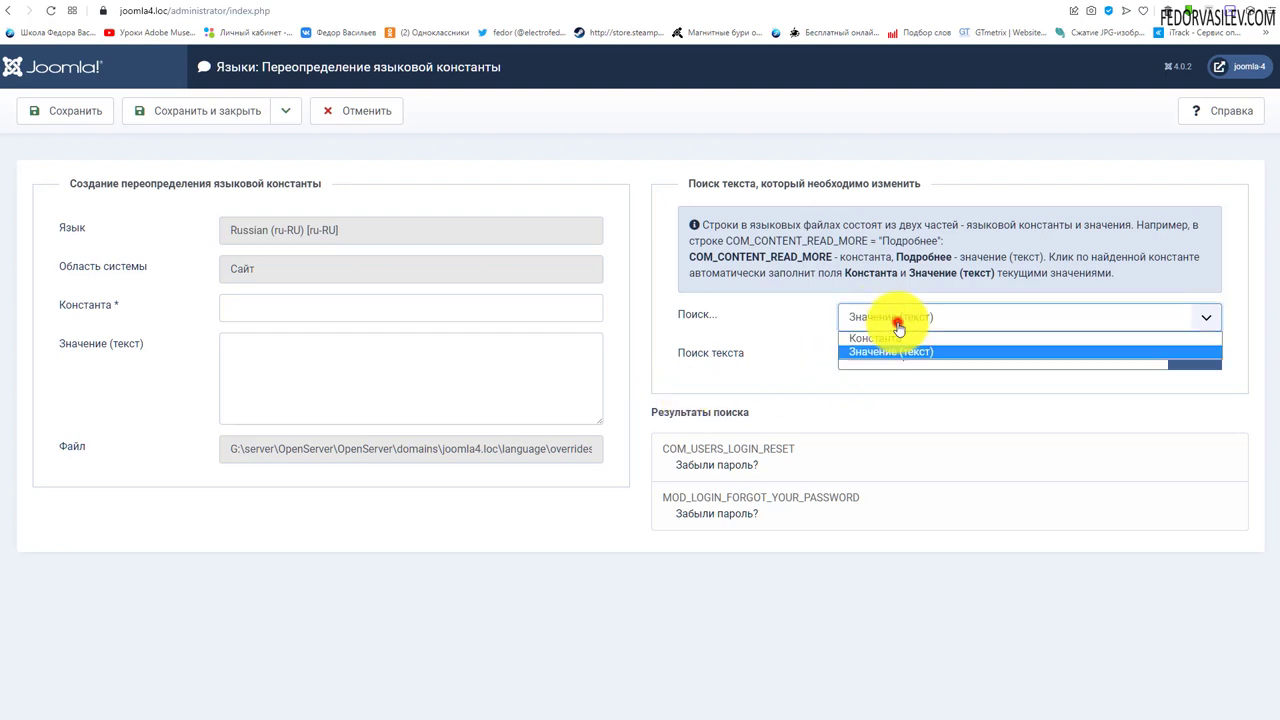
{"action": "left_click", "coordinate": [796, 335]}
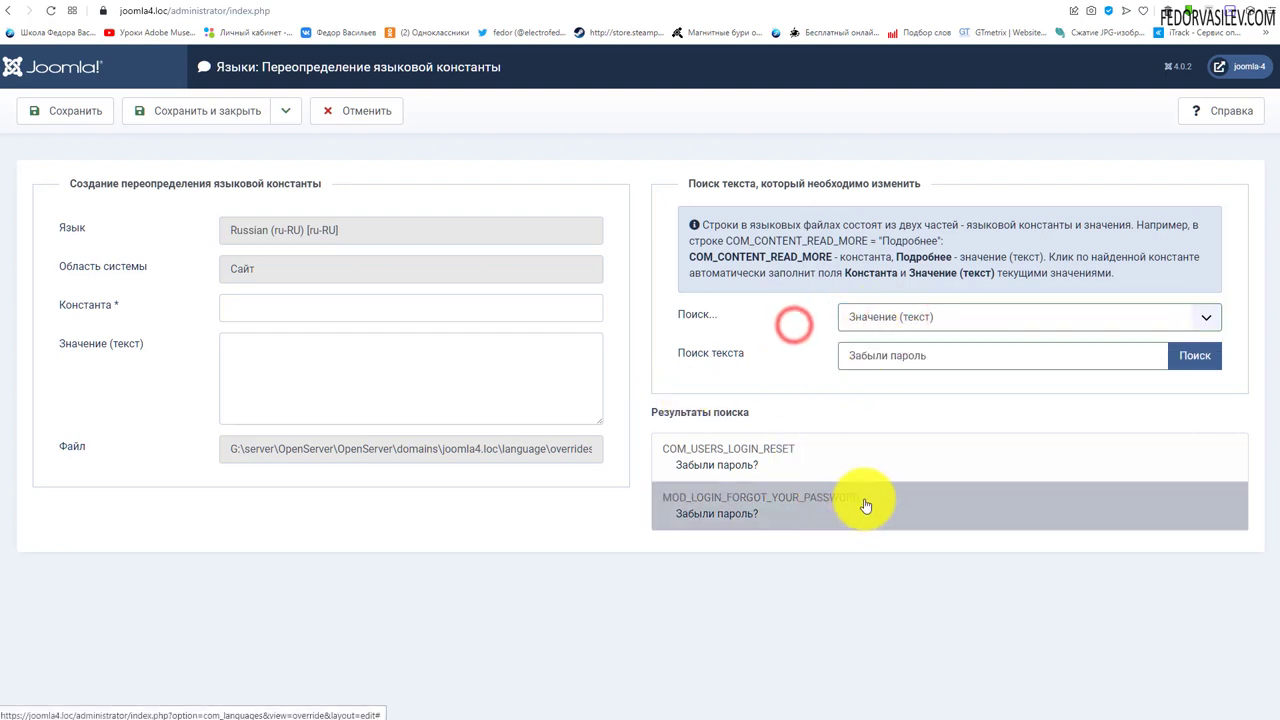
{"action": "left_click_drag", "start_coordinate": [866, 500], "coordinate": [657, 503]}
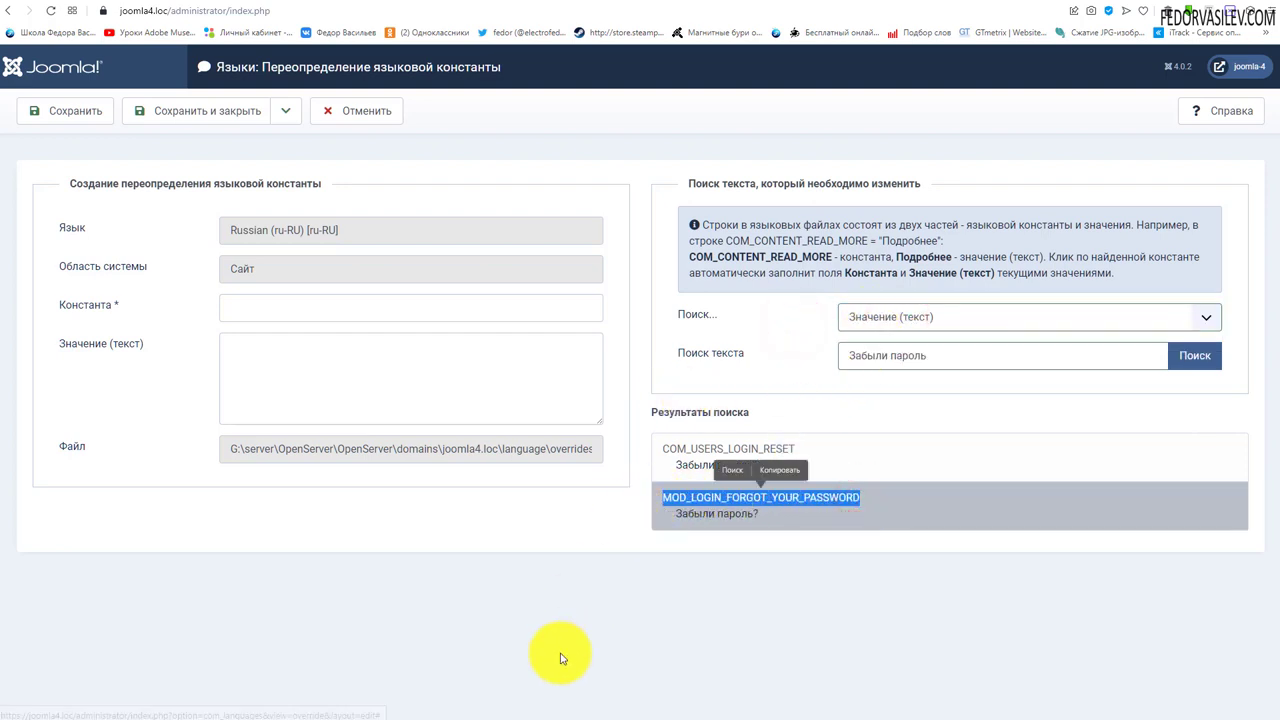
{"action": "left_click_drag", "start_coordinate": [805, 449], "coordinate": [654, 450]}
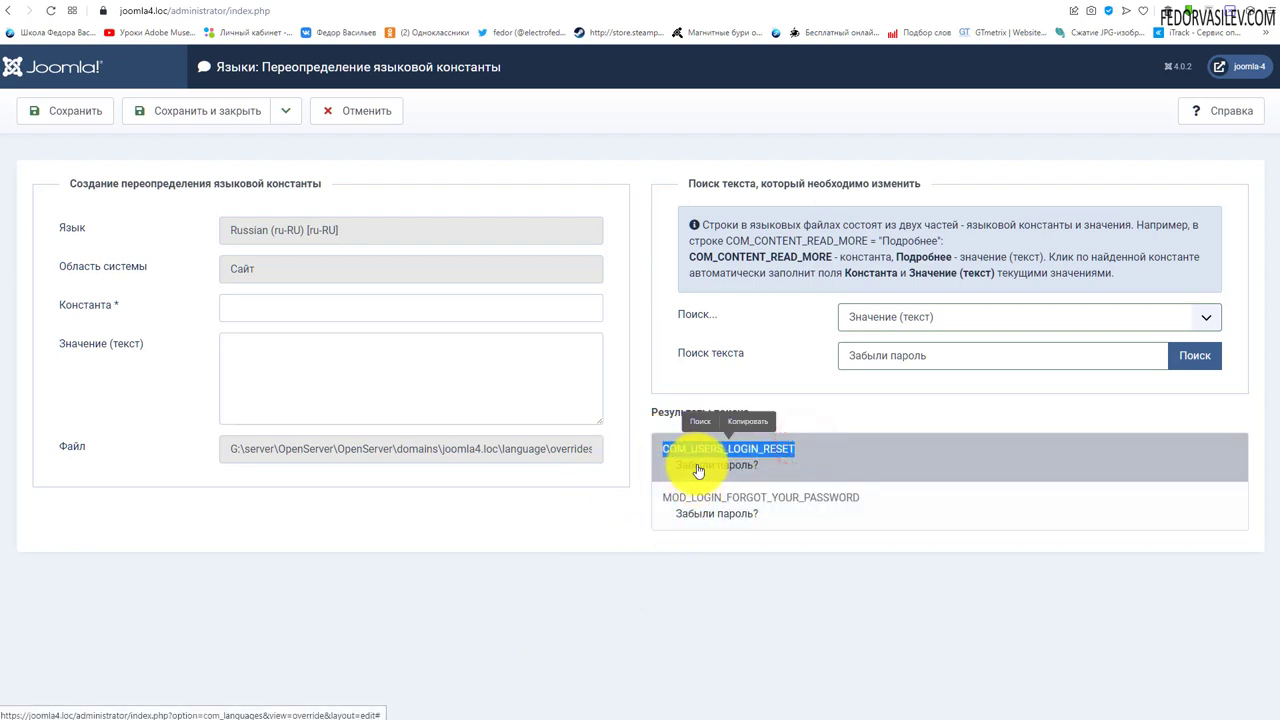
{"action": "left_click", "coordinate": [700, 472]}
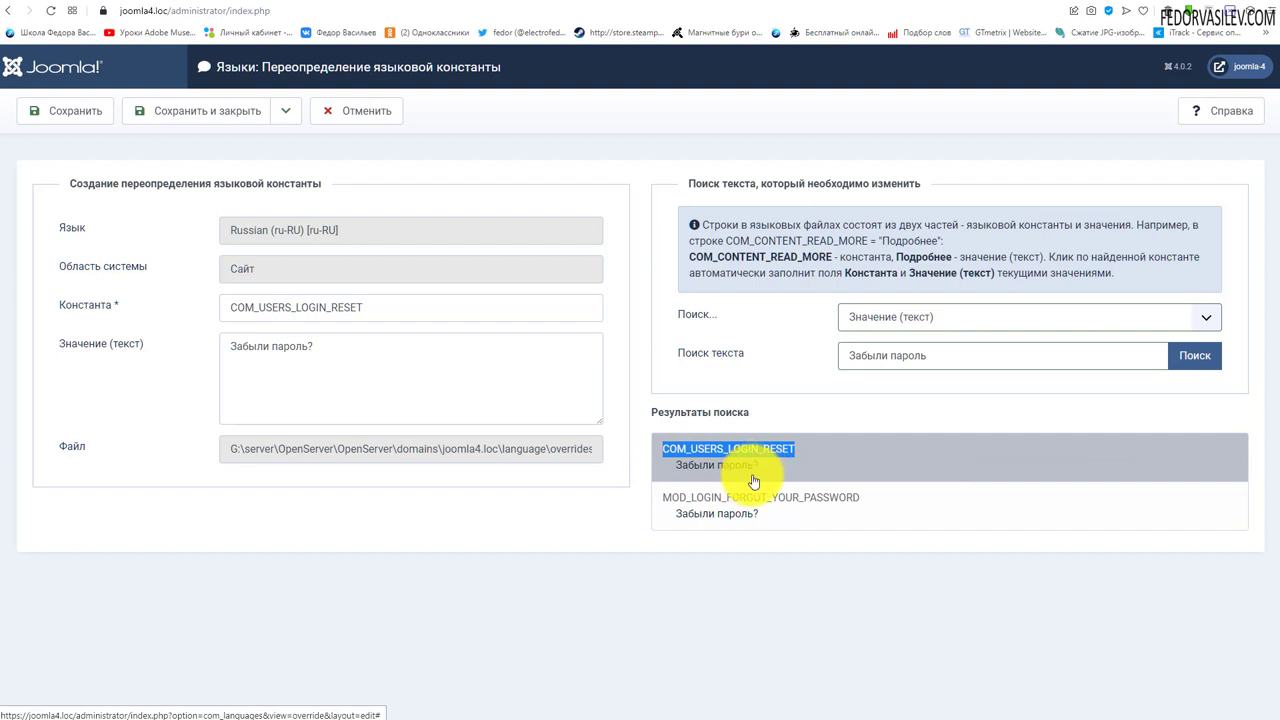
{"action": "left_click", "coordinate": [713, 592]}
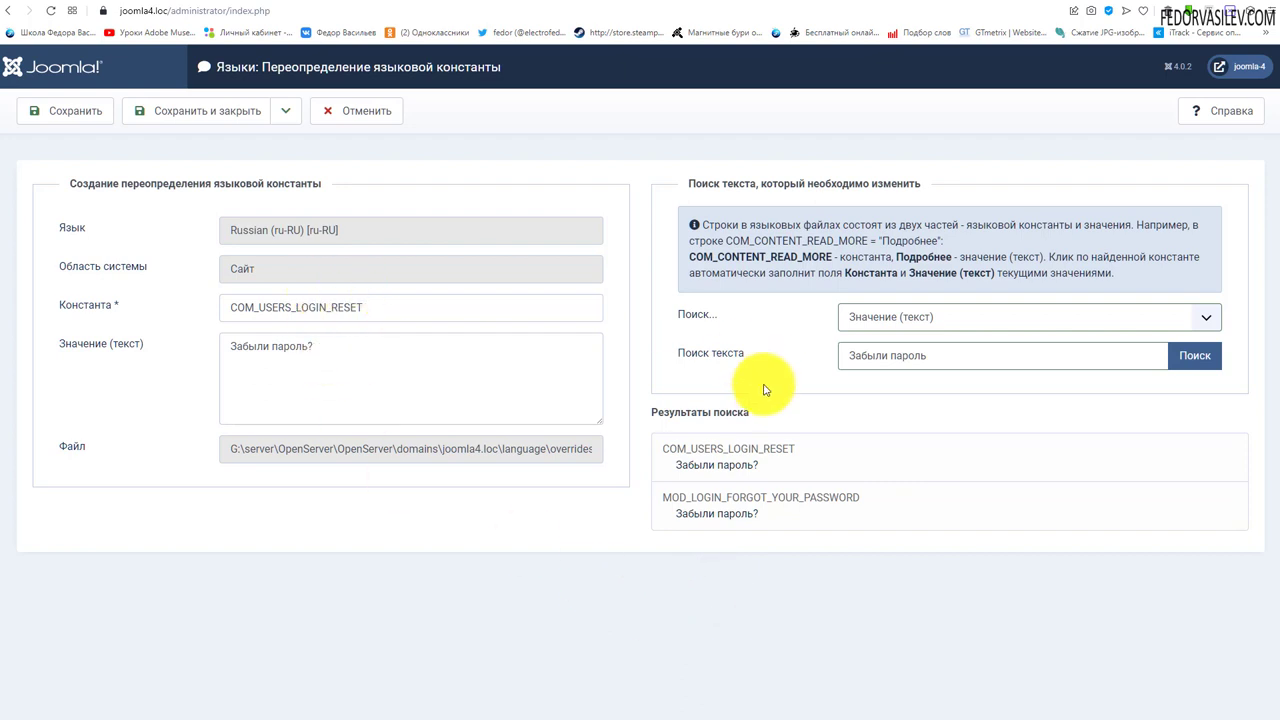
Fill the override from the result MOD_LOGIN_FORGOT_YOUR_PASSWORD, change its value to "Восстановить пароль?", then save and close it.
{"action": "left_click", "coordinate": [689, 509]}
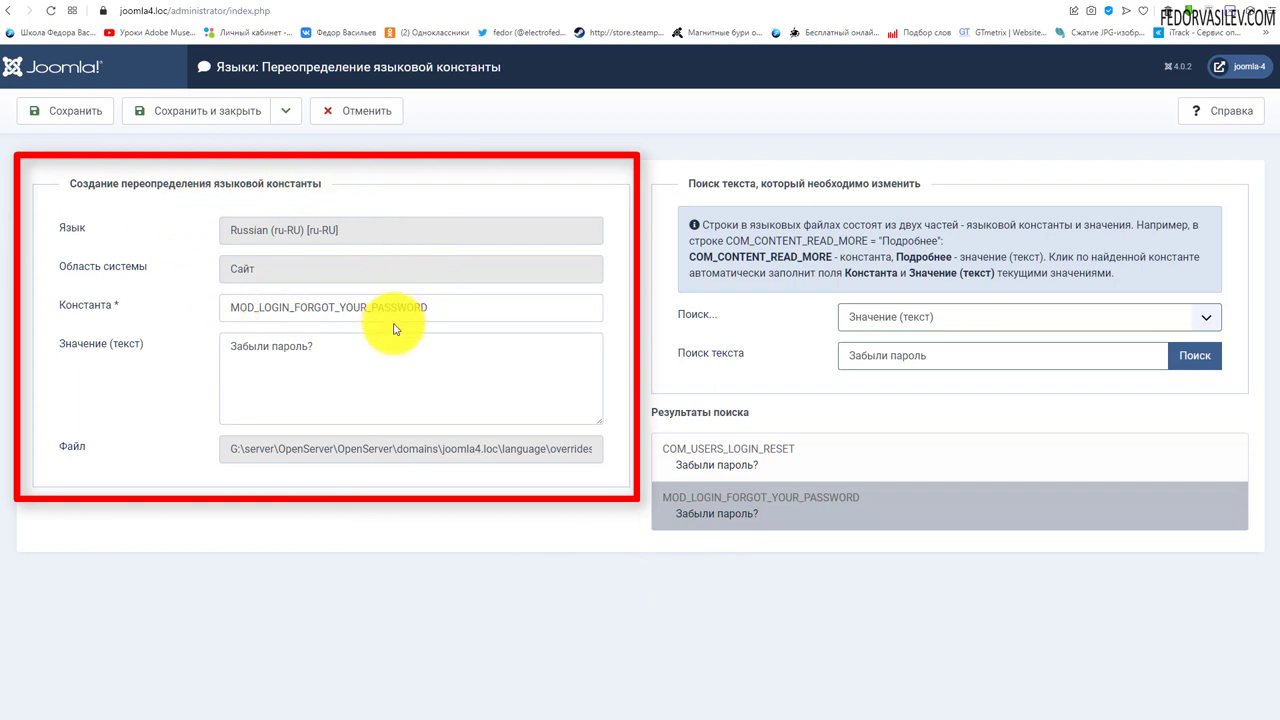
{"action": "double_click", "coordinate": [270, 346]}
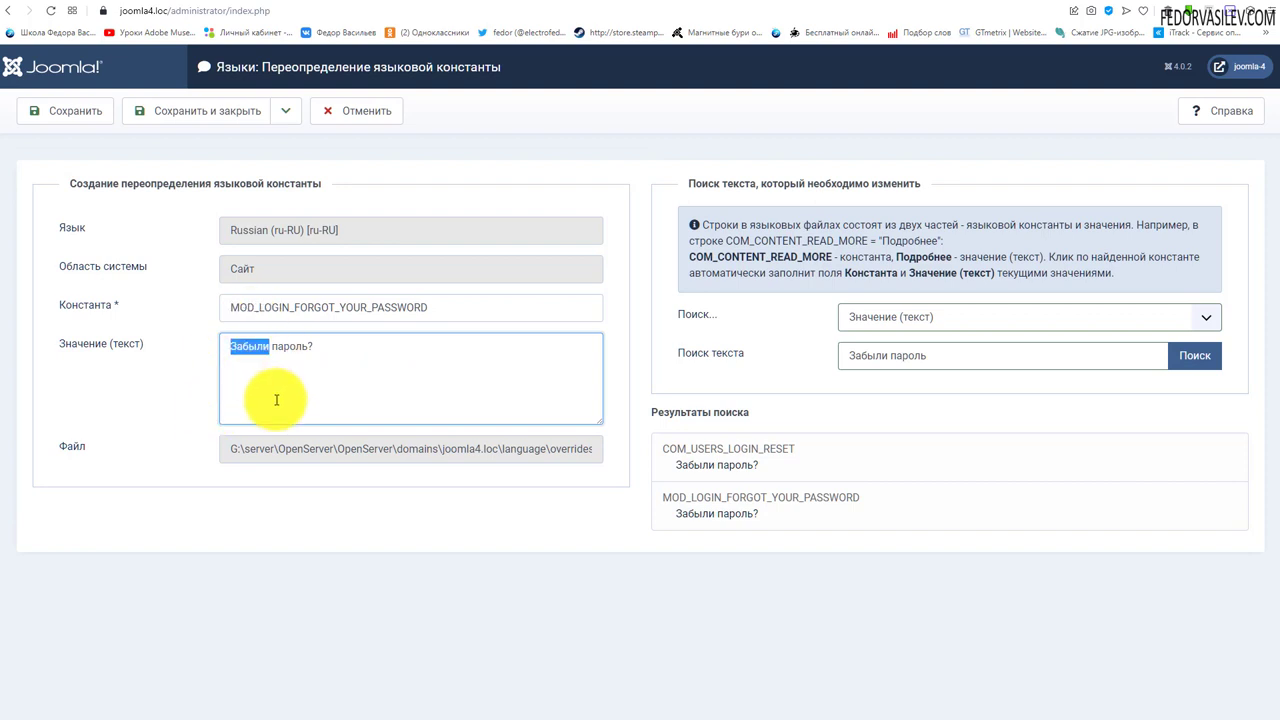
{"action": "left_click", "coordinate": [523, 611]}
{"action": "left_click", "coordinate": [188, 353]}
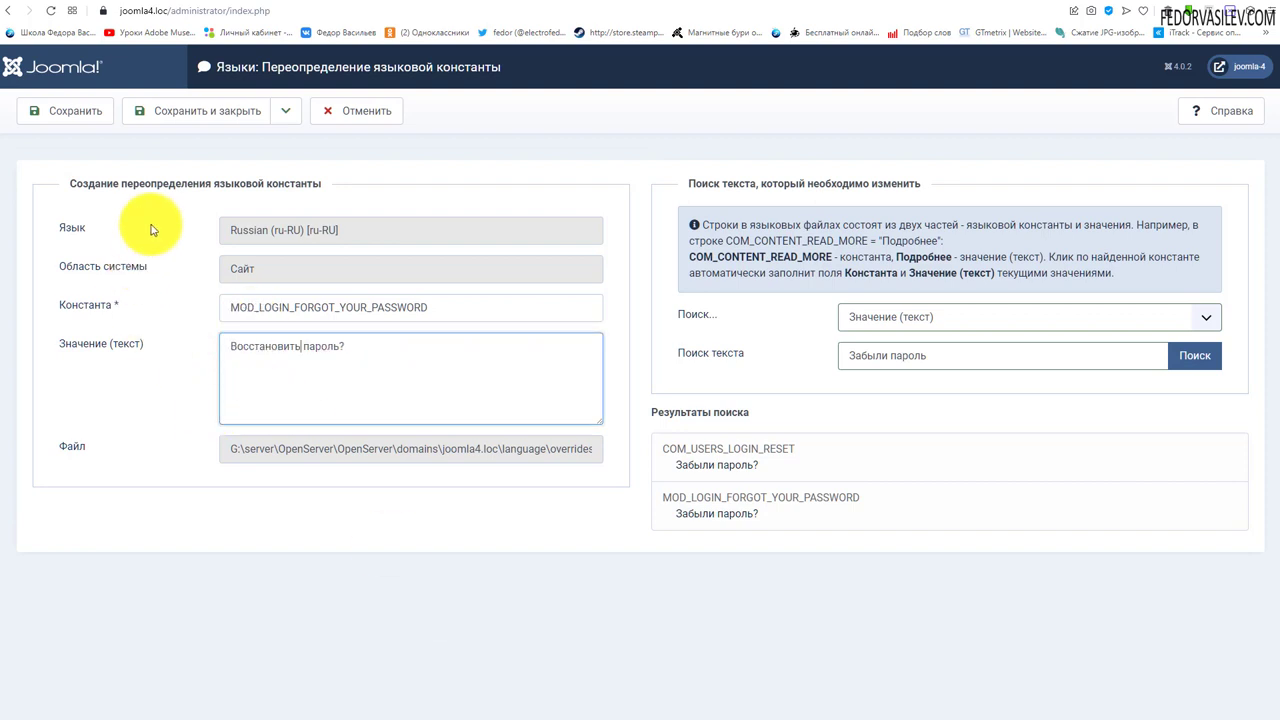
{"action": "left_click", "coordinate": [172, 111]}
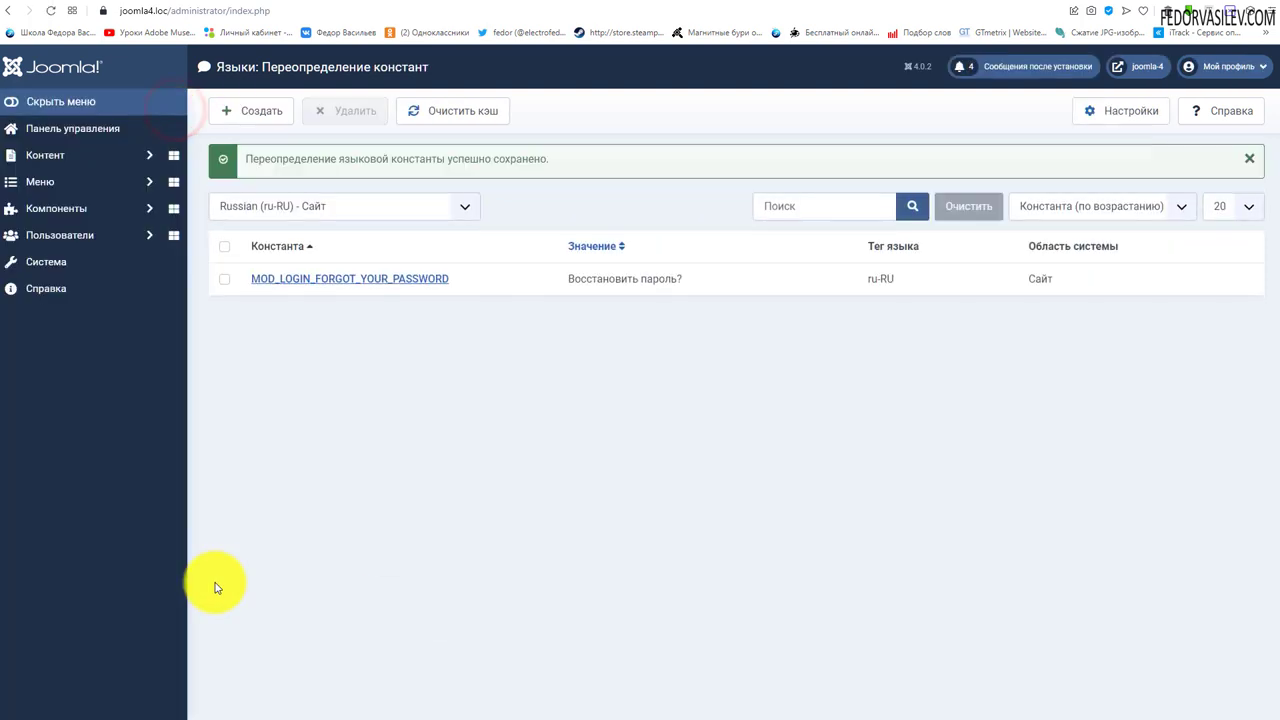
Review the saved override's constant, value, language tag and system area, along with the available language filter options.
{"action": "left_click", "coordinate": [250, 206]}
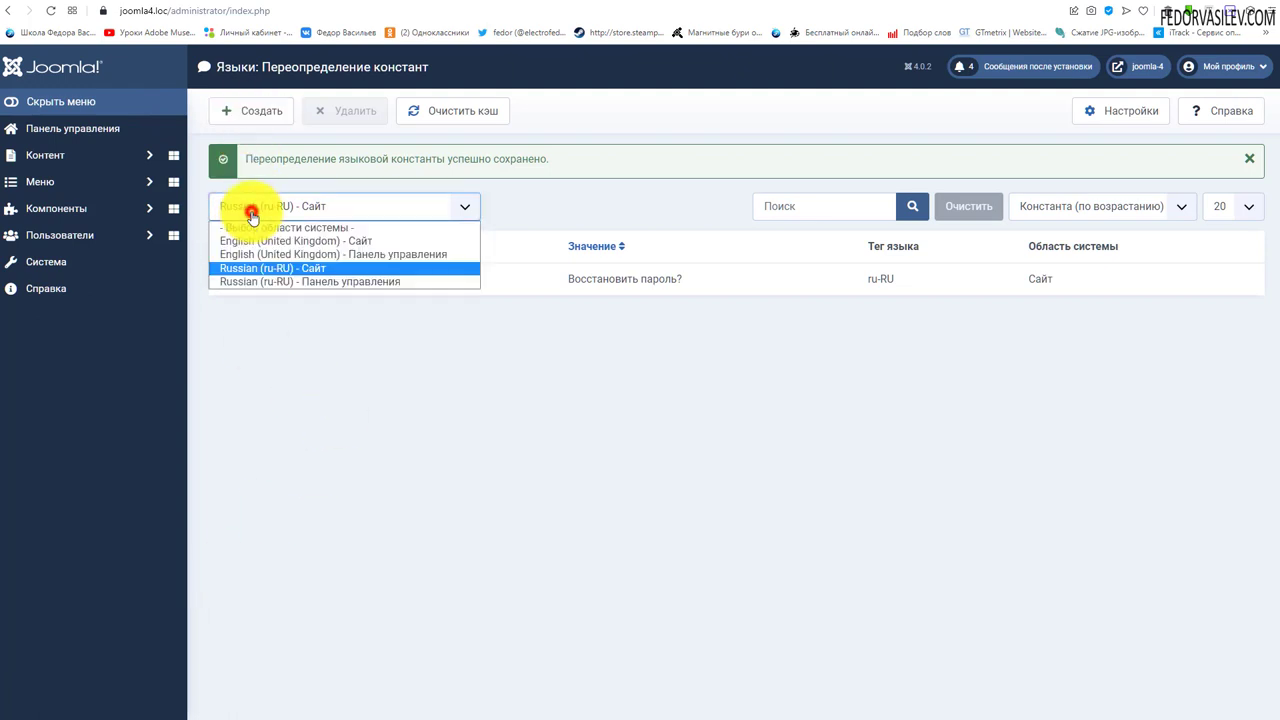
{"action": "left_click", "coordinate": [521, 205]}
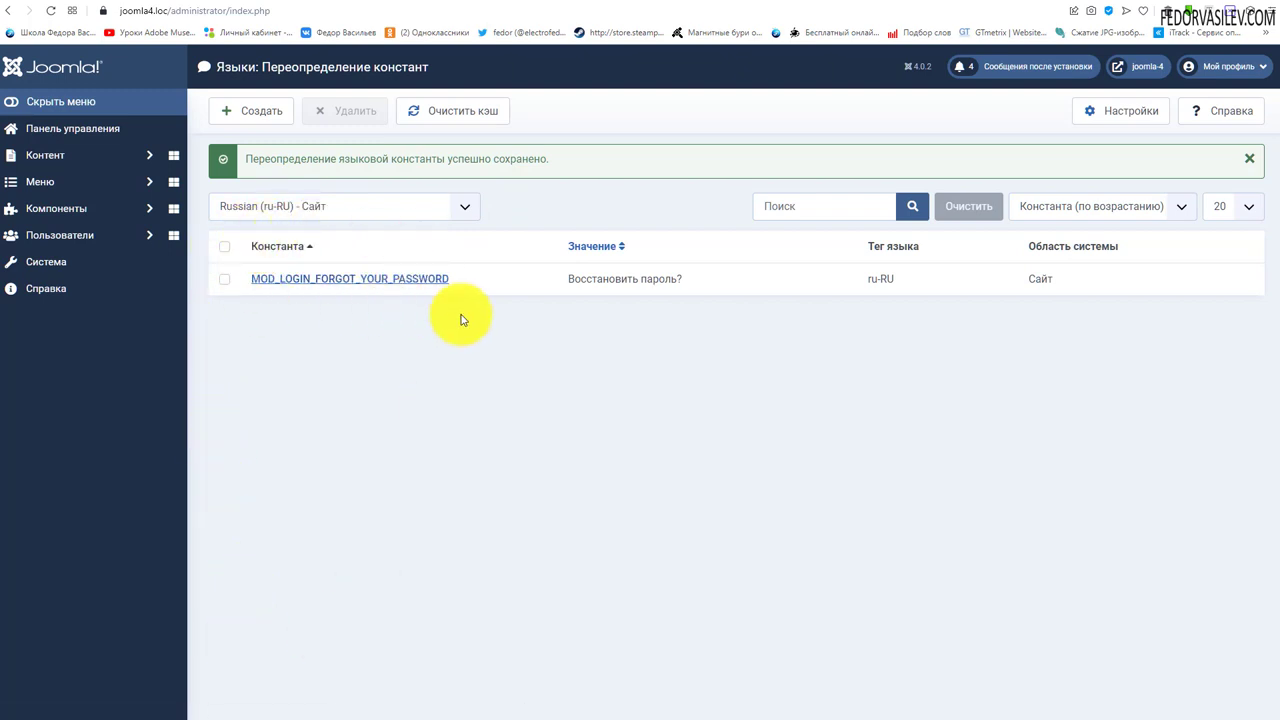
{"action": "triple_click", "coordinate": [873, 279]}
{"action": "left_click", "coordinate": [869, 355]}
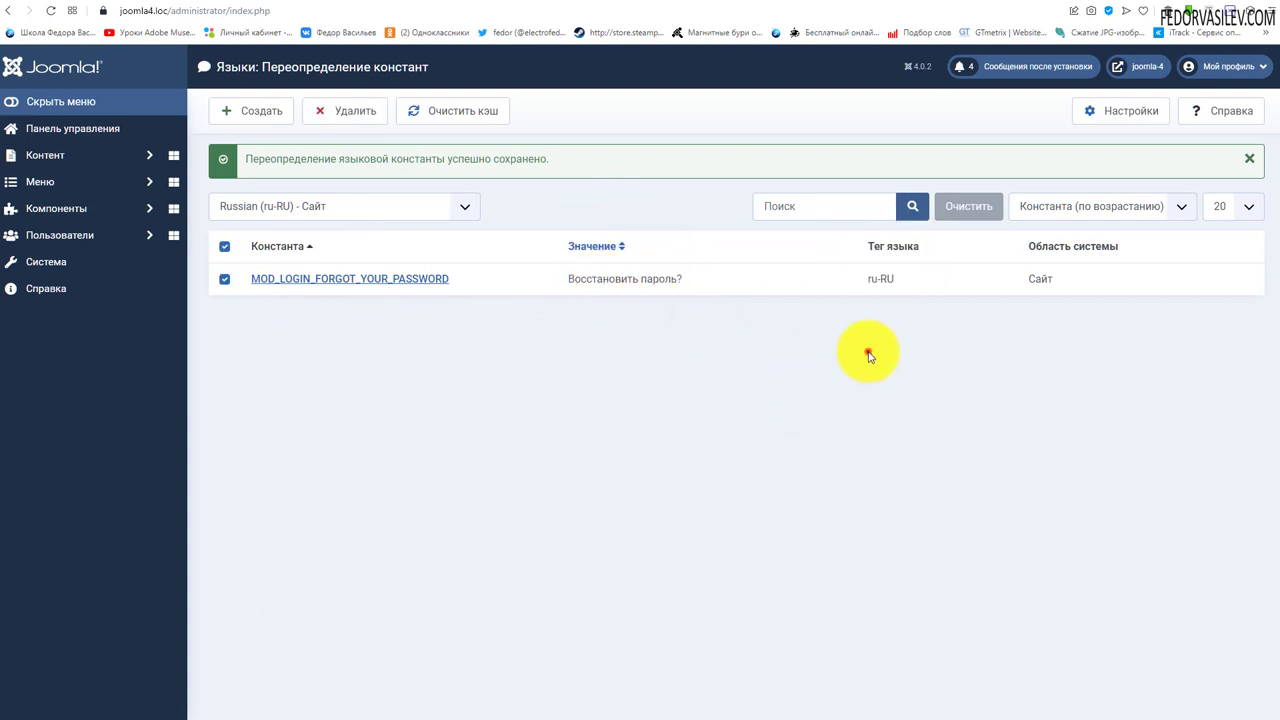
{"action": "left_click", "coordinate": [899, 272]}
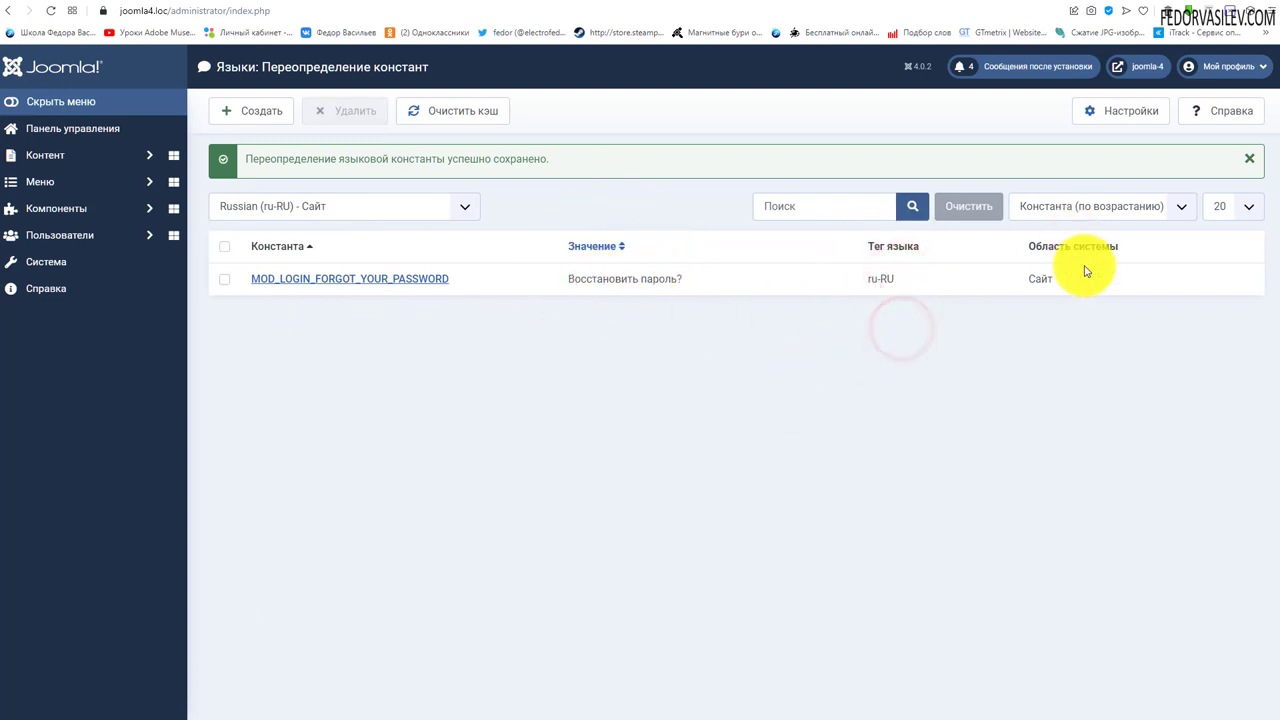
{"action": "left_click", "coordinate": [1048, 279]}
{"action": "left_click", "coordinate": [815, 465]}
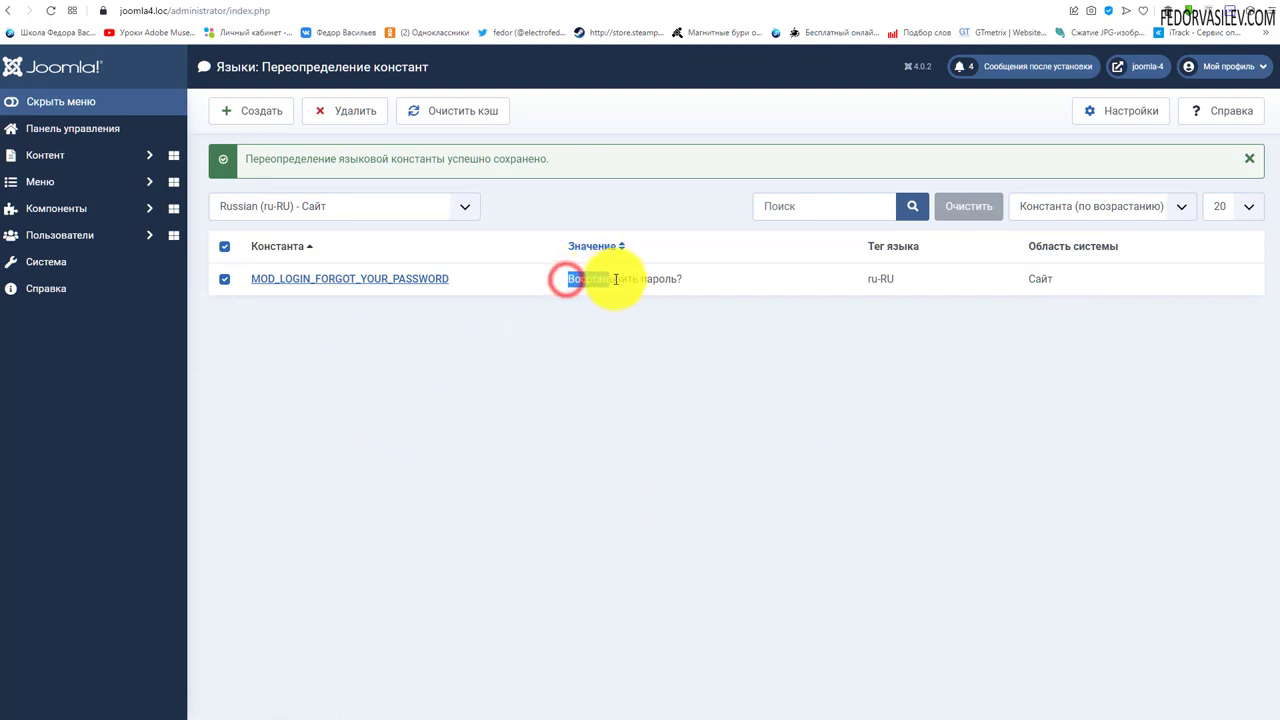
{"action": "left_click_drag", "start_coordinate": [615, 279], "coordinate": [662, 278]}
{"action": "left_click", "coordinate": [628, 316]}
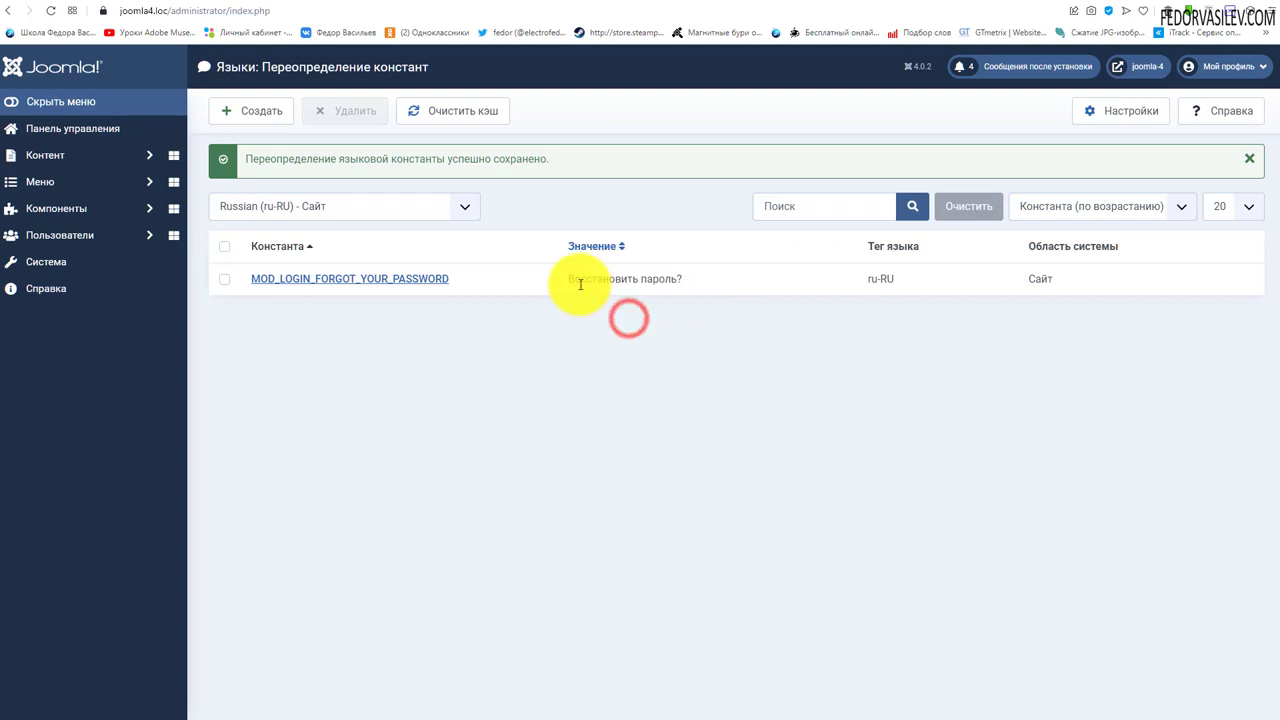
Reload the site's front page, check the password recovery link in the login form, and return to the overrides list.
{"action": "left_click", "coordinate": [443, 7]}
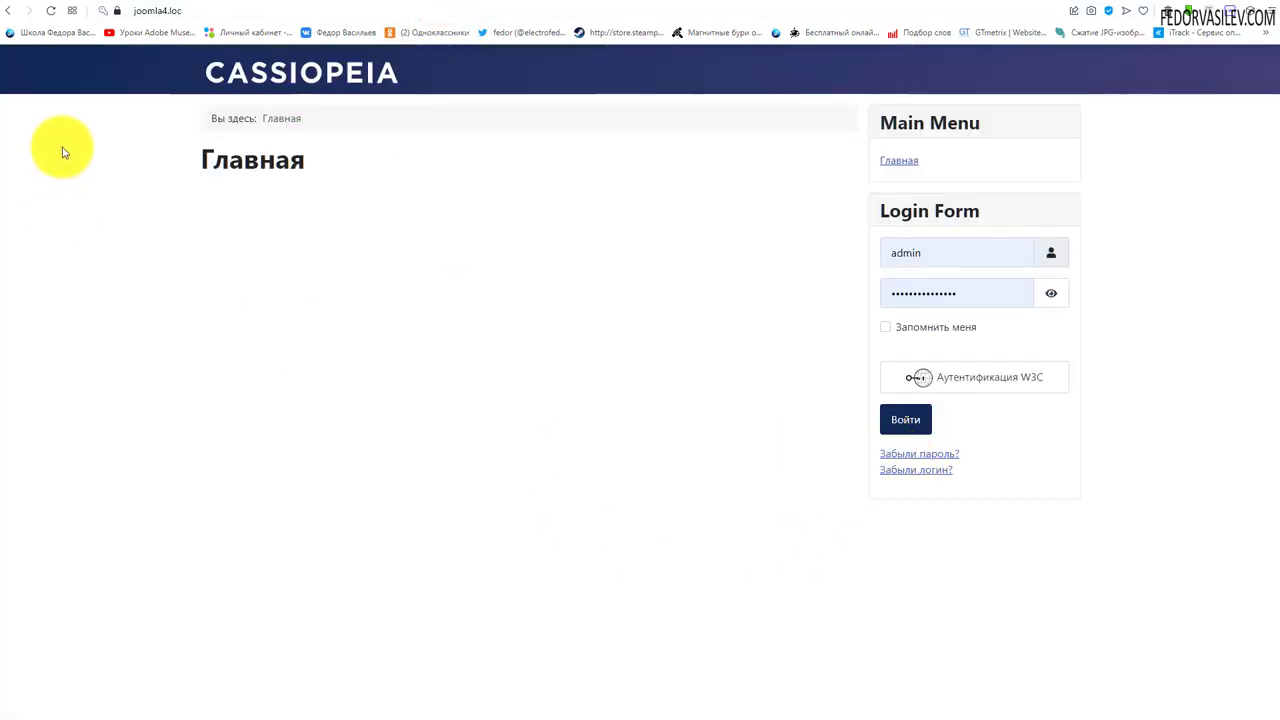
{"action": "left_click", "coordinate": [48, 20]}
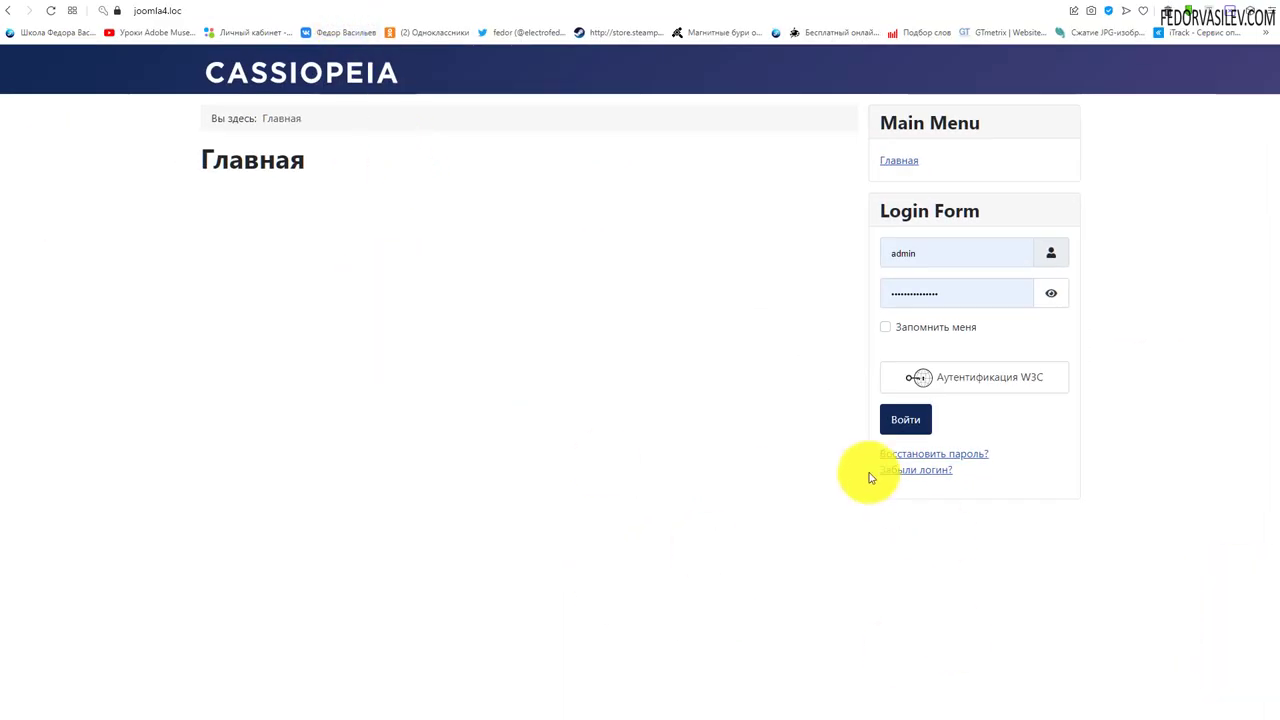
{"action": "left_click", "coordinate": [320, 3]}
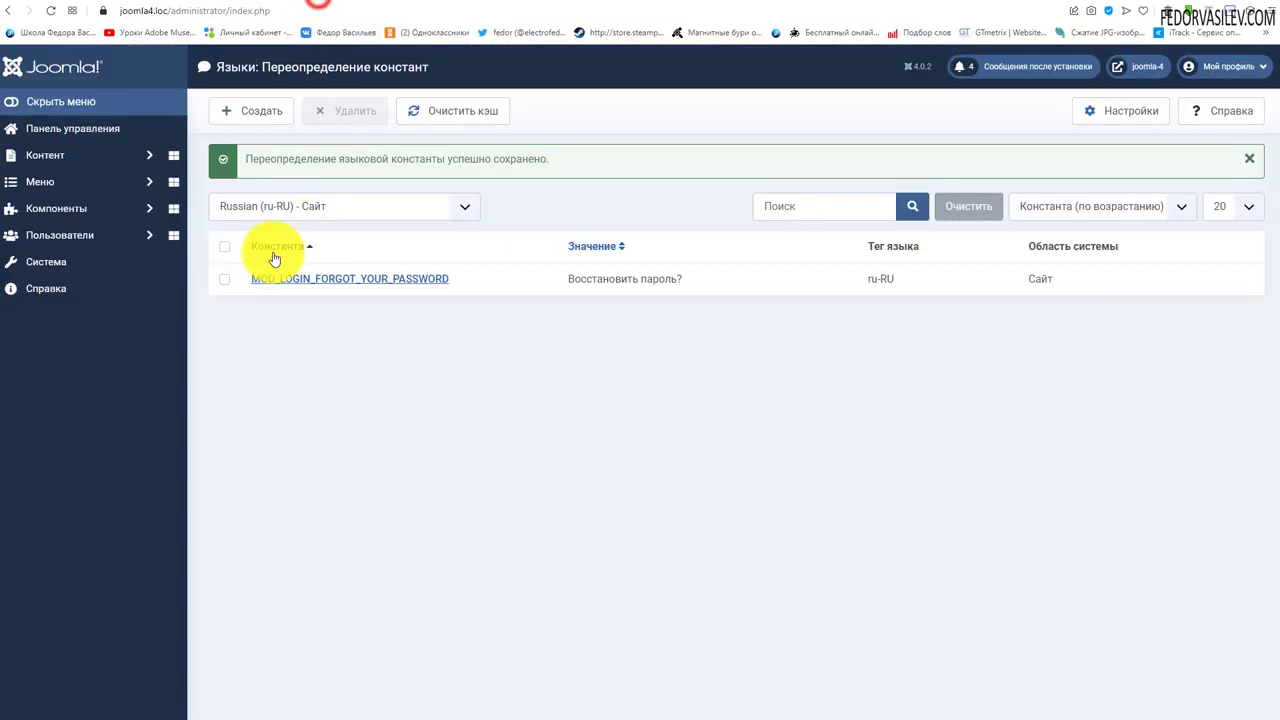
Delete the MOD_LOGIN_FORGOT_YOUR_PASSWORD override and reload the site's front page.
{"action": "left_click", "coordinate": [224, 246]}
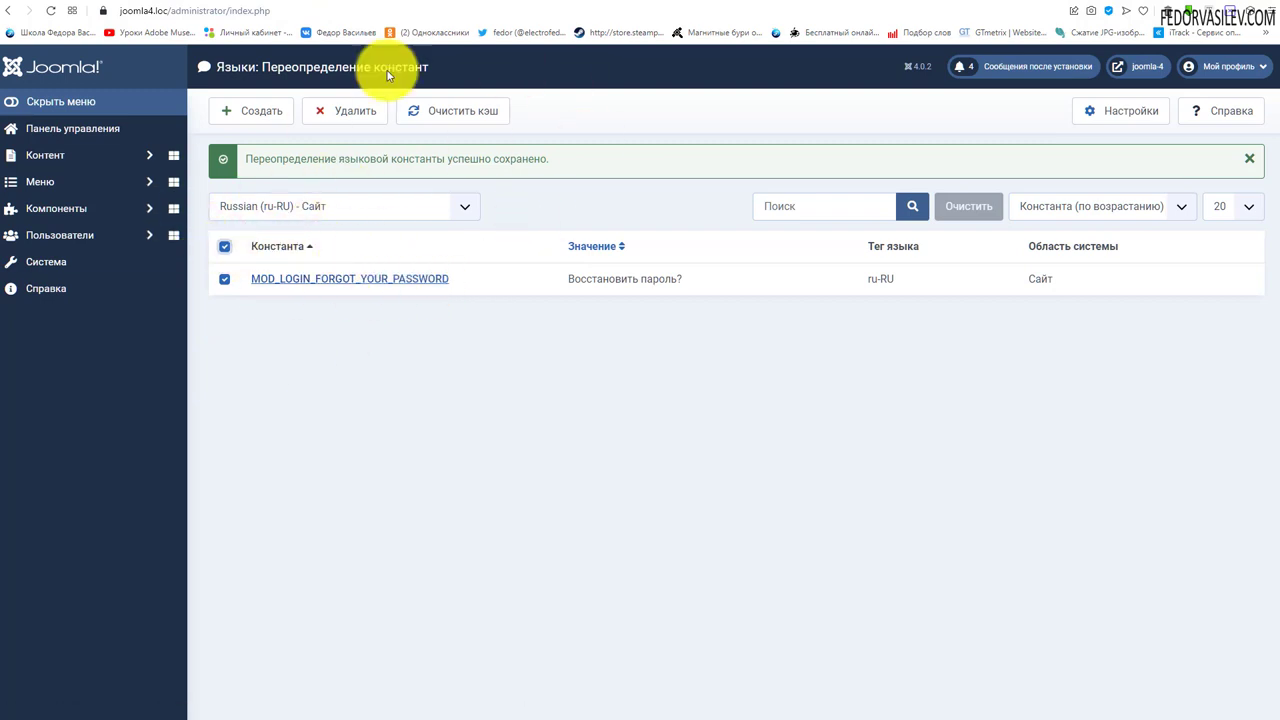
{"action": "left_click", "coordinate": [340, 111]}
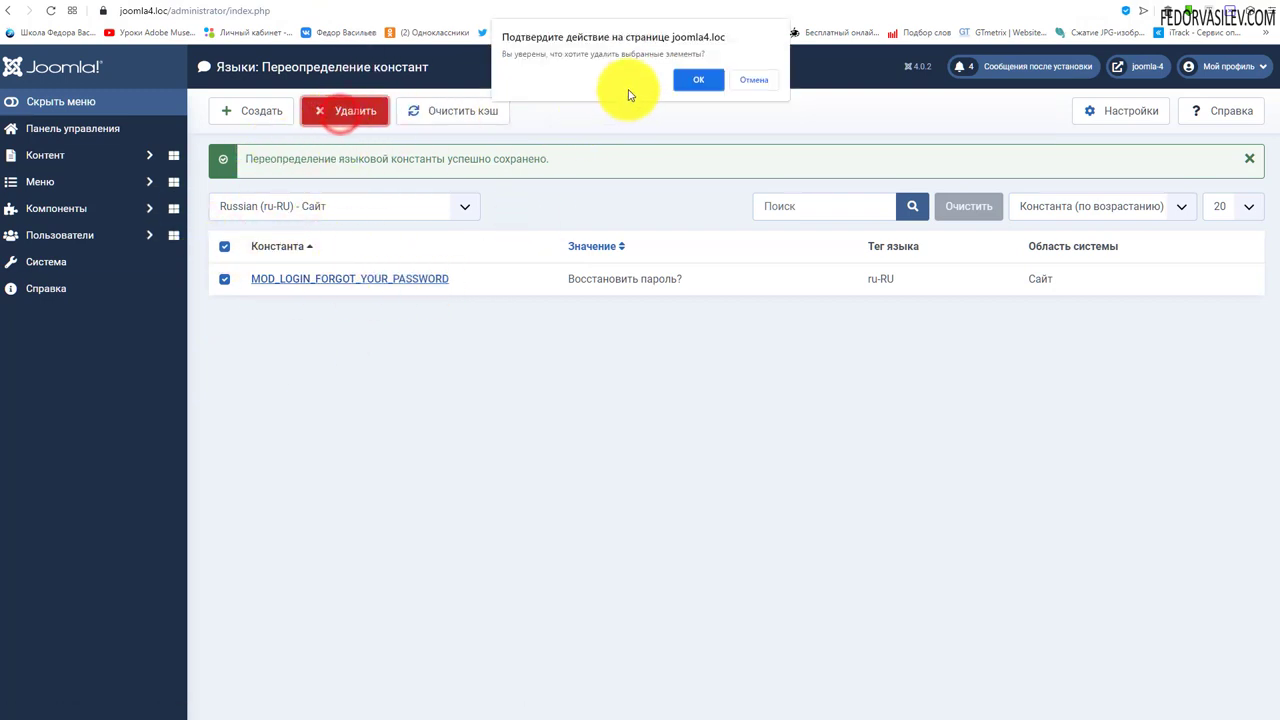
{"action": "left_click", "coordinate": [690, 83]}
{"action": "left_click", "coordinate": [414, 2]}
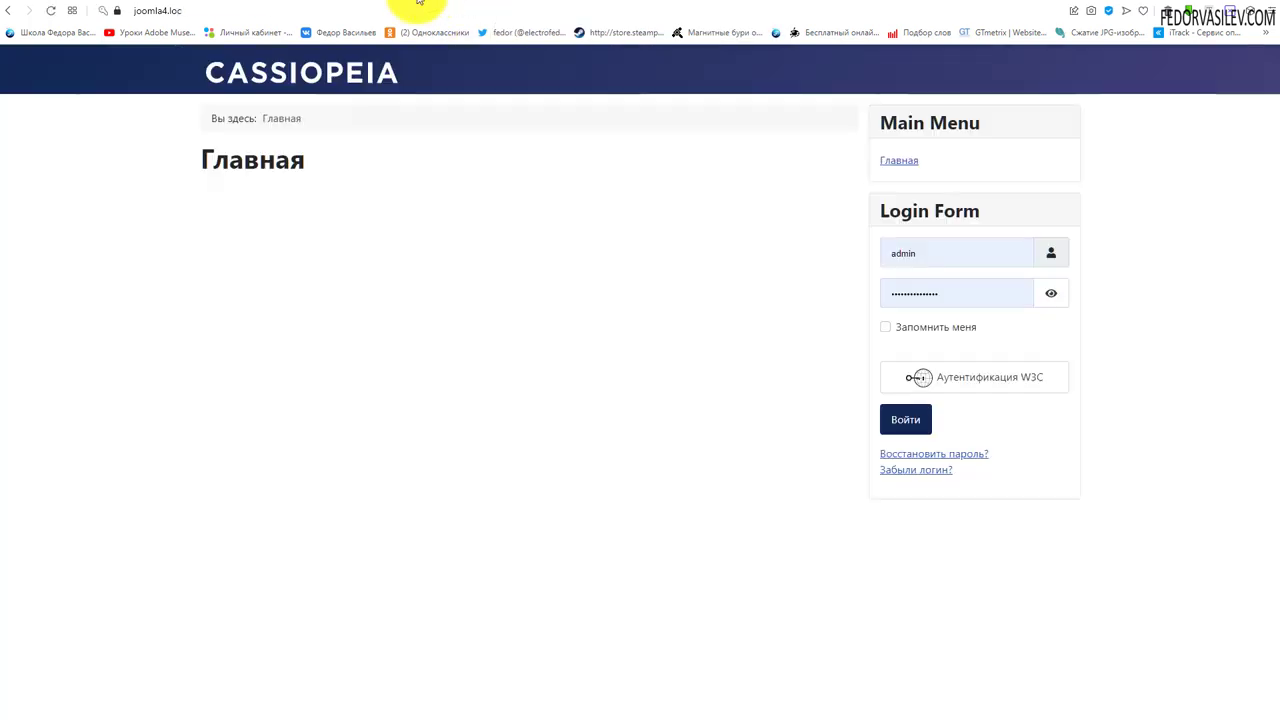
{"action": "left_click", "coordinate": [50, 10]}
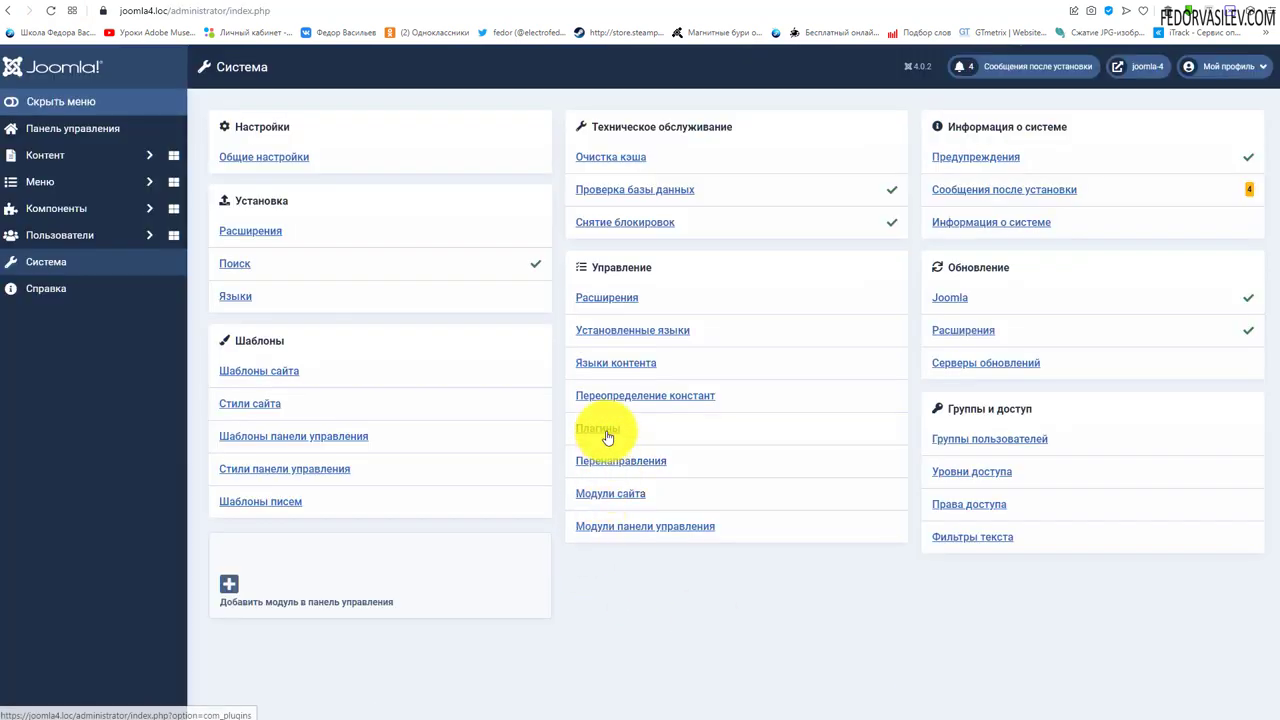
Look through the system plugins and the status filter options, and examine the plugins shortcut on the control panel.
{"action": "left_click", "coordinate": [607, 435]}
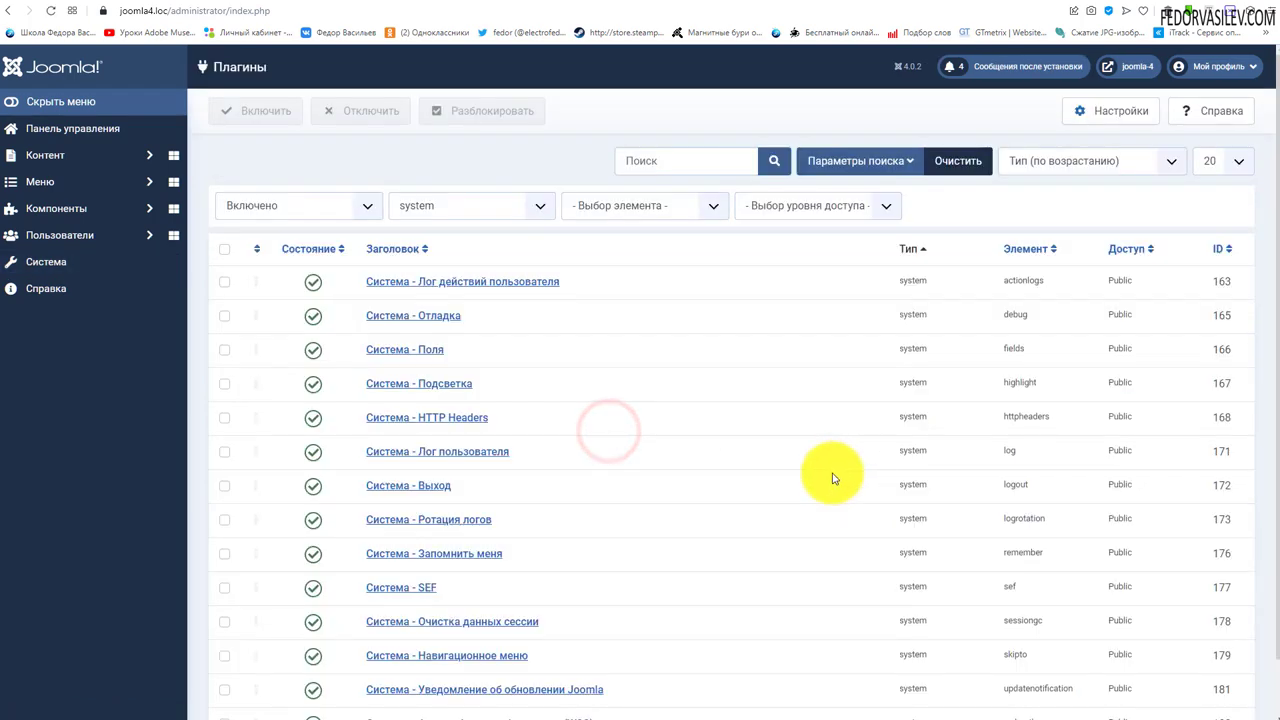
{"action": "scroll", "coordinate": [258, 300], "scroll_direction": "down", "scroll_amount": 1}
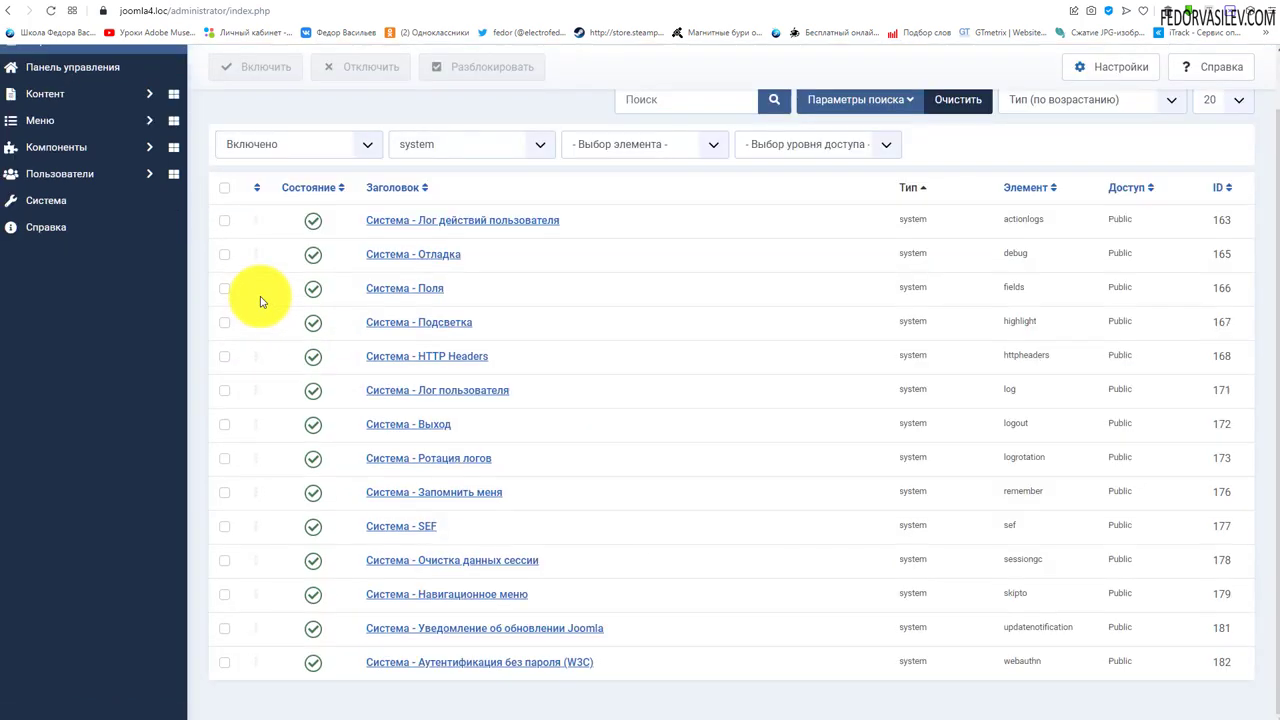
{"action": "scroll", "coordinate": [382, 677], "scroll_direction": "up", "scroll_amount": 1}
{"action": "left_click", "coordinate": [309, 205]}
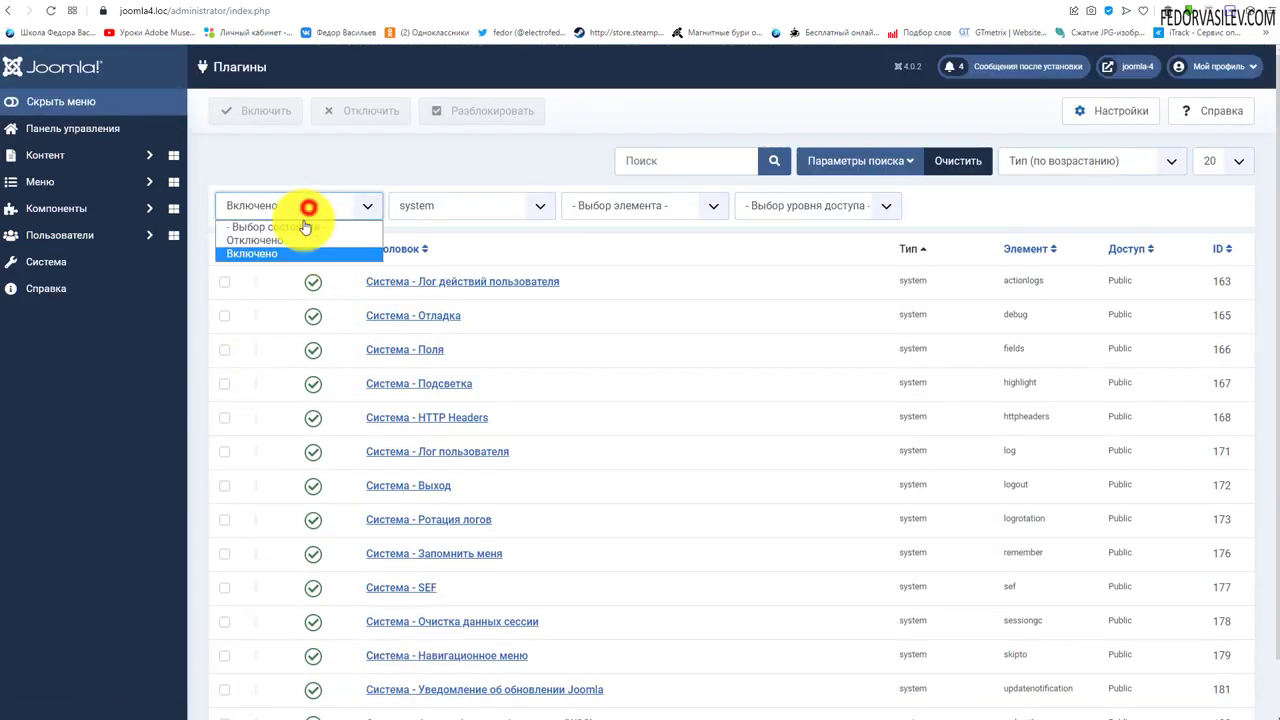
{"action": "left_click", "coordinate": [391, 159]}
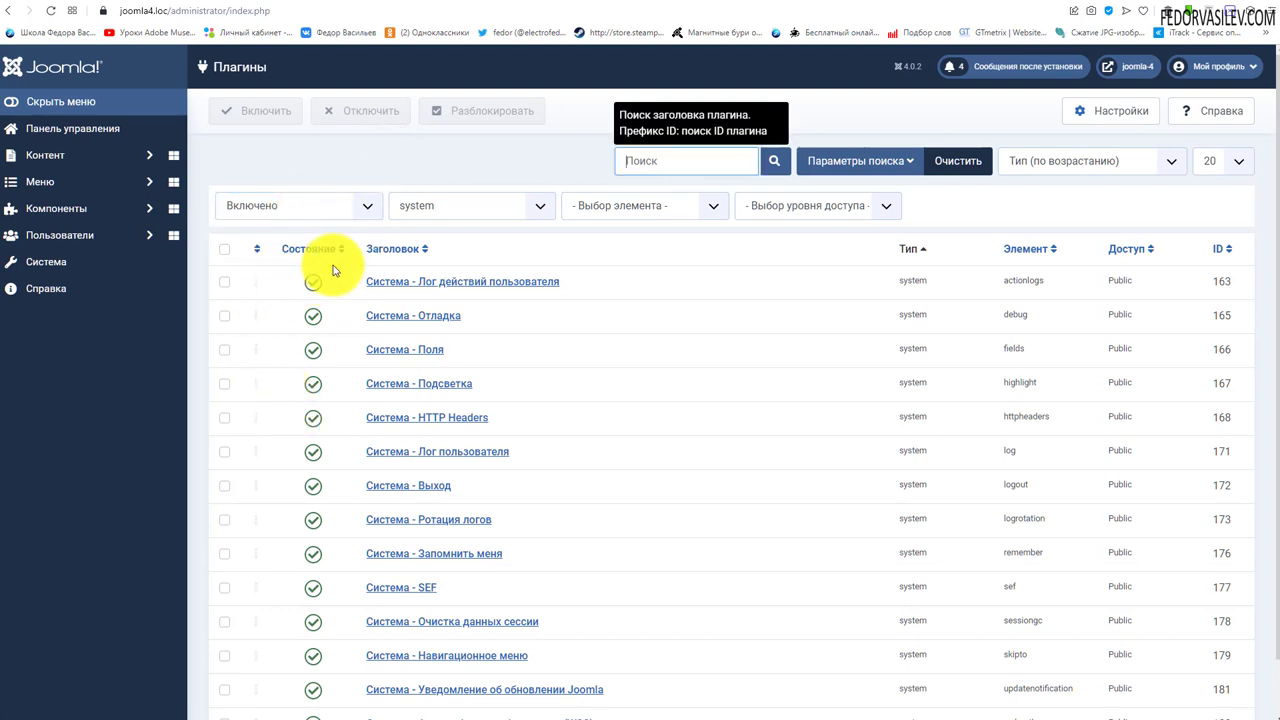
{"action": "scroll", "coordinate": [331, 260], "scroll_direction": "down", "scroll_amount": 1}
{"action": "scroll", "coordinate": [380, 560], "scroll_direction": "up", "scroll_amount": 1}
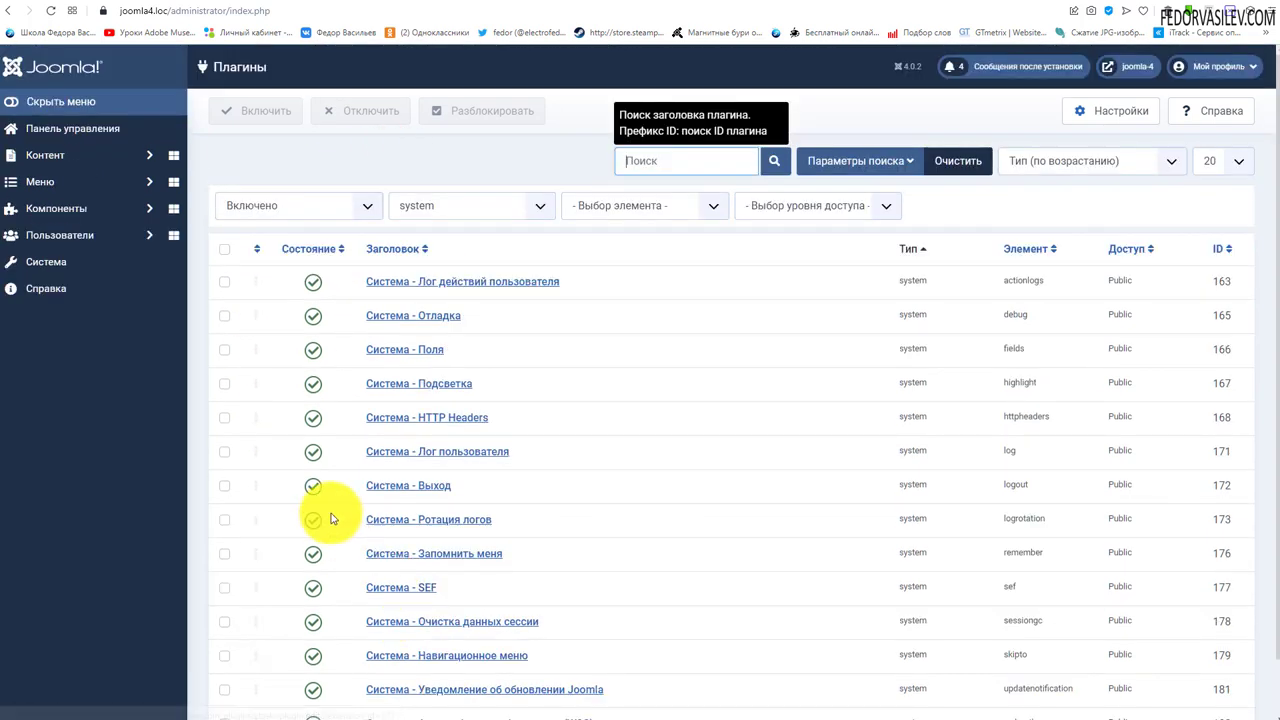
{"action": "scroll", "coordinate": [500, 600], "scroll_direction": "down", "scroll_amount": 1}
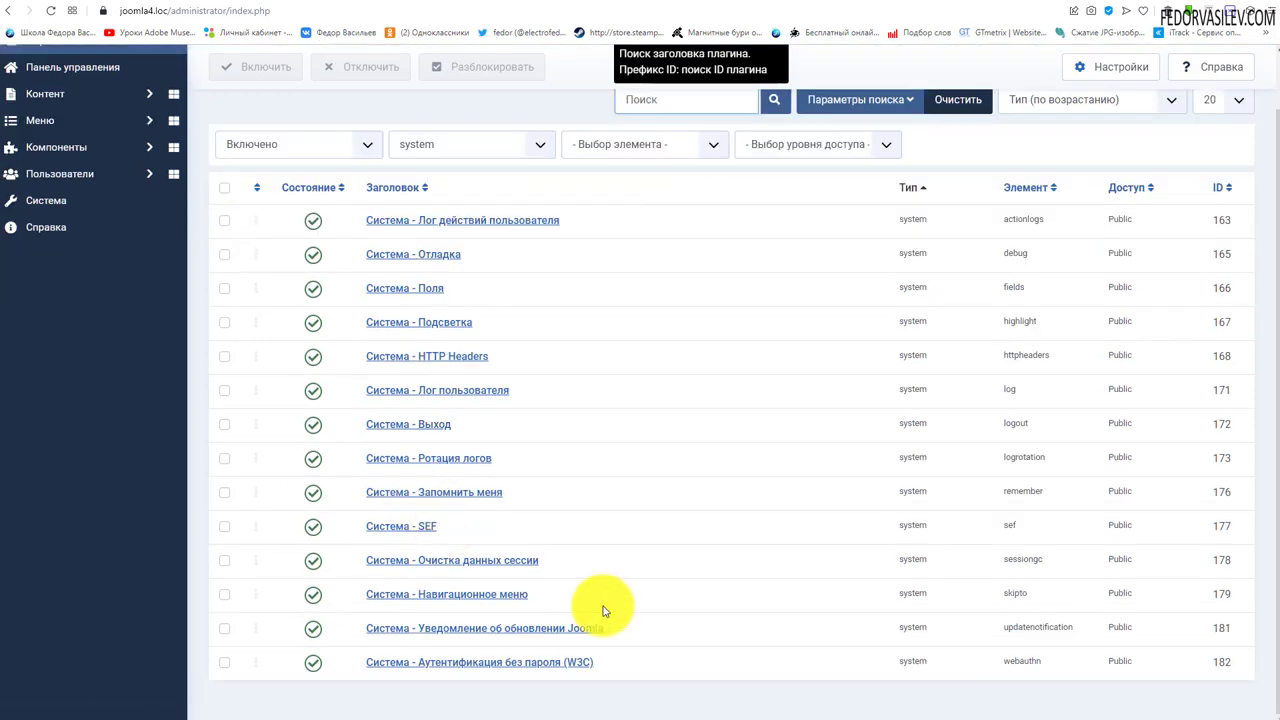
{"action": "scroll", "coordinate": [606, 606], "scroll_direction": "up", "scroll_amount": 1}
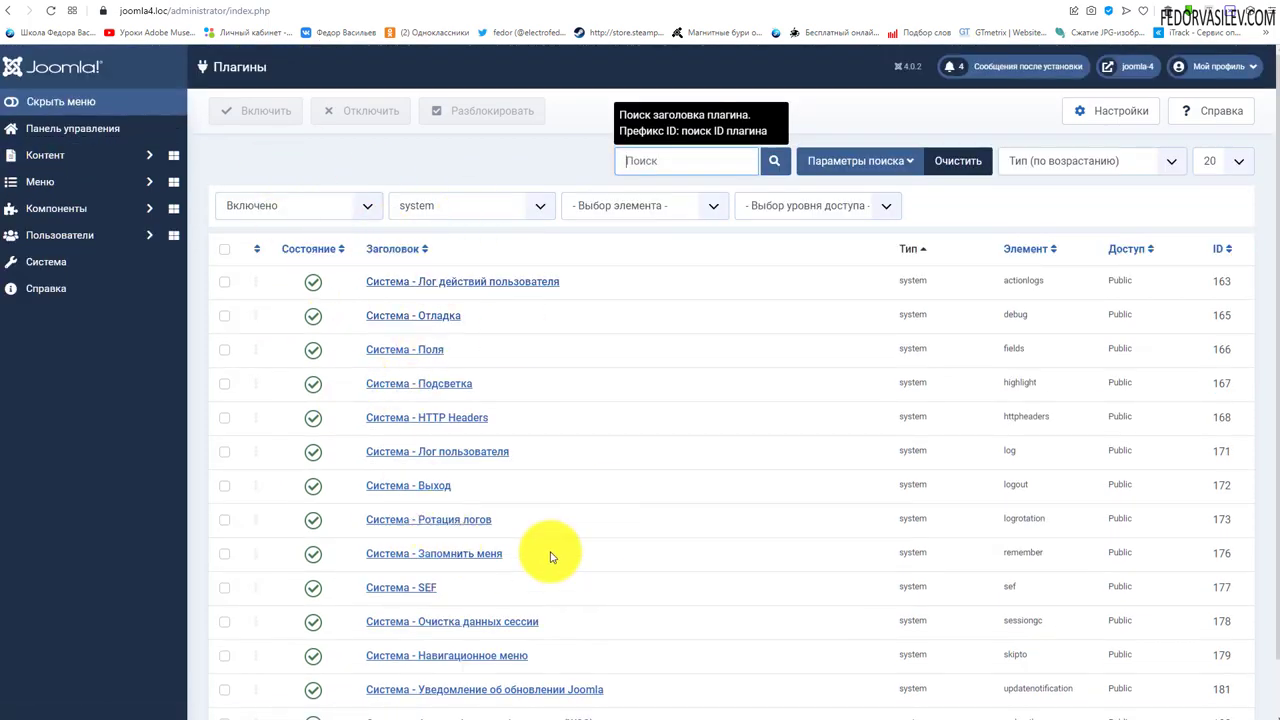
{"action": "left_click", "coordinate": [82, 127]}
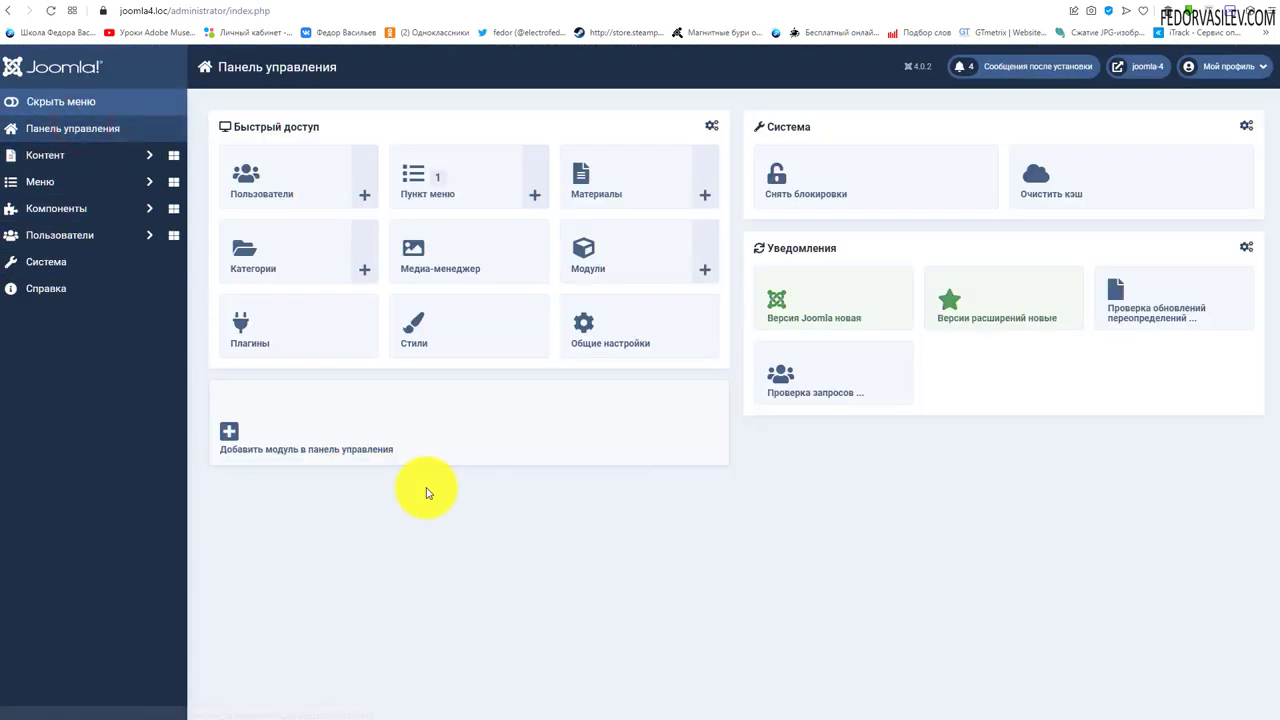
{"action": "left_click", "coordinate": [240, 343]}
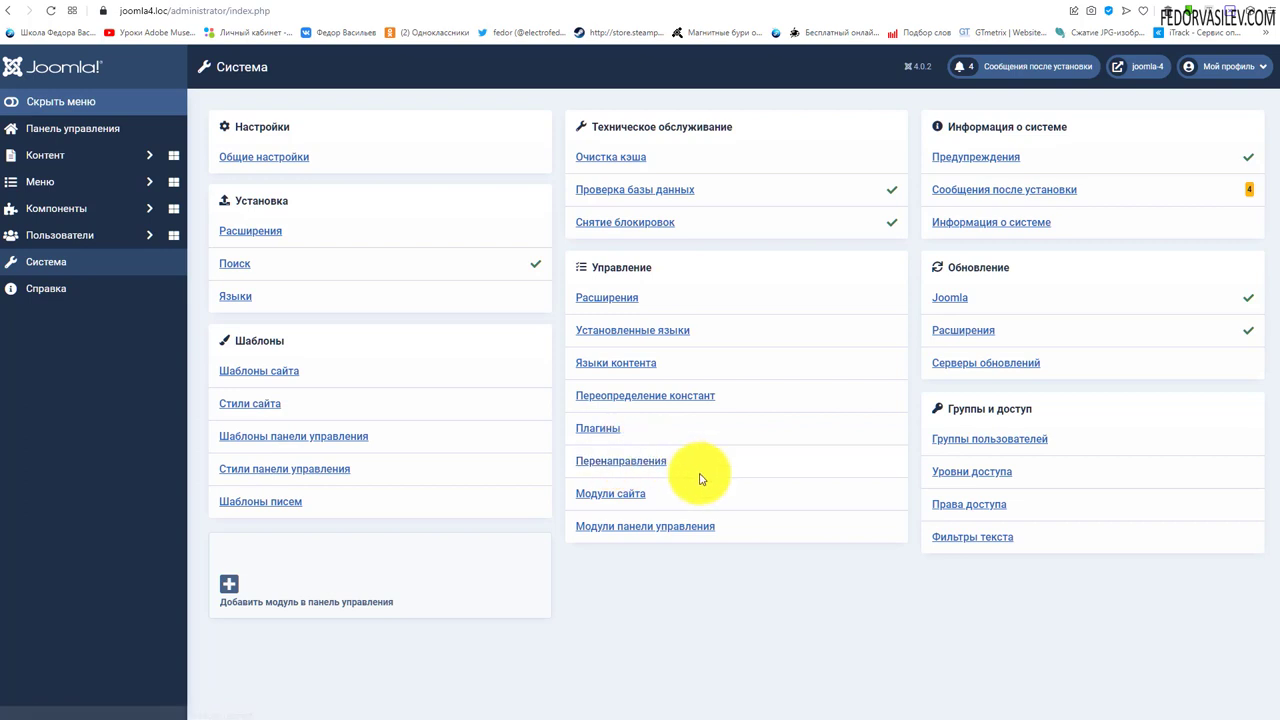
Open the redirects component from the system section and read the notice about its plugin.
{"action": "left_click", "coordinate": [605, 459]}
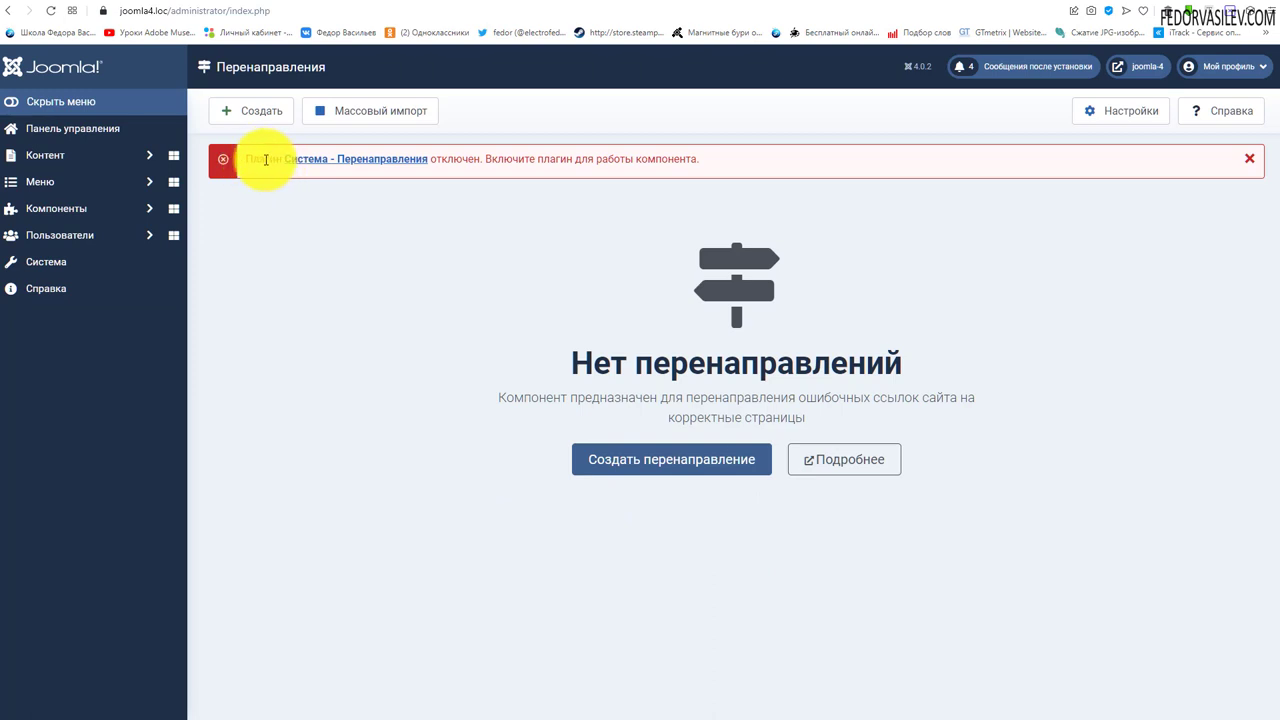
{"action": "left_click_drag", "start_coordinate": [250, 158], "coordinate": [709, 172]}
{"action": "left_click", "coordinate": [667, 243]}
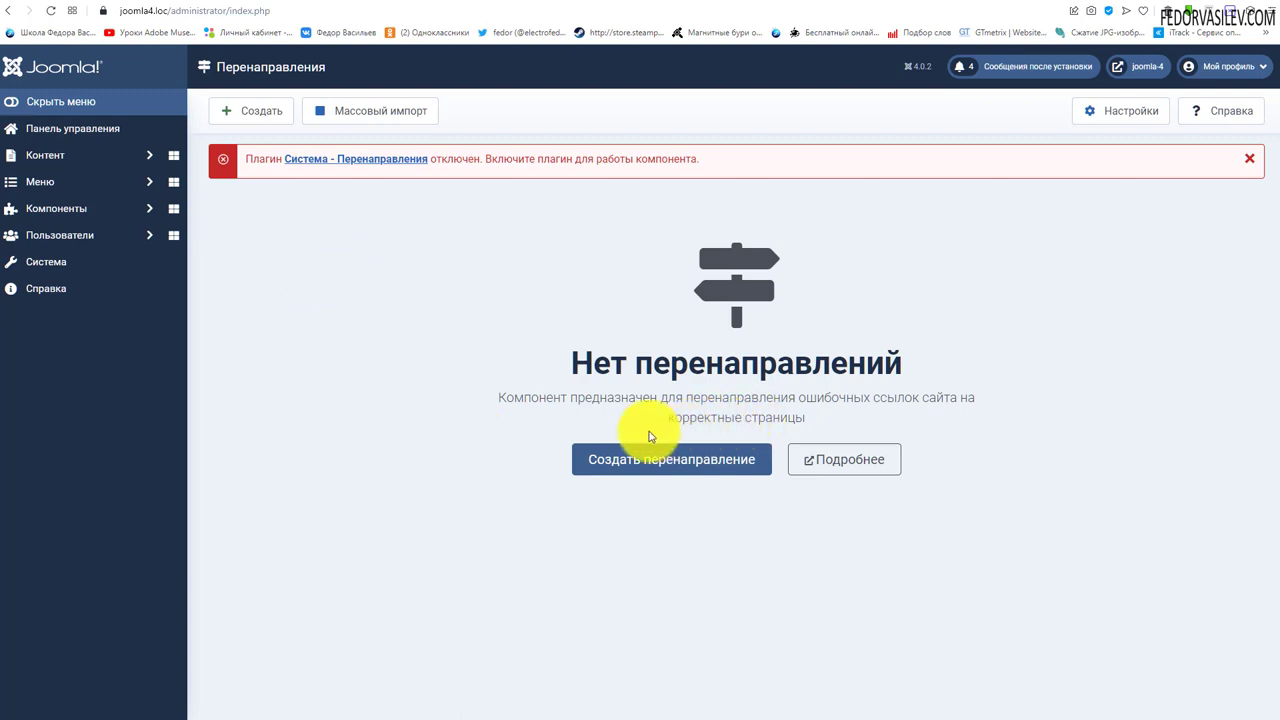
Open the settings of the plugin "Система - Перенаправления" and set its status to "Включено".
{"action": "left_click", "coordinate": [358, 162]}
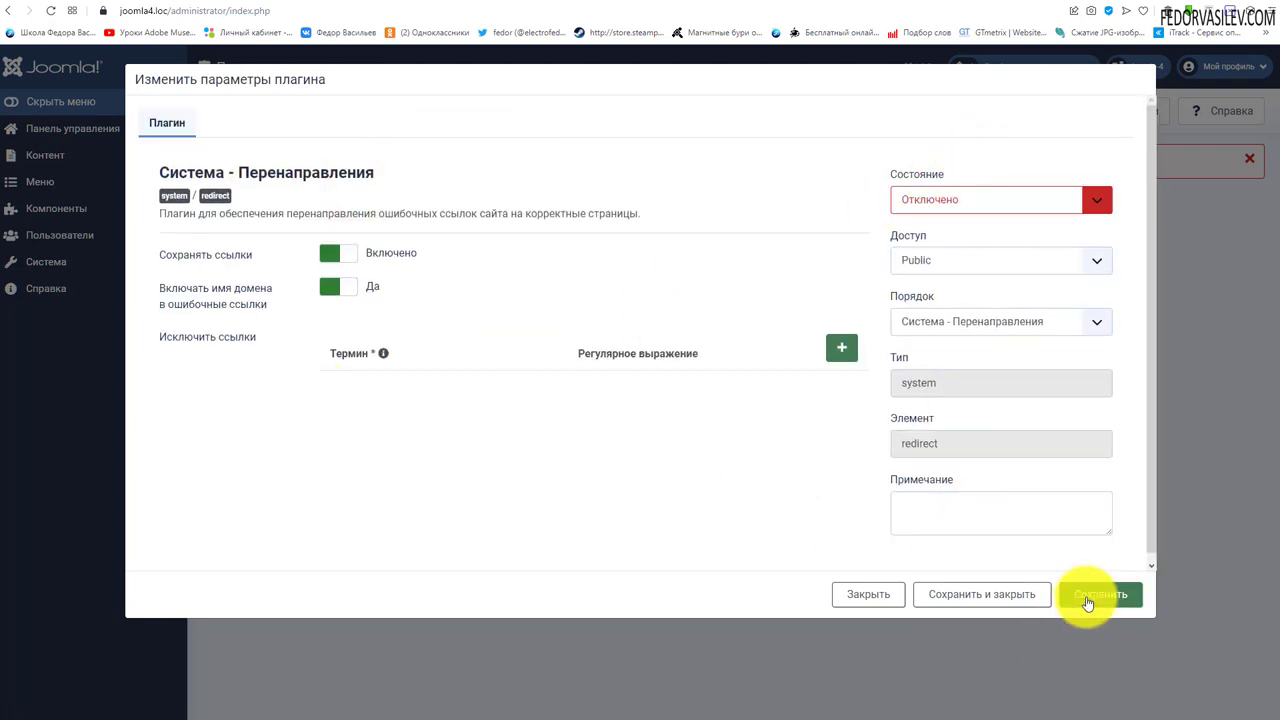
{"action": "left_click", "coordinate": [868, 600]}
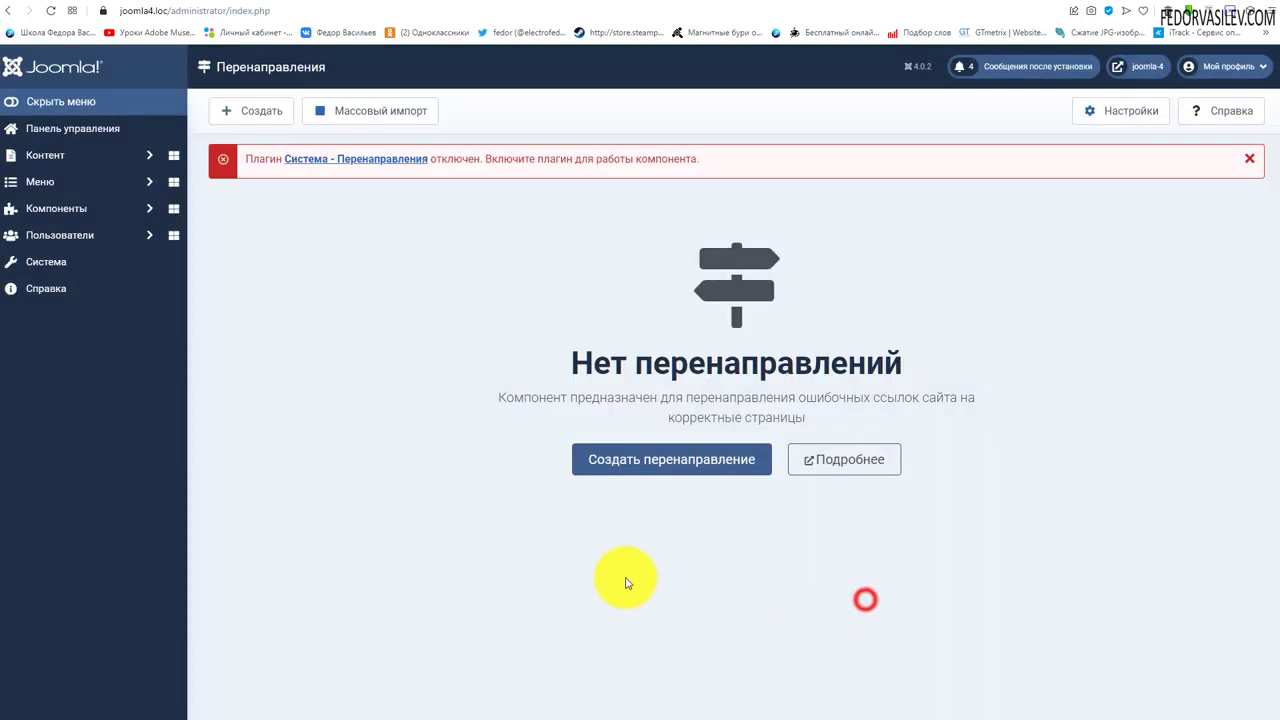
{"action": "left_click", "coordinate": [354, 159]}
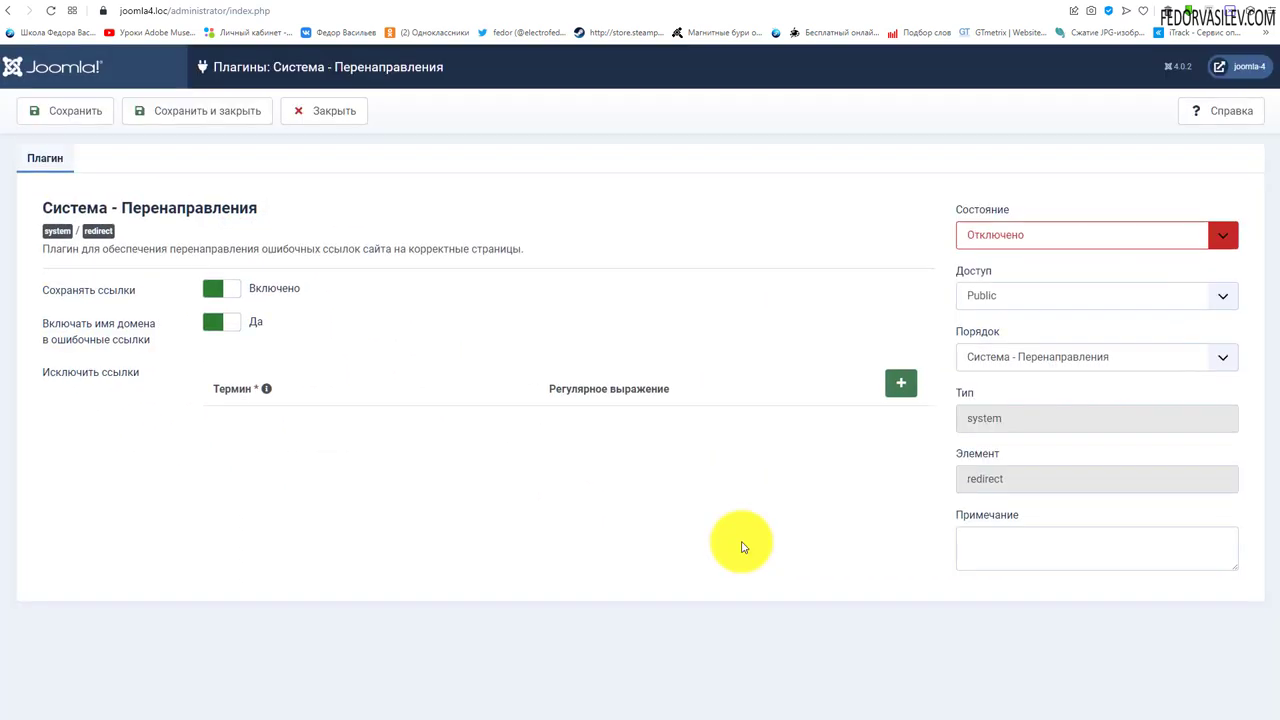
{"action": "left_click", "coordinate": [986, 238]}
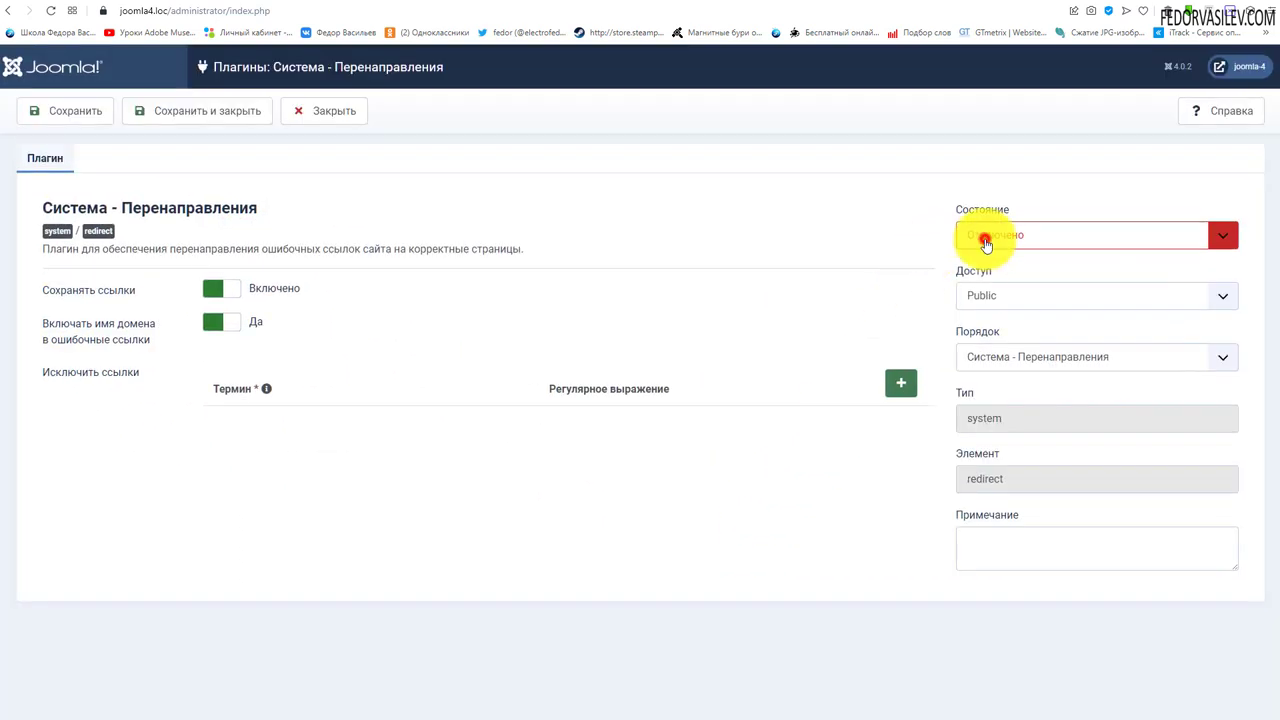
{"action": "left_click", "coordinate": [990, 258]}
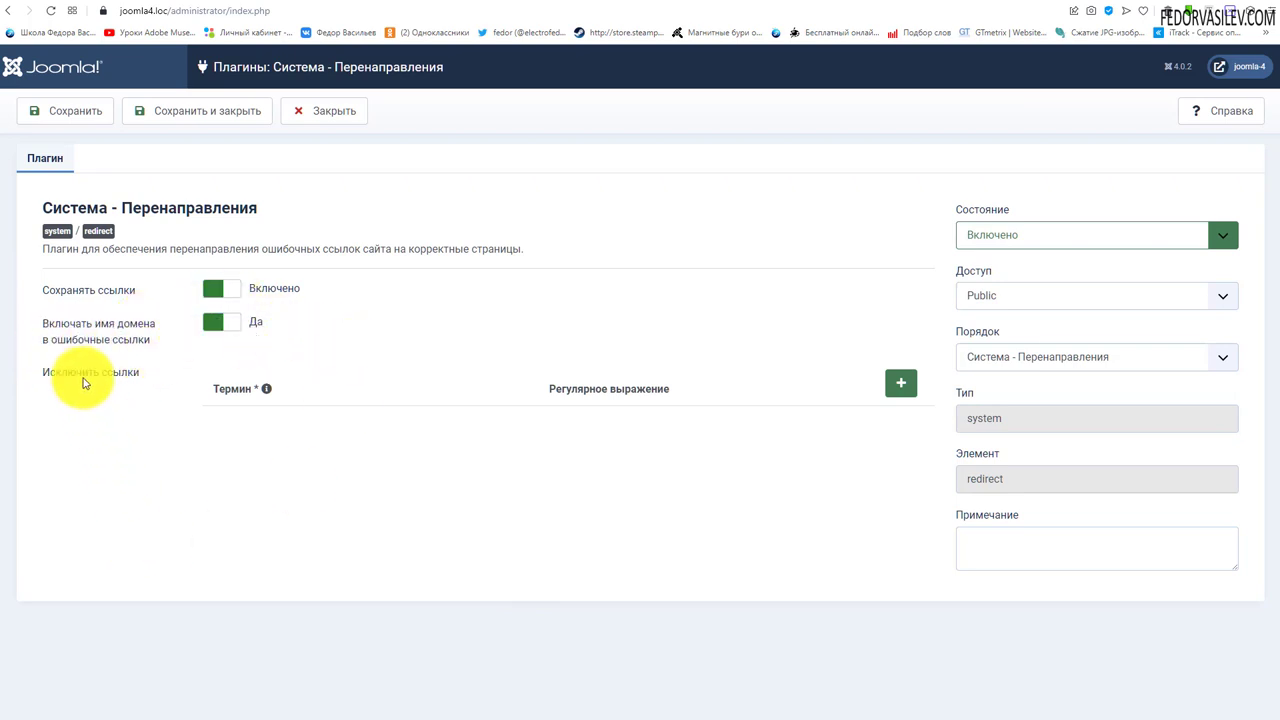
Try adding four empty rows under "Исключить ссылки" in the plugin settings and remove all of them.
{"action": "mouse_move", "coordinate": [266, 390]}
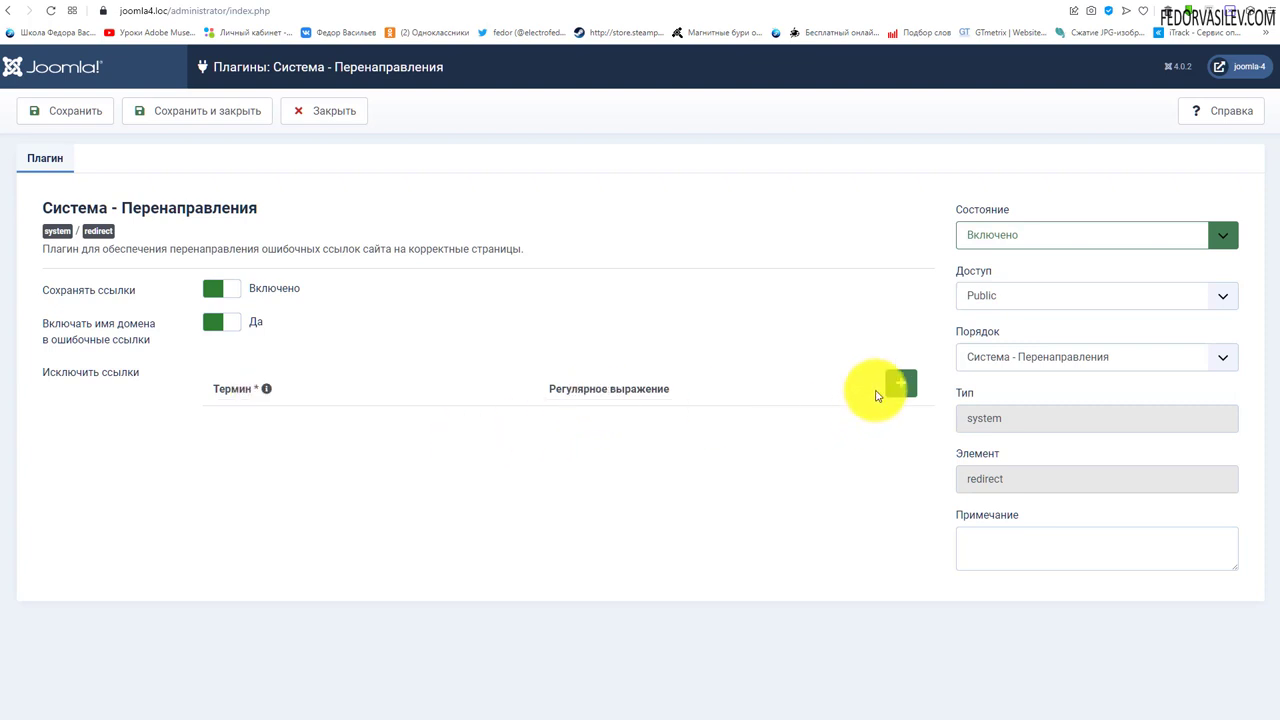
{"action": "left_click", "coordinate": [899, 384]}
{"action": "left_click", "coordinate": [252, 430]}
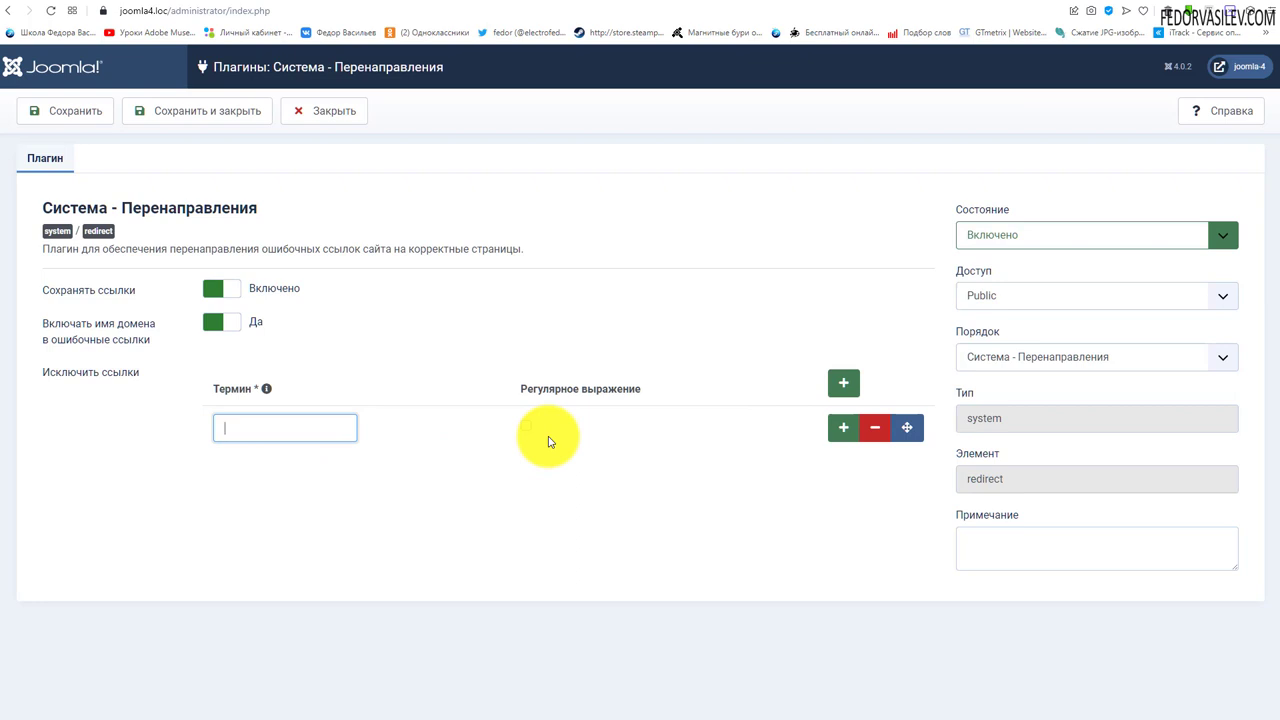
{"action": "left_click", "coordinate": [841, 386]}
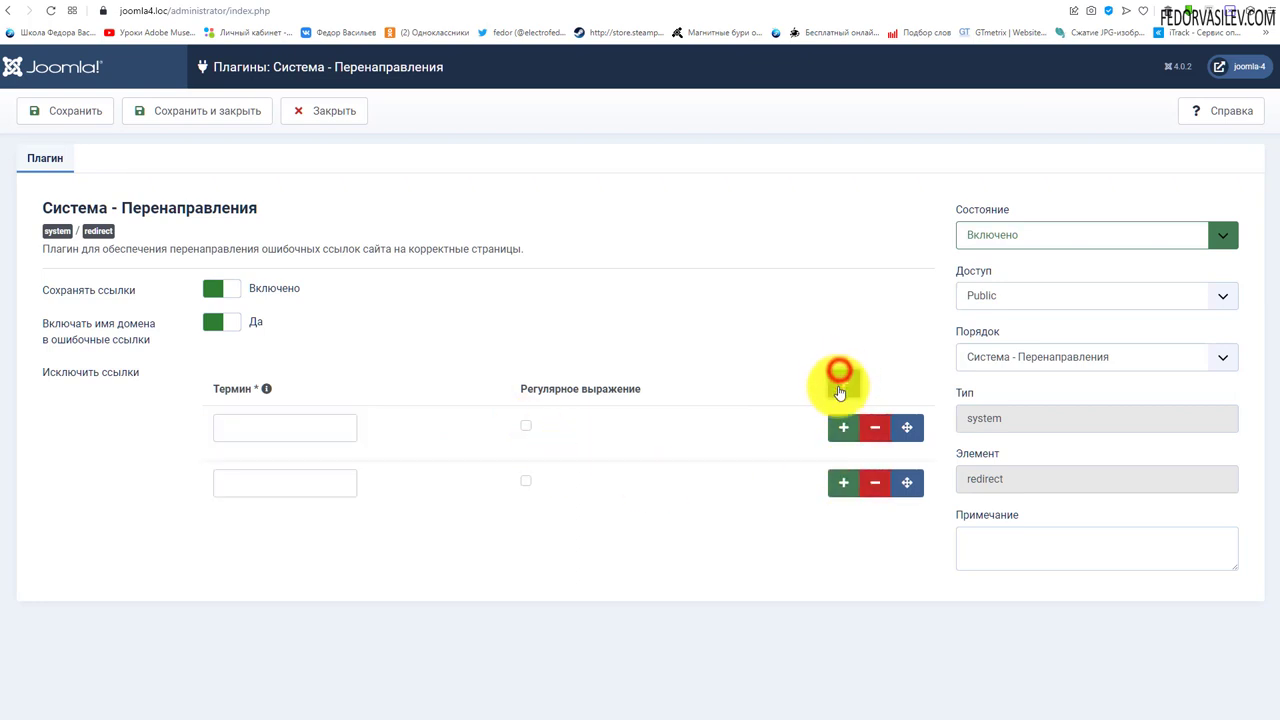
{"action": "left_click", "coordinate": [841, 386]}
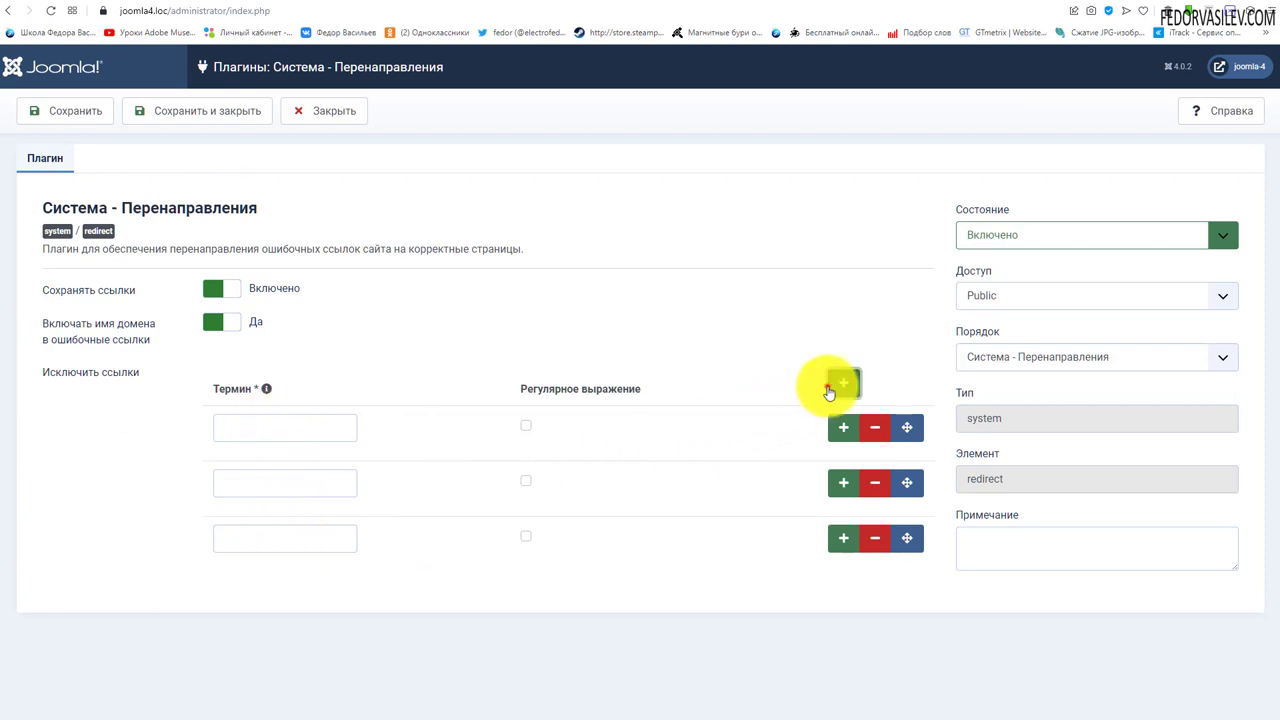
{"action": "left_click", "coordinate": [830, 384]}
{"action": "left_click", "coordinate": [875, 593]}
{"action": "left_click", "coordinate": [875, 538]}
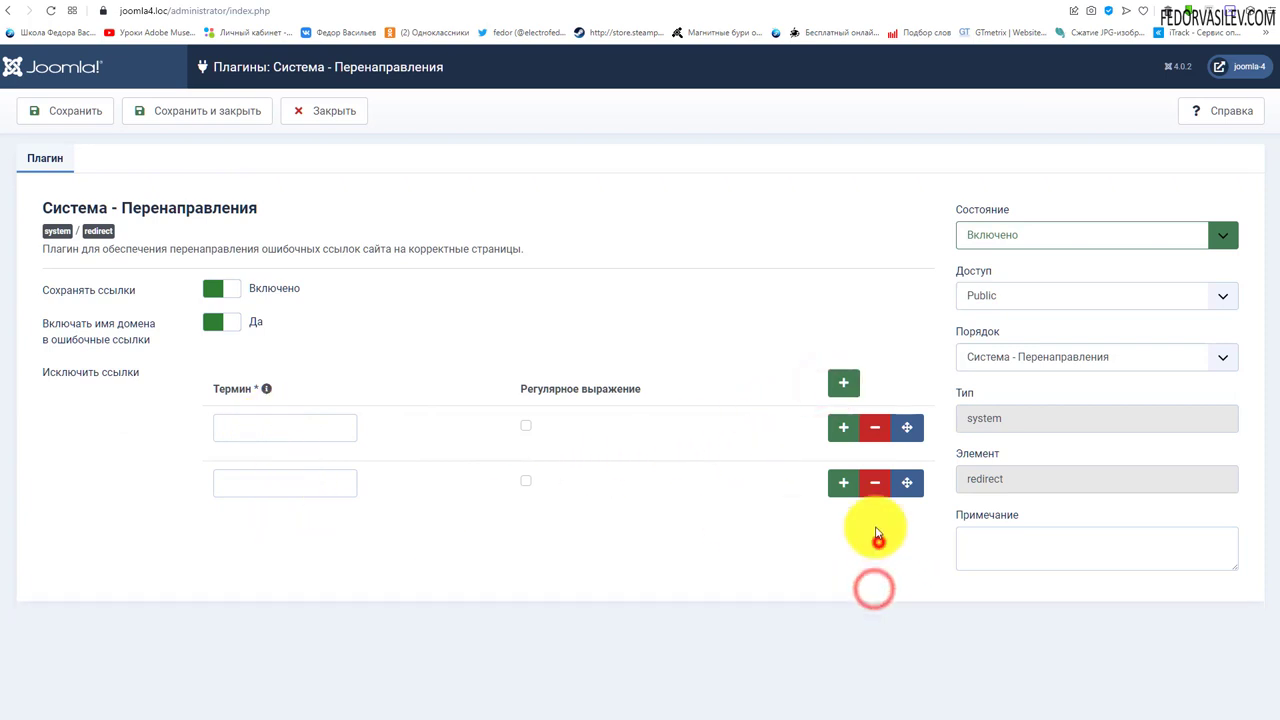
{"action": "left_click", "coordinate": [875, 483]}
{"action": "left_click", "coordinate": [875, 427]}
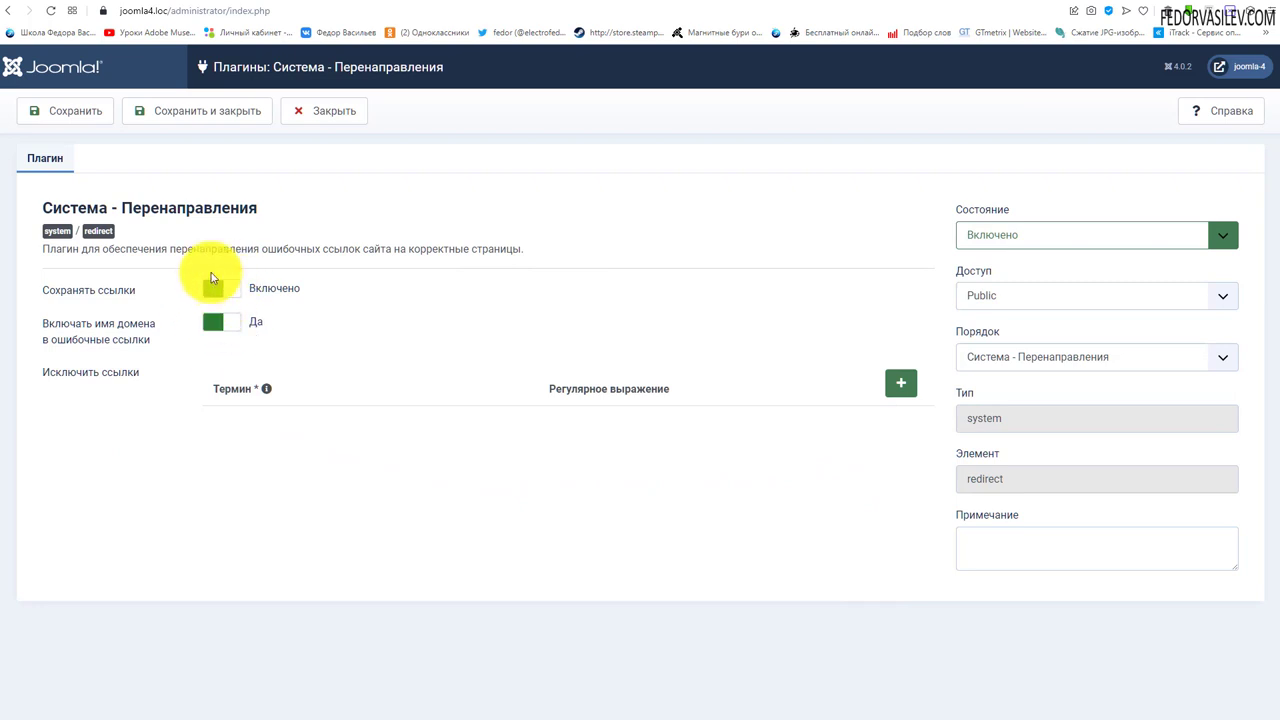
Save and close the redirect plugin, and read the plugin notice and the heading on the redirects page.
{"action": "left_click", "coordinate": [229, 110]}
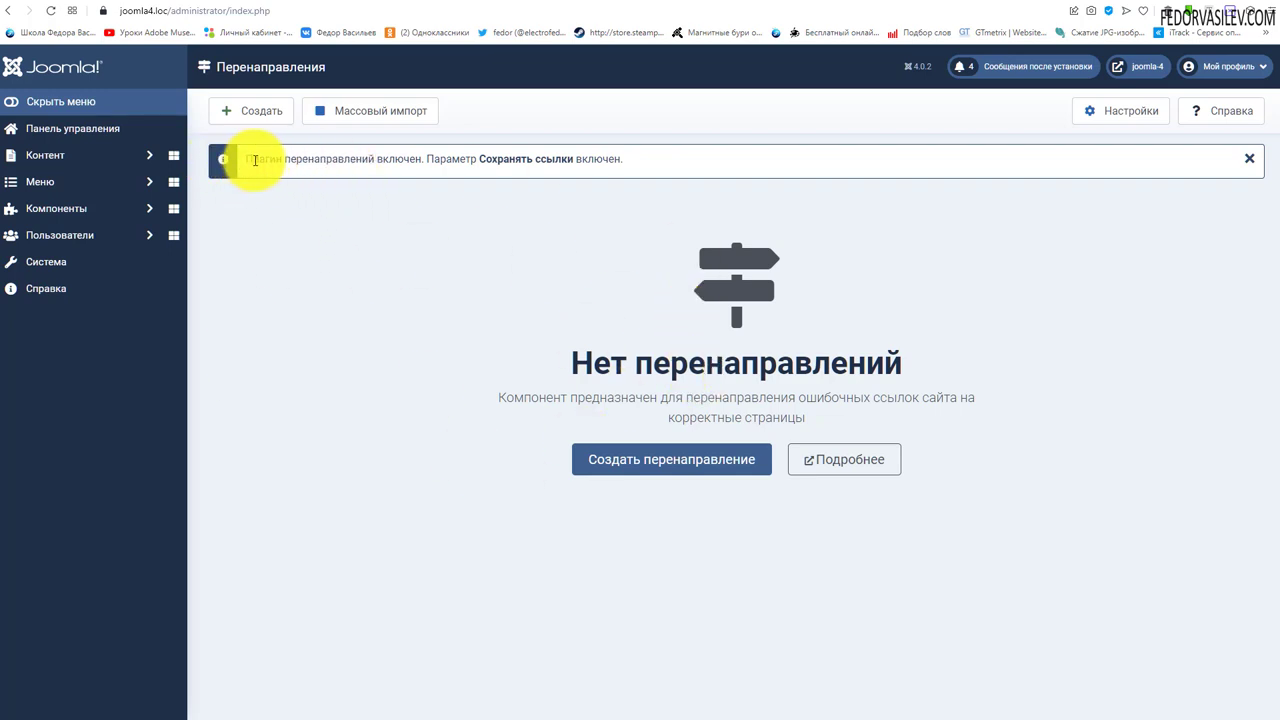
{"action": "left_click_drag", "start_coordinate": [246, 160], "coordinate": [371, 162]}
{"action": "left_click", "coordinate": [412, 224]}
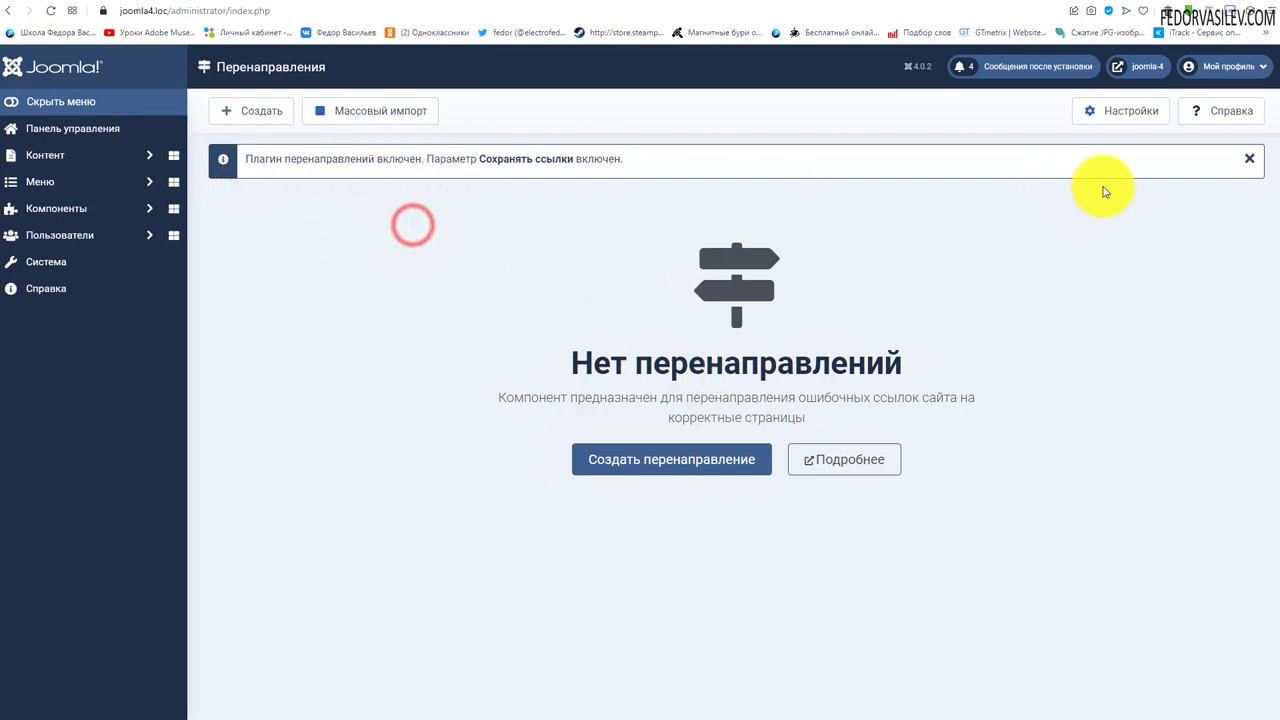
{"action": "left_click", "coordinate": [1249, 158]}
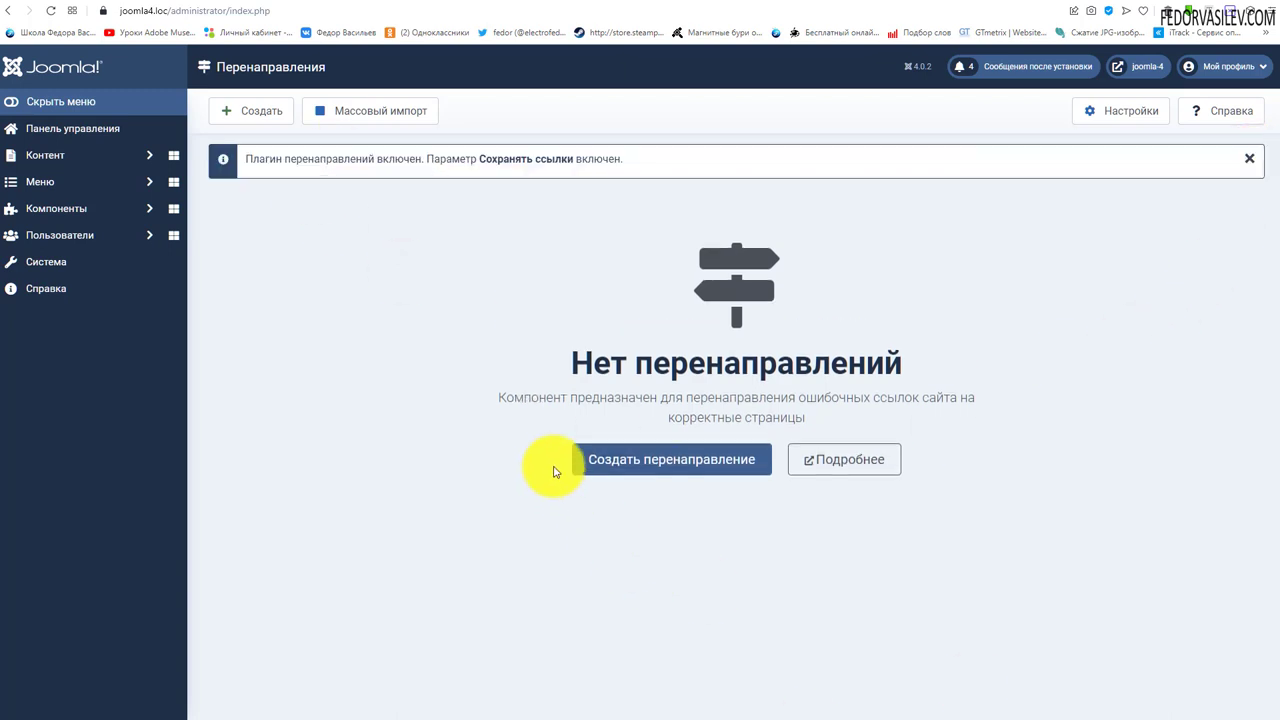
{"action": "left_click_drag", "start_coordinate": [572, 357], "coordinate": [848, 365]}
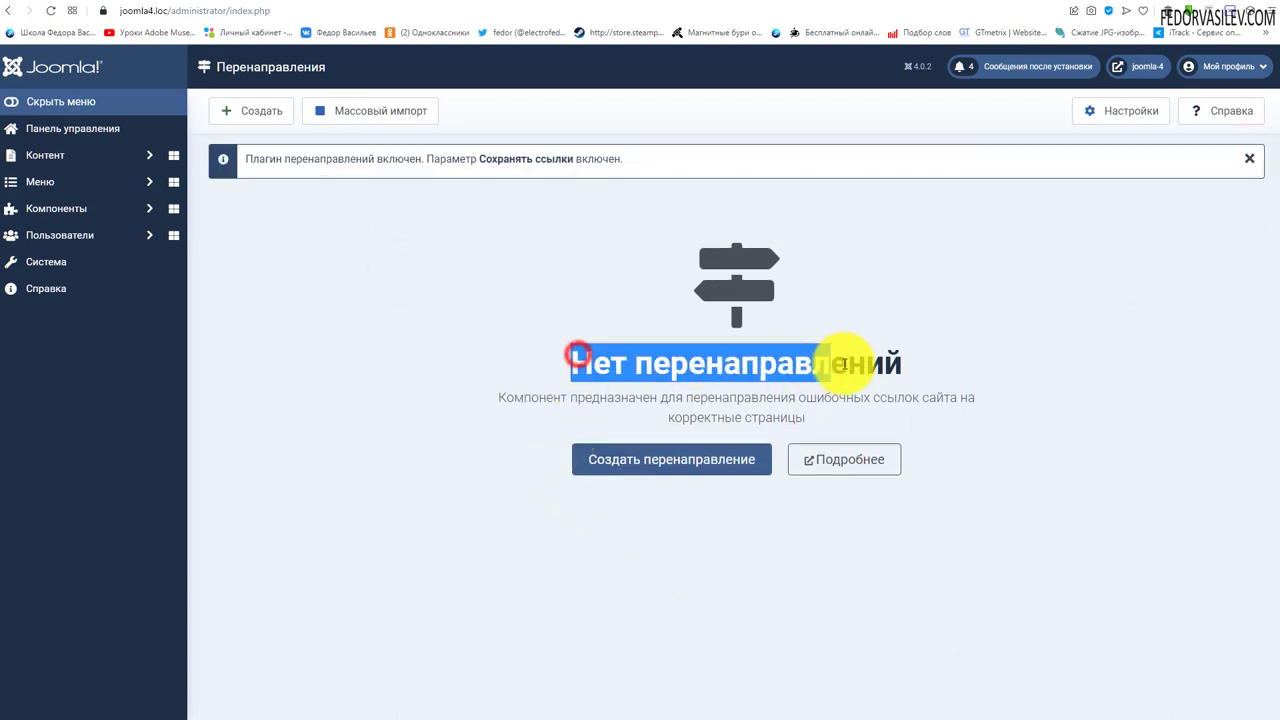
{"action": "left_click", "coordinate": [800, 600]}
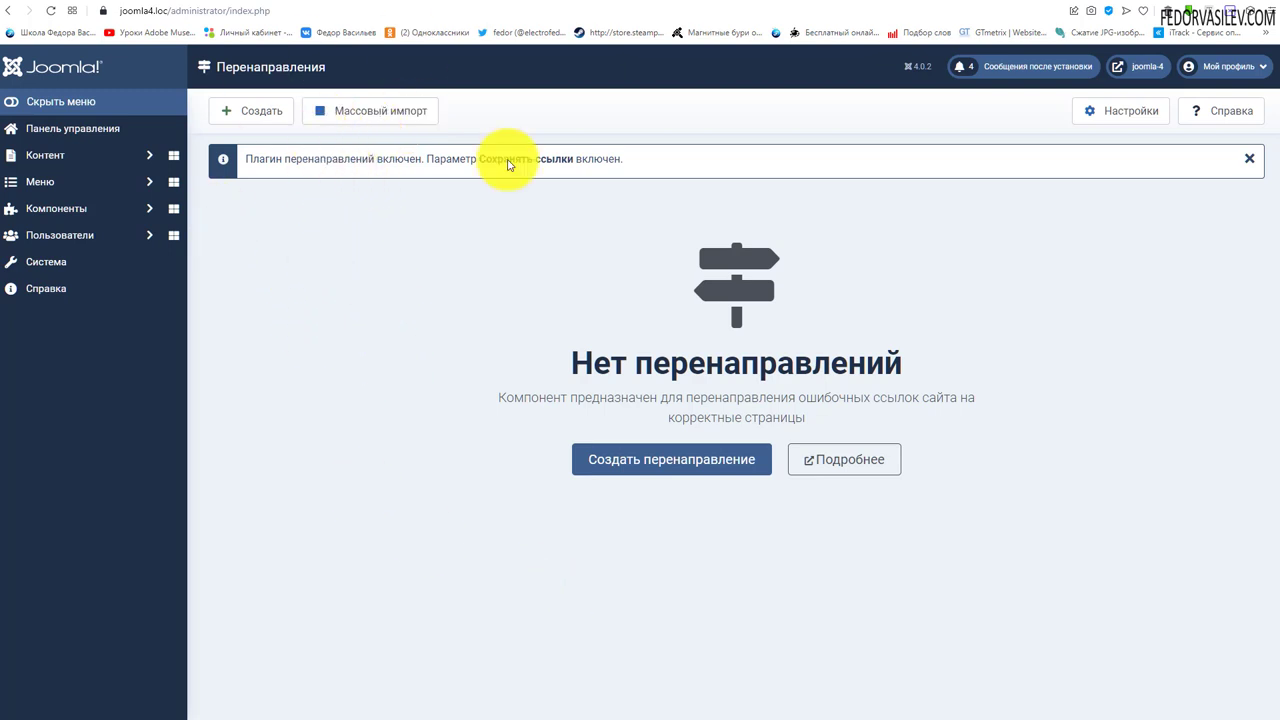
Open the bulk link import and enter three example lines reading "old-url|new-url", without trailing full stops.
{"action": "left_click", "coordinate": [354, 113]}
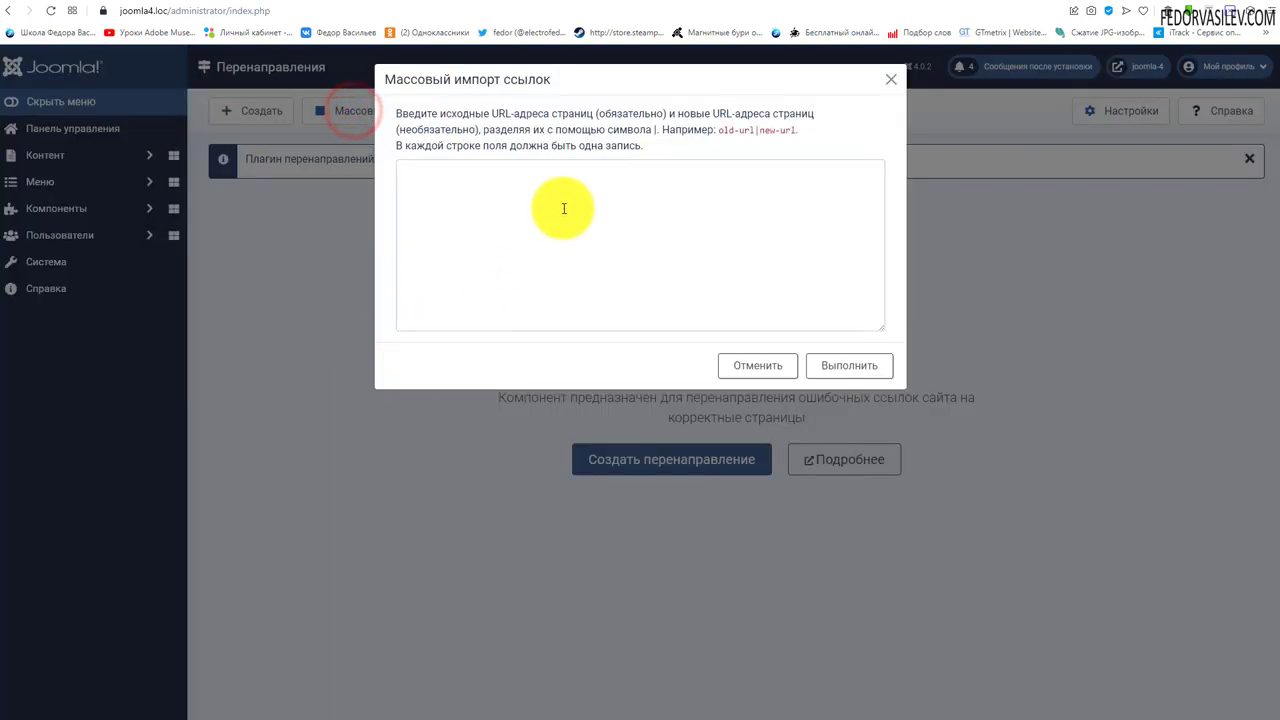
{"action": "left_click_drag", "start_coordinate": [657, 148], "coordinate": [441, 116]}
{"action": "left_click", "coordinate": [460, 126]}
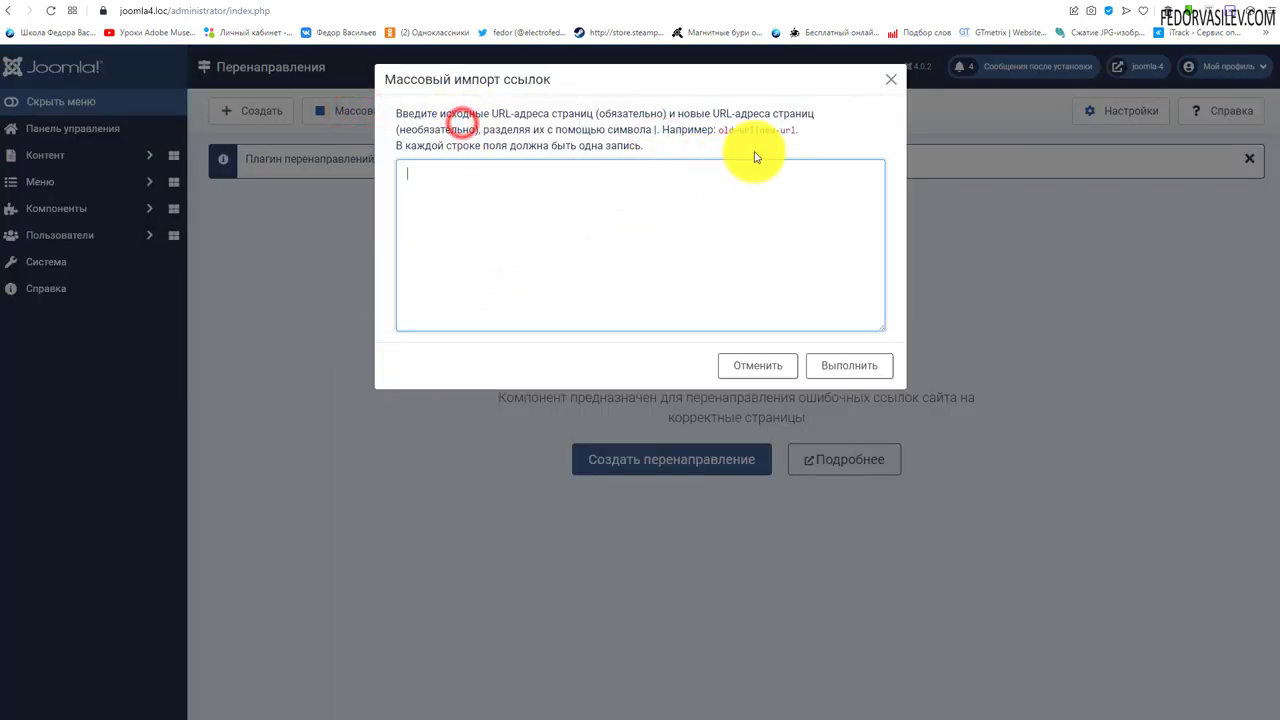
{"action": "left_click_drag", "start_coordinate": [798, 130], "coordinate": [727, 137]}
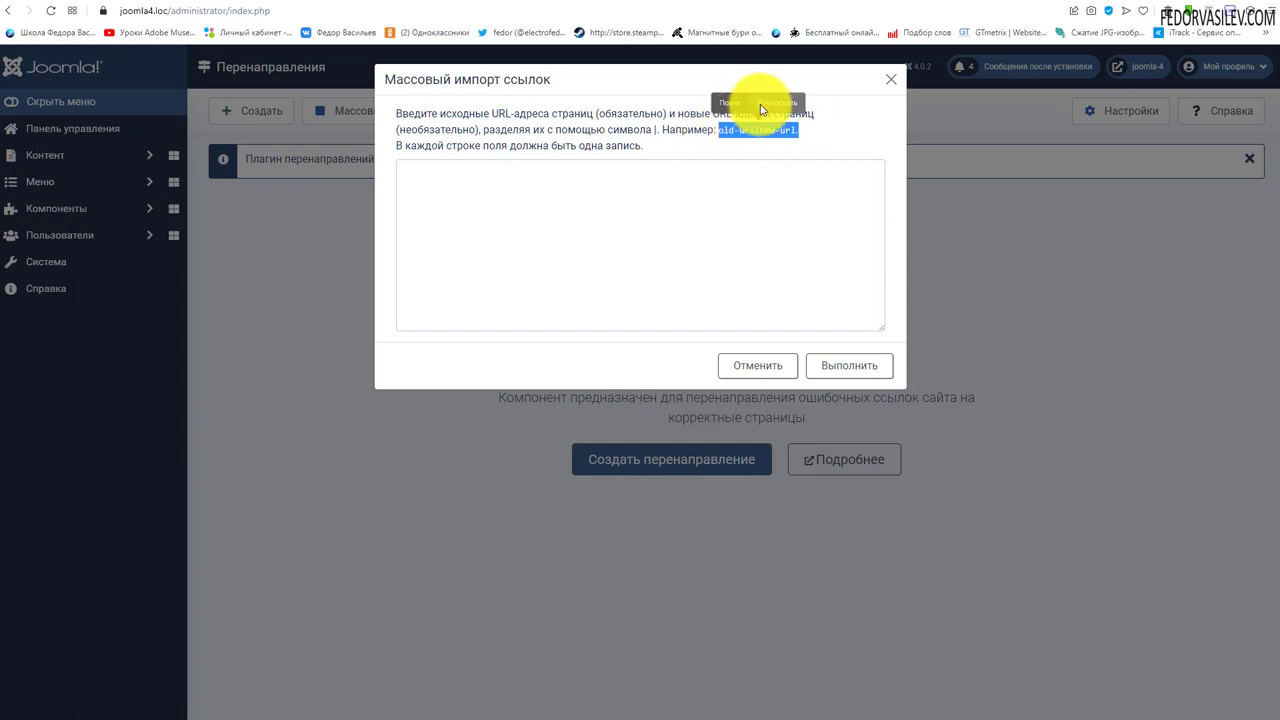
{"action": "left_click", "coordinate": [534, 189]}
{"action": "right_click", "coordinate": [534, 189]}
{"action": "left_click", "coordinate": [566, 290]}
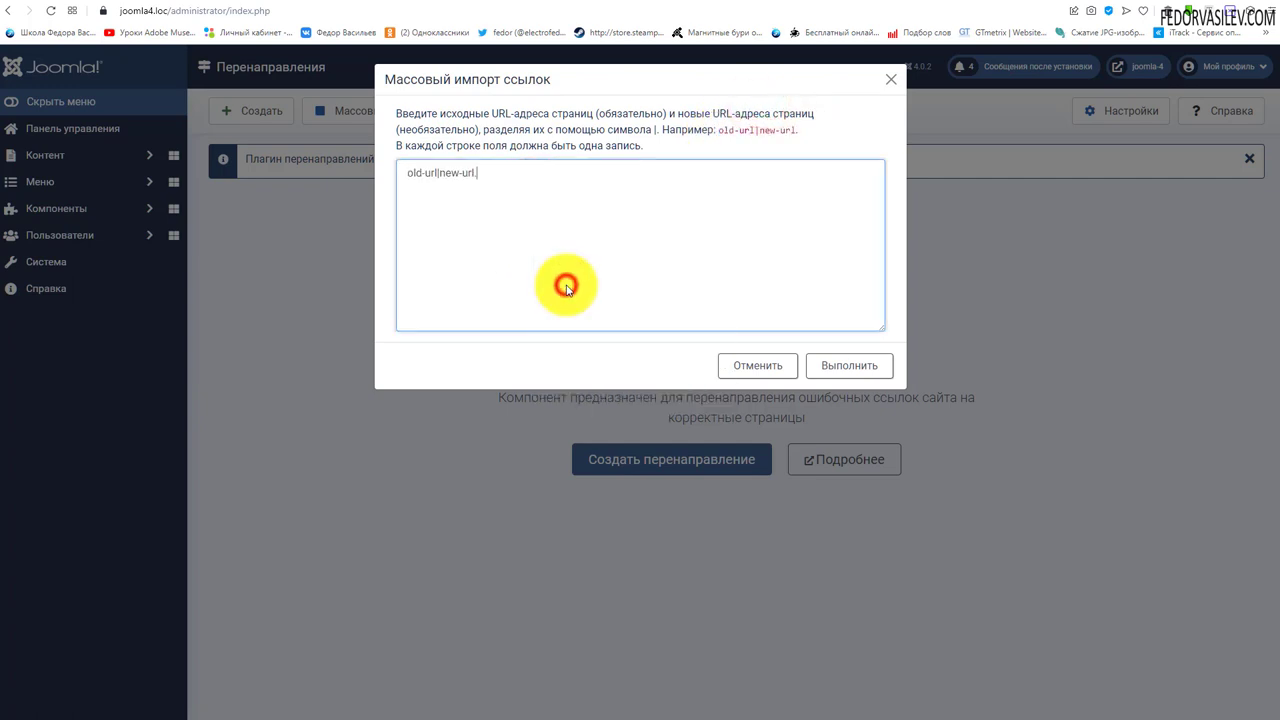
{"action": "key", "text": "BackSpace"}
{"action": "right_click", "coordinate": [473, 231]}
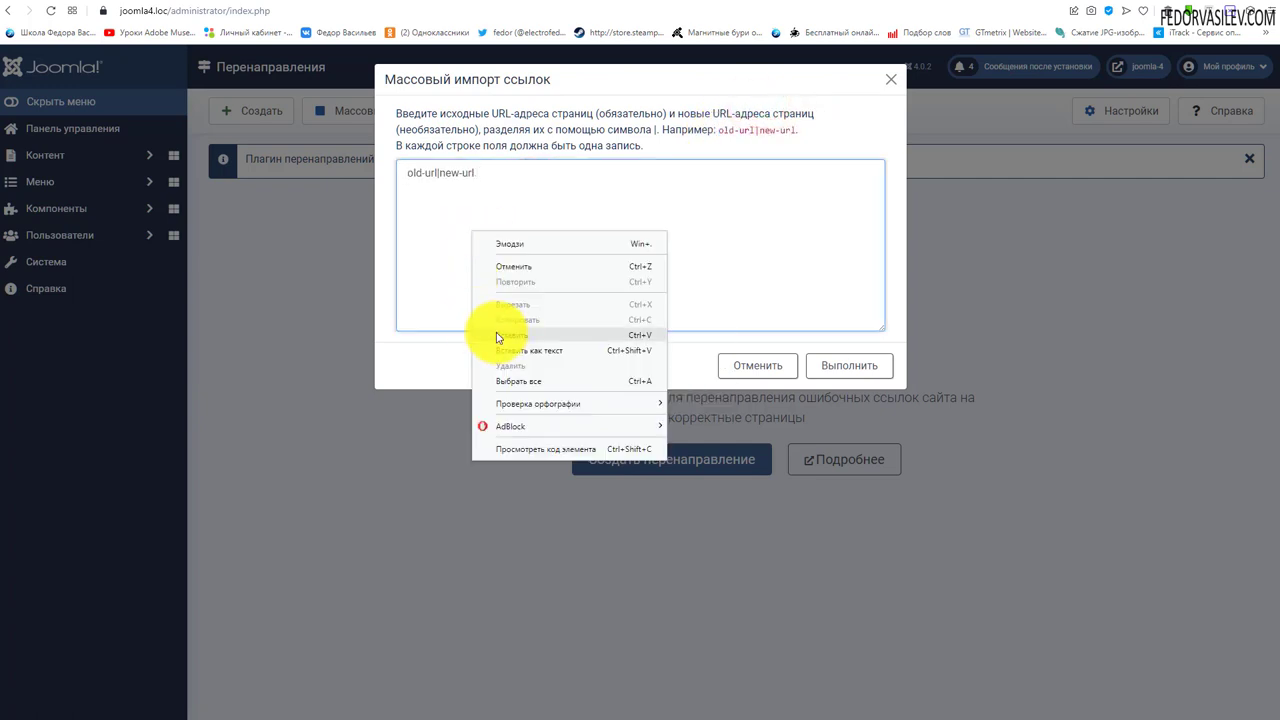
{"action": "left_click", "coordinate": [498, 334]}
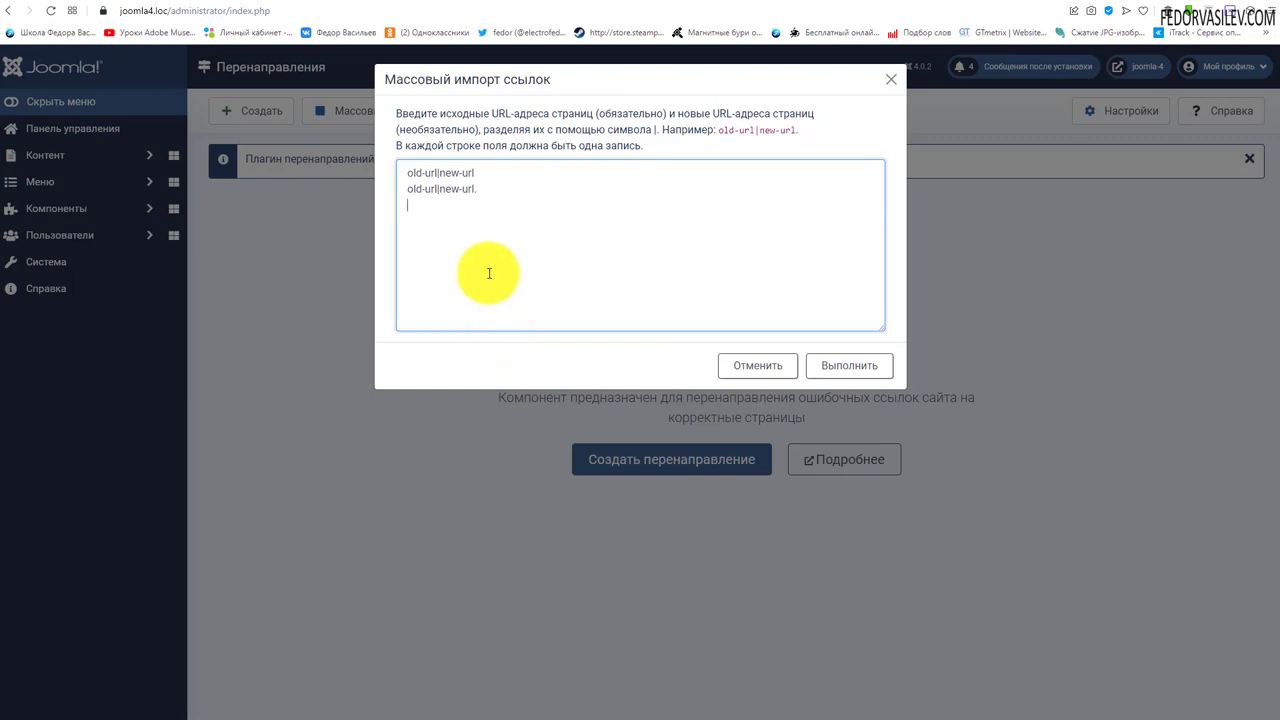
{"action": "type", "text": "old-url|new-url"}
{"action": "left_click", "coordinate": [481, 193]}
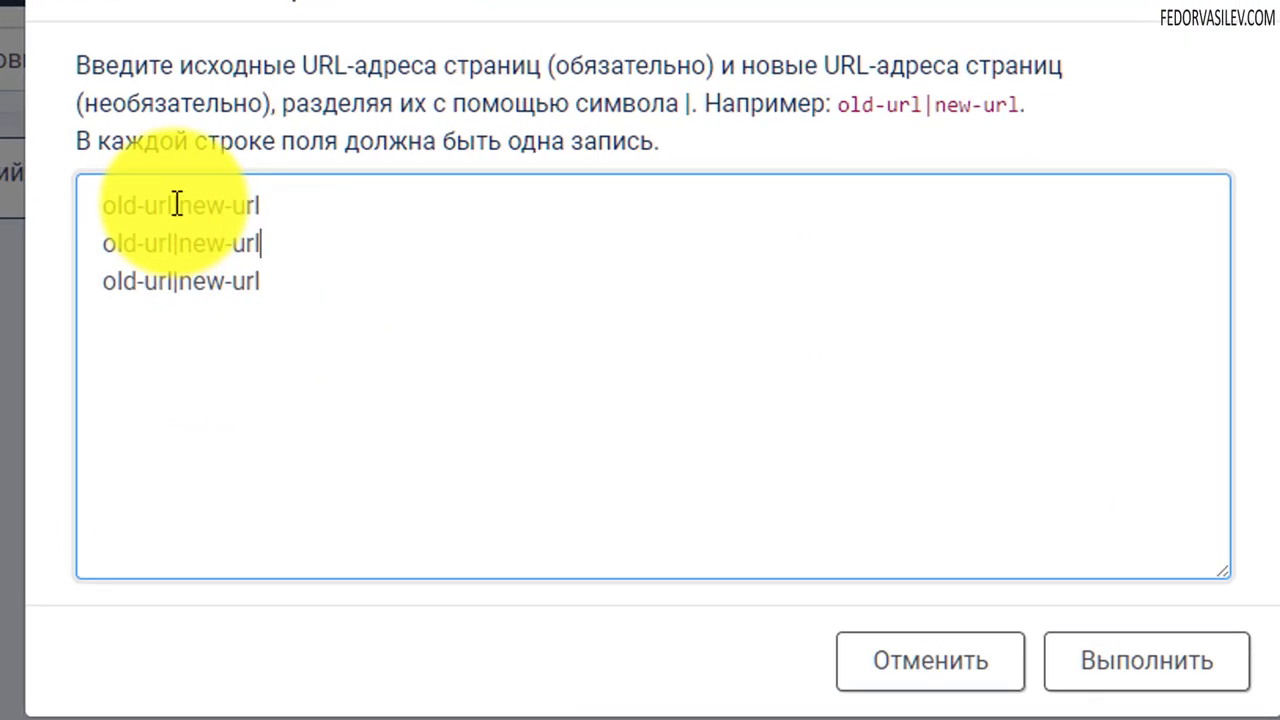
Examine the old and new address parts of the first import line, and cancel the bulk import.
{"action": "left_click", "coordinate": [437, 172]}
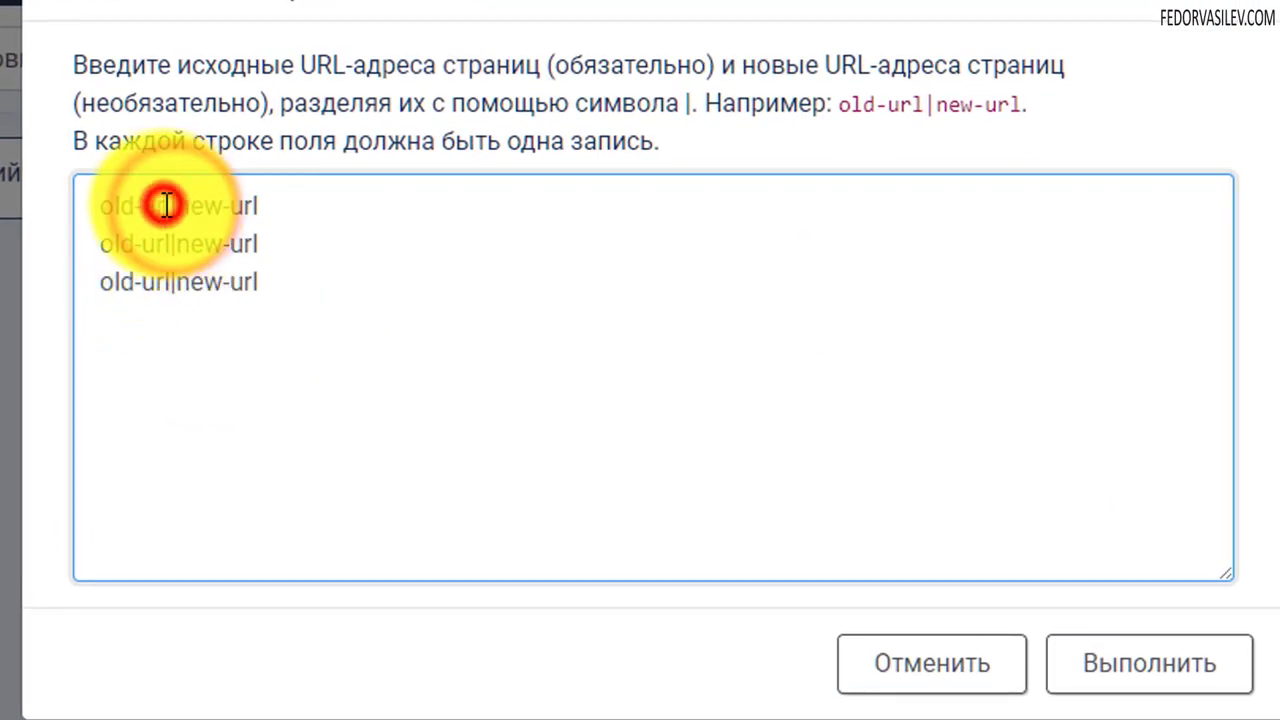
{"action": "left_click_drag", "start_coordinate": [165, 207], "coordinate": [92, 205]}
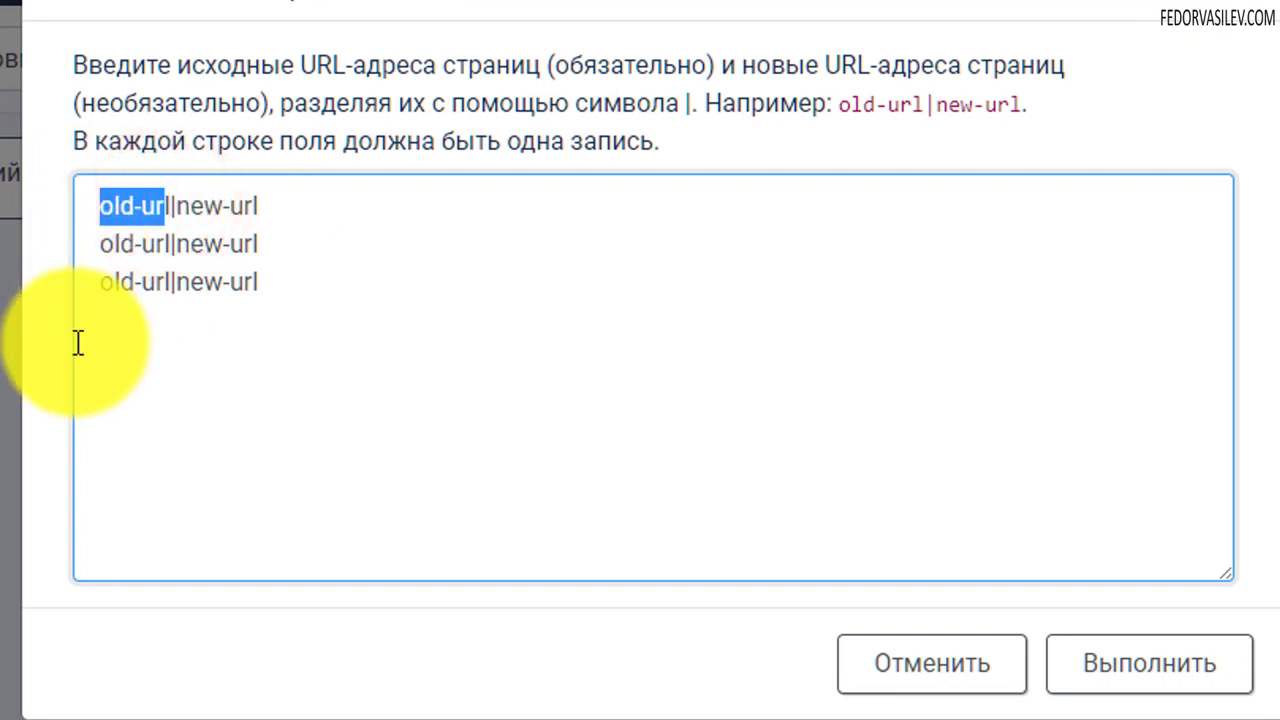
{"action": "left_click", "coordinate": [193, 274]}
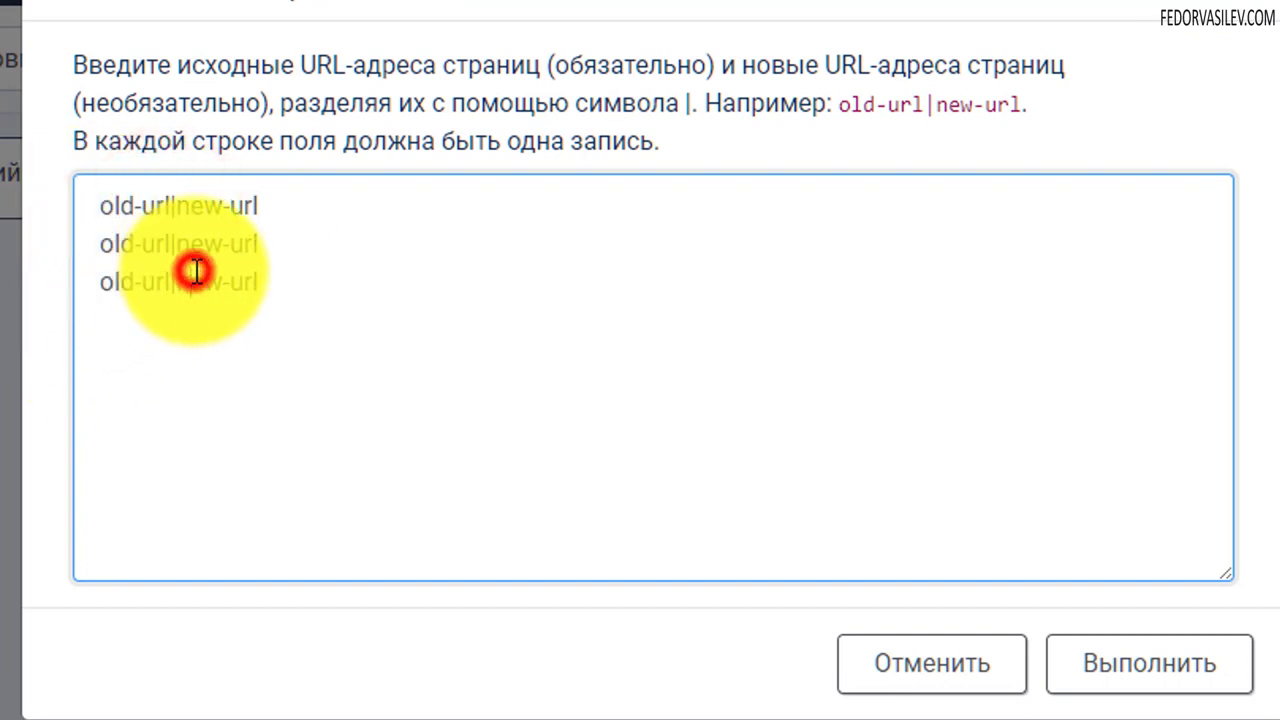
{"action": "left_click_drag", "start_coordinate": [174, 206], "coordinate": [100, 206]}
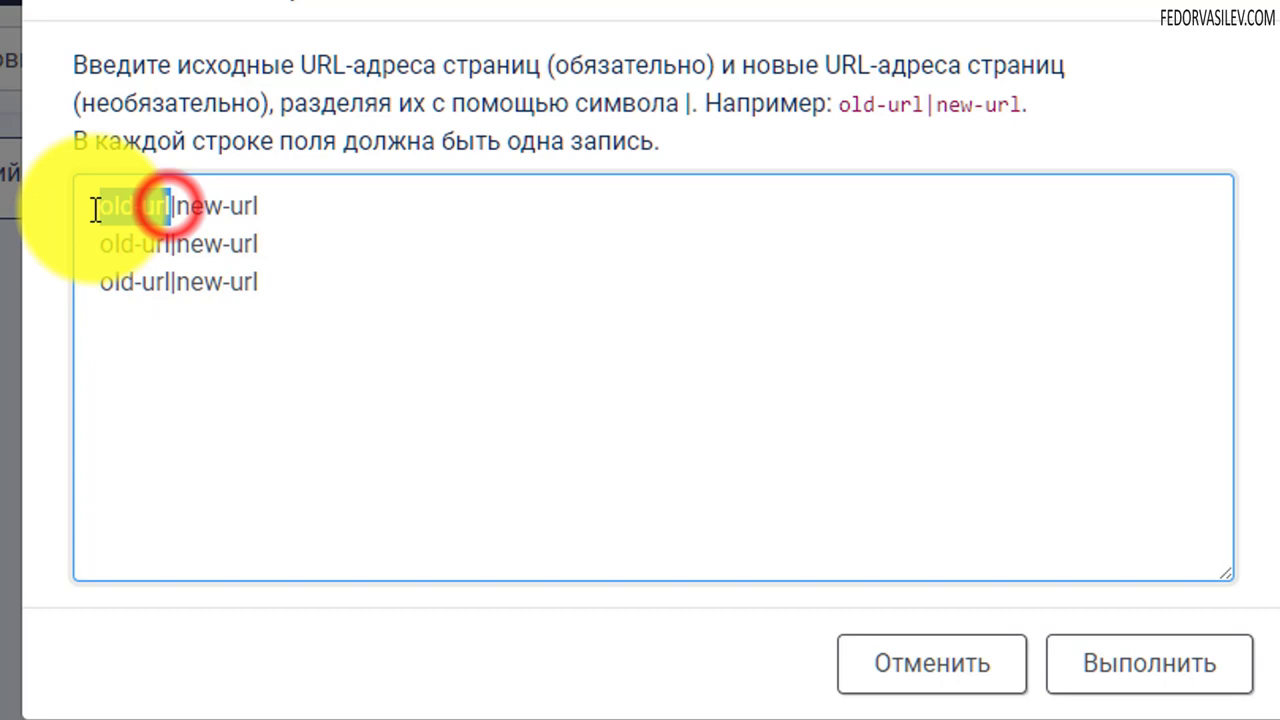
{"action": "left_click", "coordinate": [225, 287]}
{"action": "left_click_drag", "start_coordinate": [278, 205], "coordinate": [176, 205]}
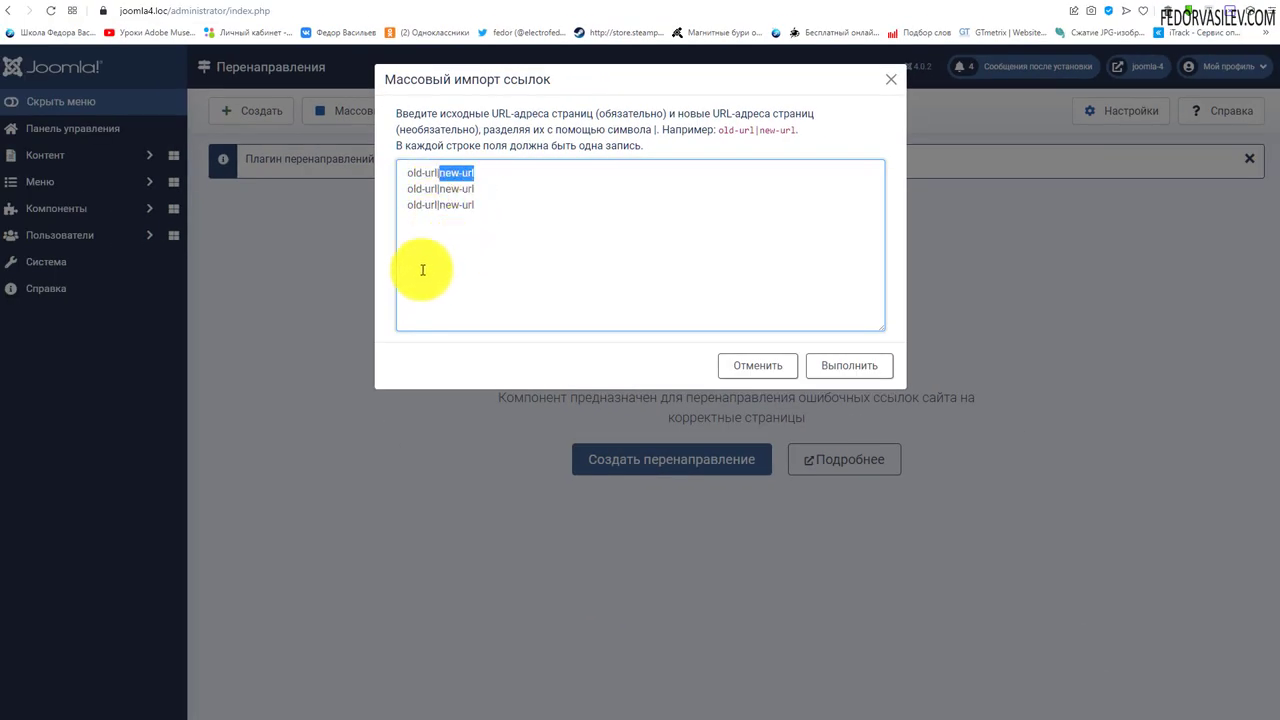
{"action": "left_click", "coordinate": [474, 278]}
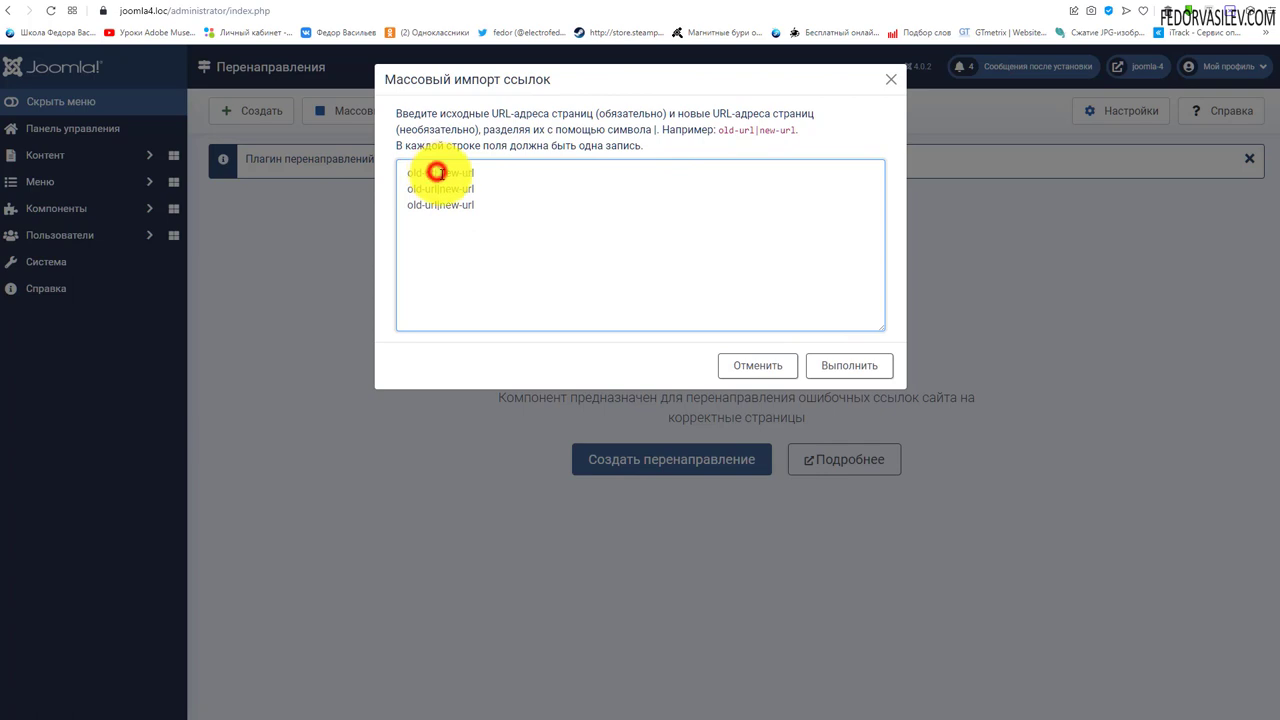
{"action": "left_click", "coordinate": [760, 366]}
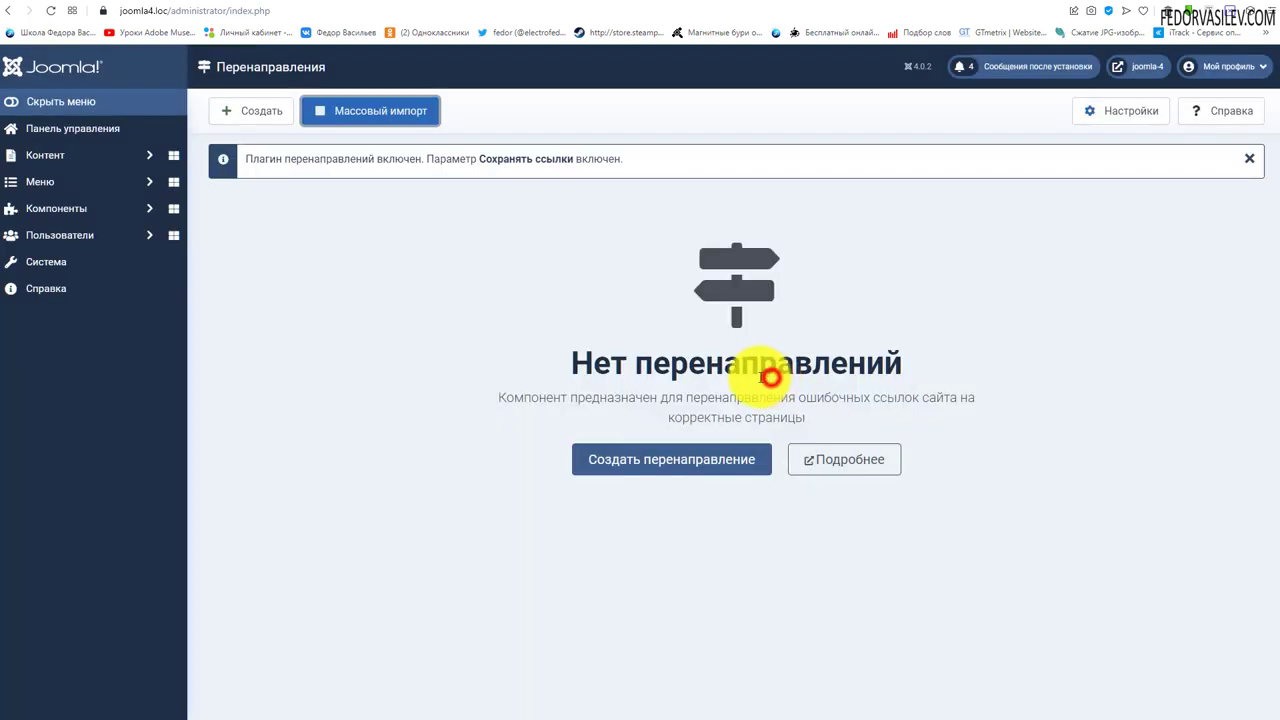
Open the redirects component's settings and examine the "Разделитель для импорта" option and its description.
{"action": "left_click", "coordinate": [1128, 115]}
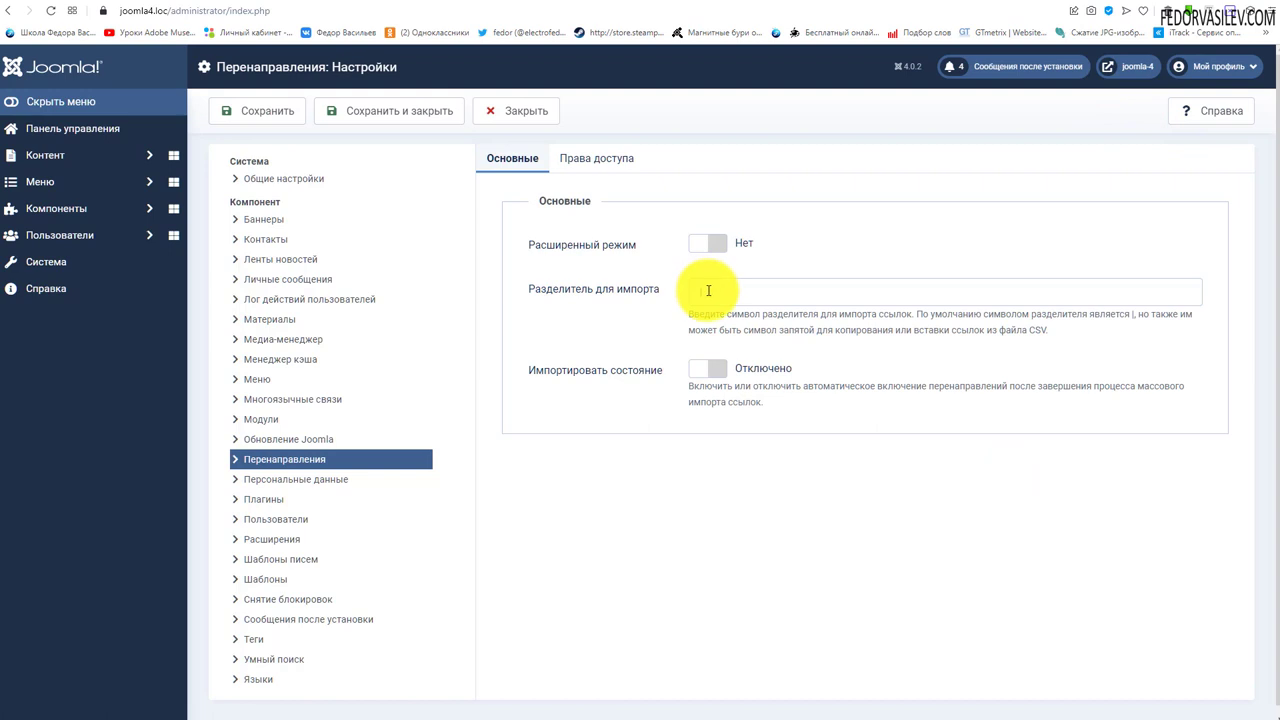
{"action": "left_click", "coordinate": [707, 290]}
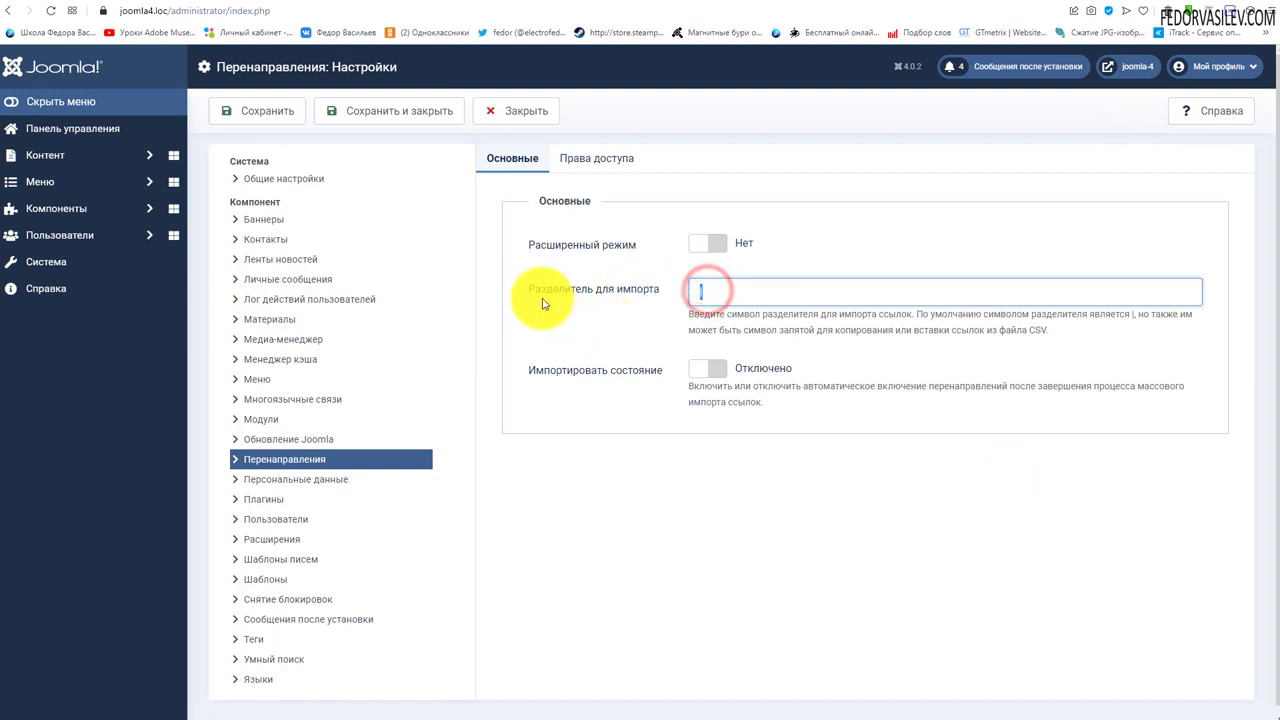
{"action": "left_click", "coordinate": [699, 286]}
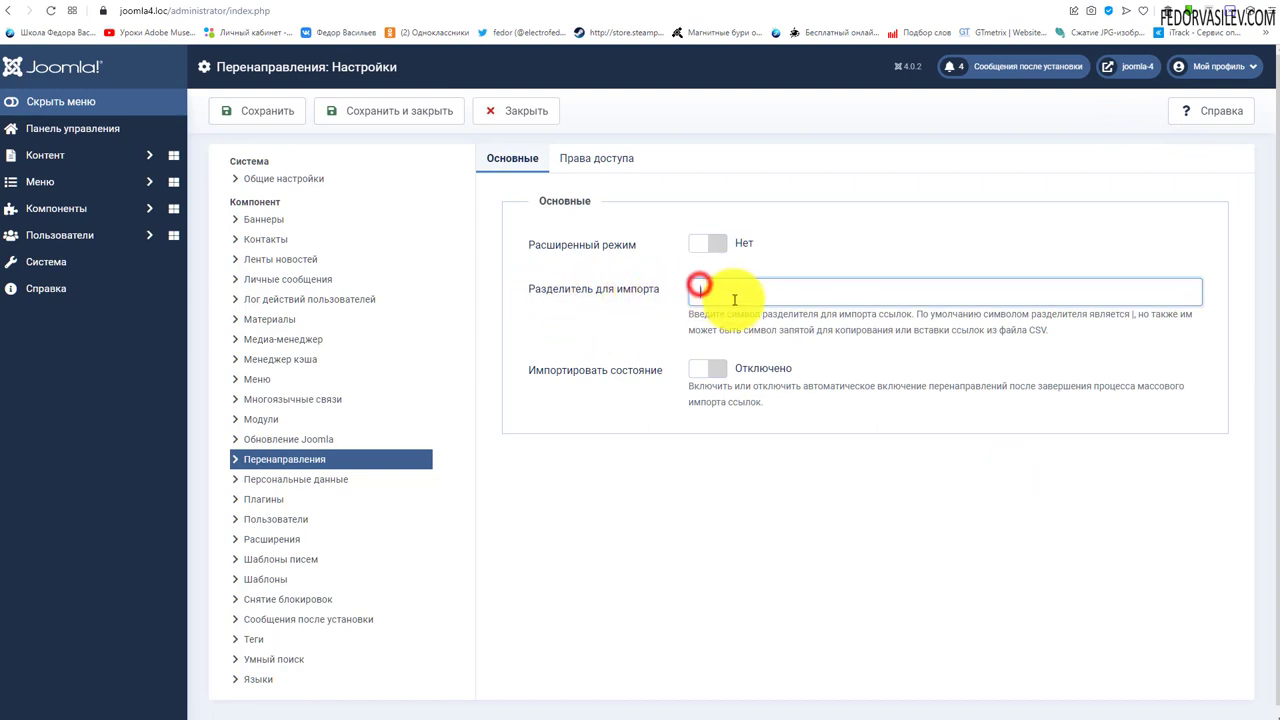
{"action": "double_click", "coordinate": [1046, 329]}
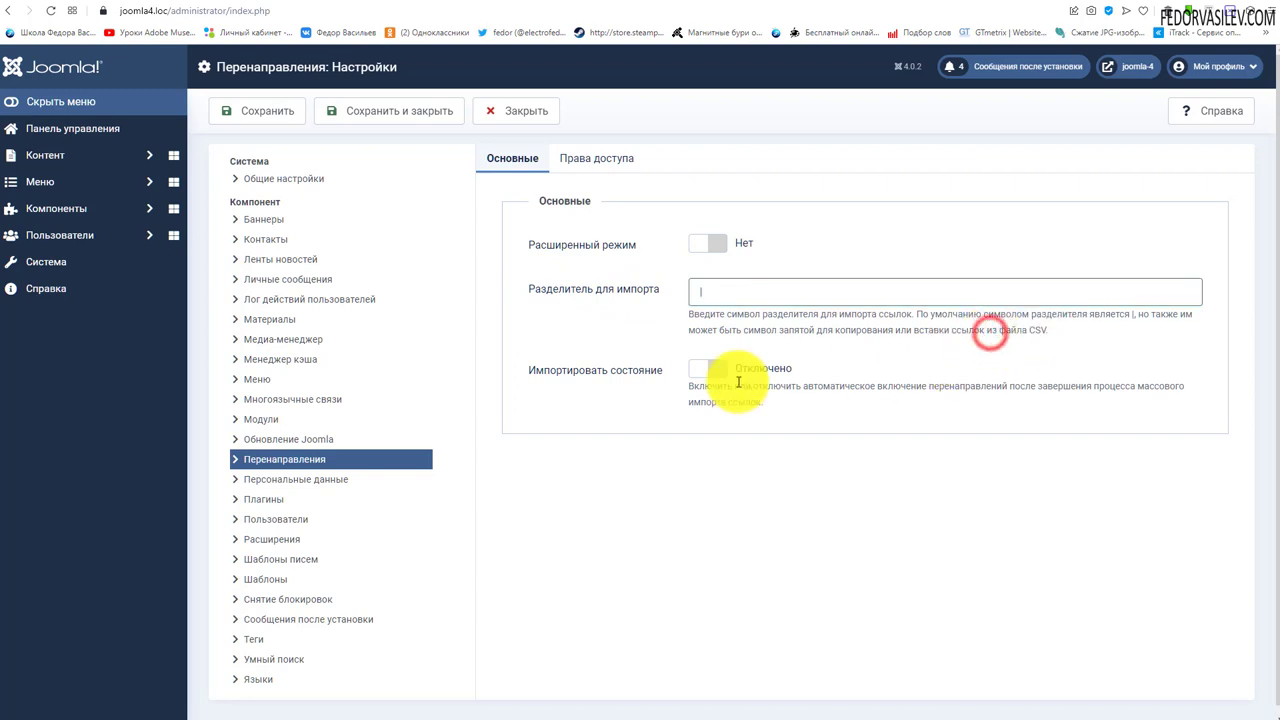
{"action": "left_click", "coordinate": [702, 291]}
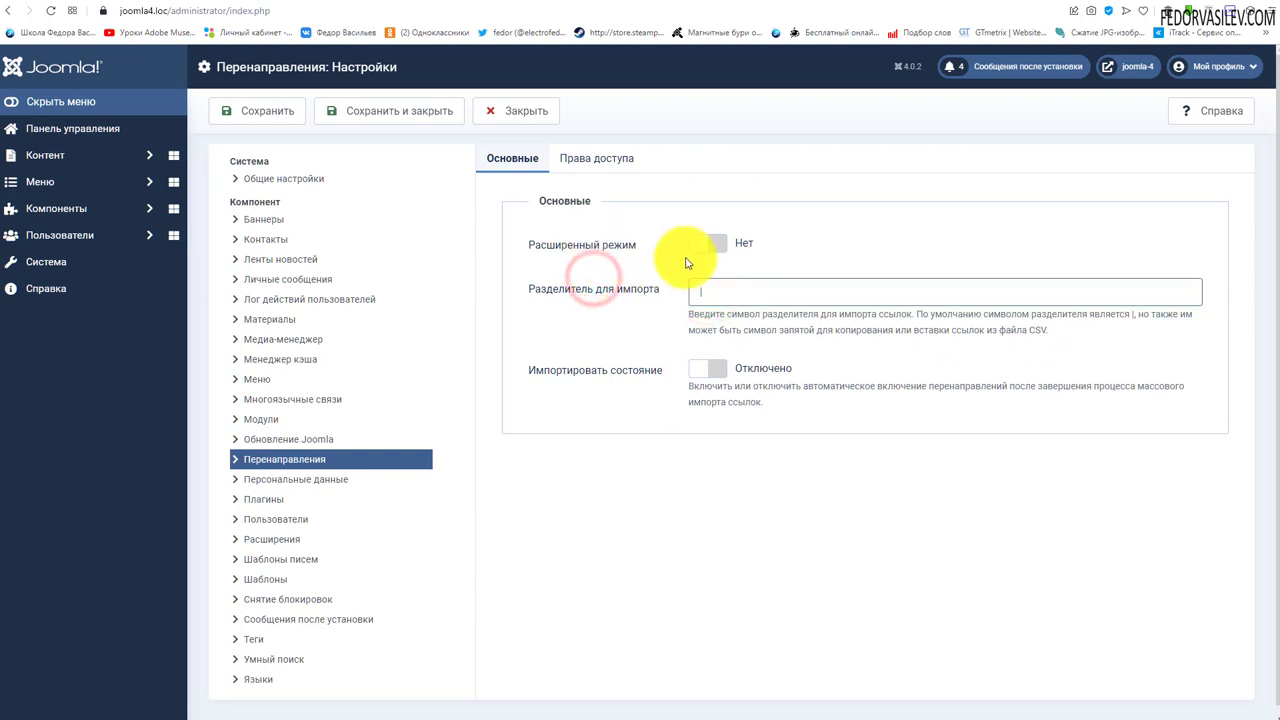
Toggle "Расширенный режим" on and back off, set "Импортировать состояние" to "Включено", and leave the redirects settings.
{"action": "left_click", "coordinate": [717, 248]}
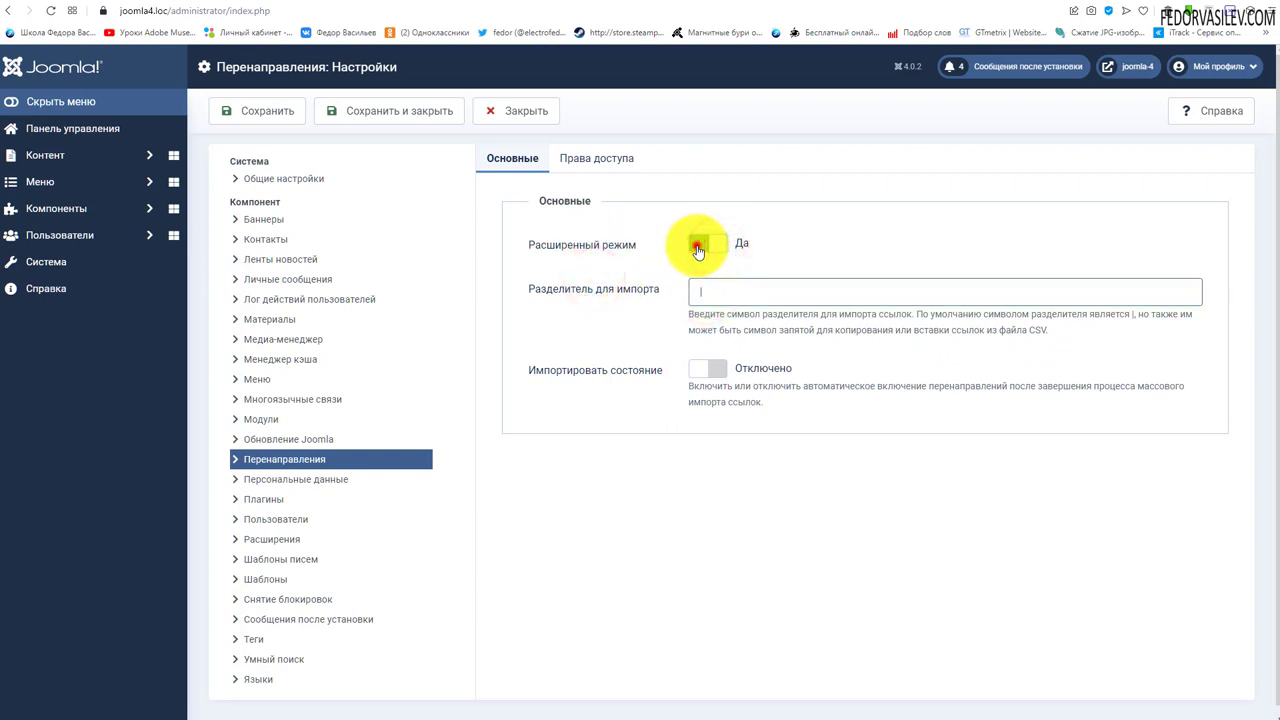
{"action": "left_click", "coordinate": [698, 248]}
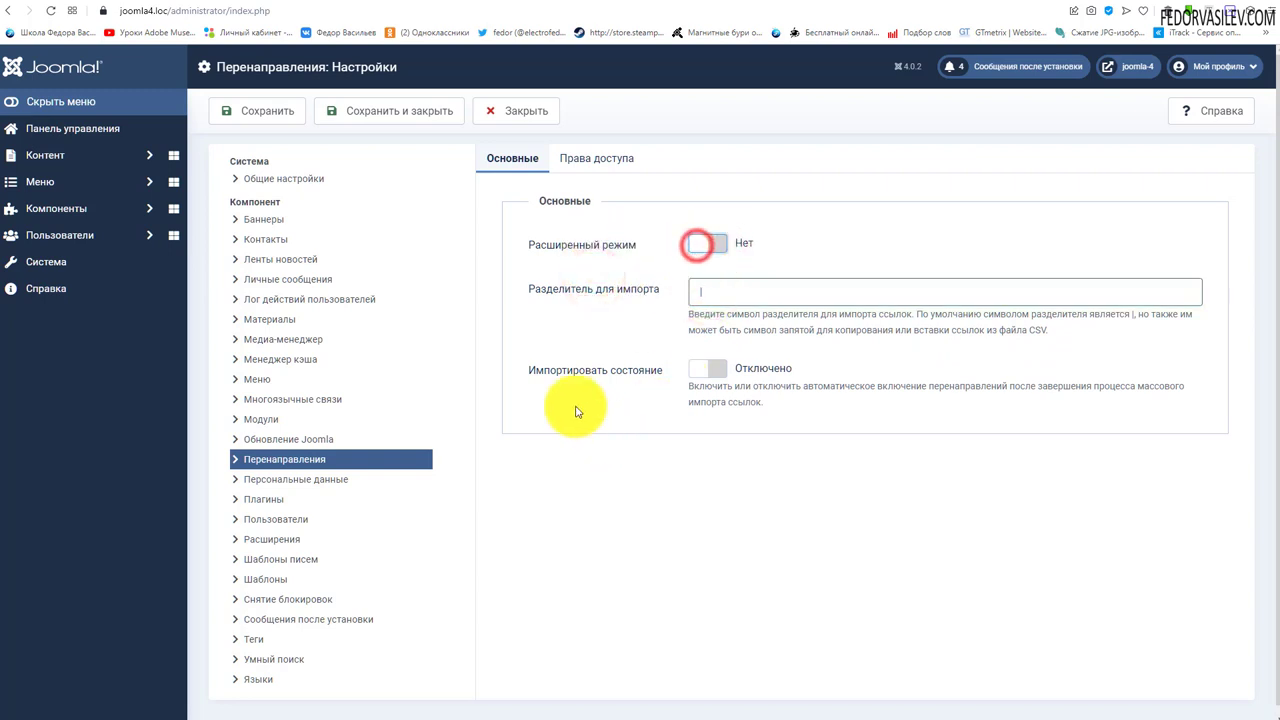
{"action": "left_click", "coordinate": [657, 385]}
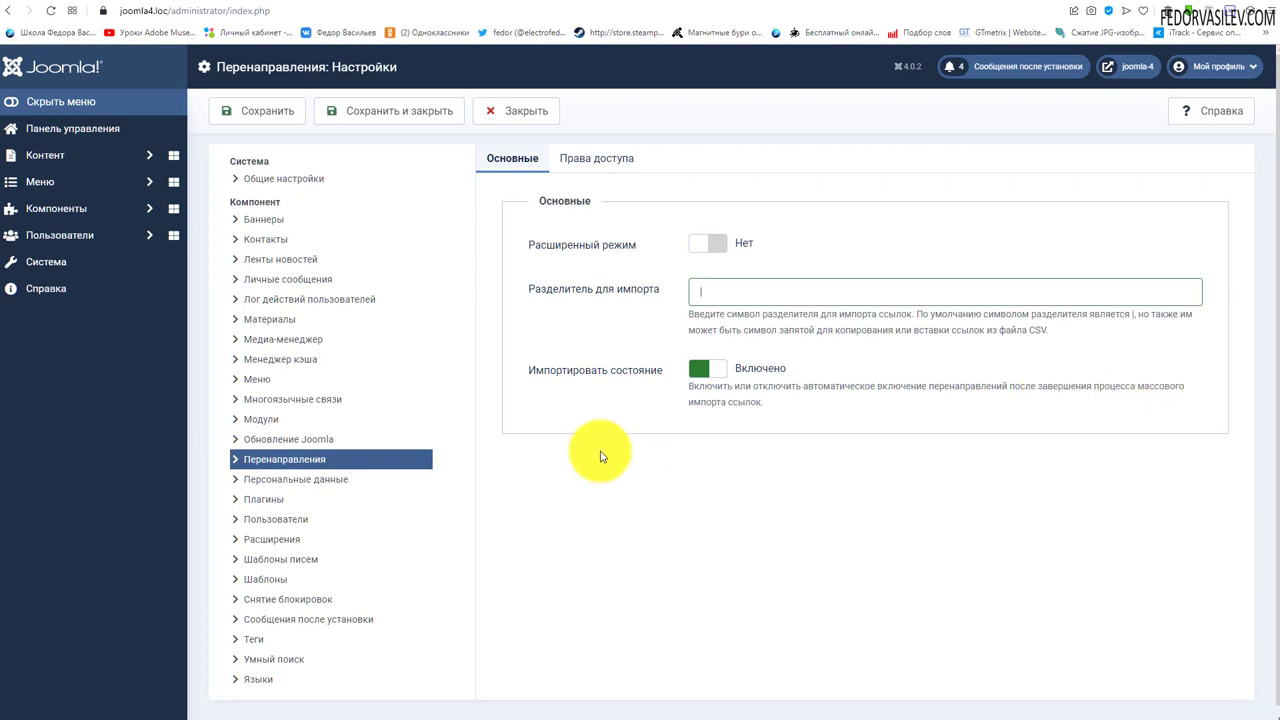
{"action": "key", "text": "j"}
{"action": "key", "text": "q"}
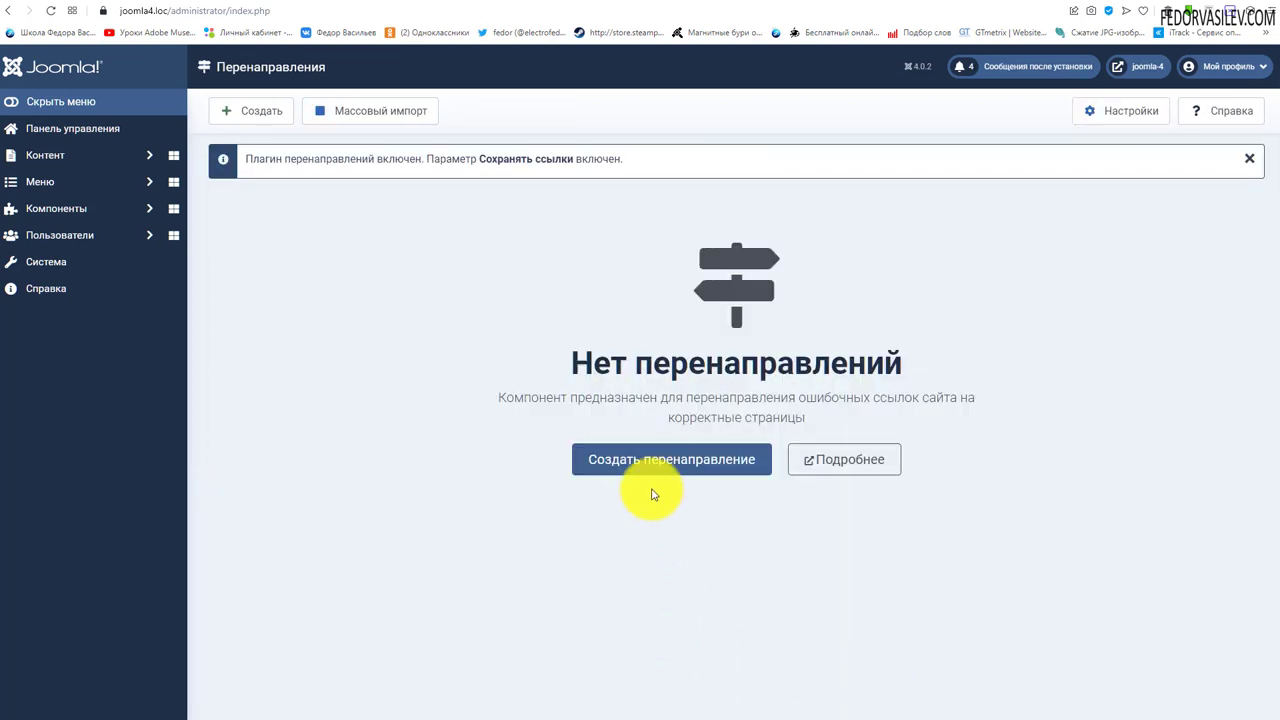
Visit the nonexistent page joomla4.loc/234 on the site's front end and examine its address and error text.
{"action": "left_click", "coordinate": [255, 112]}
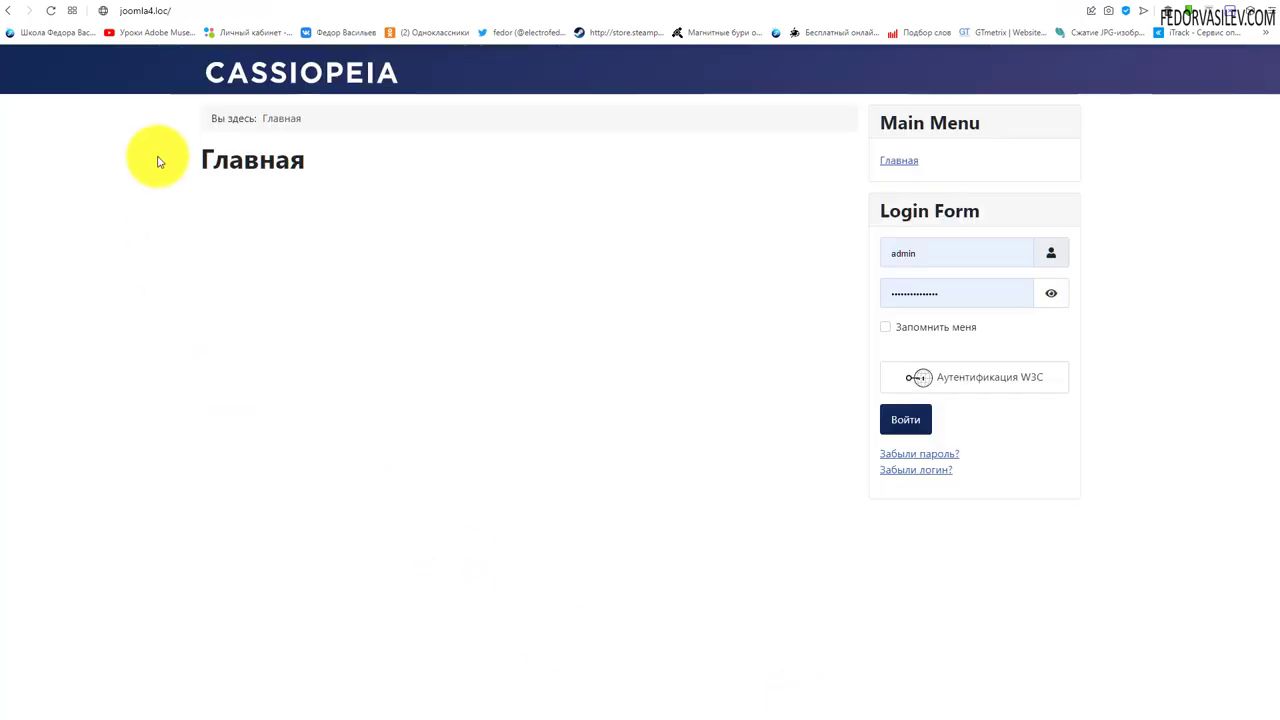
{"action": "left_click", "coordinate": [193, 11]}
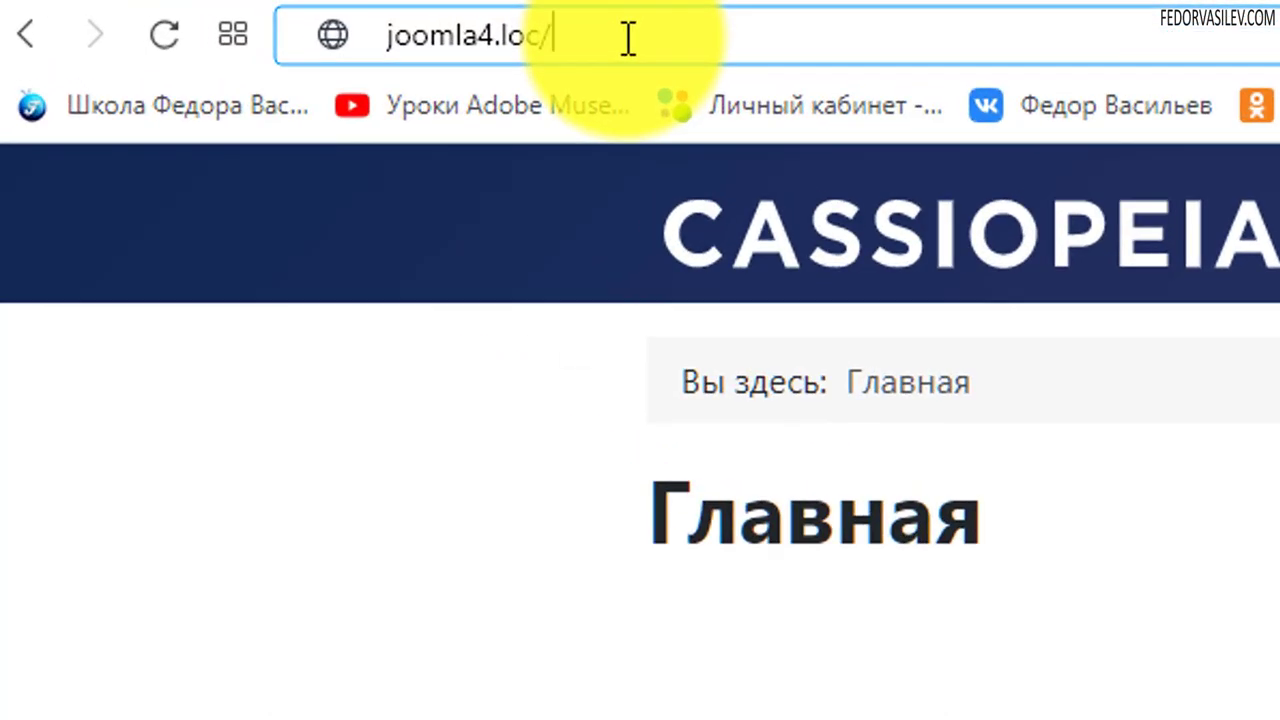
{"action": "type", "text": "234"}
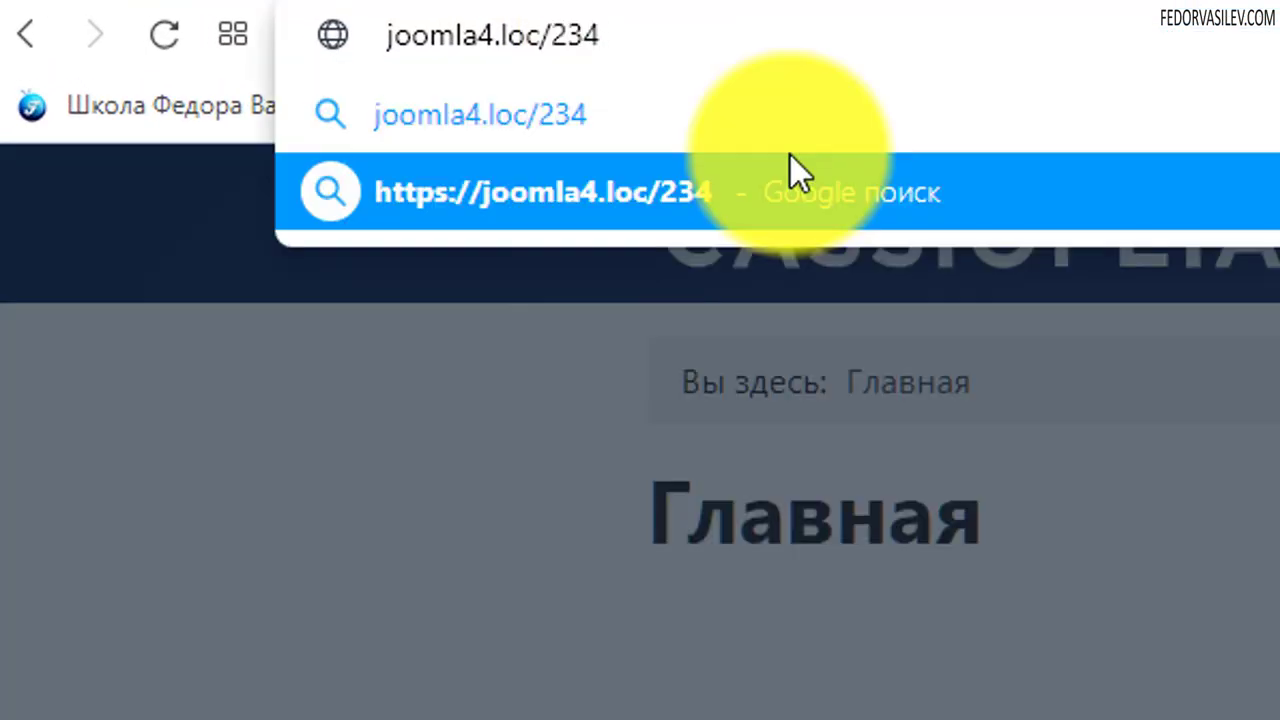
{"action": "key", "text": "Return"}
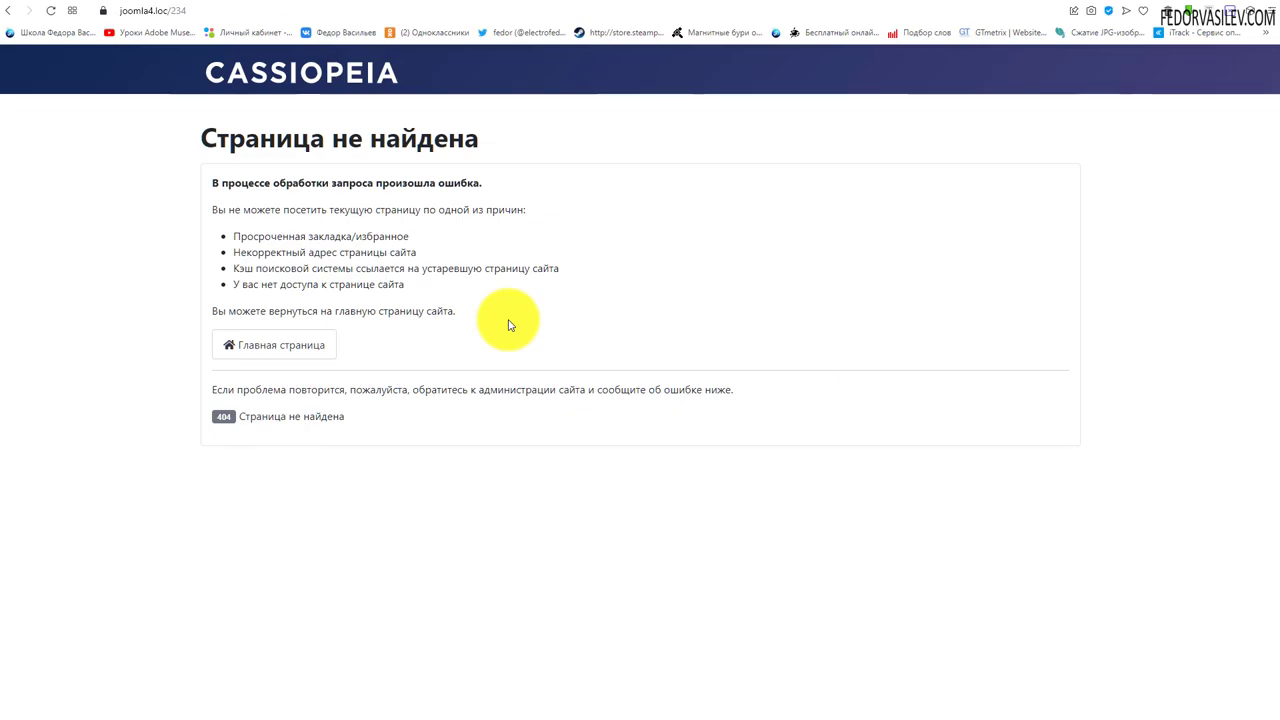
{"action": "left_click", "coordinate": [154, 18]}
{"action": "left_click", "coordinate": [153, 10]}
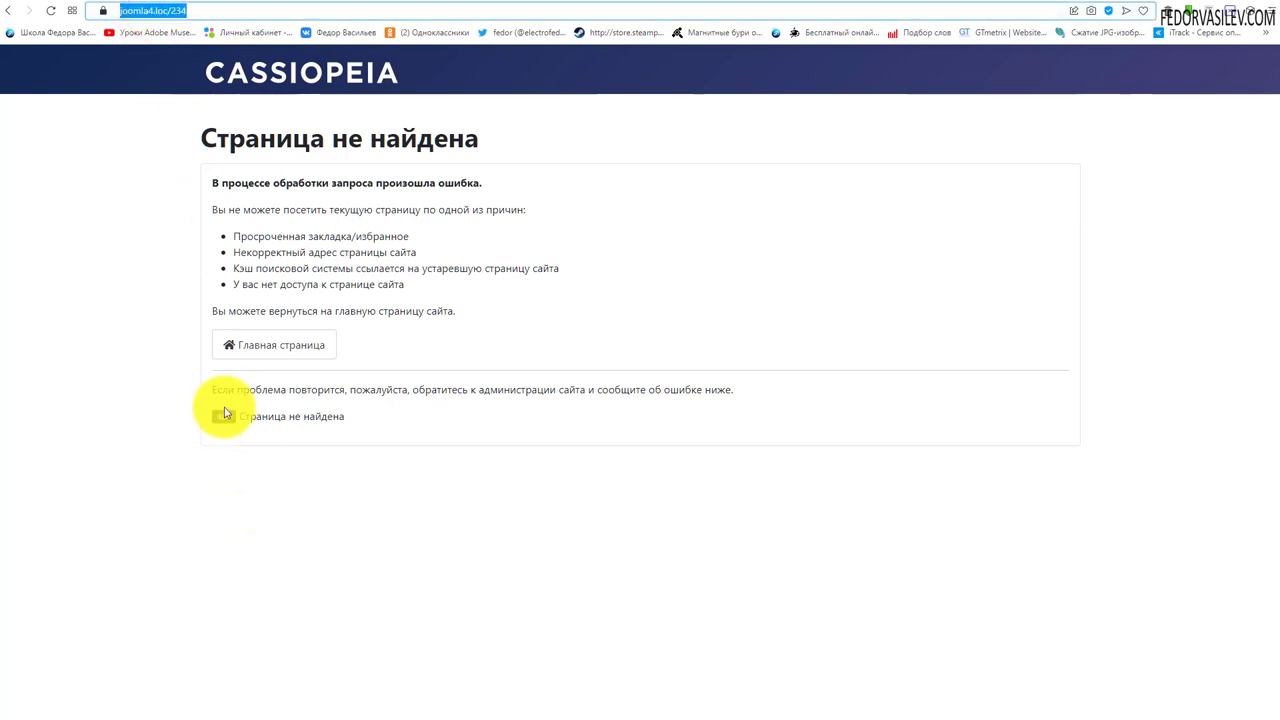
{"action": "left_click_drag", "start_coordinate": [352, 416], "coordinate": [287, 420]}
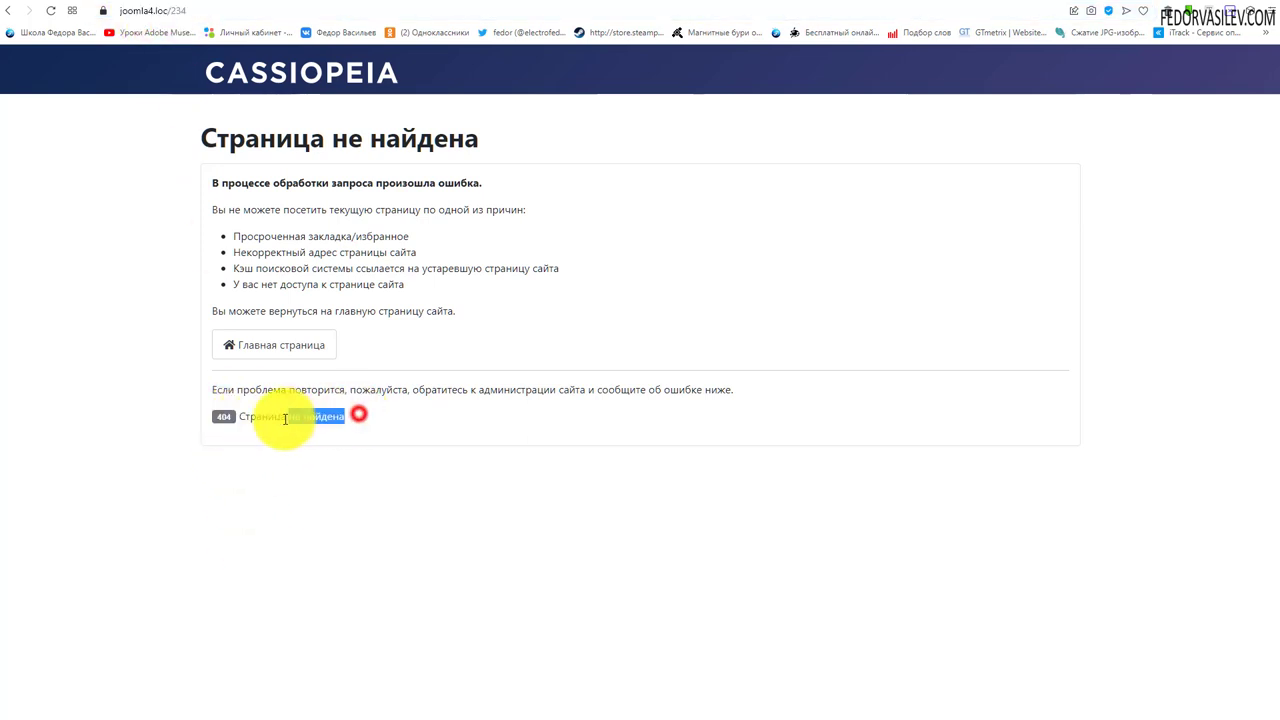
Visit a second nonexistent page, joomla4.loc/6677, and return to the site's home page from the error page.
{"action": "left_click", "coordinate": [151, 11]}
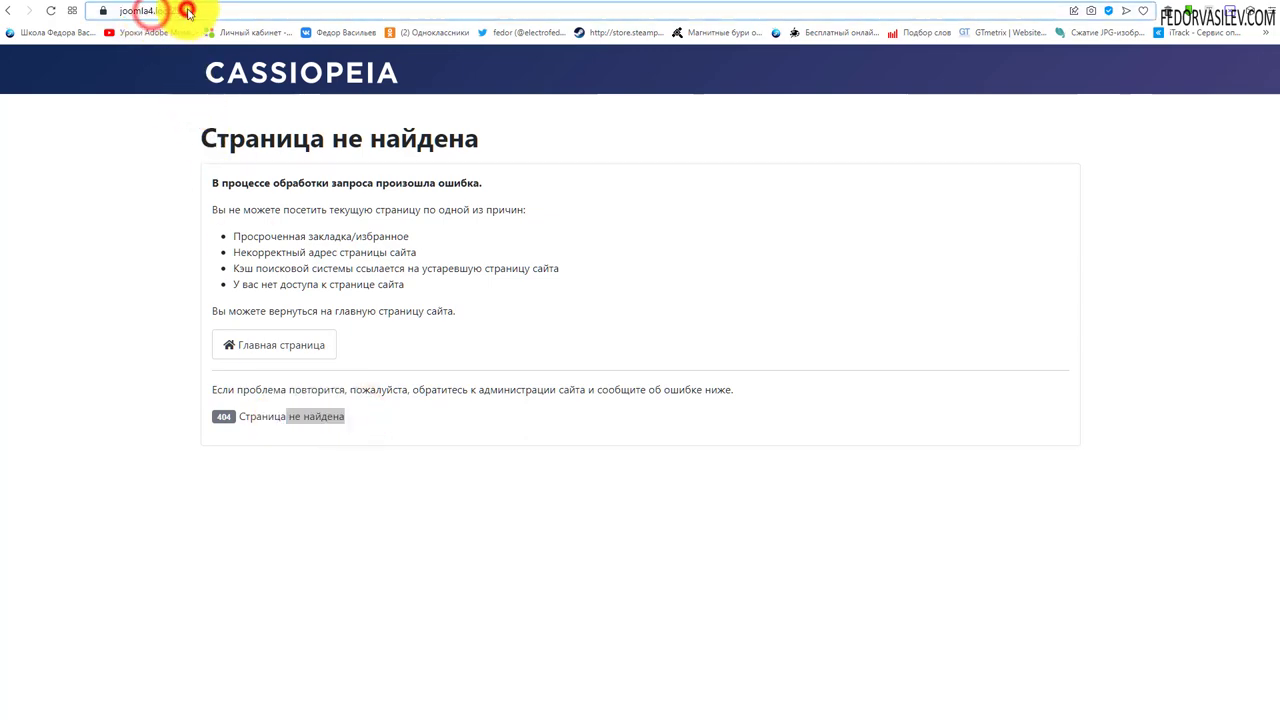
{"action": "type", "text": "6677"}
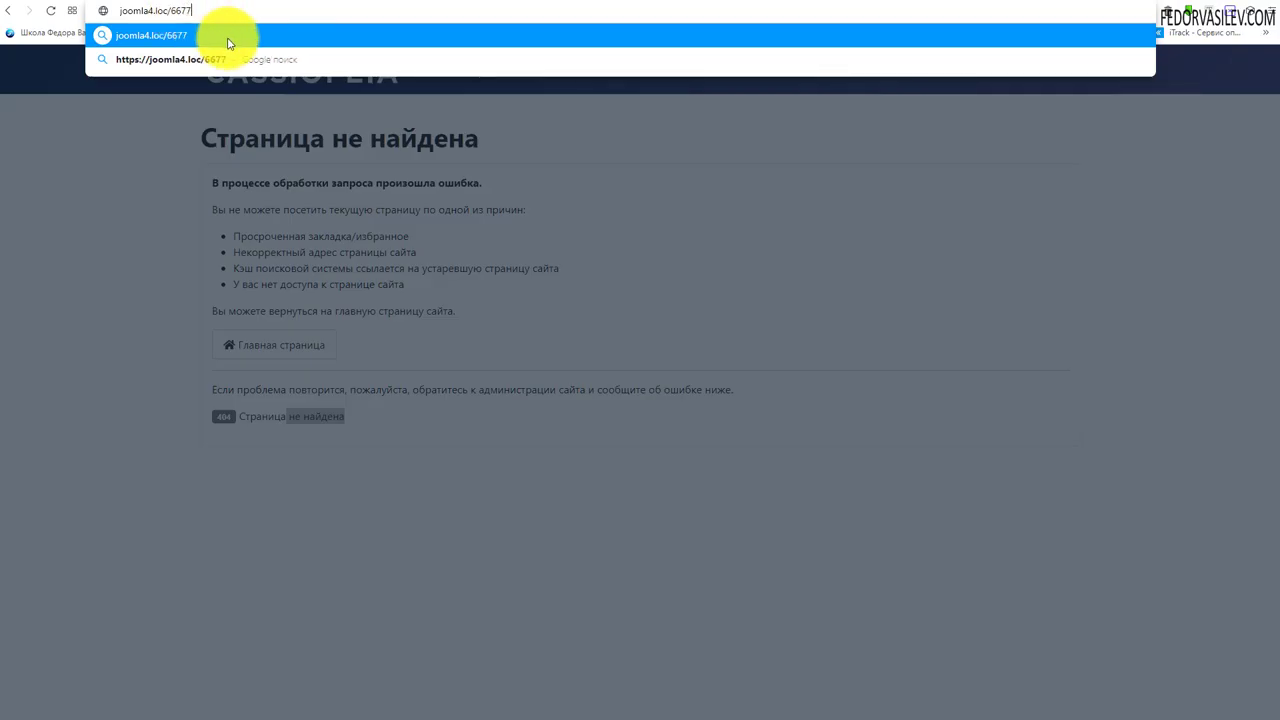
{"action": "left_click", "coordinate": [228, 38]}
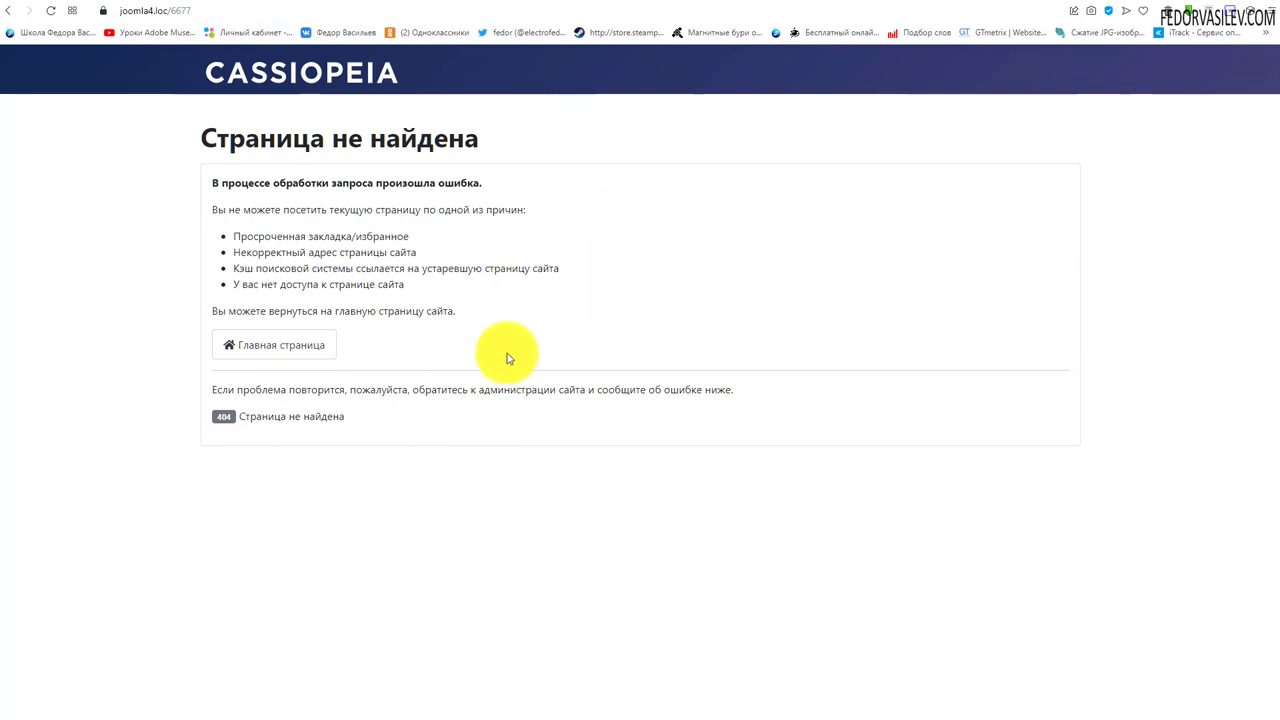
{"action": "left_click", "coordinate": [254, 347]}
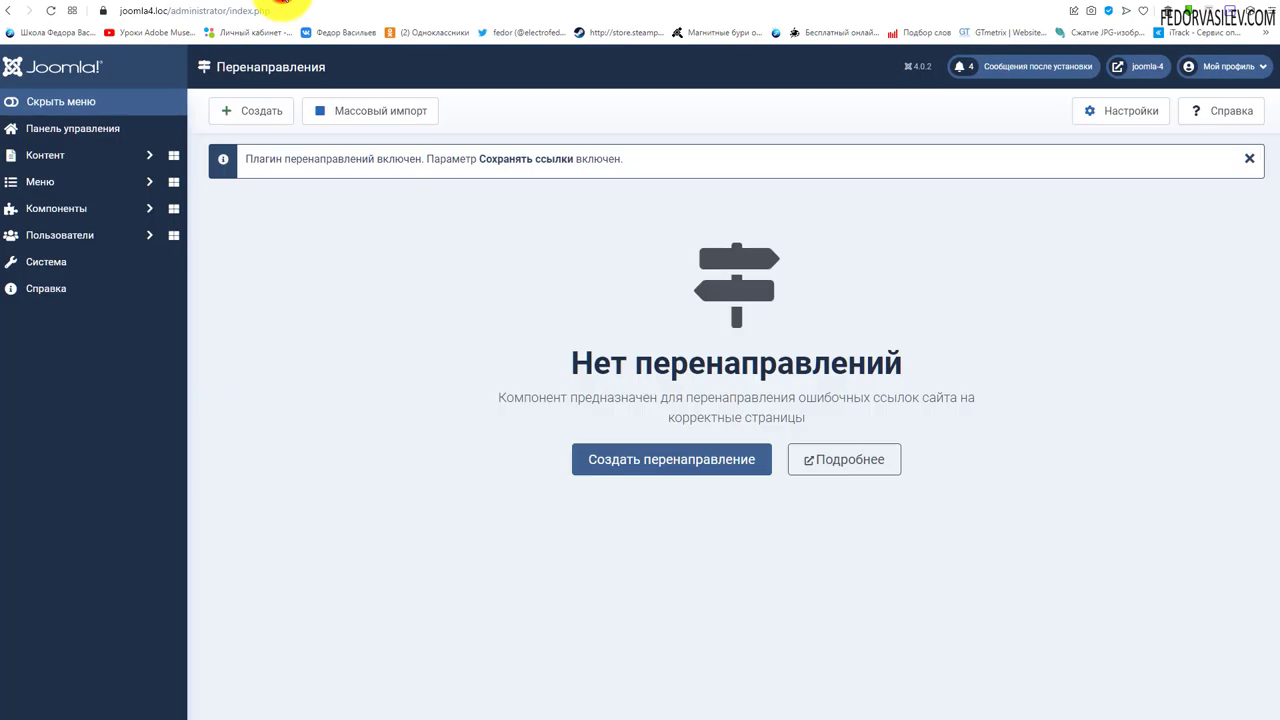
{"action": "left_click", "coordinate": [50, 12]}
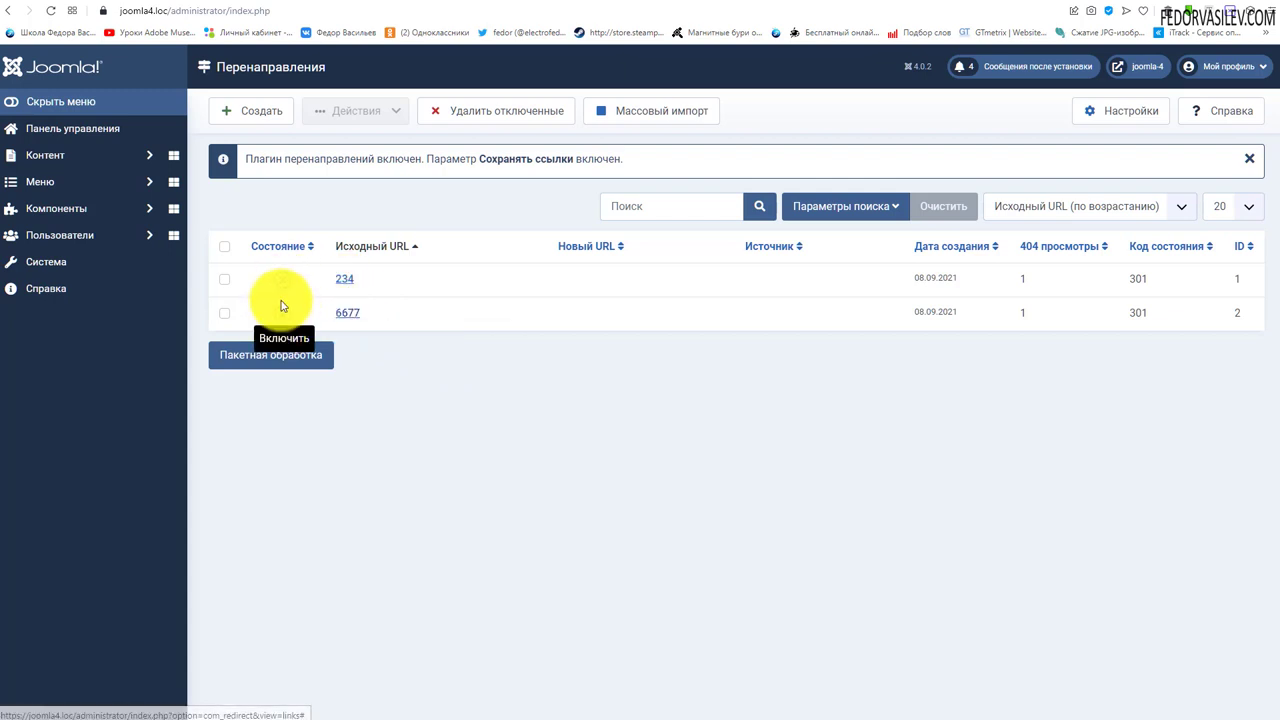
{"action": "left_click", "coordinate": [344, 279]}
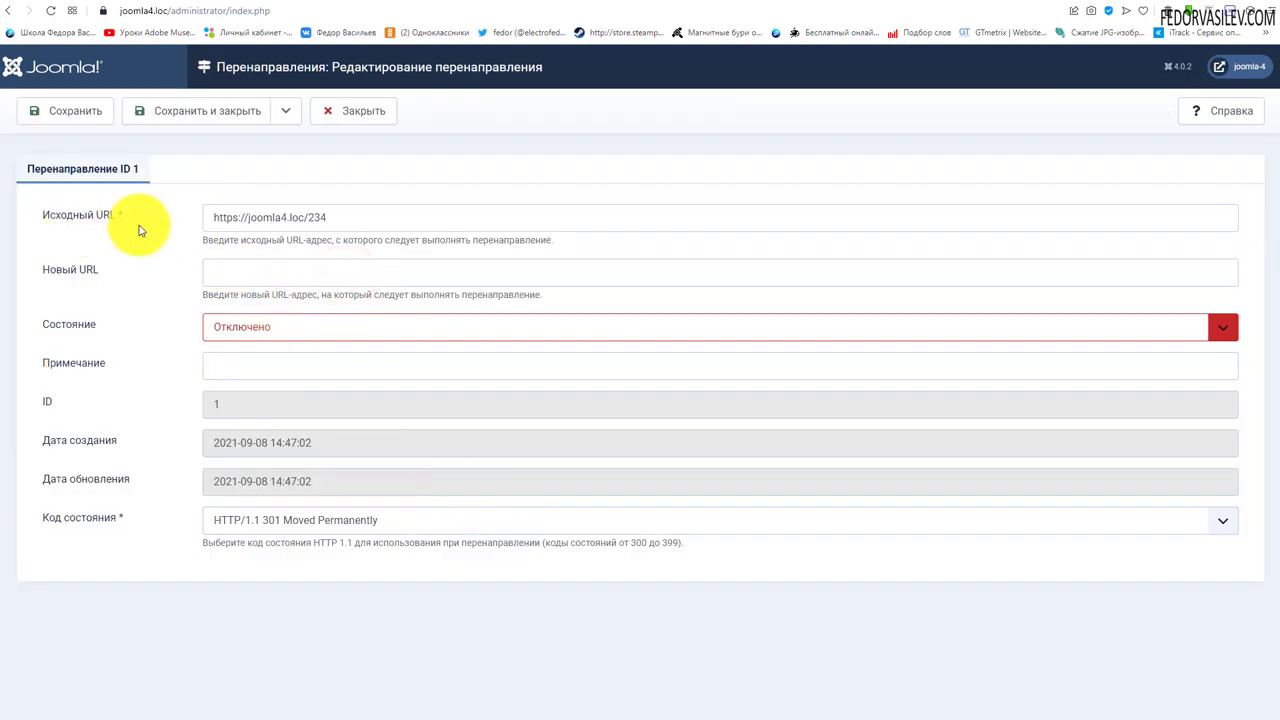
{"action": "left_click_drag", "start_coordinate": [352, 222], "coordinate": [218, 217]}
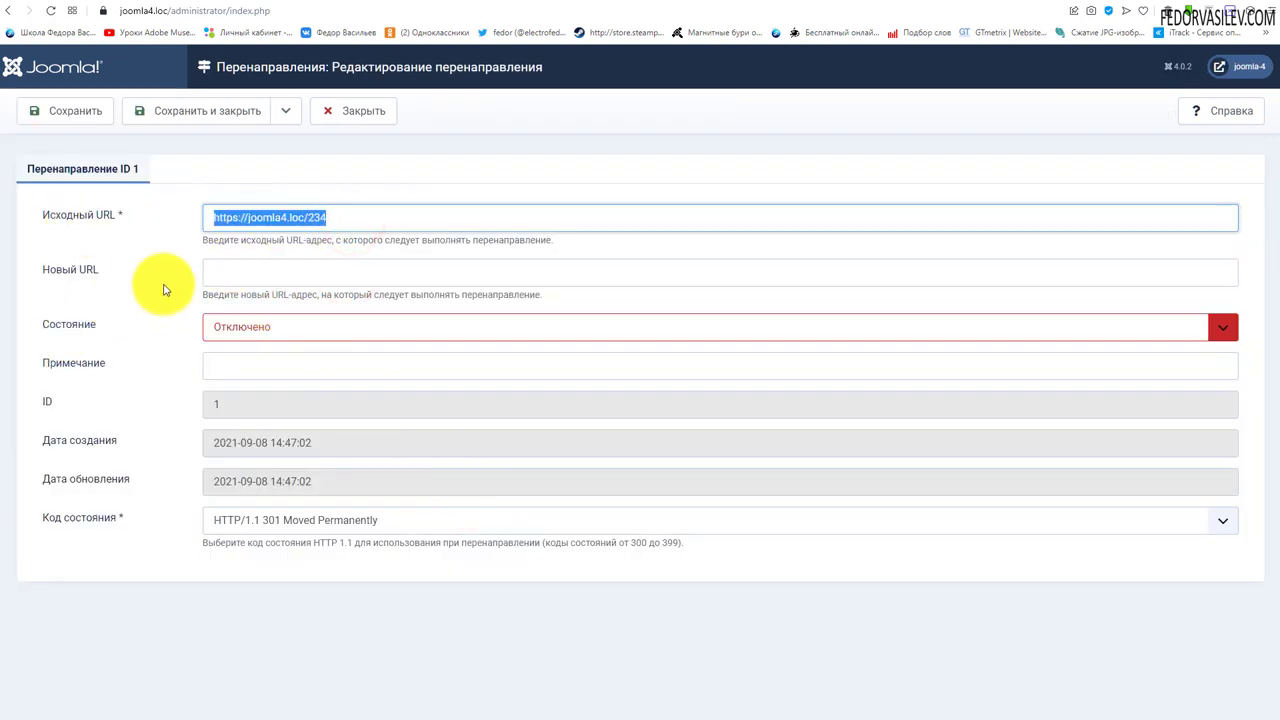
{"action": "left_click", "coordinate": [226, 277]}
{"action": "left_click_drag", "start_coordinate": [286, 220], "coordinate": [206, 217]}
{"action": "right_click", "coordinate": [242, 215]}
{"action": "left_click", "coordinate": [277, 266]}
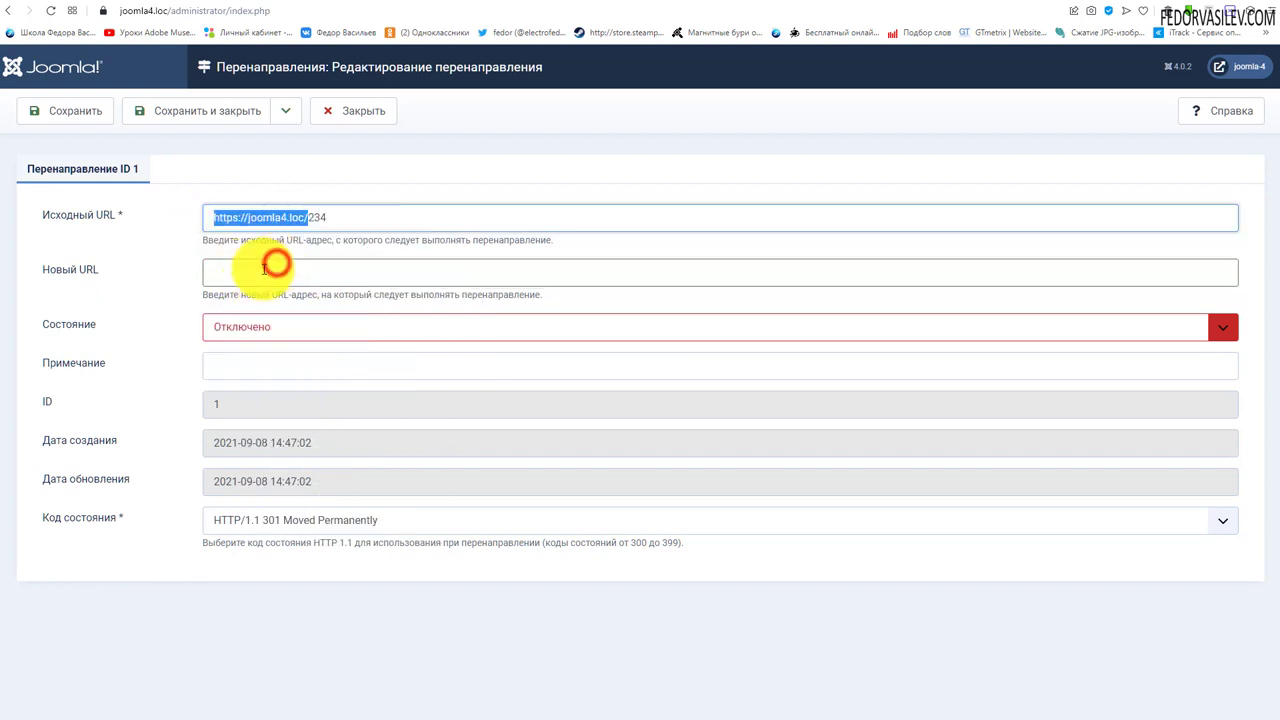
{"action": "right_click", "coordinate": [277, 270]}
{"action": "left_click", "coordinate": [286, 372]}
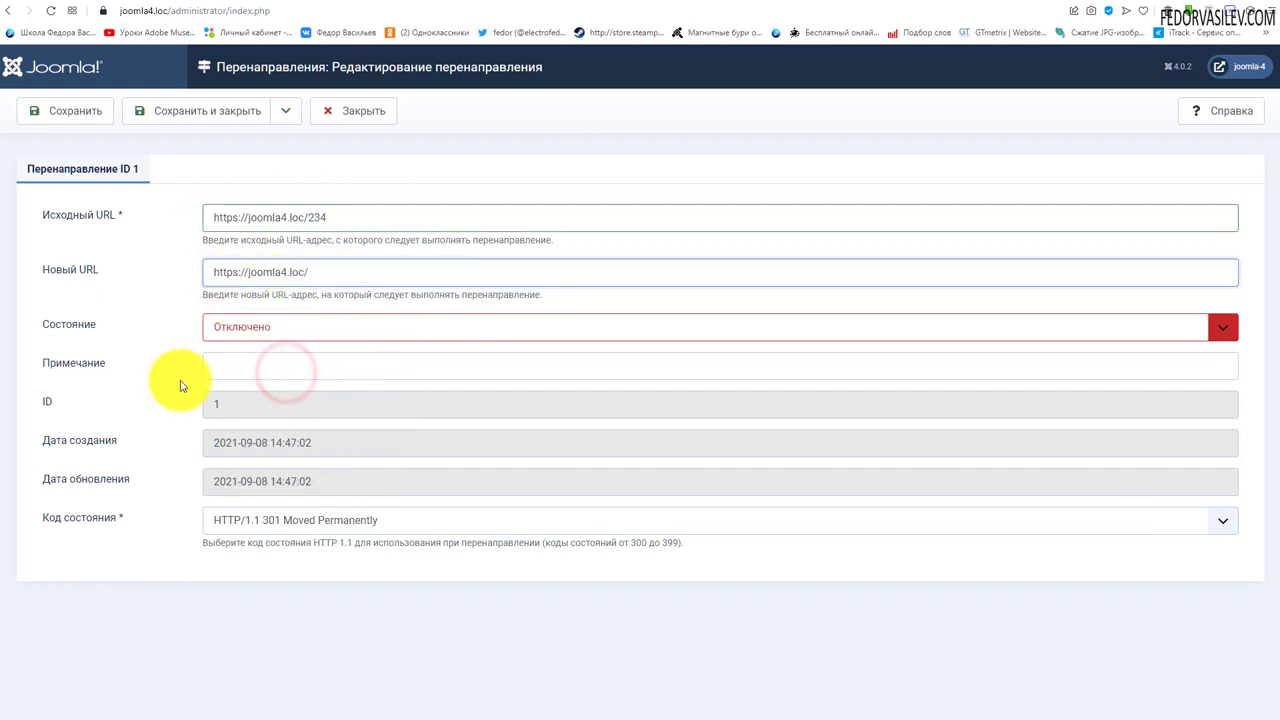
Check the source and new addresses of the 234 redirect and set its "Состояние" to "Включено".
{"action": "triple_click", "coordinate": [329, 218]}
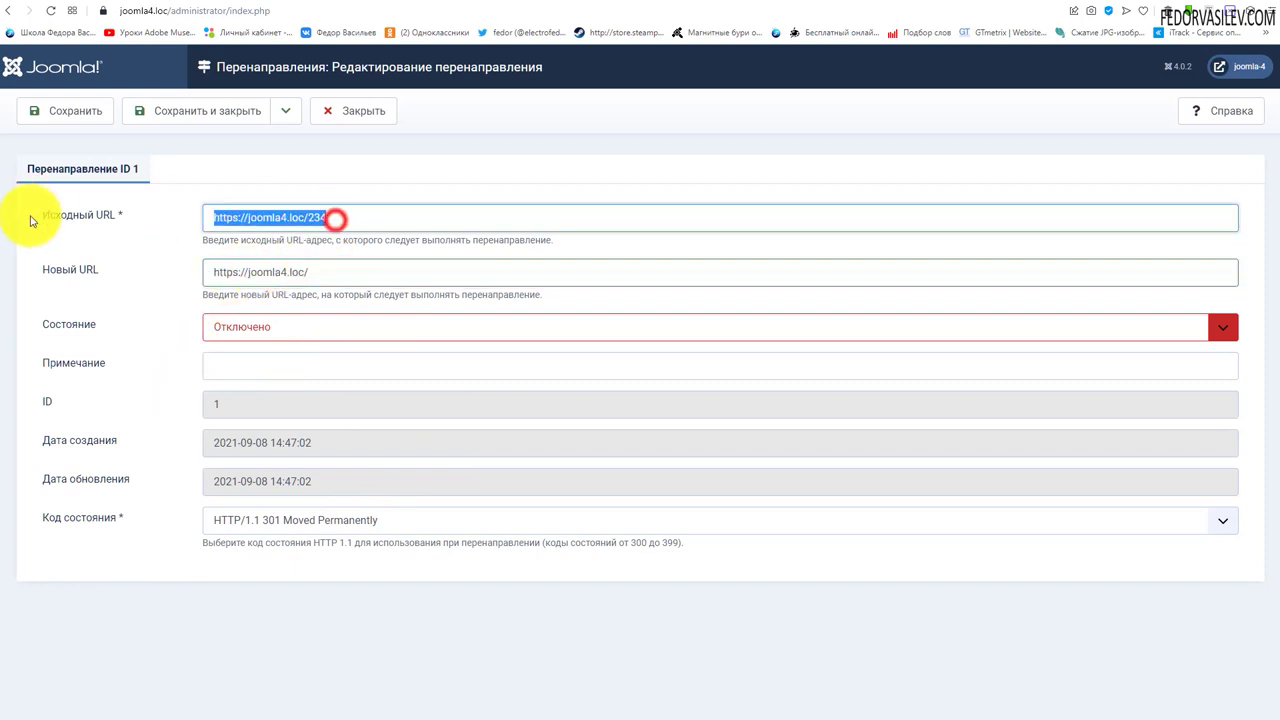
{"action": "triple_click", "coordinate": [329, 268]}
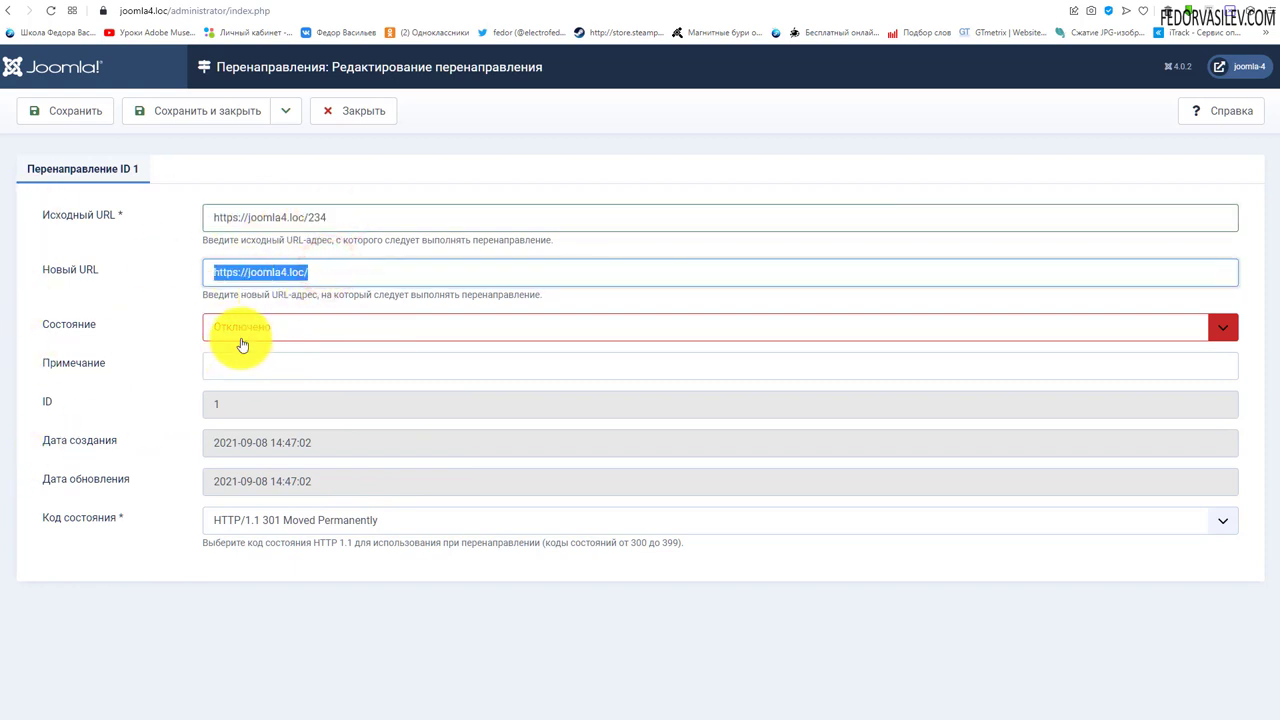
{"action": "left_click", "coordinate": [287, 275]}
{"action": "triple_click", "coordinate": [329, 274]}
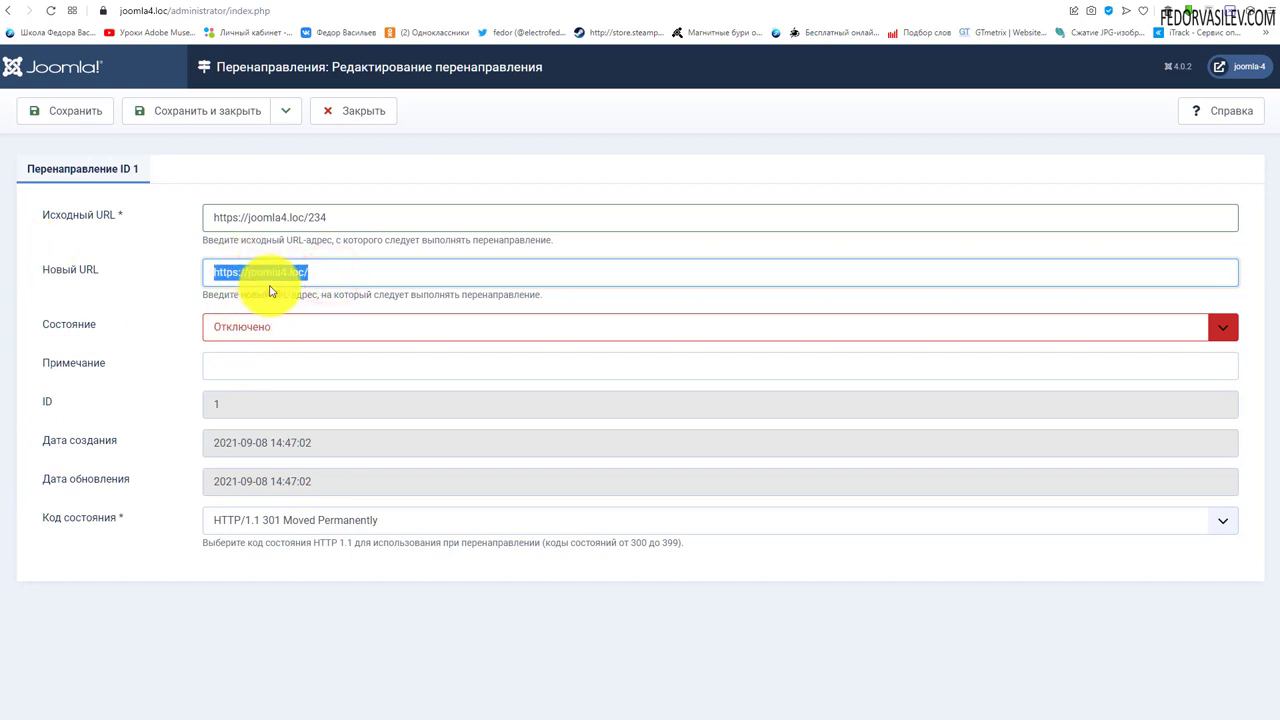
{"action": "left_click", "coordinate": [249, 335]}
{"action": "left_click", "coordinate": [247, 350]}
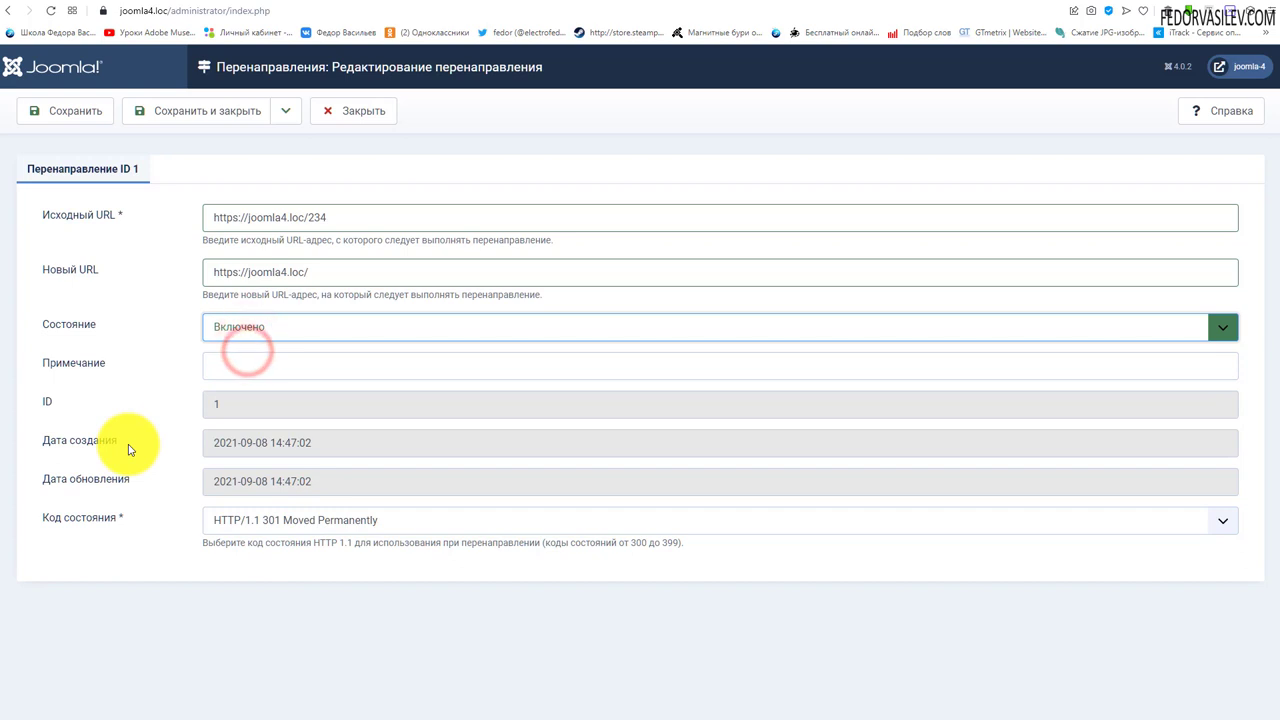
Review the redirect's note, creation date and status code options, keeping HTTP/1.1 301 Moved Permanently, and save and close it.
{"action": "left_click", "coordinate": [253, 366]}
{"action": "left_click", "coordinate": [117, 383]}
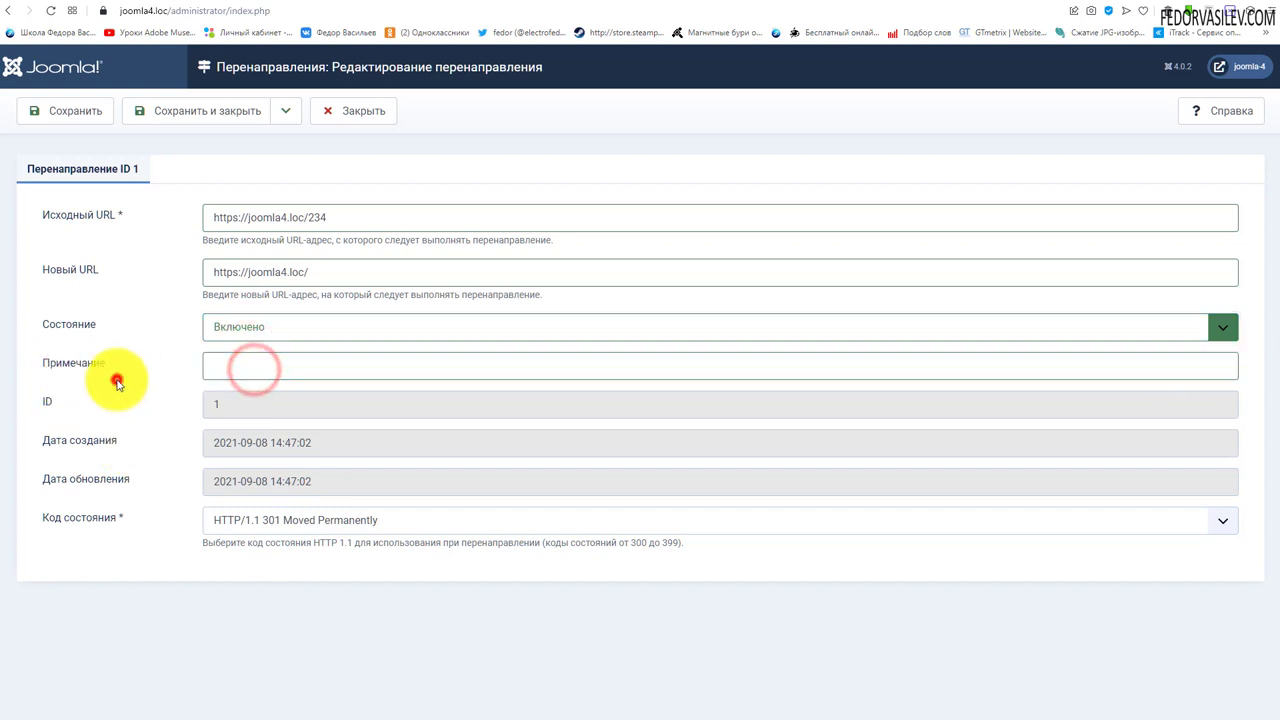
{"action": "left_click_drag", "start_coordinate": [320, 443], "coordinate": [126, 442]}
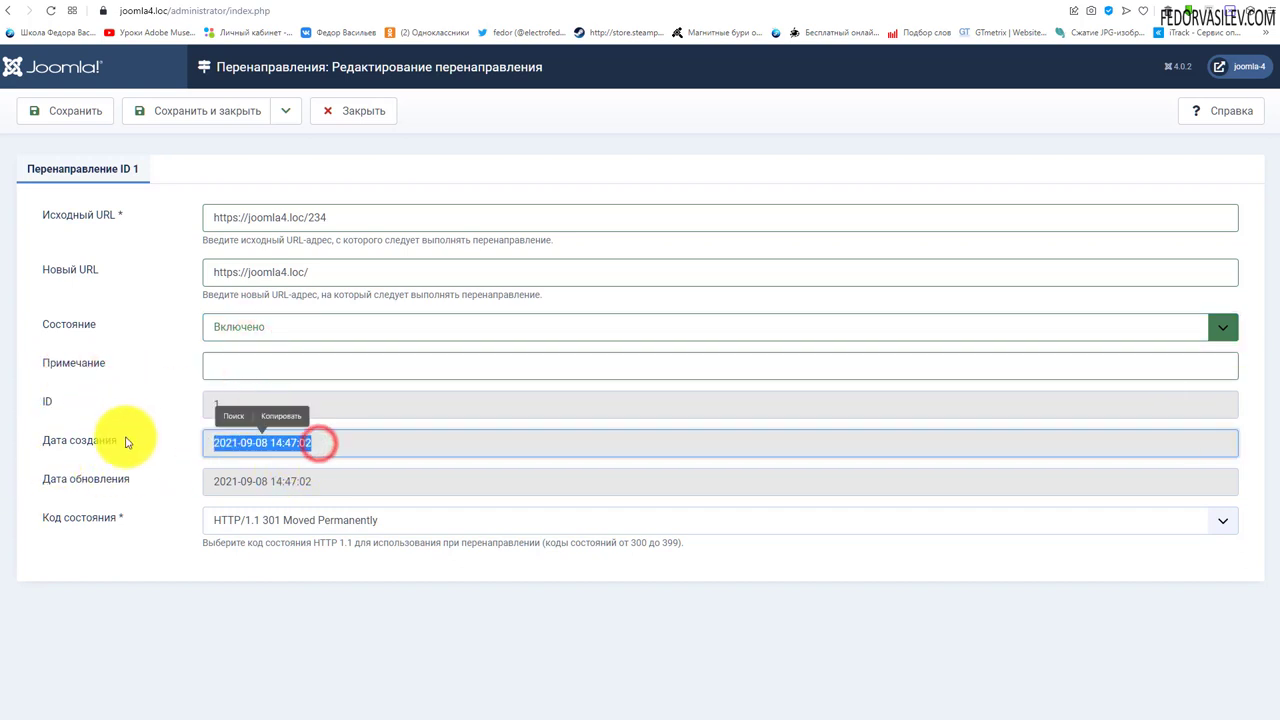
{"action": "left_click", "coordinate": [126, 441]}
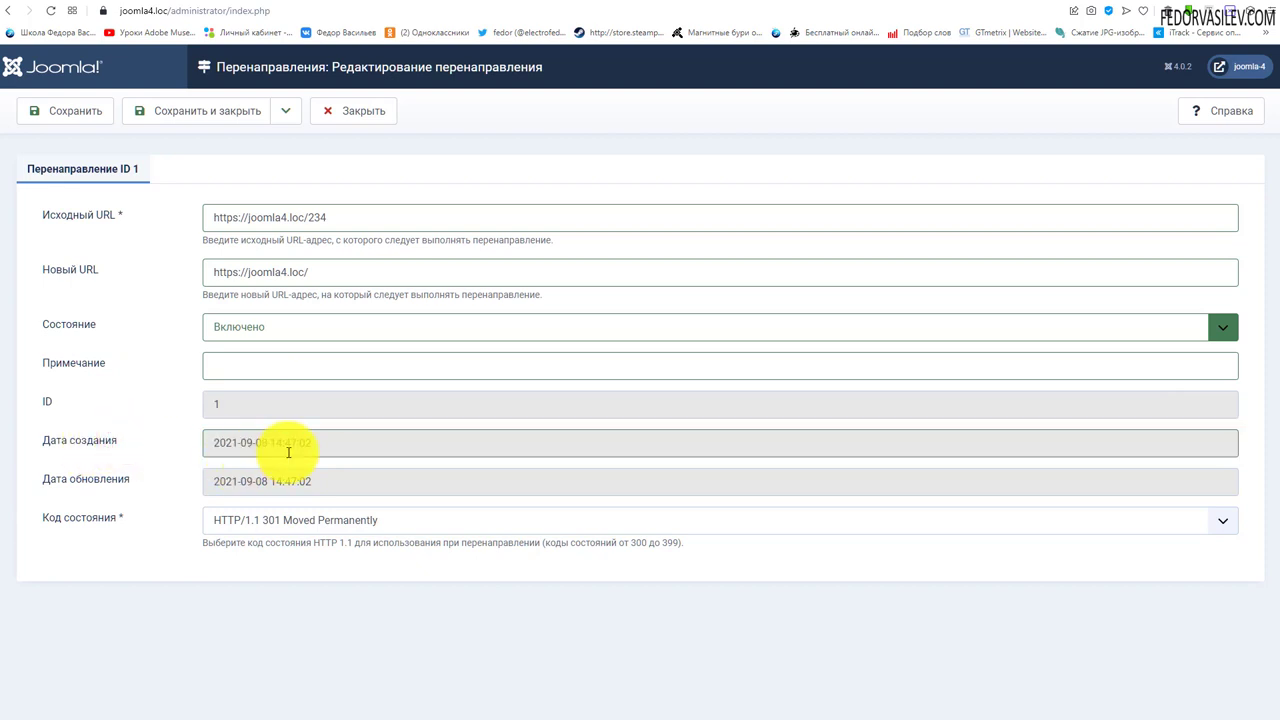
{"action": "left_click", "coordinate": [265, 522]}
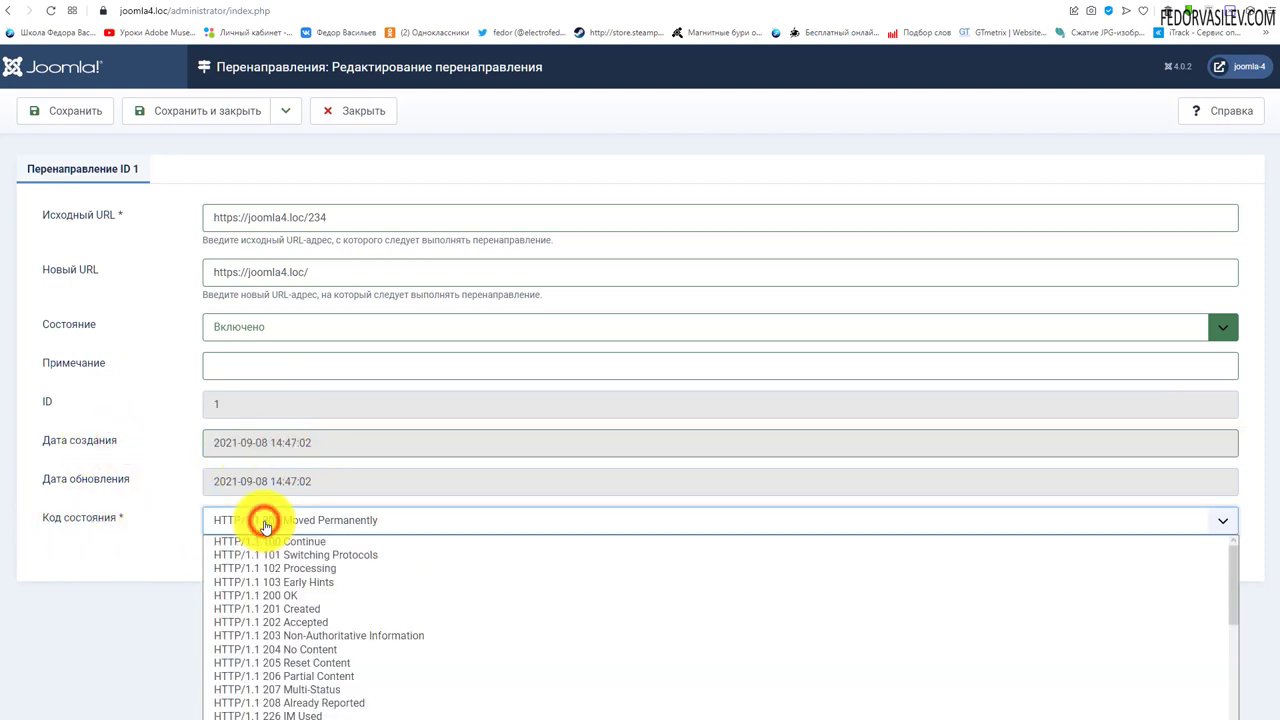
{"action": "left_click", "coordinate": [265, 524]}
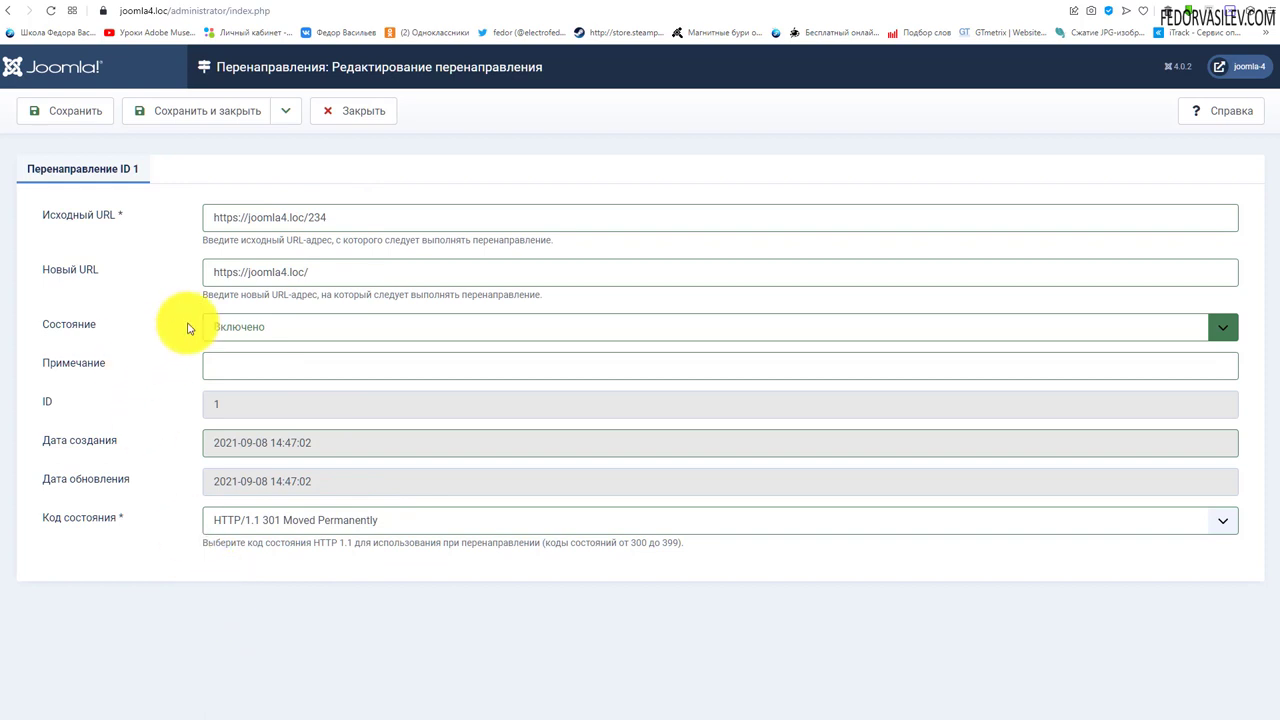
{"action": "left_click", "coordinate": [276, 527]}
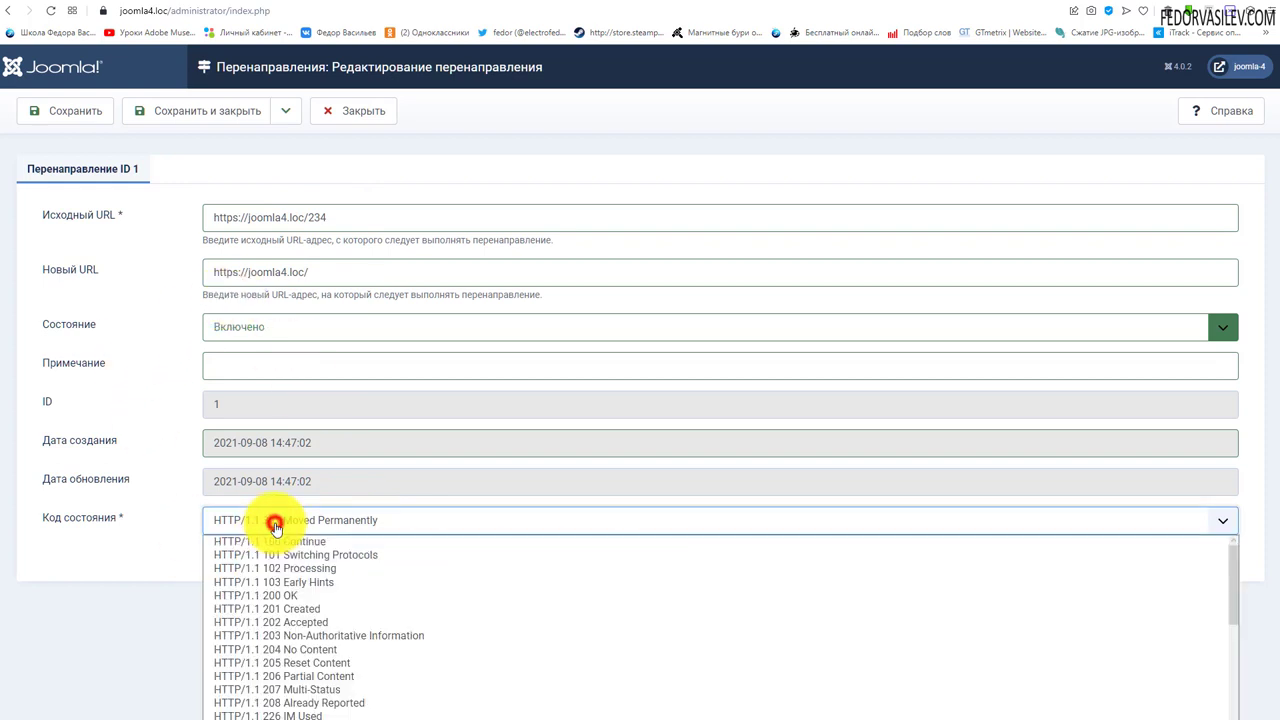
{"action": "left_click", "coordinate": [150, 520]}
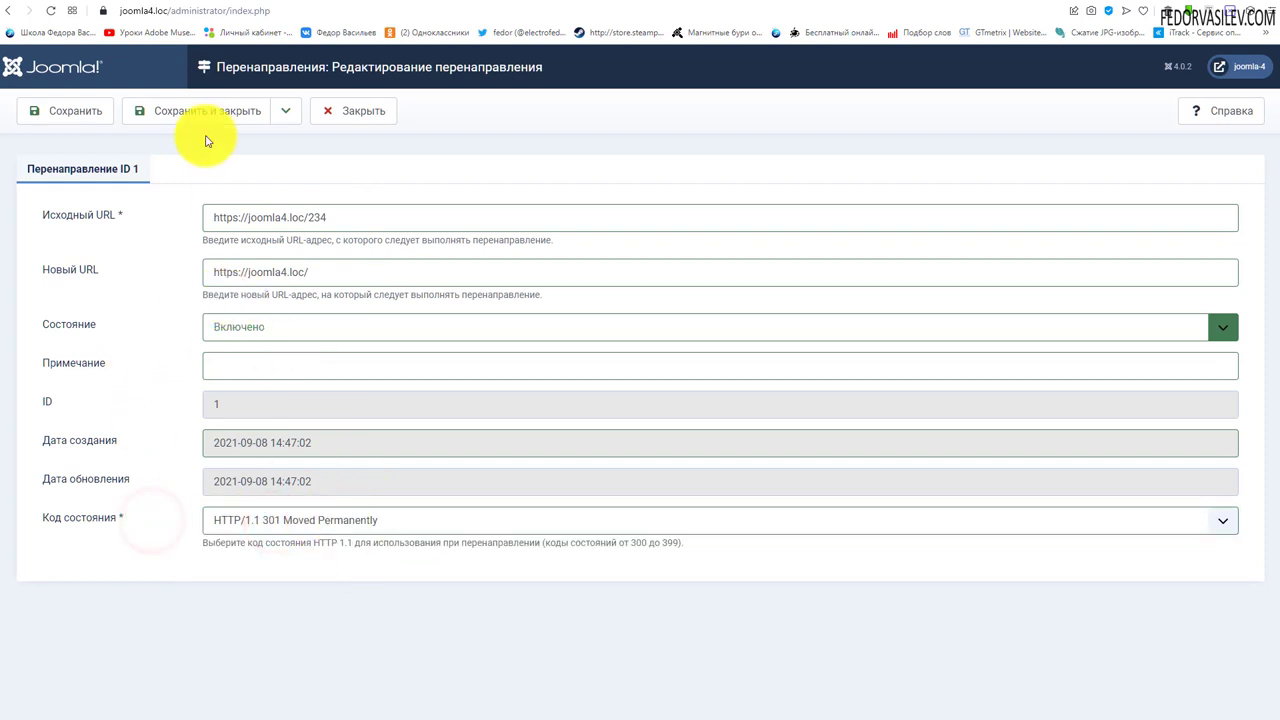
{"action": "left_click", "coordinate": [200, 112]}
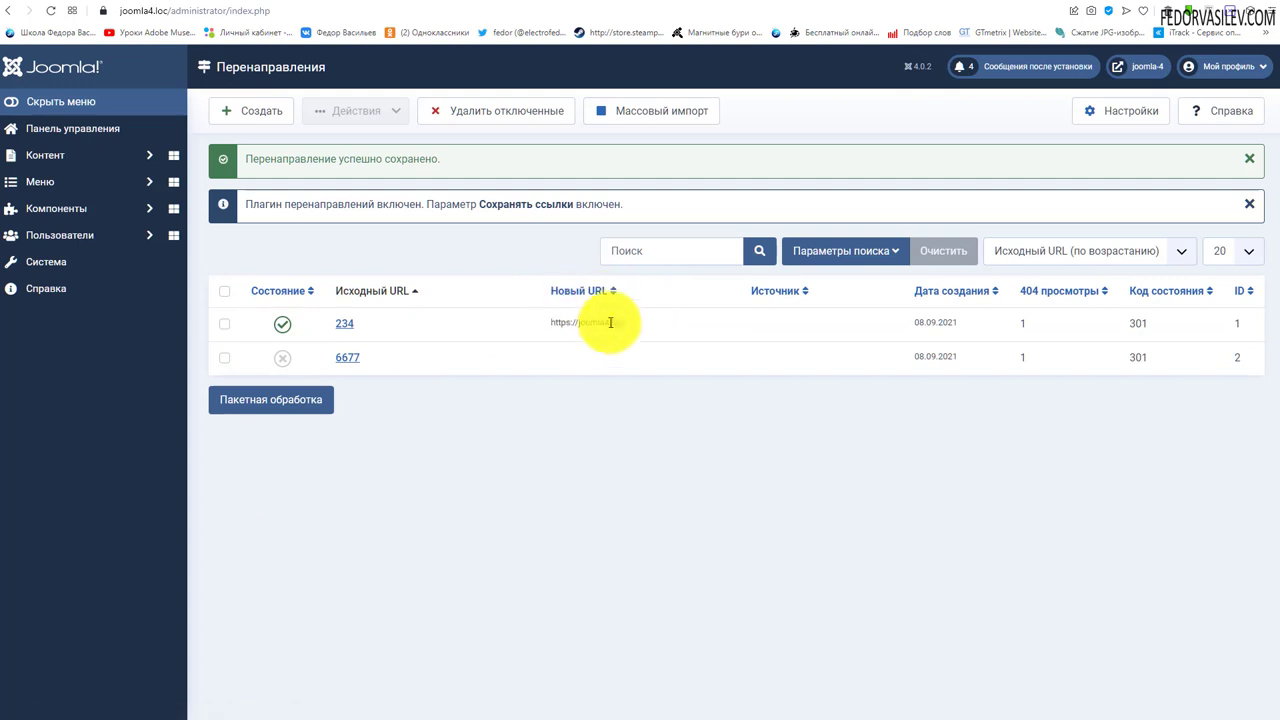
View the 6677 redirect without editing it, and delete all disabled redirects from the list.
{"action": "left_click", "coordinate": [343, 360]}
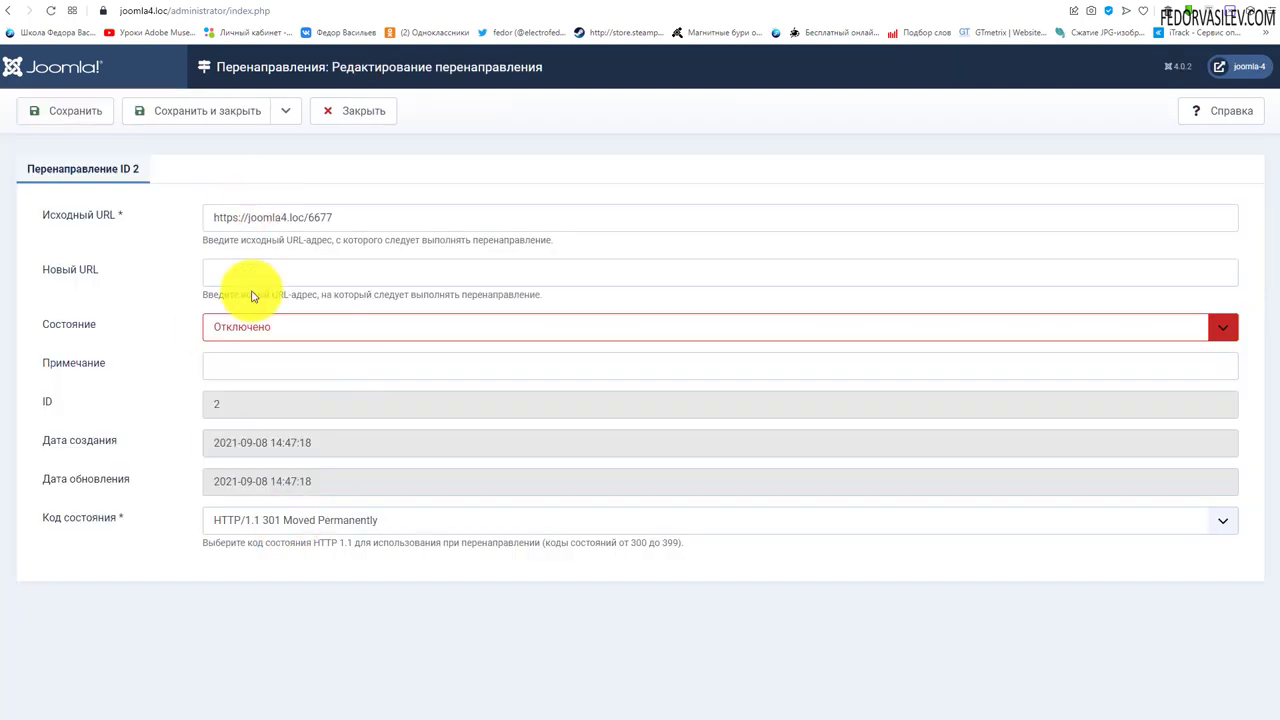
{"action": "left_click", "coordinate": [363, 109]}
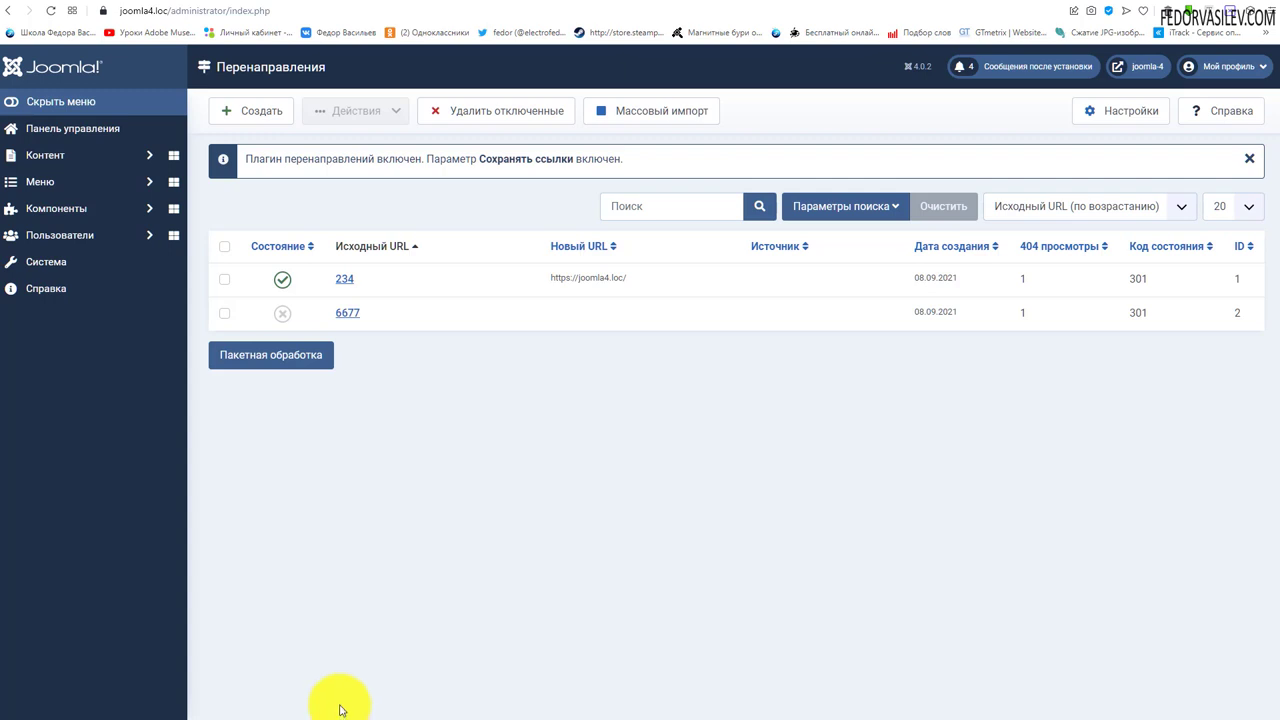
{"action": "left_click", "coordinate": [224, 313]}
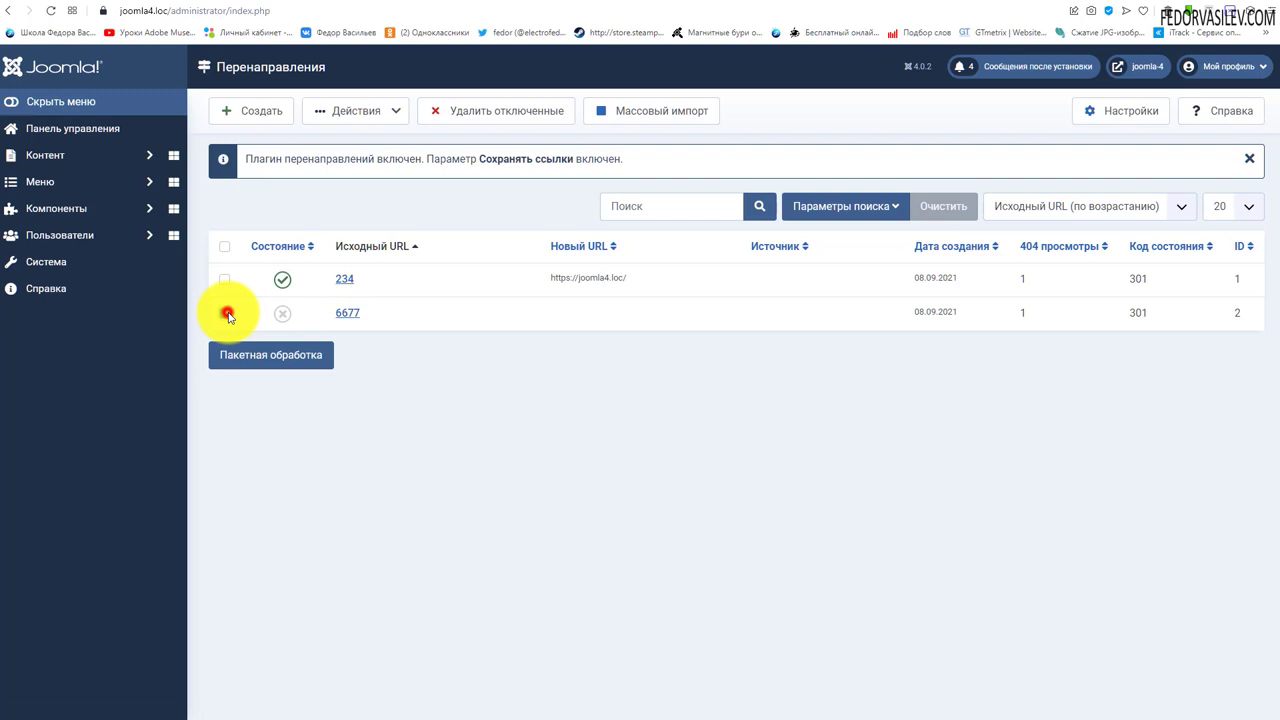
{"action": "left_click", "coordinate": [384, 113]}
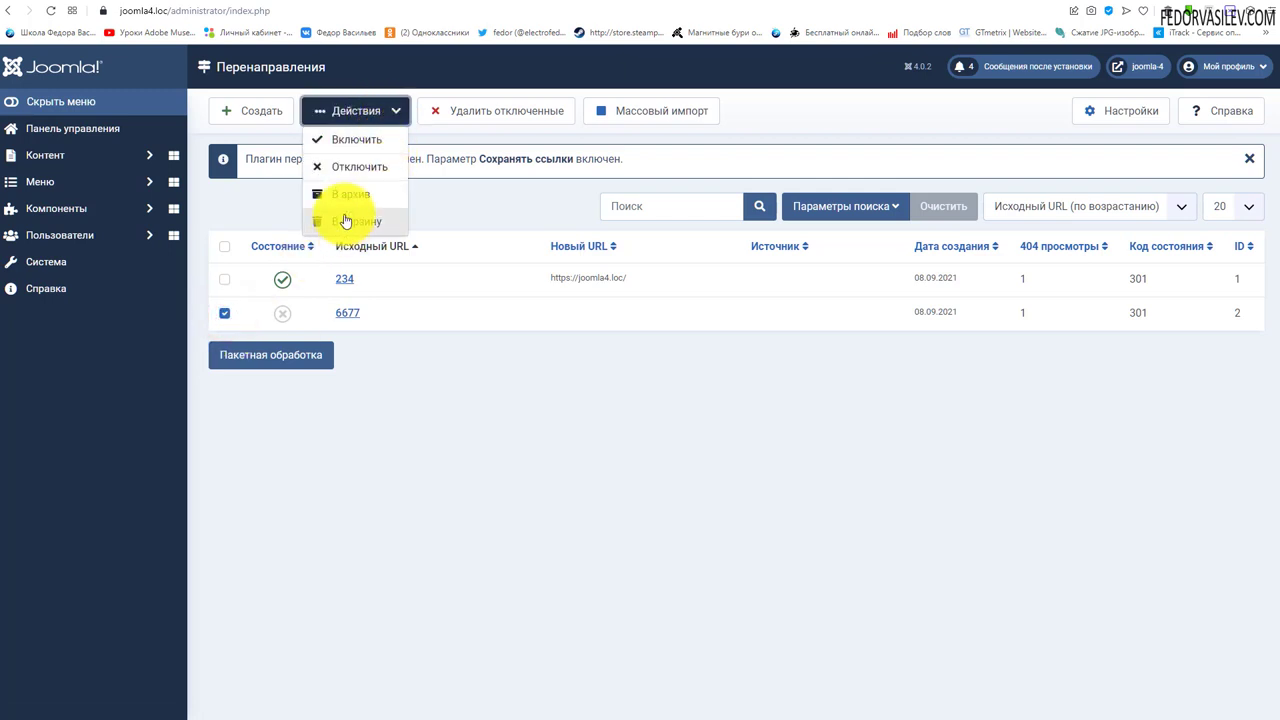
{"action": "left_click", "coordinate": [465, 201]}
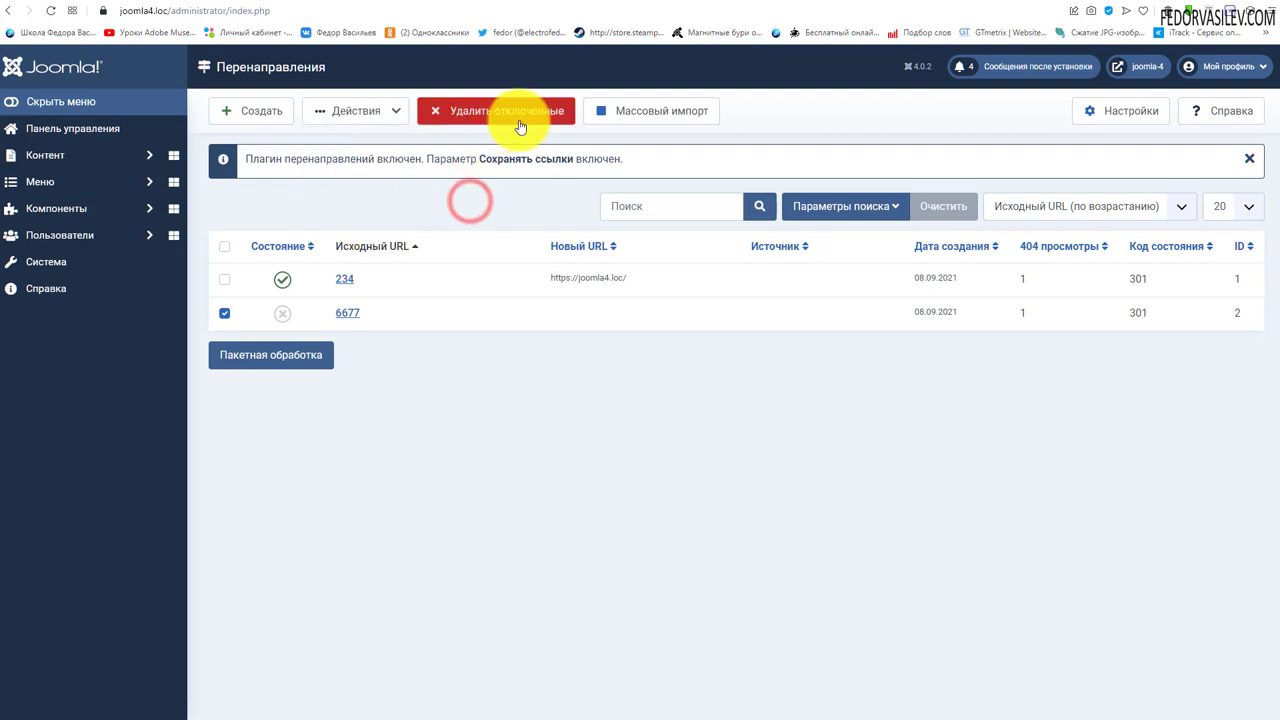
{"action": "left_click", "coordinate": [519, 121]}
{"action": "left_click", "coordinate": [699, 84]}
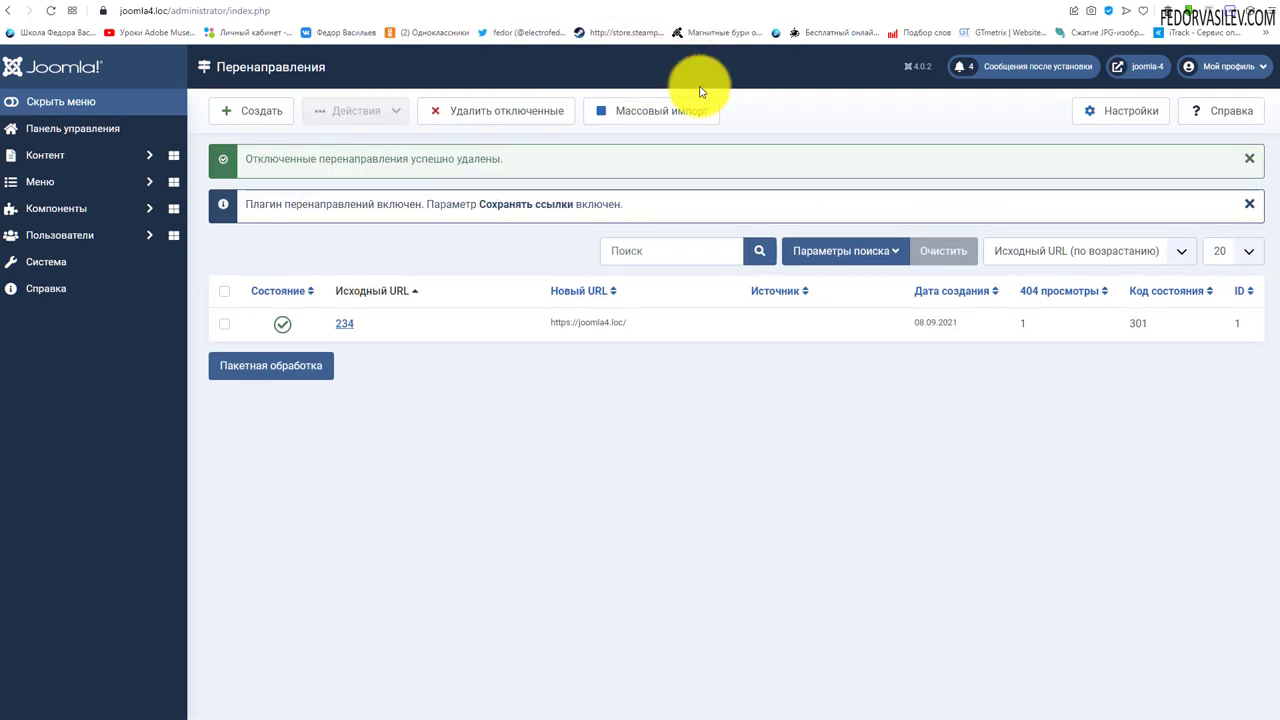
{"action": "left_click", "coordinate": [346, 325]}
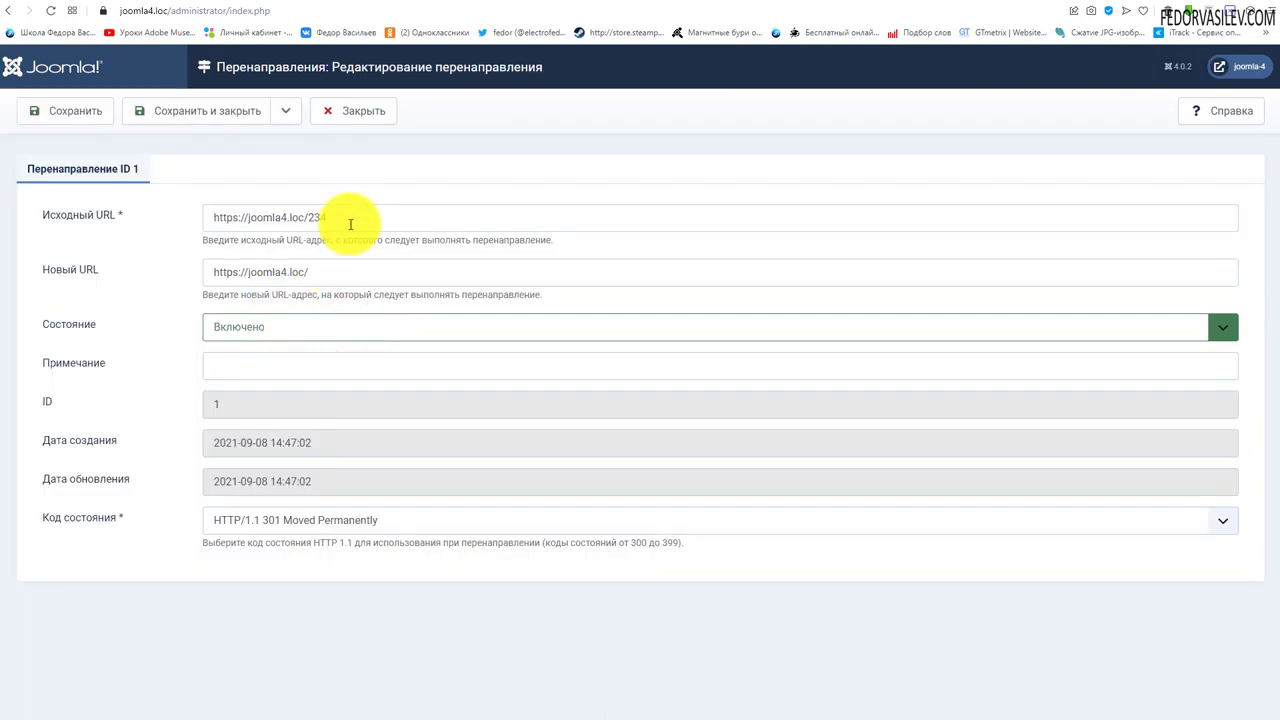
{"action": "left_click_drag", "start_coordinate": [350, 216], "coordinate": [223, 216]}
{"action": "right_click", "coordinate": [238, 219]}
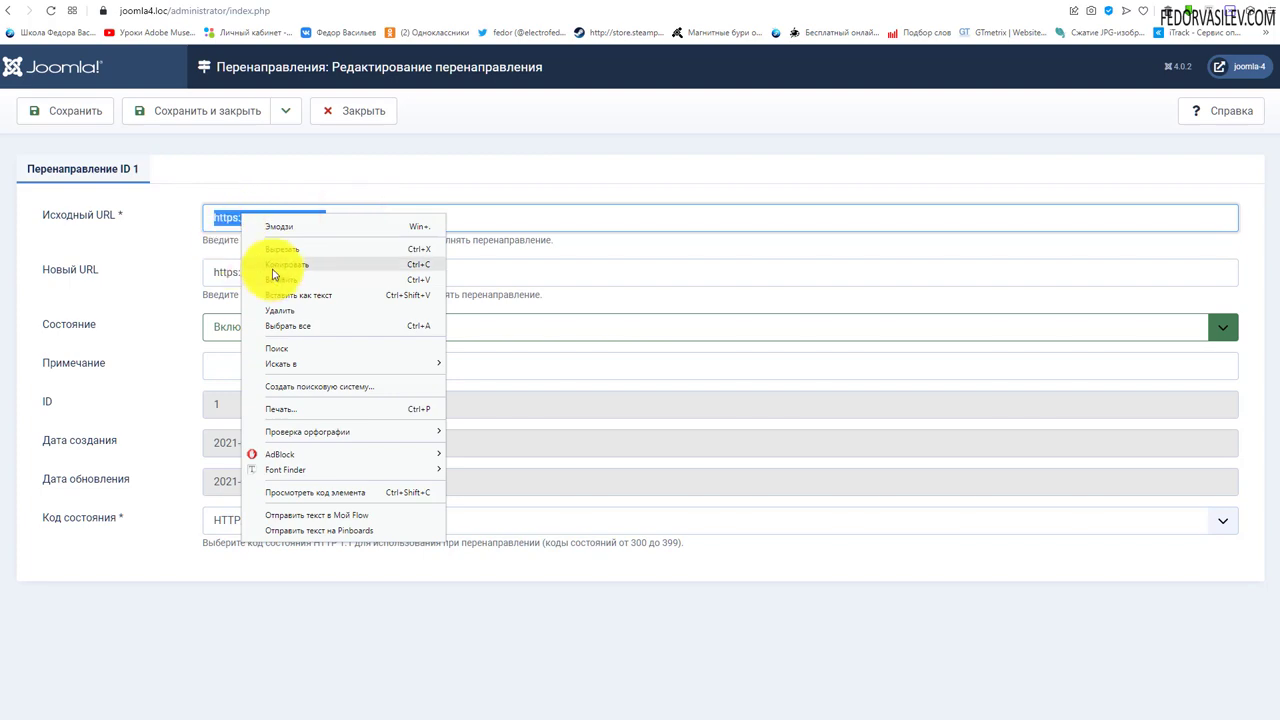
{"action": "left_click", "coordinate": [280, 265]}
{"action": "left_click", "coordinate": [431, 188]}
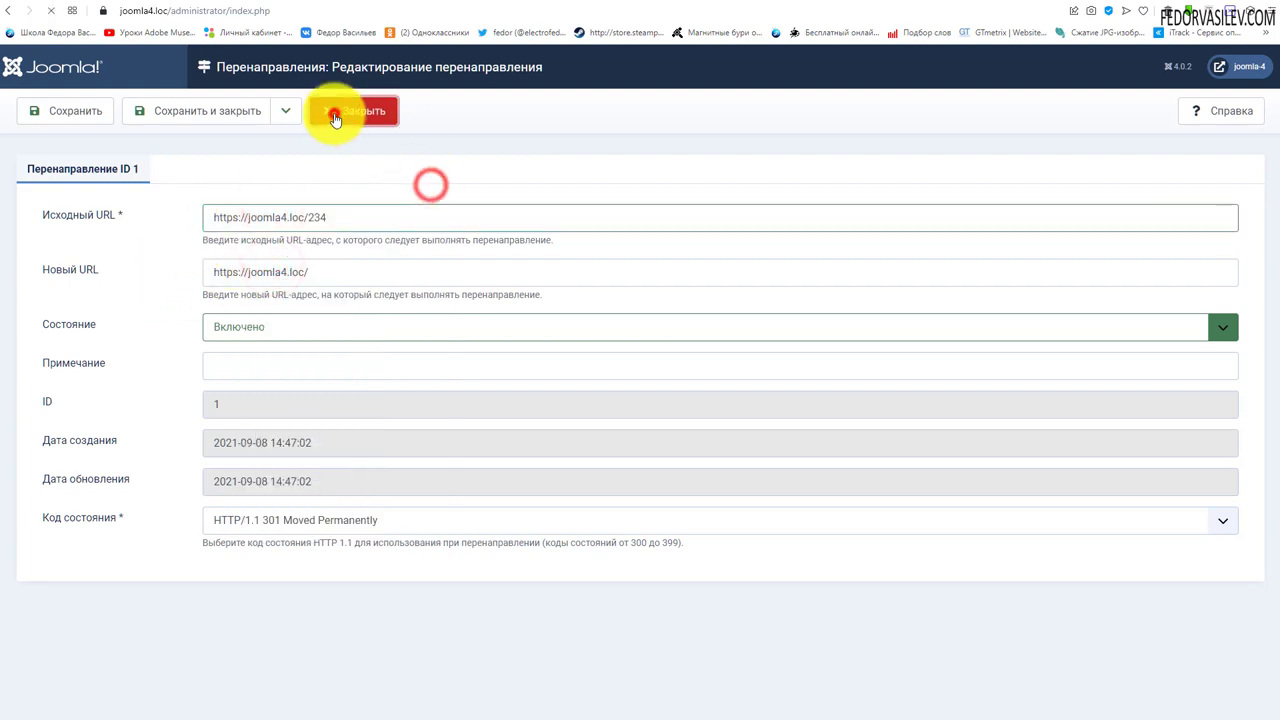
{"action": "left_click", "coordinate": [340, 110]}
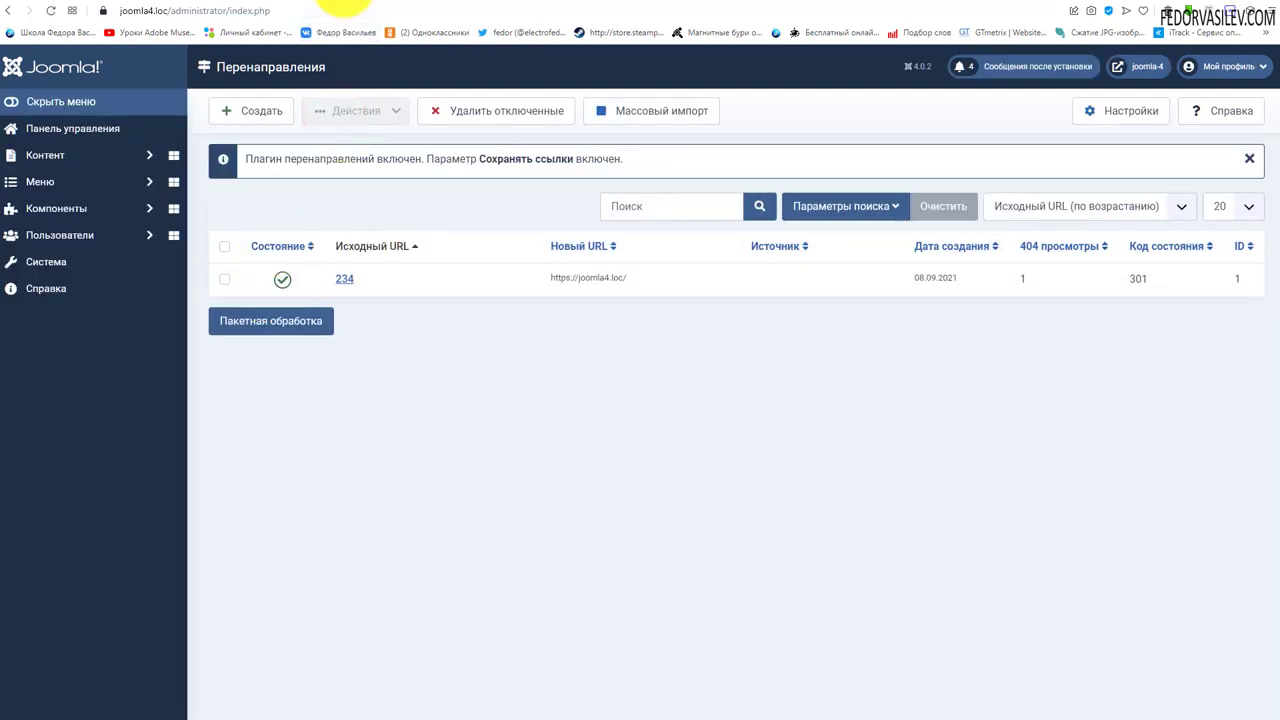
{"action": "left_click", "coordinate": [342, 4]}
{"action": "left_click", "coordinate": [445, 4]}
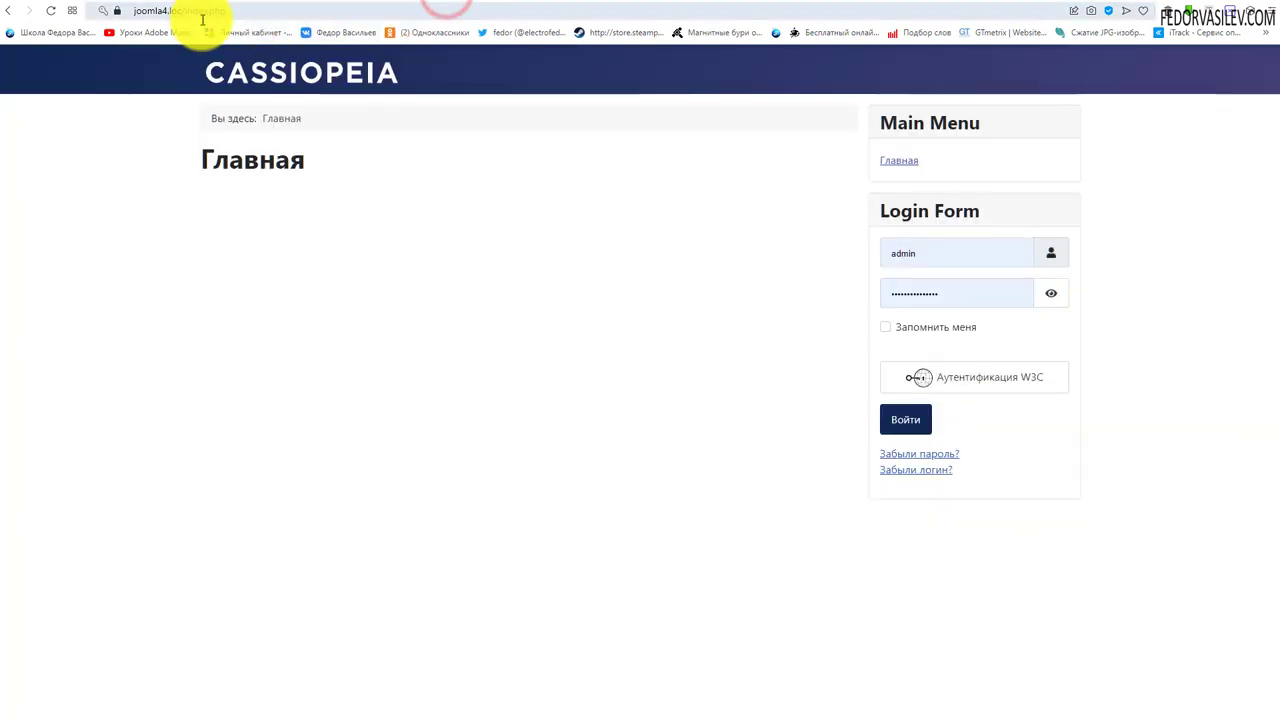
{"action": "left_click", "coordinate": [173, 8]}
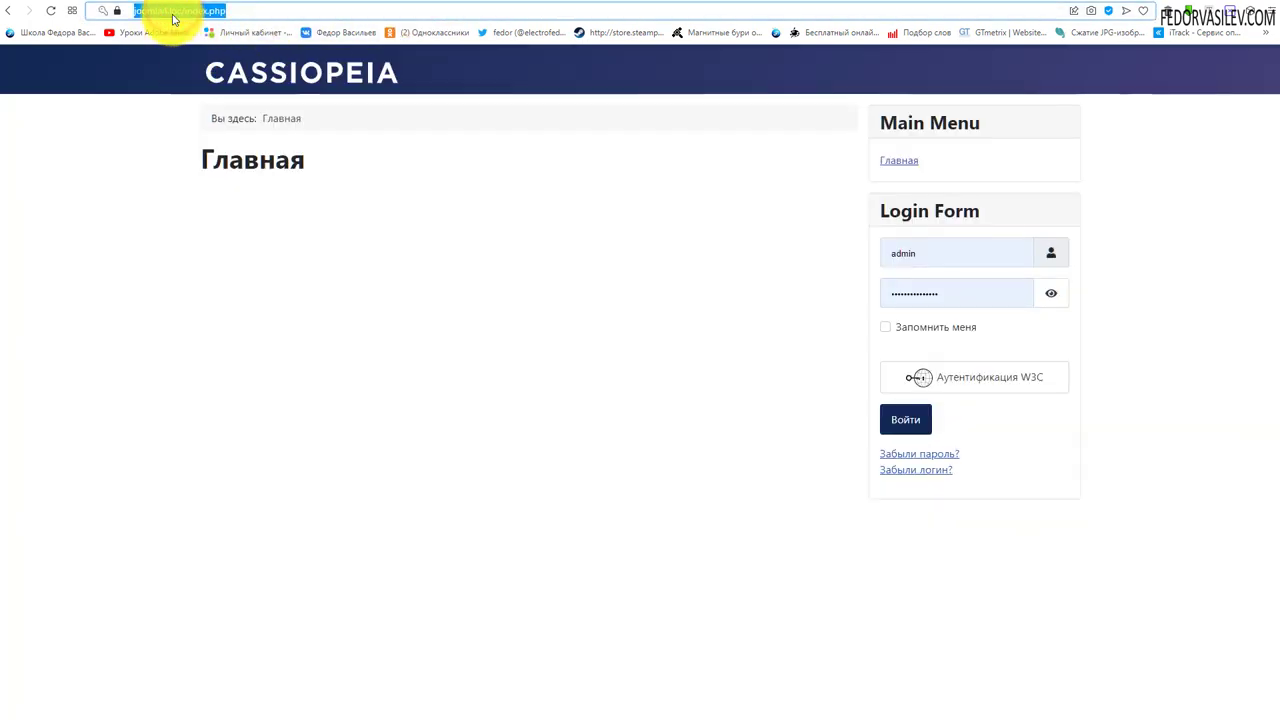
{"action": "key", "text": "ctrl+v"}
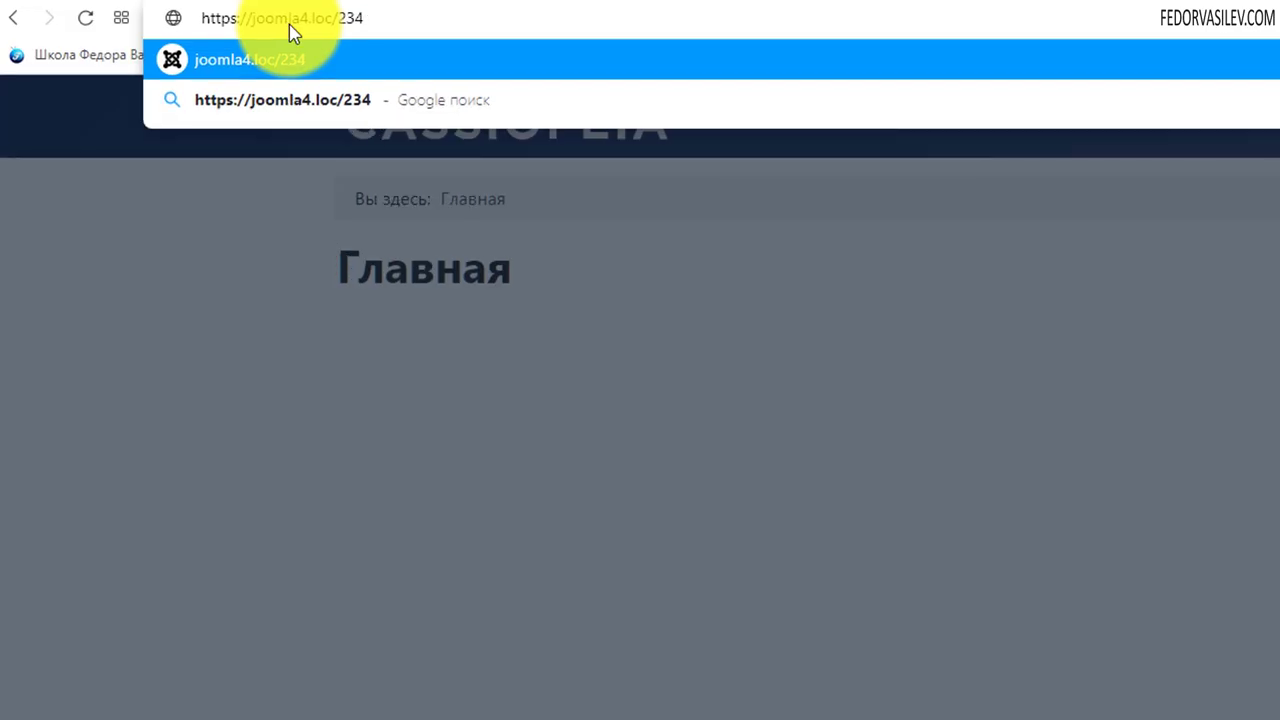
{"action": "key", "text": "Return"}
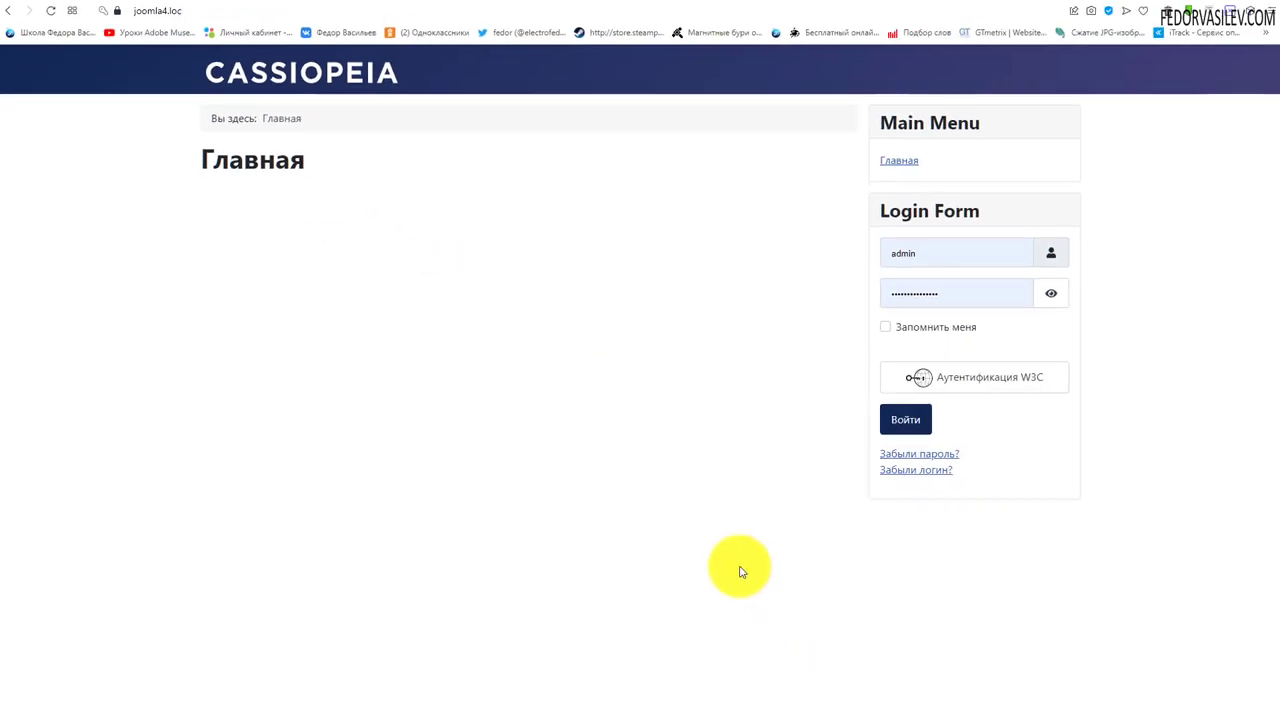
{"action": "left_click", "coordinate": [190, 10]}
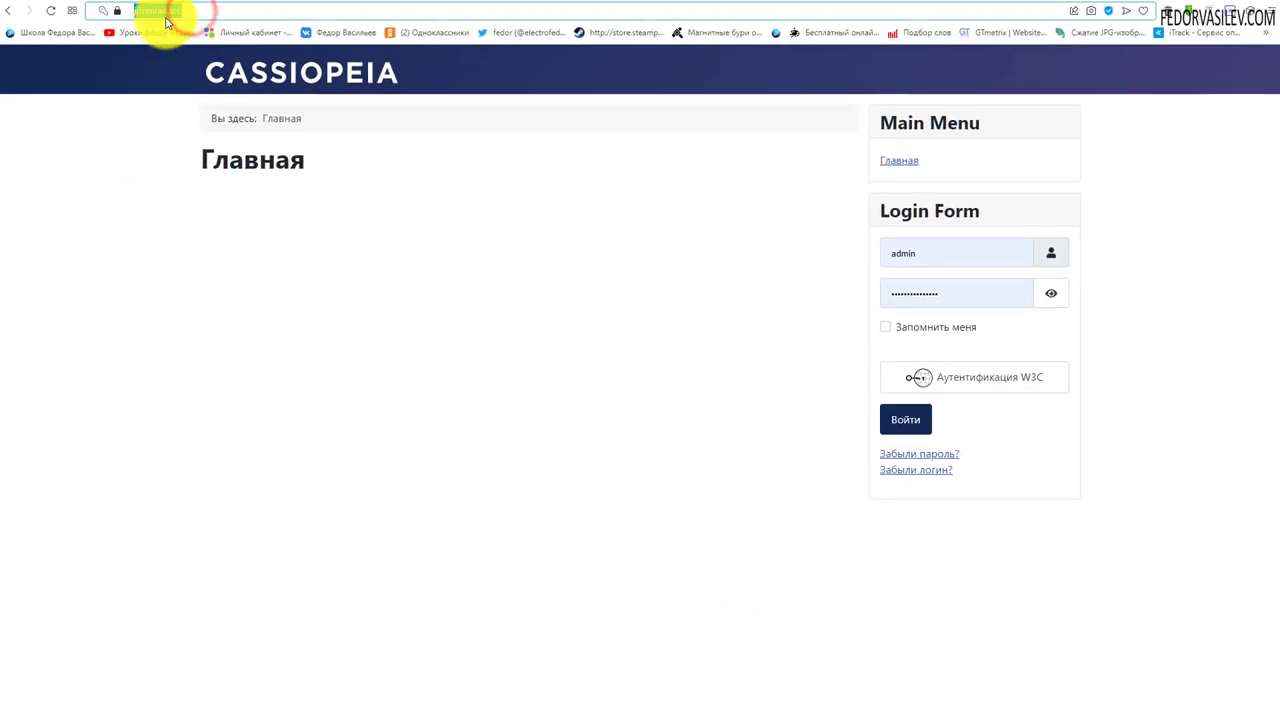
{"action": "left_click_drag", "start_coordinate": [188, 10], "coordinate": [129, 15]}
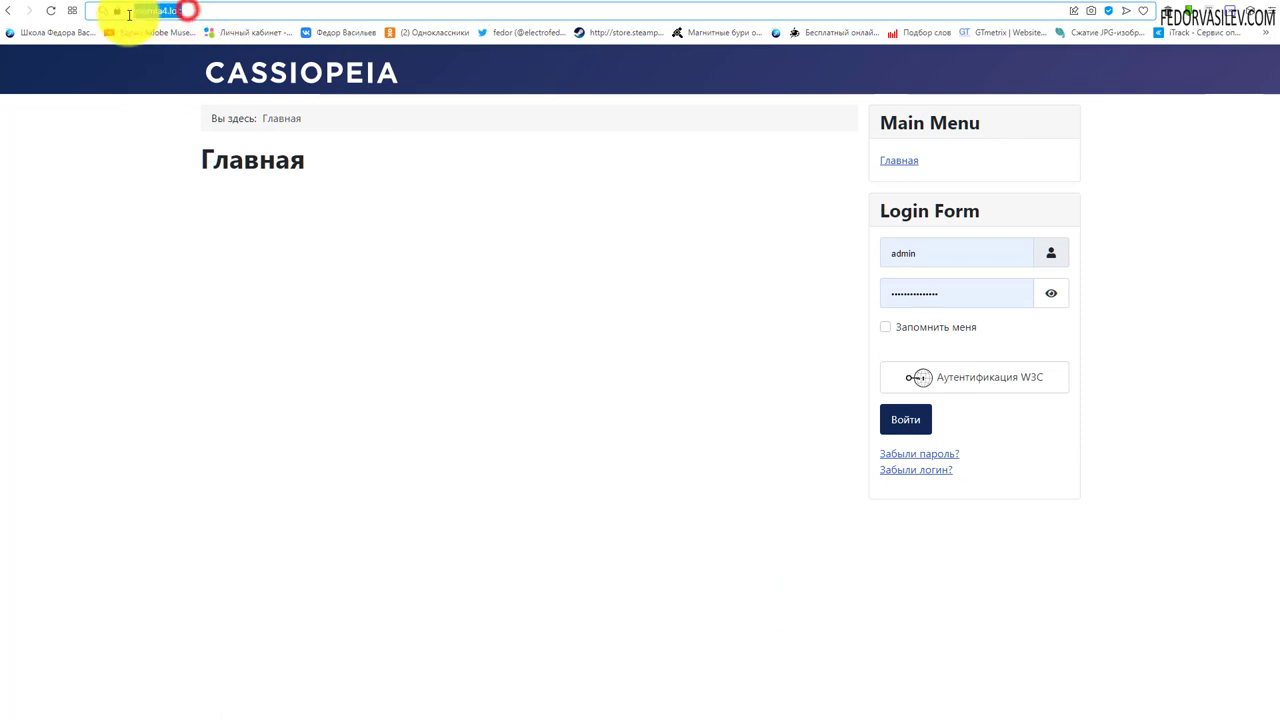
{"action": "type", "text": "234"}
{"action": "left_click", "coordinate": [245, 7]}
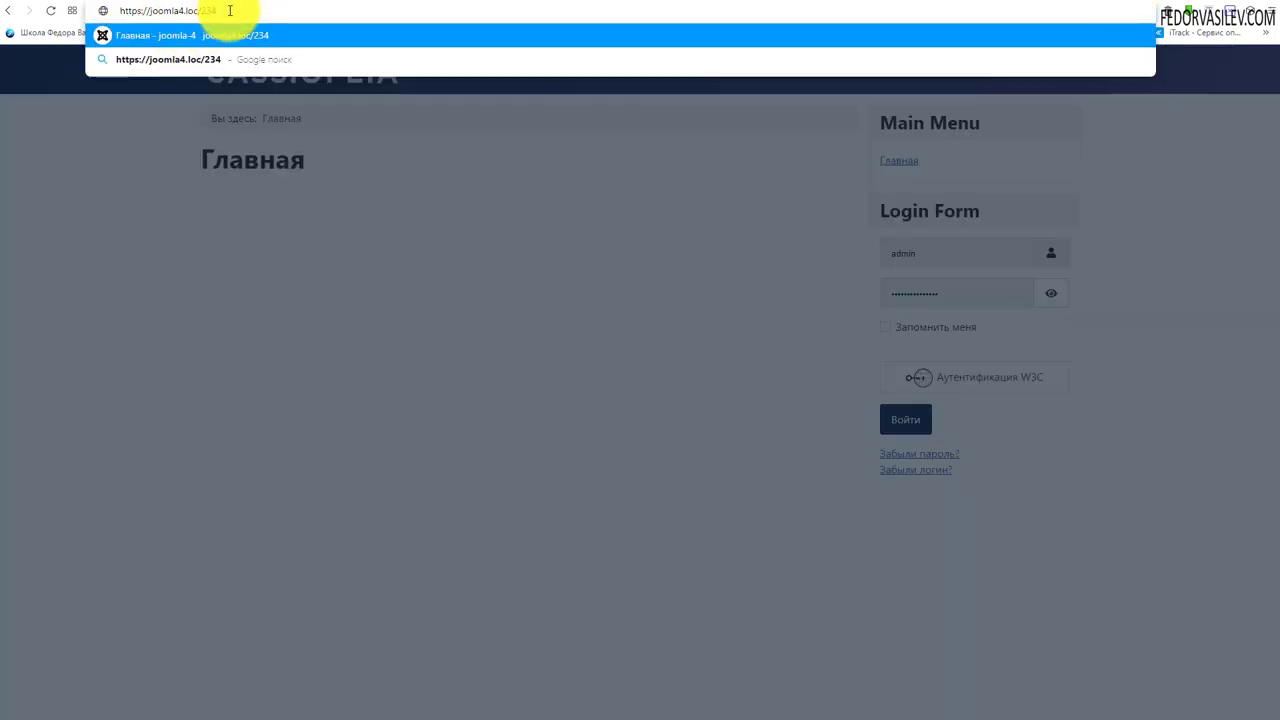
{"action": "key", "text": "Return"}
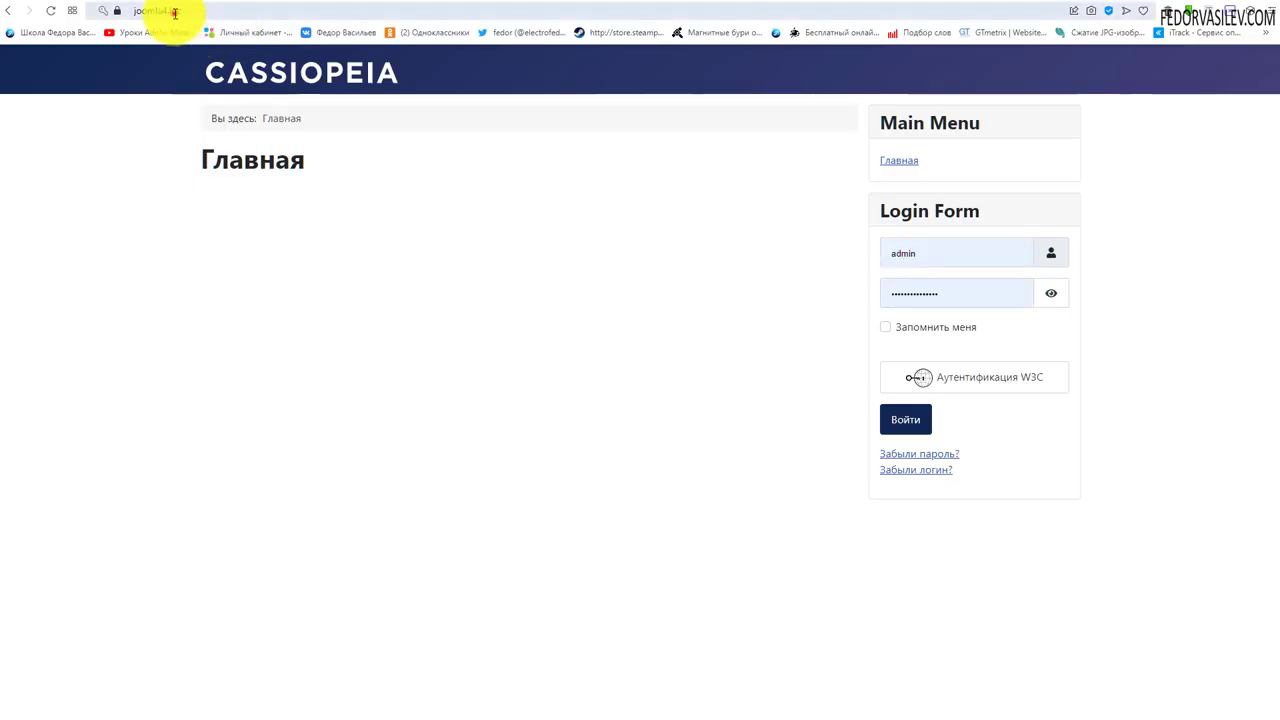
{"action": "left_click", "coordinate": [172, 12]}
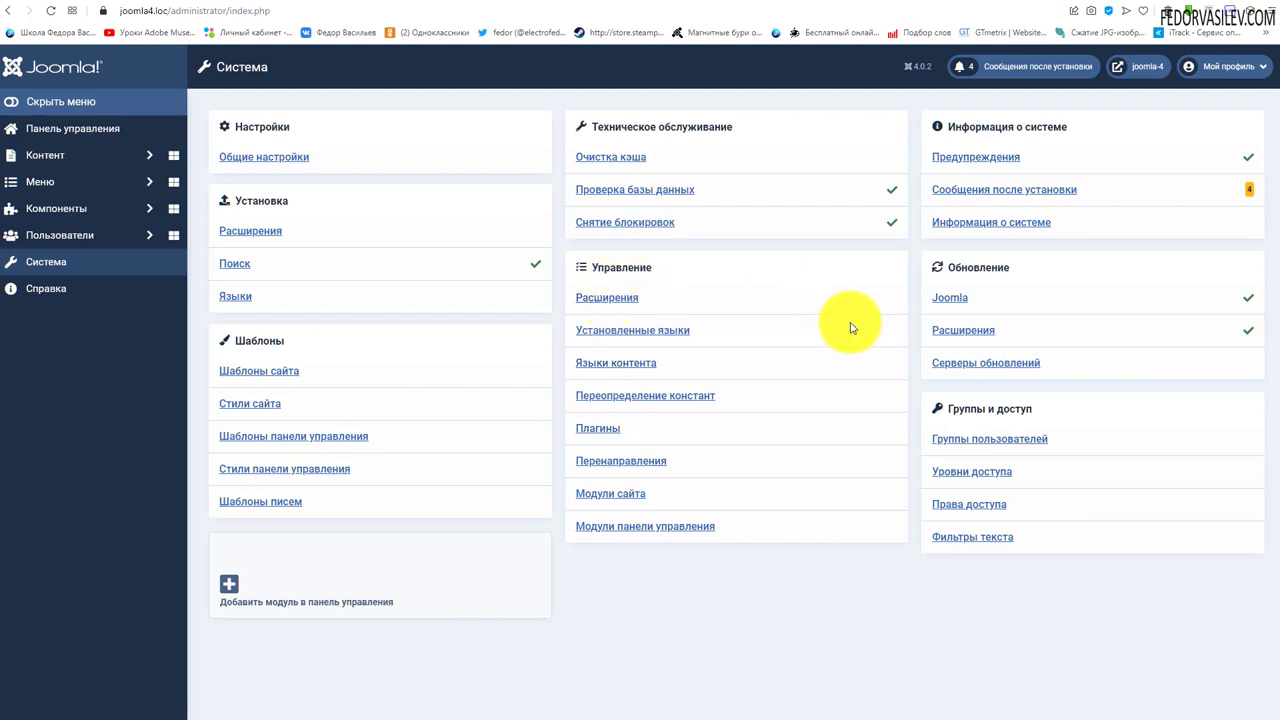
Open "Модули сайта" from the system section, switch the list to "Панель управления" and look through its modules.
{"action": "left_click", "coordinate": [608, 495]}
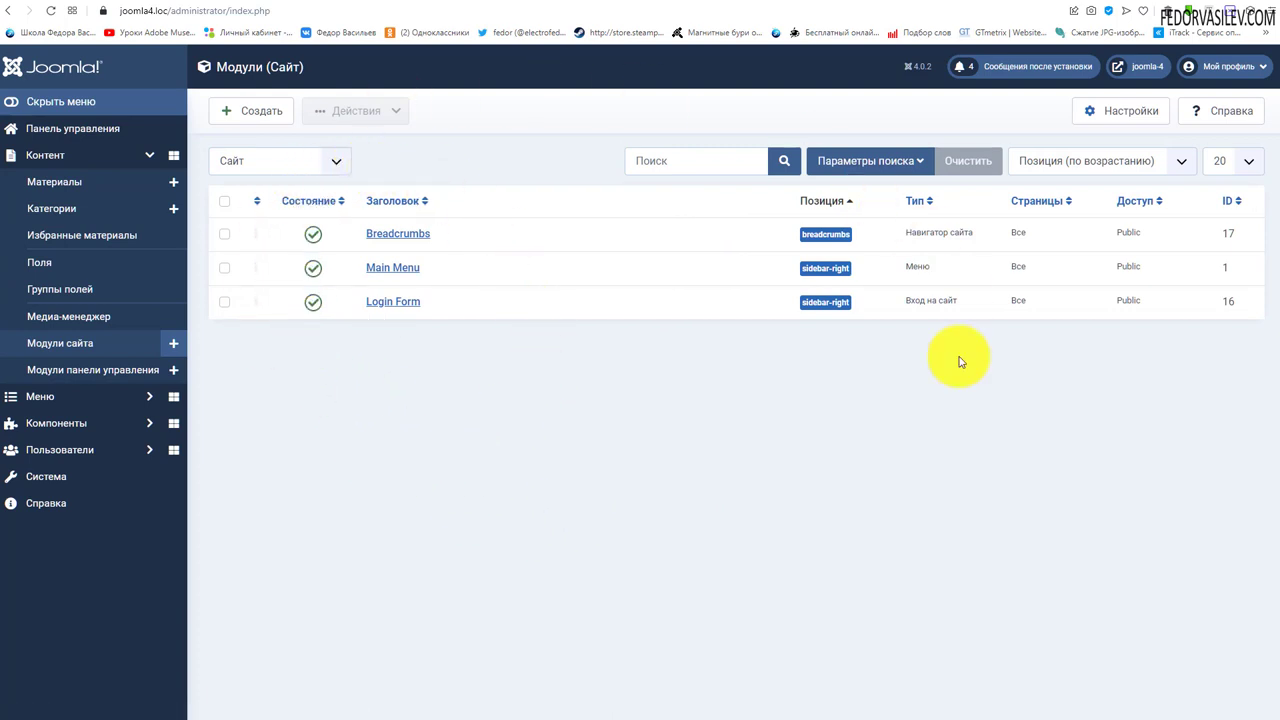
{"action": "left_click", "coordinate": [321, 165]}
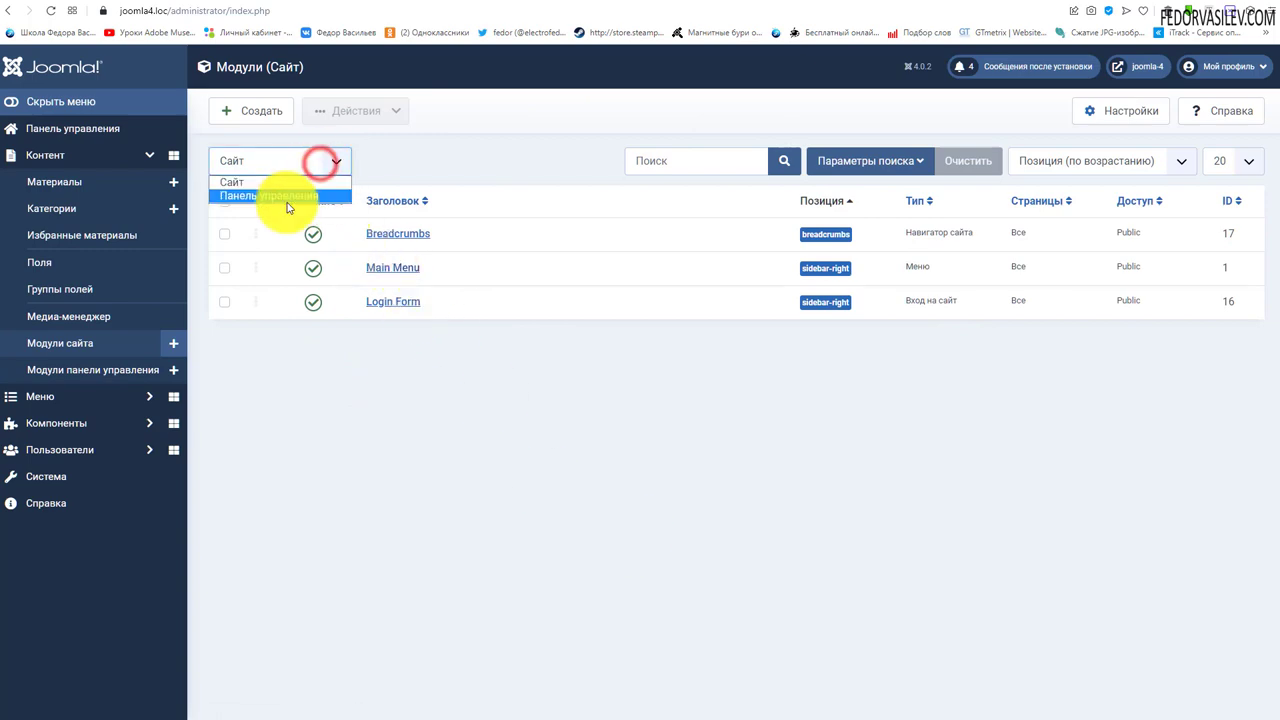
{"action": "left_click", "coordinate": [293, 196]}
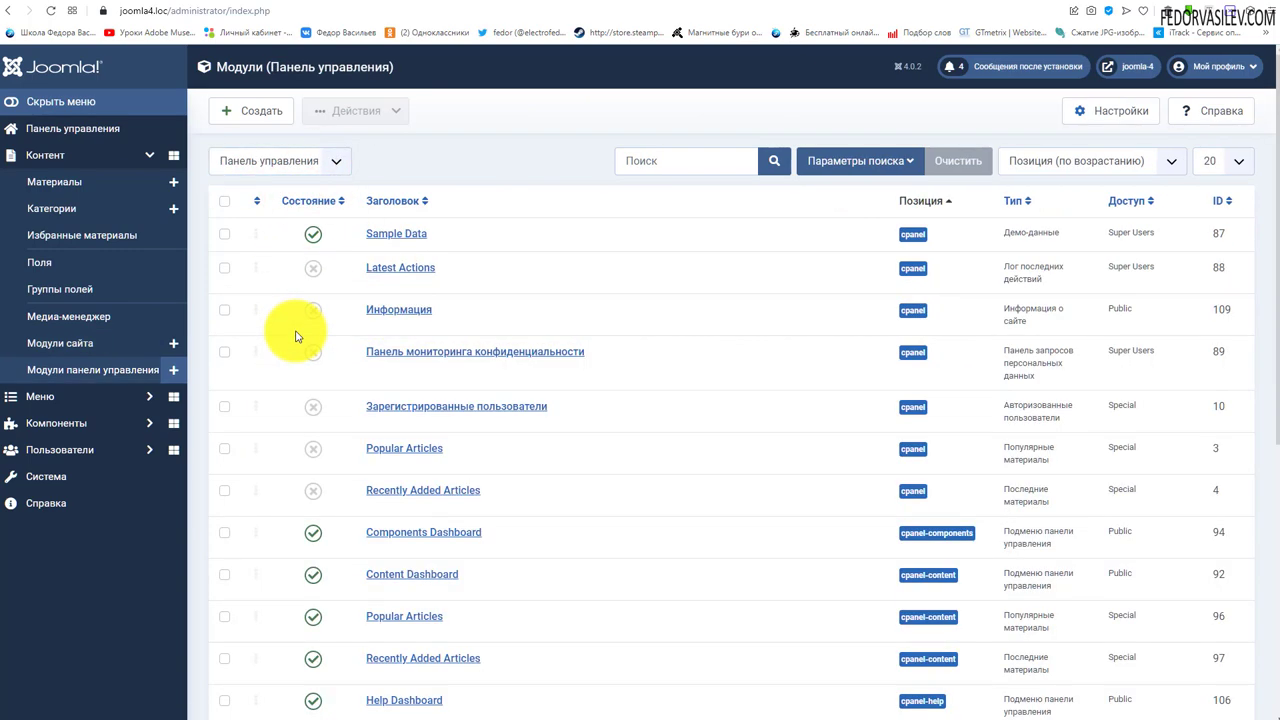
{"action": "scroll", "coordinate": [357, 343], "scroll_direction": "down", "scroll_amount": 4}
{"action": "scroll", "coordinate": [357, 346], "scroll_direction": "up", "scroll_amount": 4}
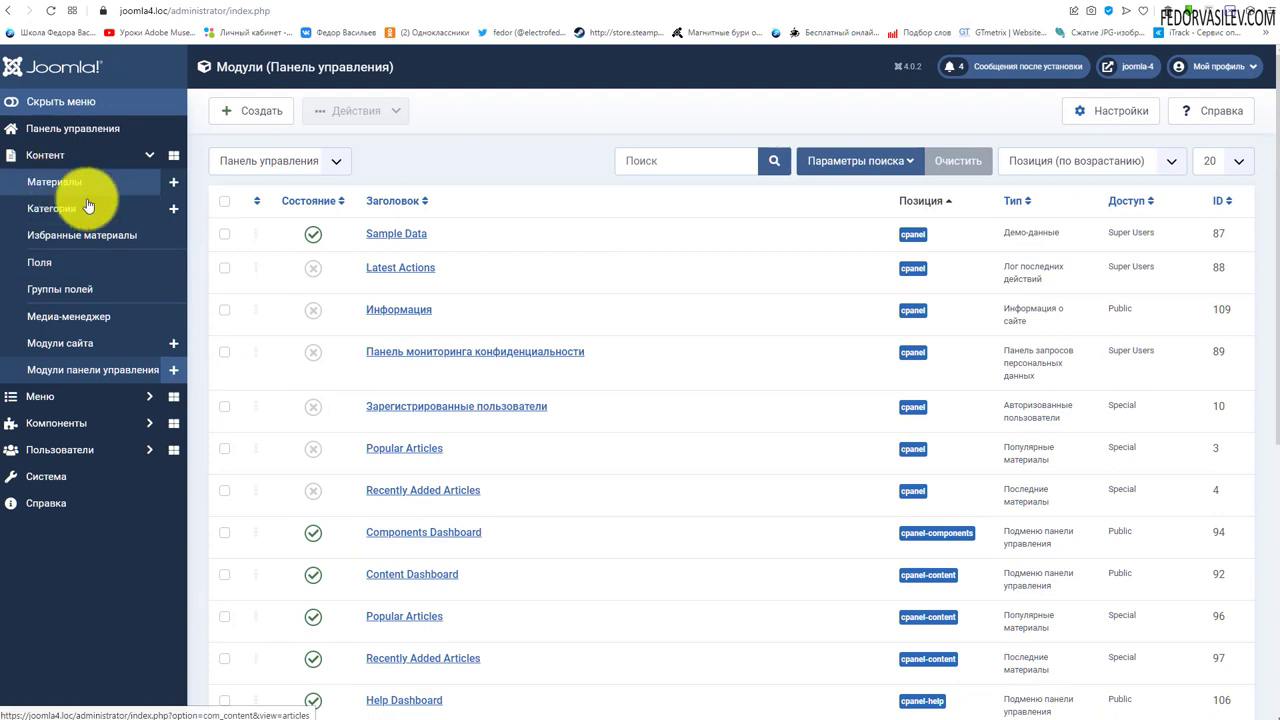
Open the site modules through the control panel's quick access and return to the system section.
{"action": "left_click", "coordinate": [52, 126]}
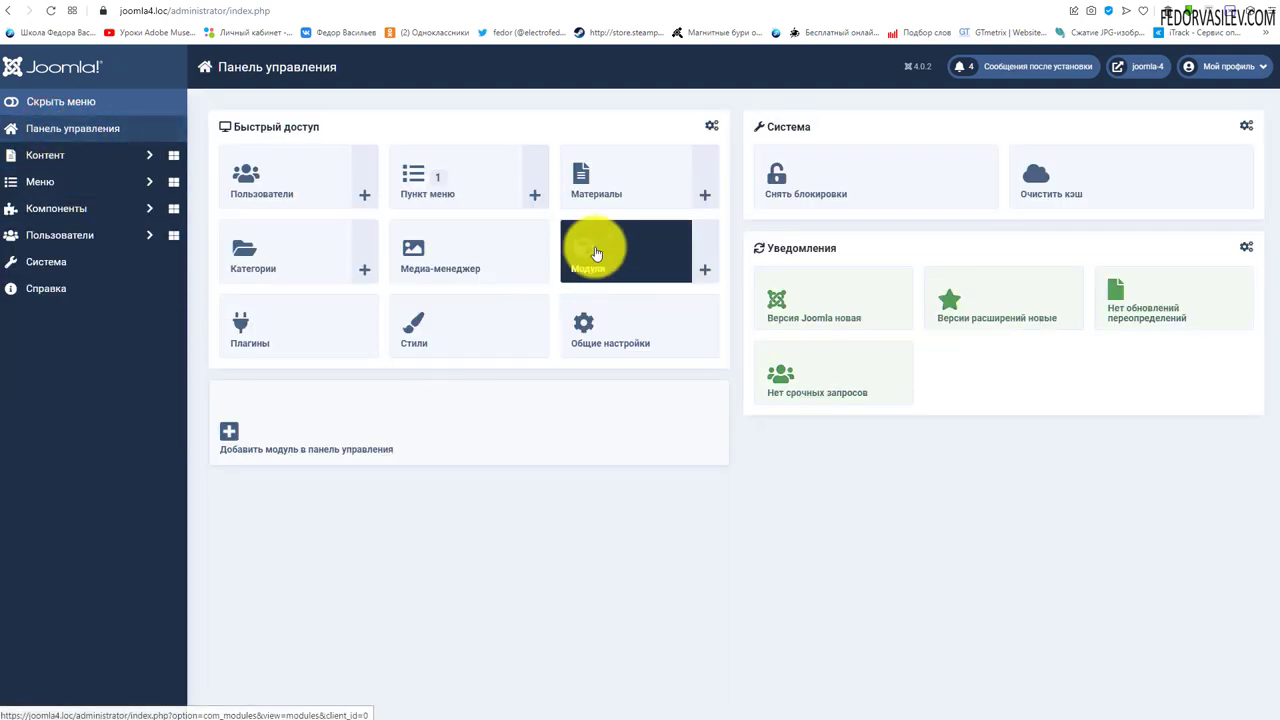
{"action": "left_click", "coordinate": [593, 262]}
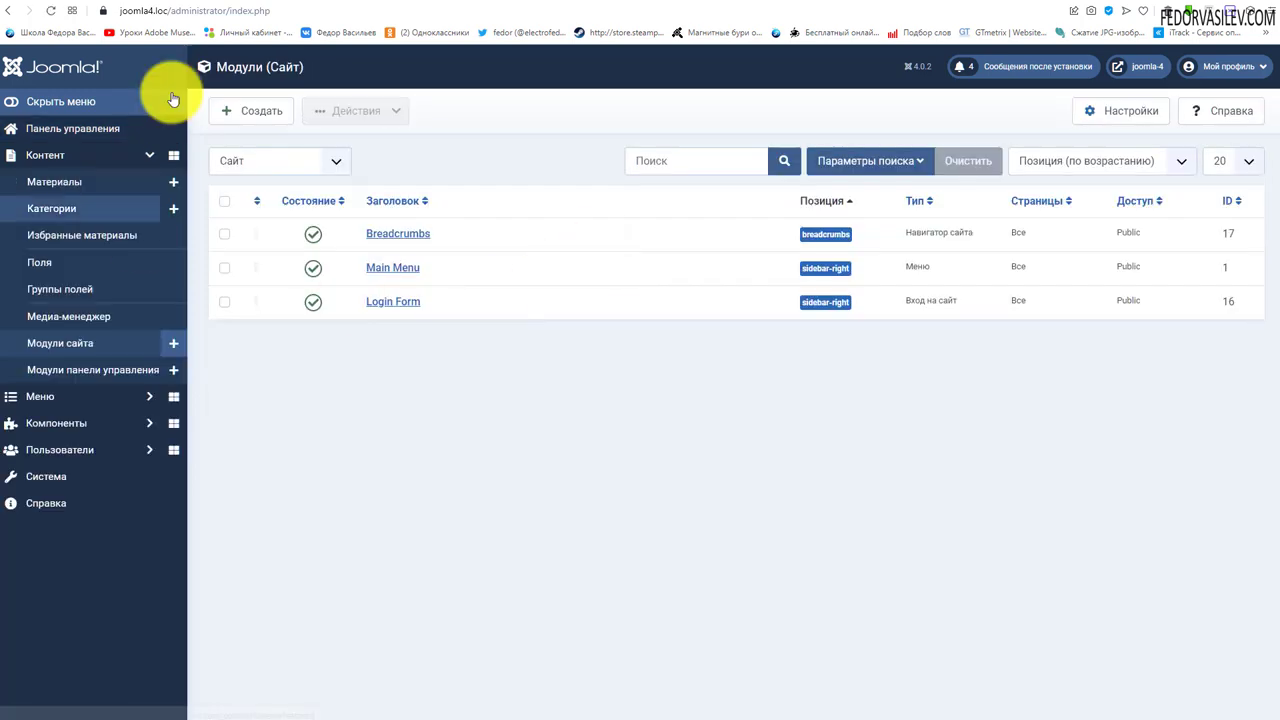
{"action": "left_click", "coordinate": [46, 476]}
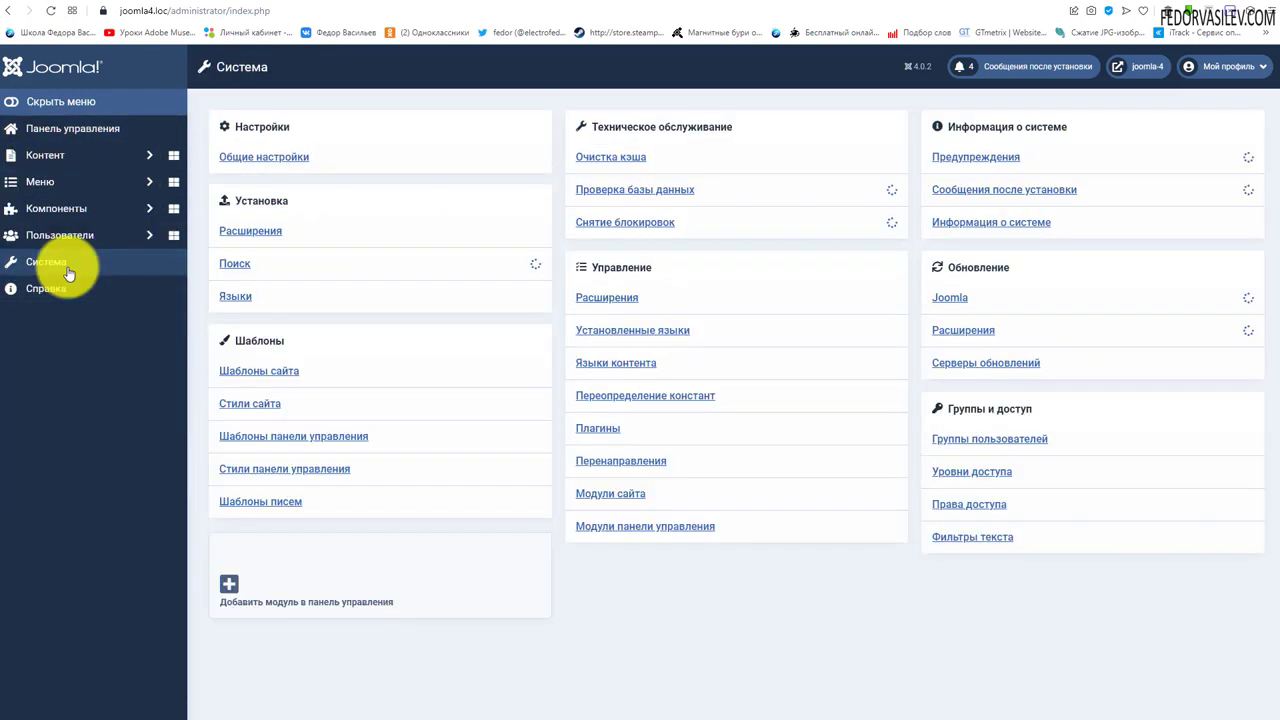
Look through "Модули панели управления", switch the module list to "Сайт" and return to the system section.
{"action": "left_click", "coordinate": [635, 530]}
{"action": "scroll", "coordinate": [470, 390], "scroll_direction": "down", "scroll_amount": 2}
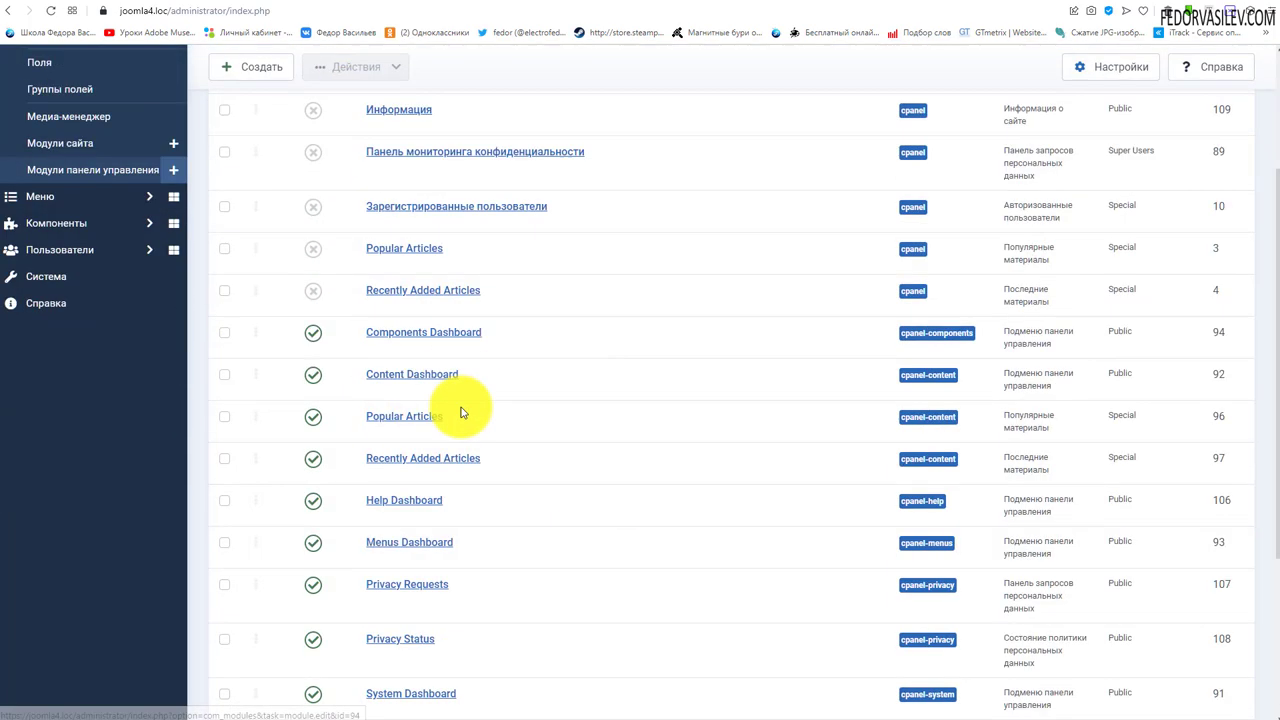
{"action": "scroll", "coordinate": [462, 412], "scroll_direction": "down", "scroll_amount": 3}
{"action": "scroll", "coordinate": [400, 423], "scroll_direction": "up", "scroll_amount": 5}
{"action": "left_click", "coordinate": [329, 158]}
{"action": "left_click", "coordinate": [264, 180]}
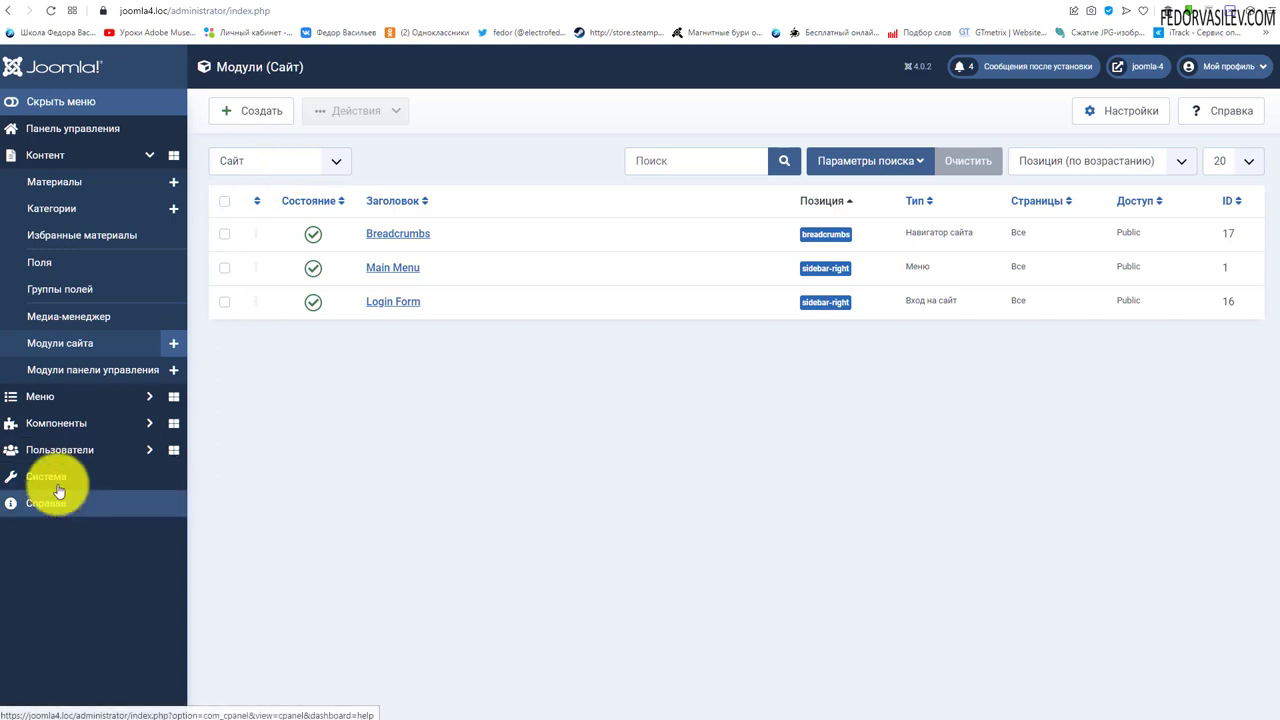
{"action": "left_click", "coordinate": [56, 476]}
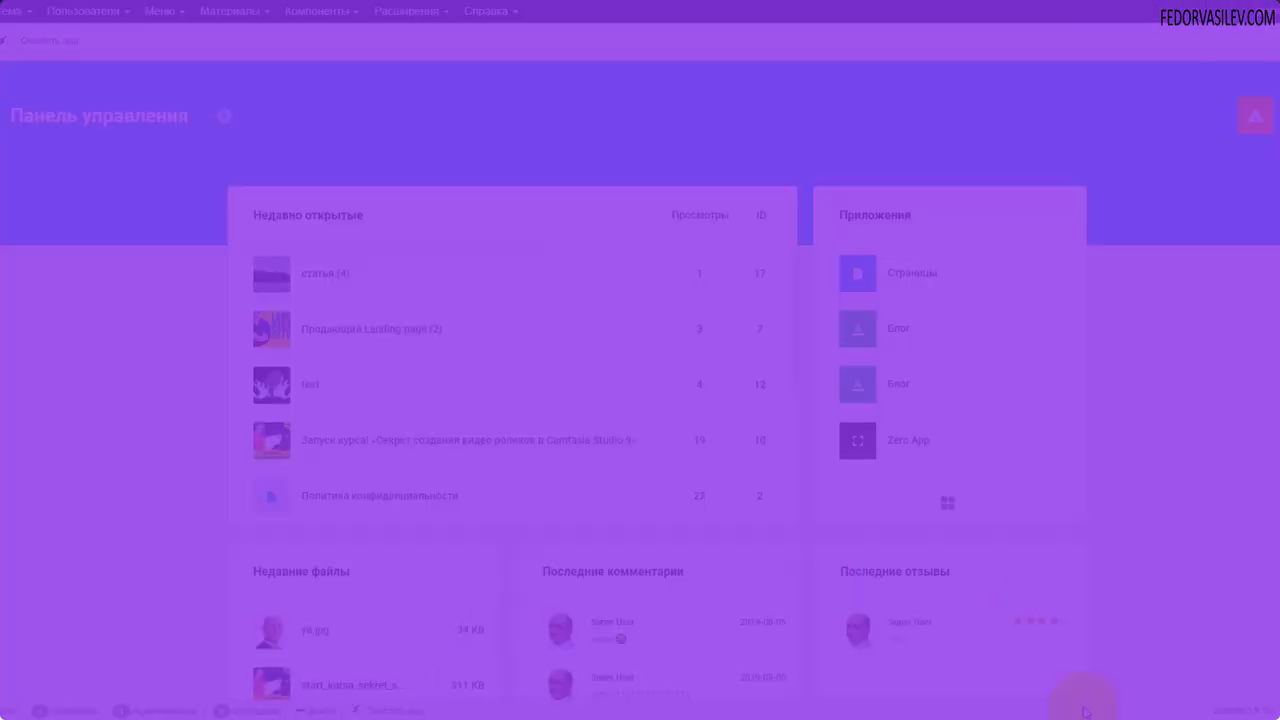
{"action": "left_click", "coordinate": [1262, 118]}
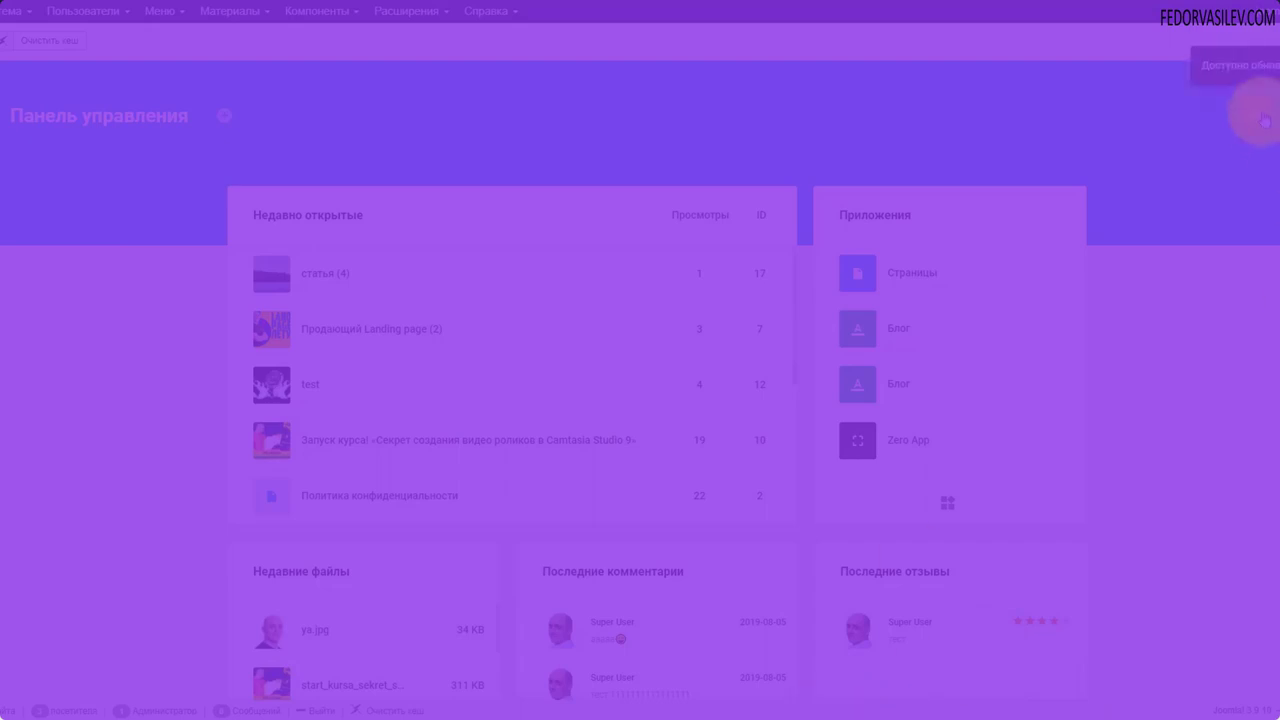
{"action": "left_click", "coordinate": [1268, 122]}
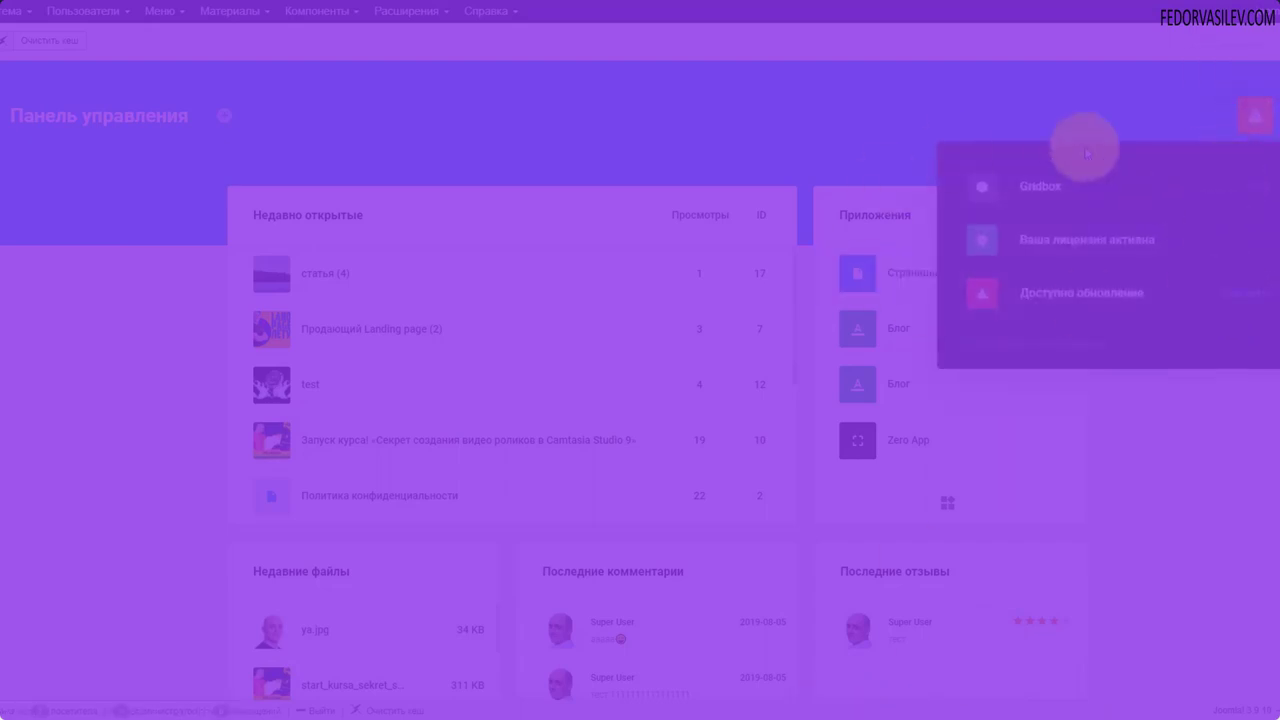
{"action": "left_click", "coordinate": [1024, 208]}
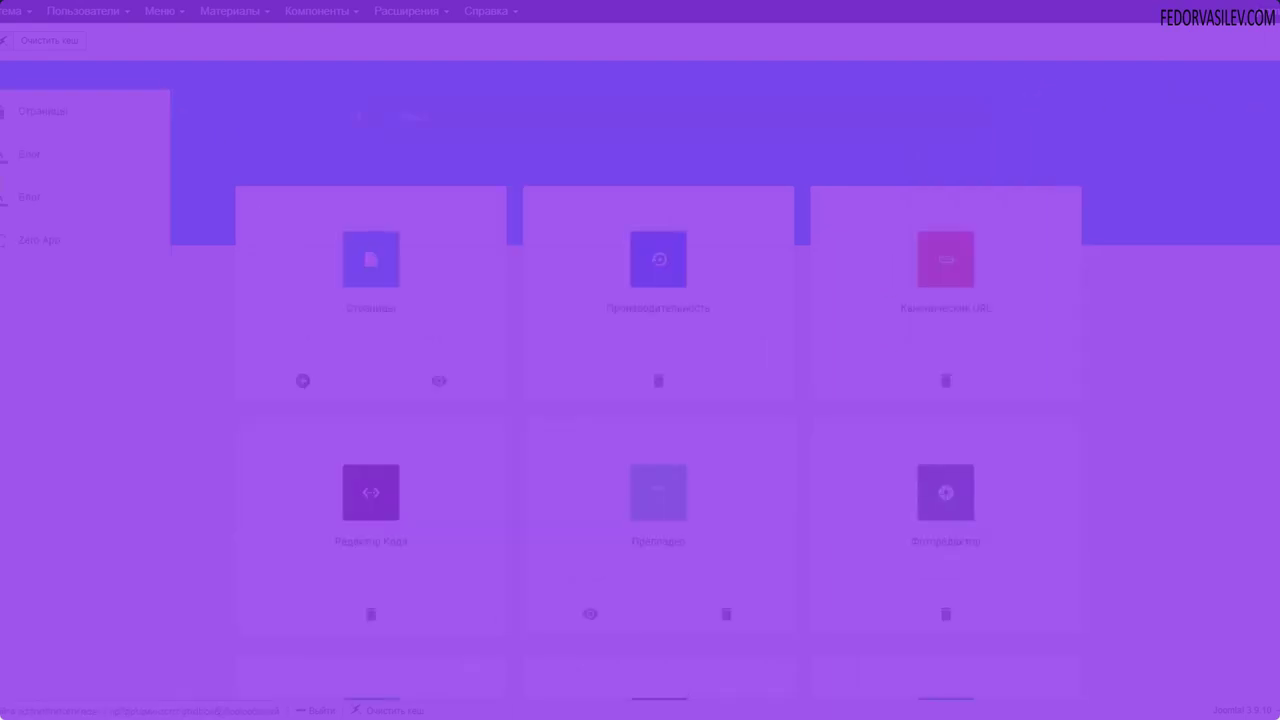
{"action": "left_click", "coordinate": [20, 240]}
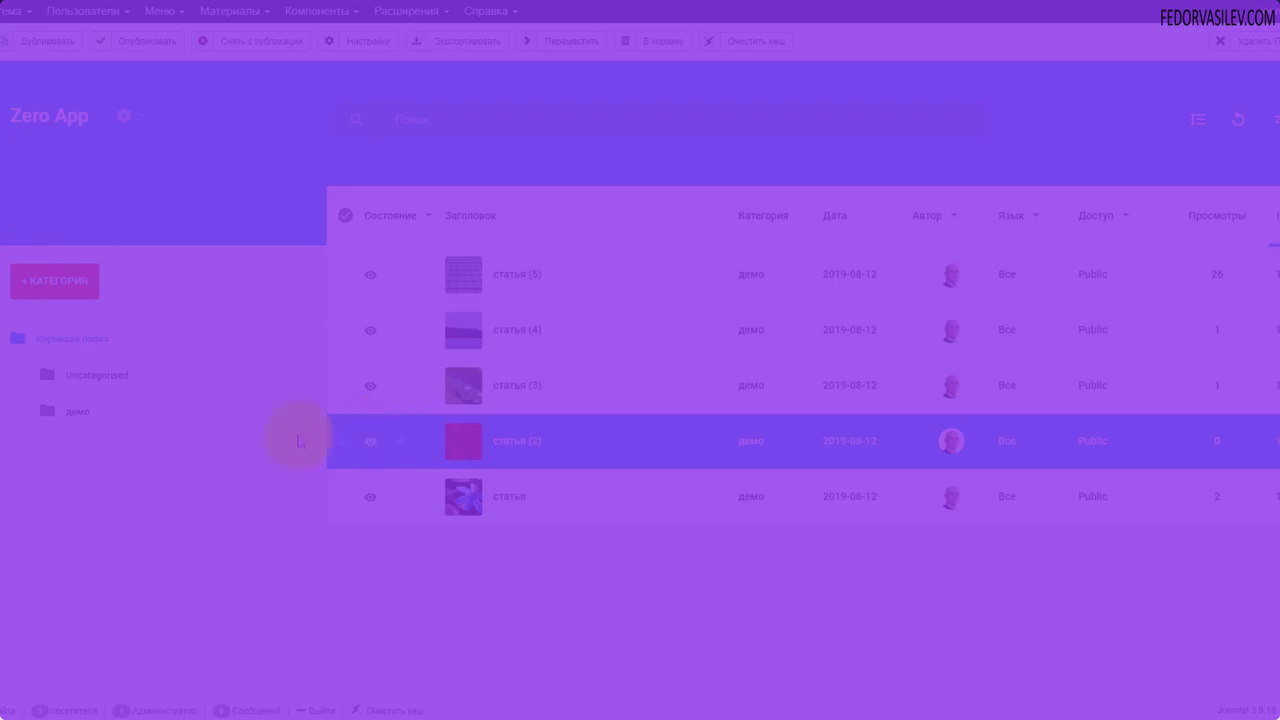
{"action": "left_click", "coordinate": [124, 116]}
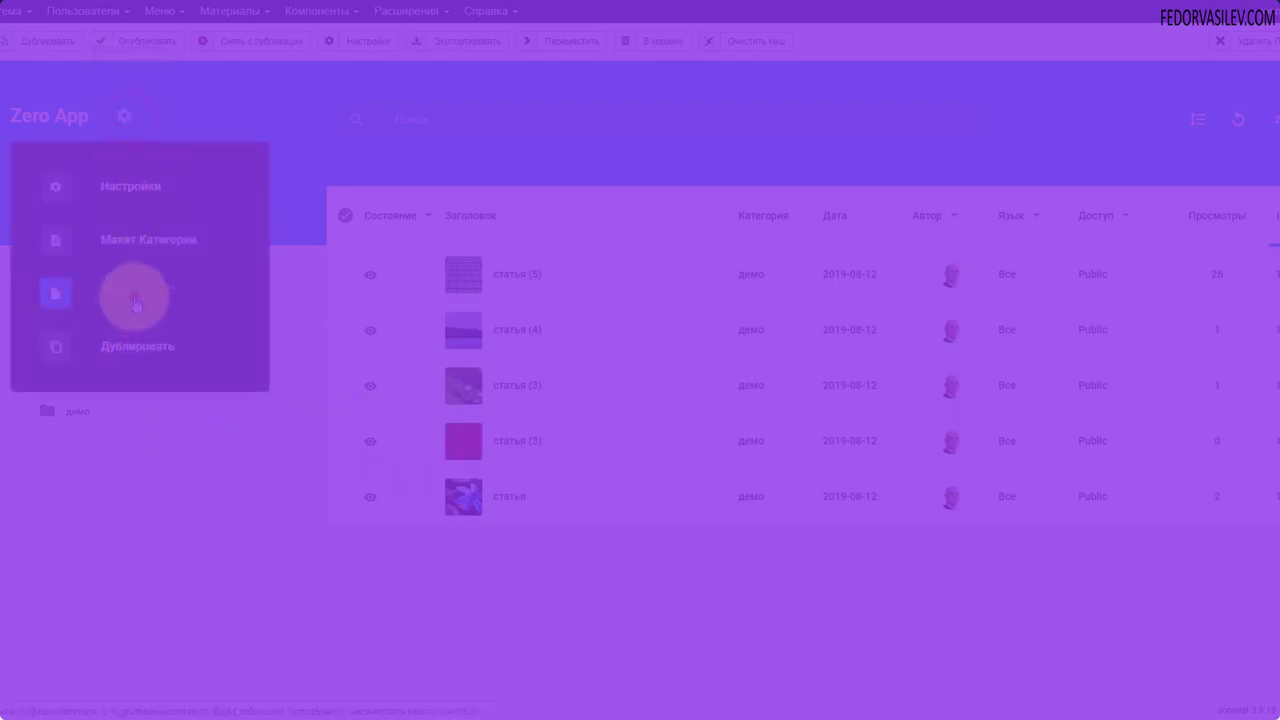